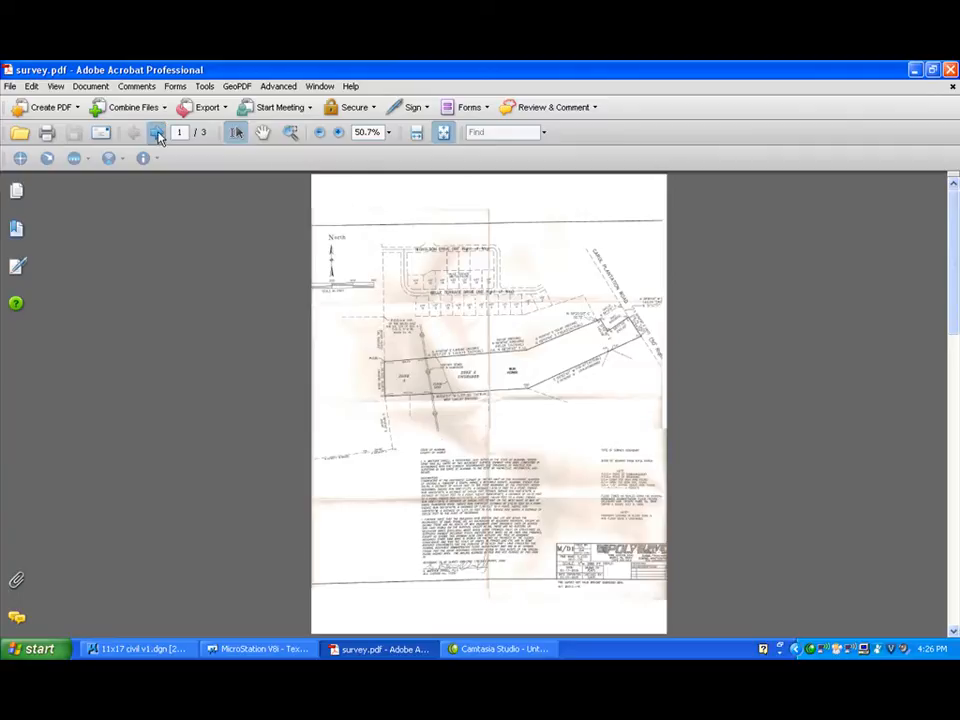
# Review the survey's written boundary description on page 2 and the enlarged plat on page 3
pyautogui.click(157, 134)
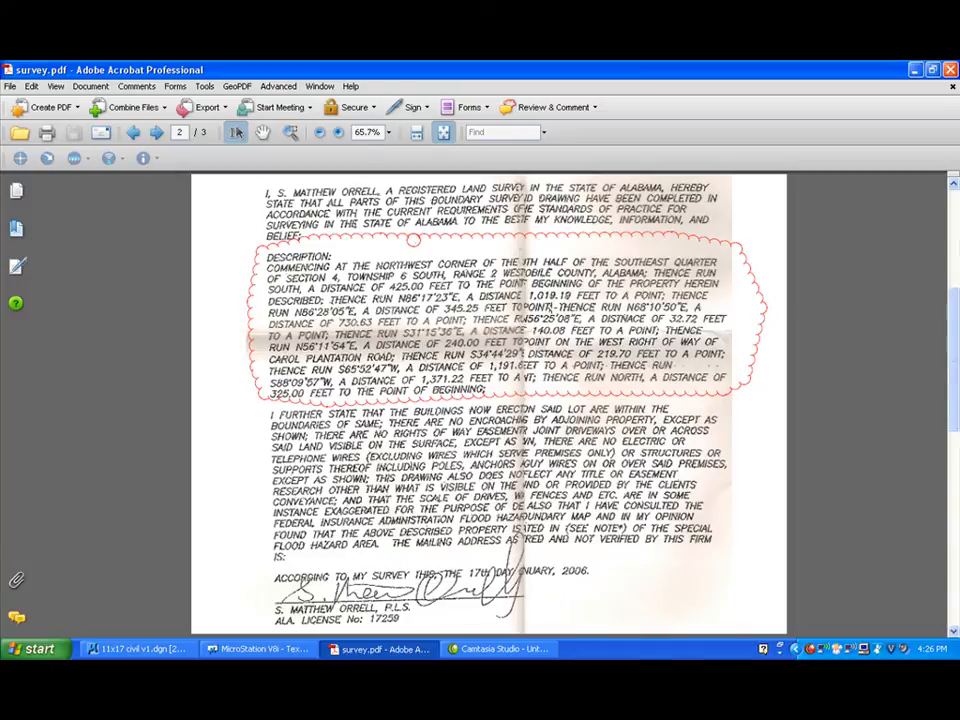
pyautogui.click(157, 133)
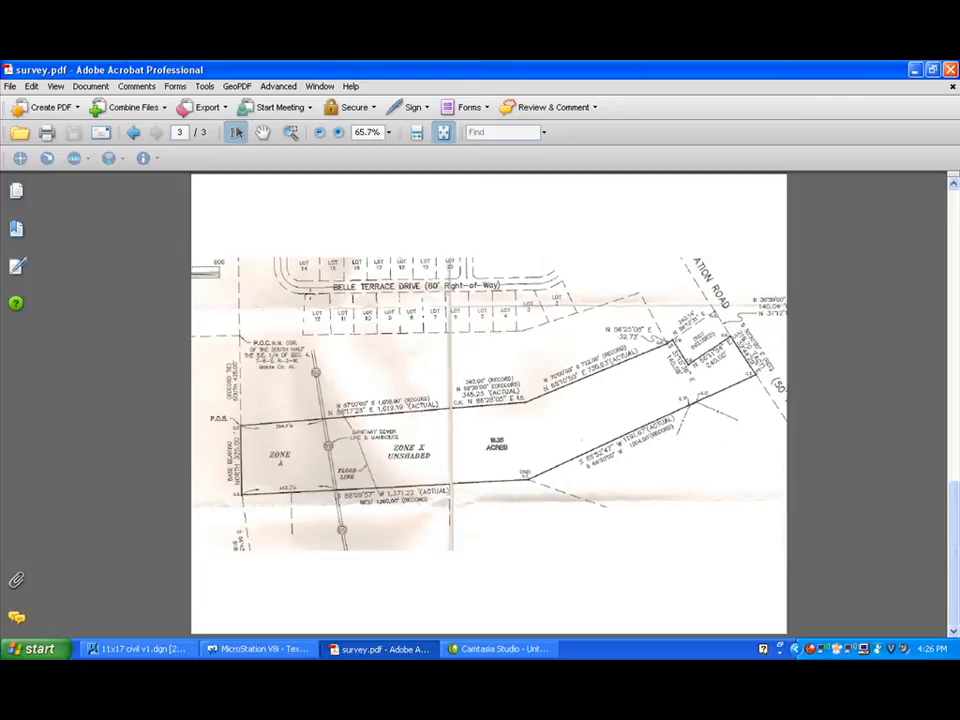
pyautogui.click(133, 133)
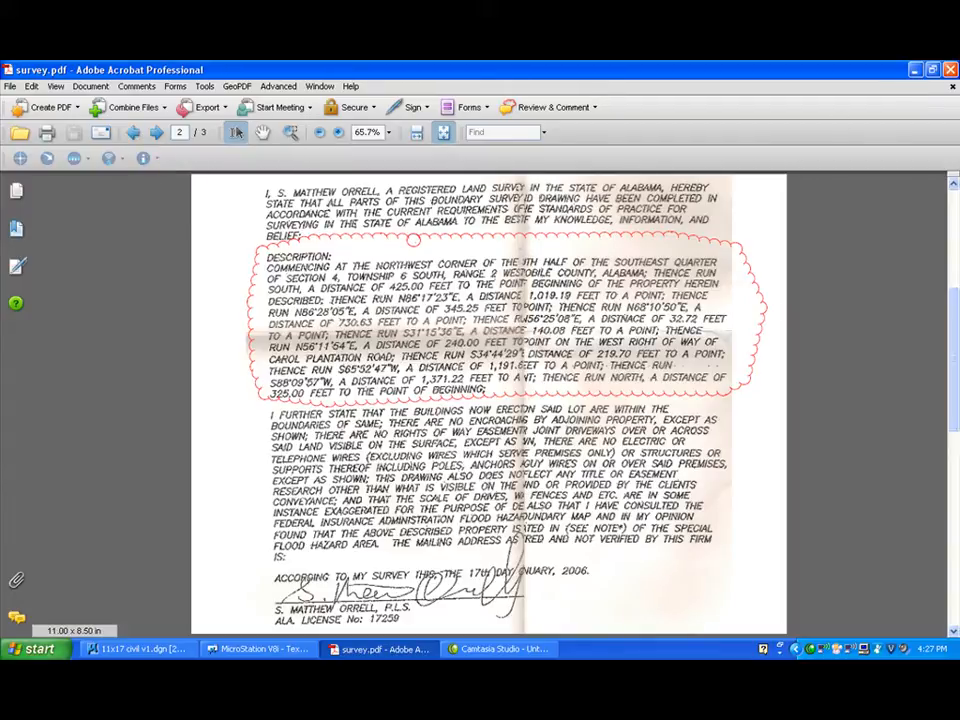
# Switch to MicroStation and save a copy of the 11x17 civil v1 drawing as PROPERTY MAP 1.dgn in the site survey folder
pyautogui.click(103, 651)
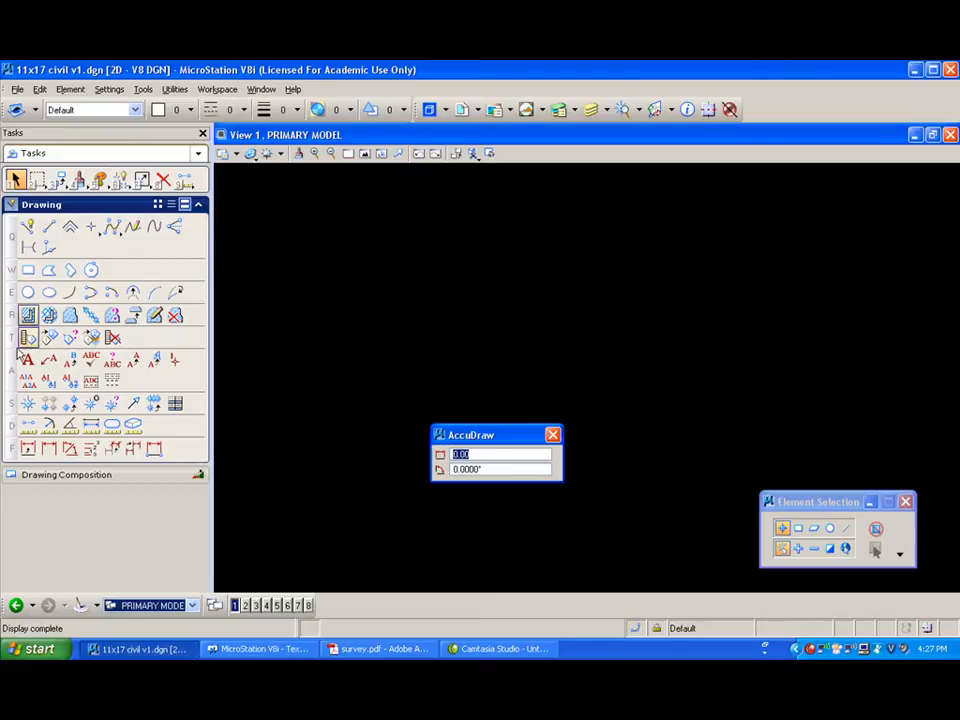
pyautogui.click(18, 90)
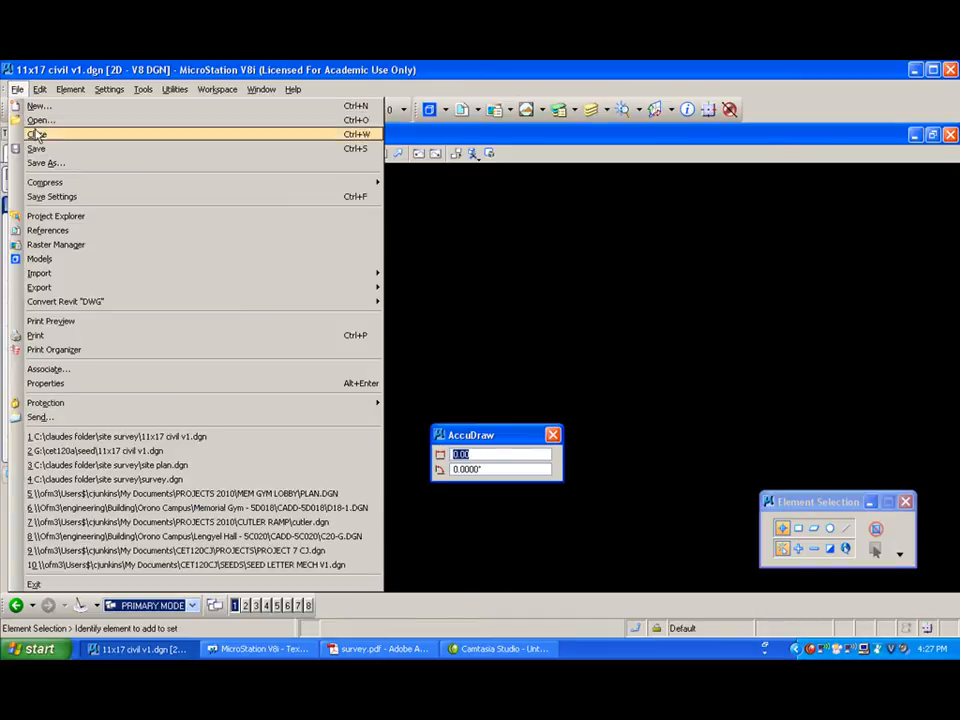
pyautogui.click(50, 163)
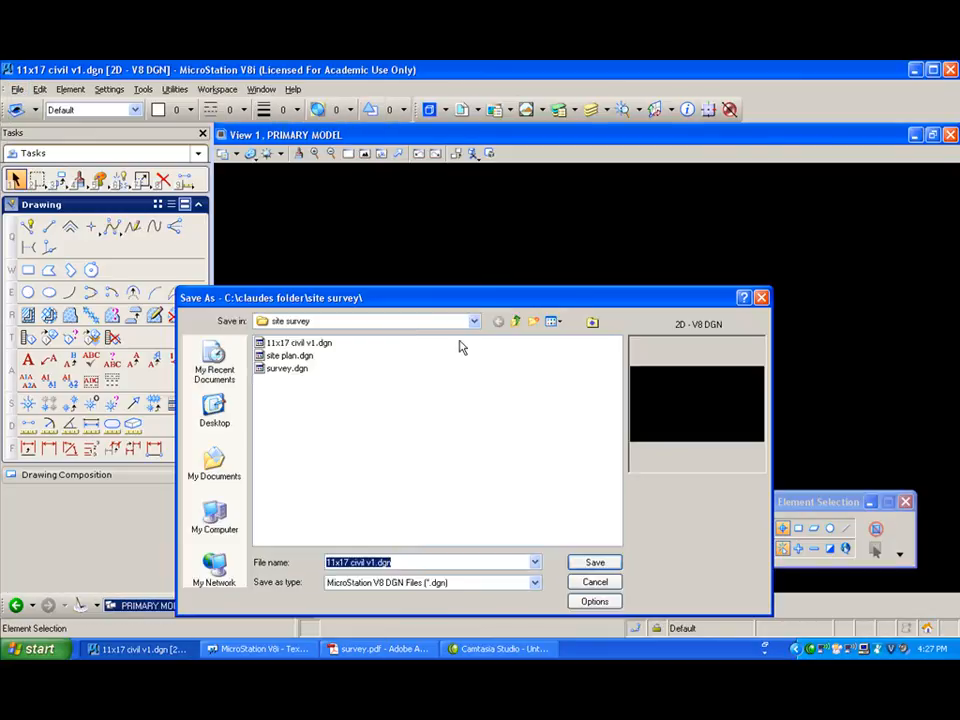
pyautogui.click(369, 562)
pyautogui.moveTo(372, 562); pyautogui.dragTo(288, 568)
pyautogui.press('BackSpace')
pyautogui.write('PROPERTY MAP')
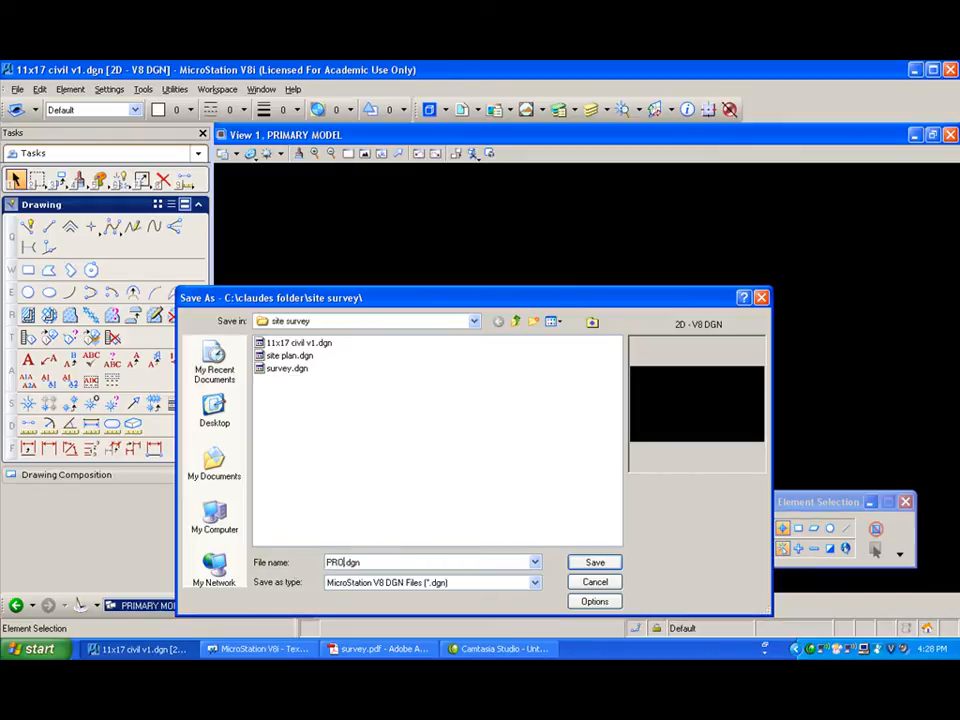
pyautogui.write(' 1')
pyautogui.press('Return')
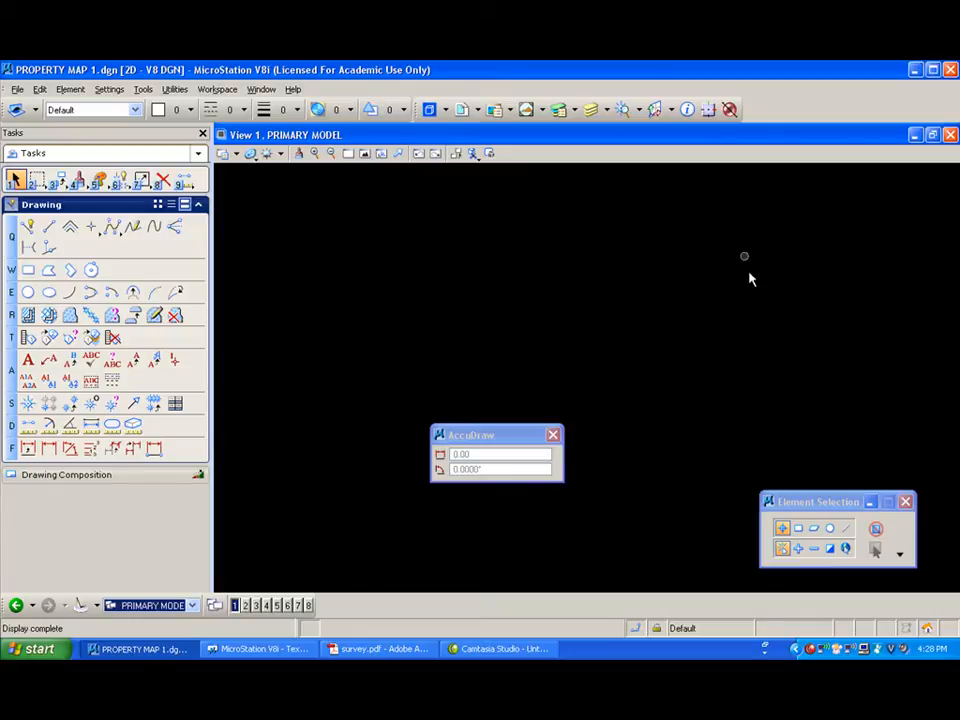
# Set the design file's angle readout to 0.12 accuracy and the DD MM SS format
pyautogui.click(109, 89)
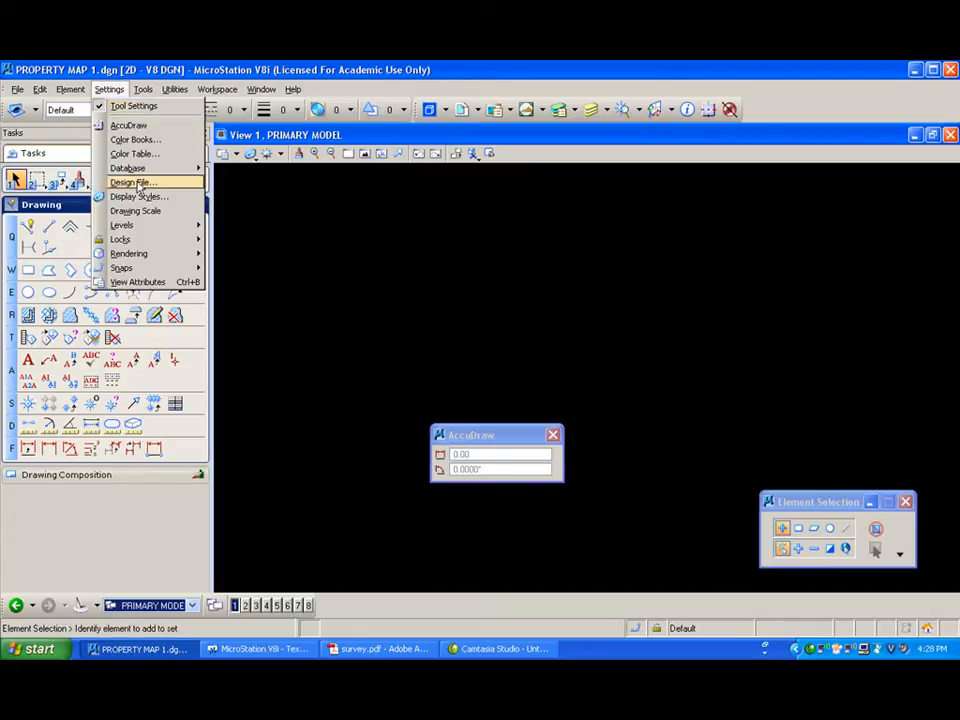
pyautogui.click(139, 186)
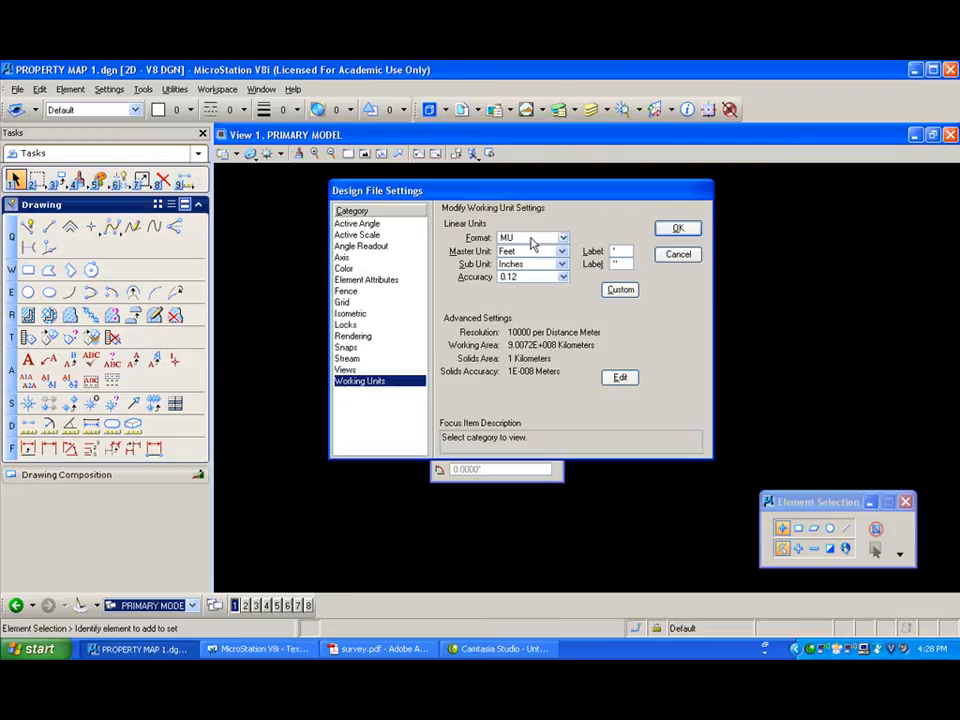
pyautogui.click(365, 247)
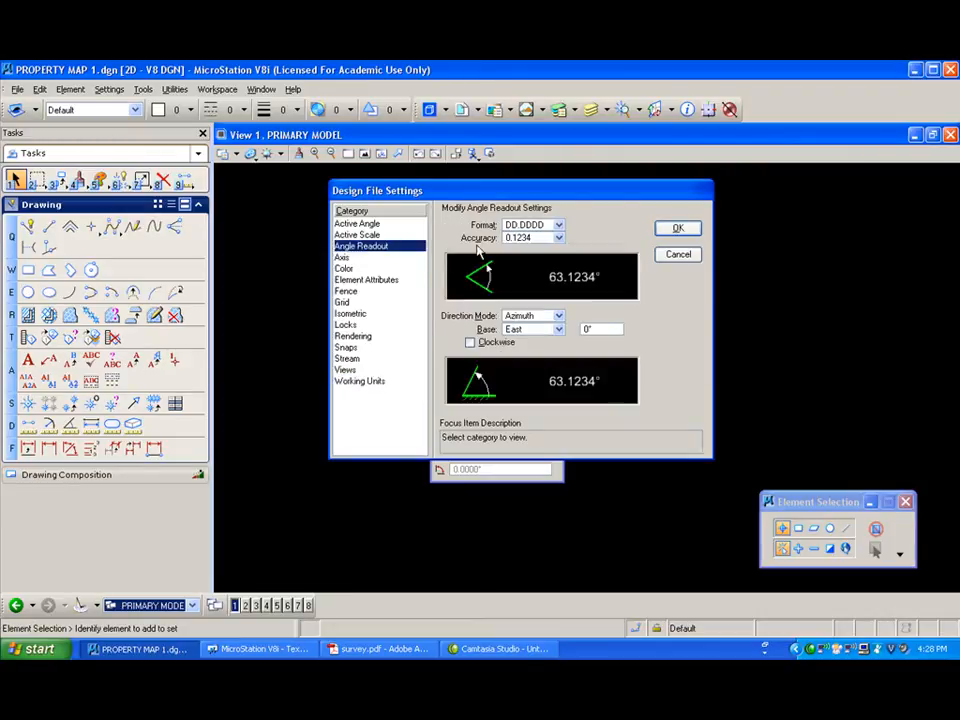
pyautogui.click(561, 240)
pyautogui.click(545, 216)
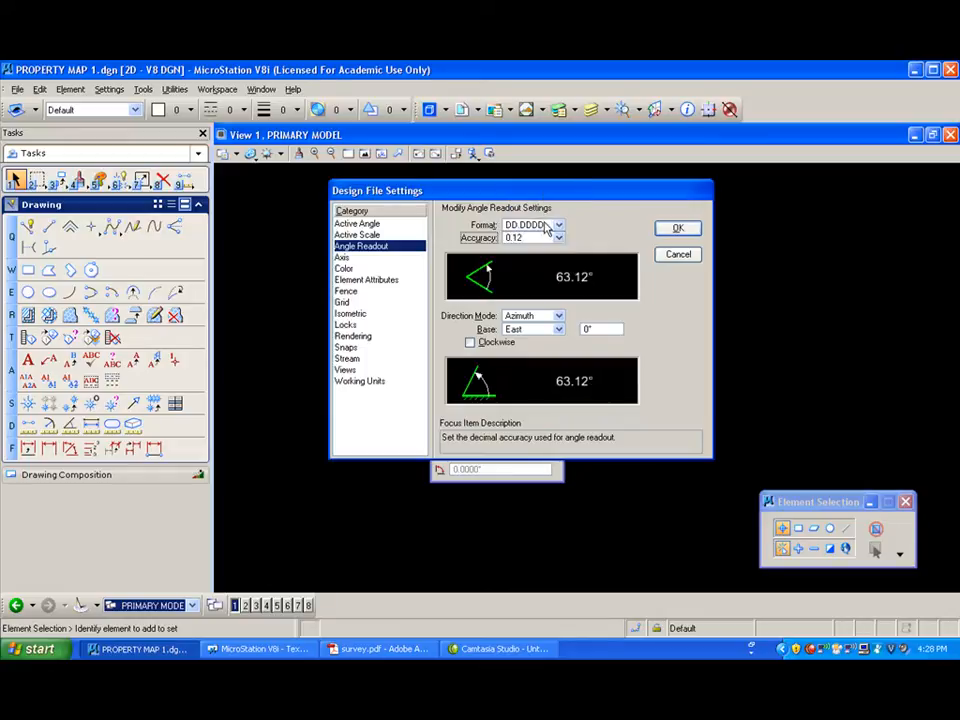
pyautogui.click(557, 228)
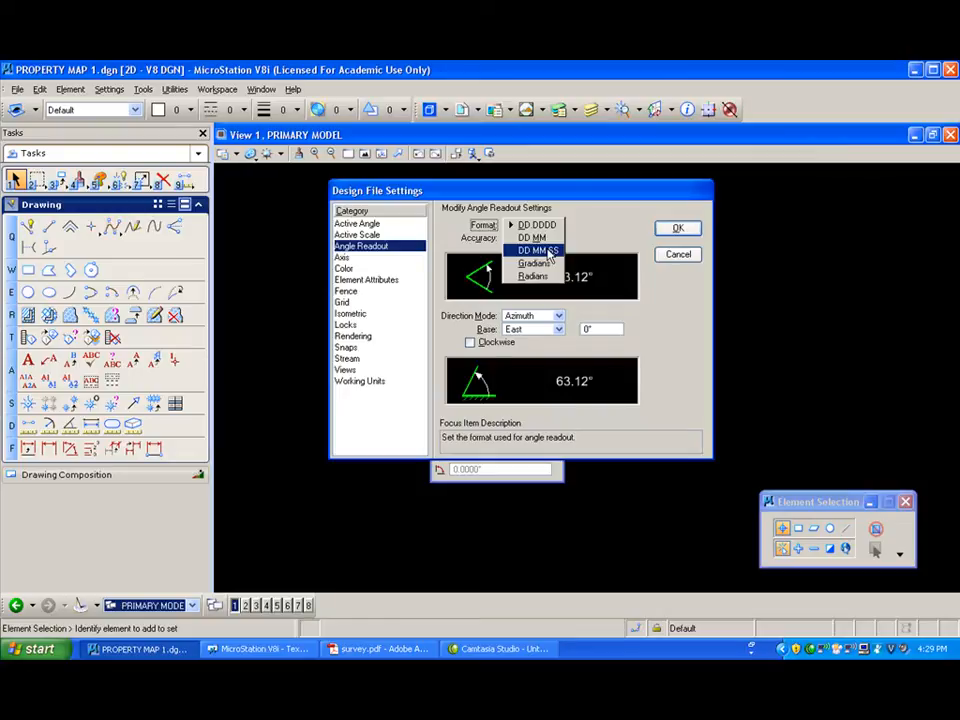
pyautogui.click(546, 252)
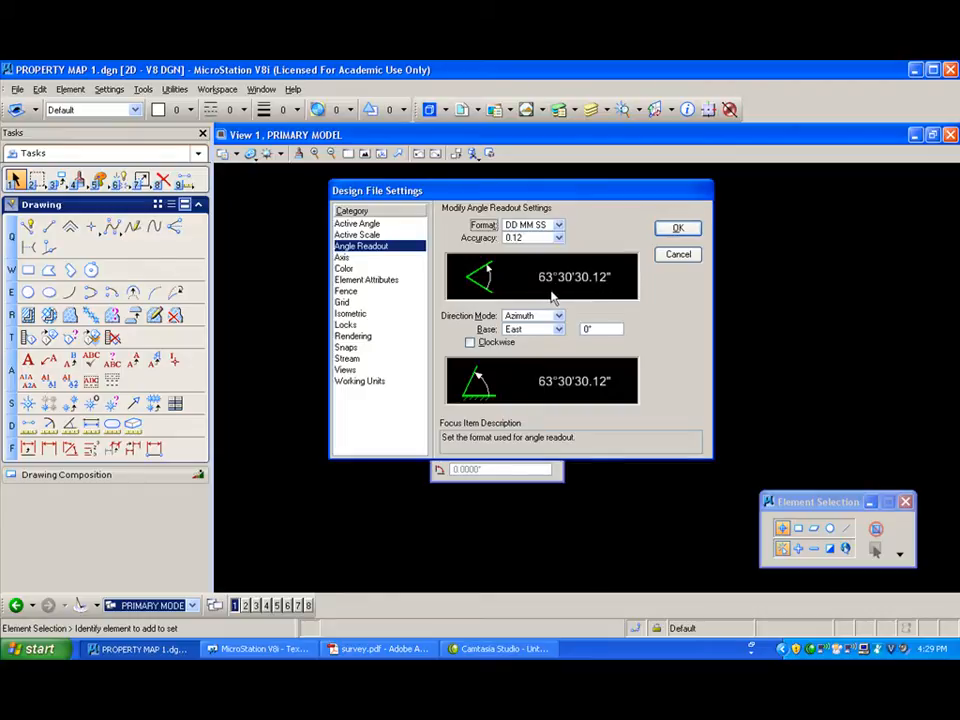
# Set the angle readout's direction mode to Bearing and apply the design file settings
pyautogui.click(556, 318)
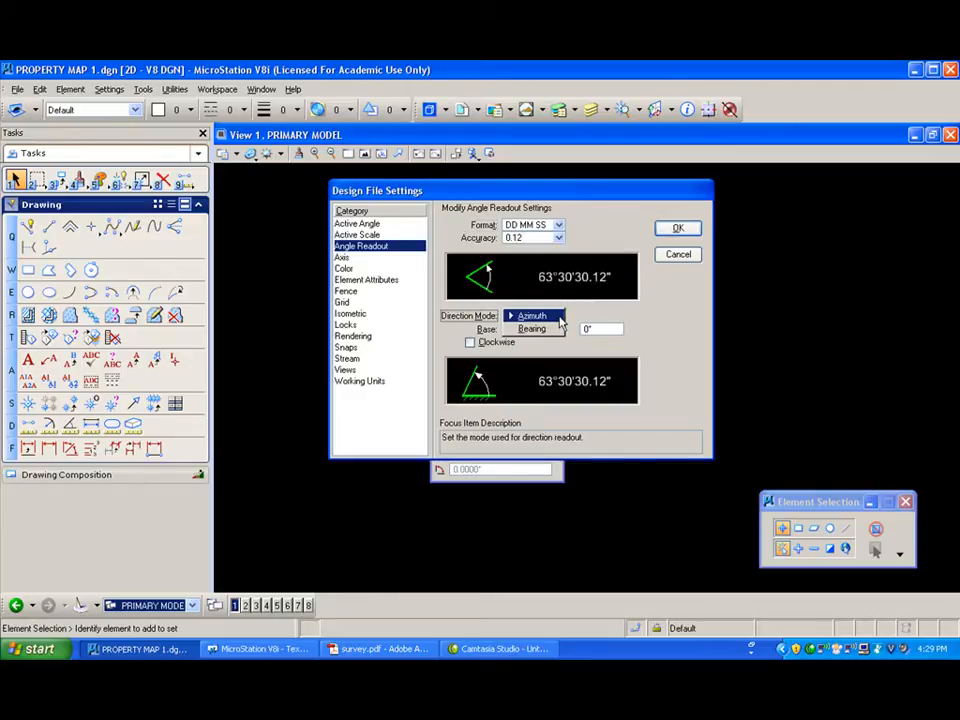
pyautogui.click(540, 330)
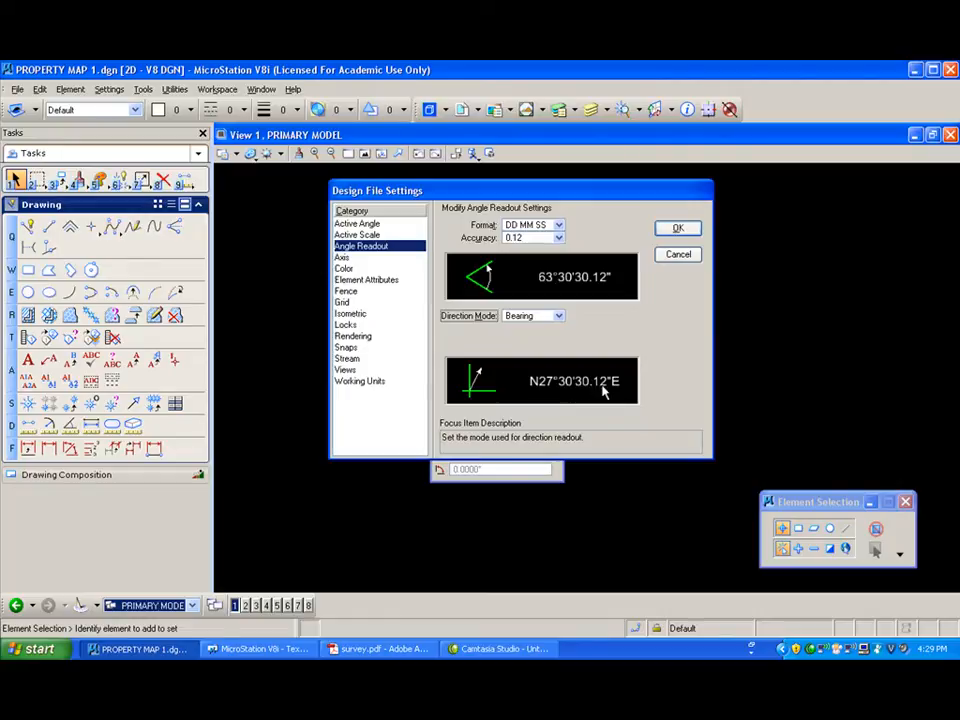
pyautogui.click(680, 229)
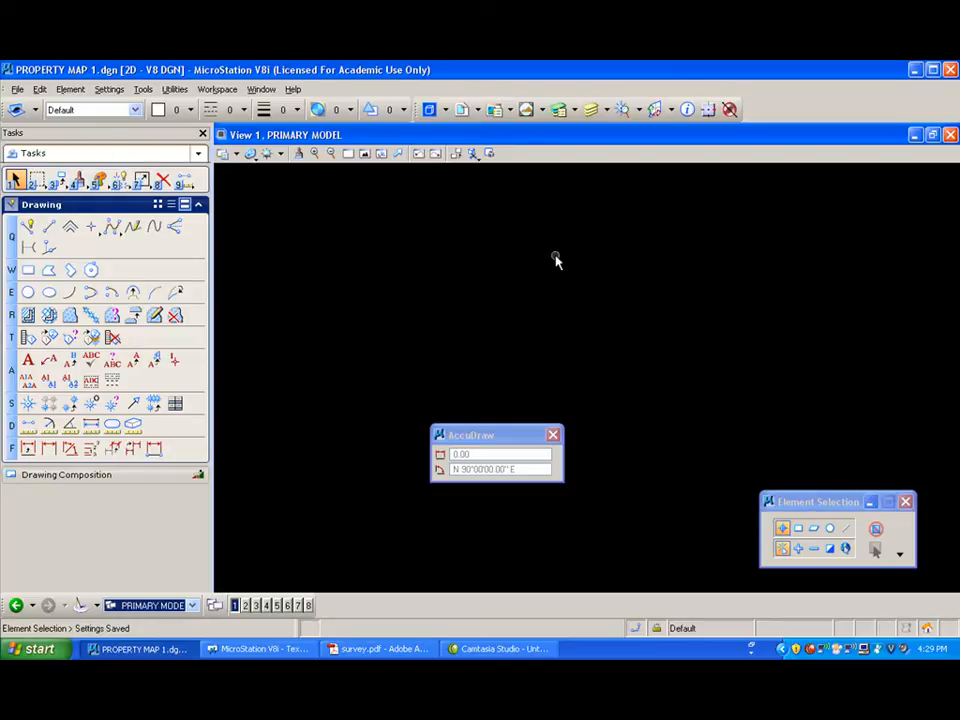
# Switch to the survey PDF in Acrobat and enlarge the survey type, bearing basis and abbreviation notes on page 1
pyautogui.click(415, 648)
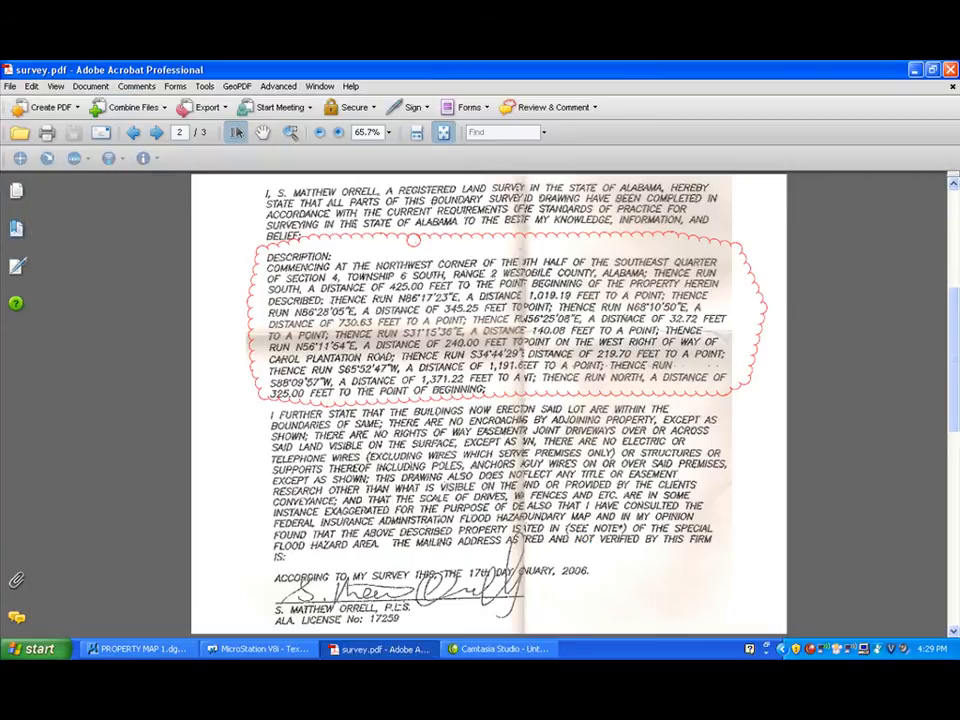
pyautogui.click(133, 132)
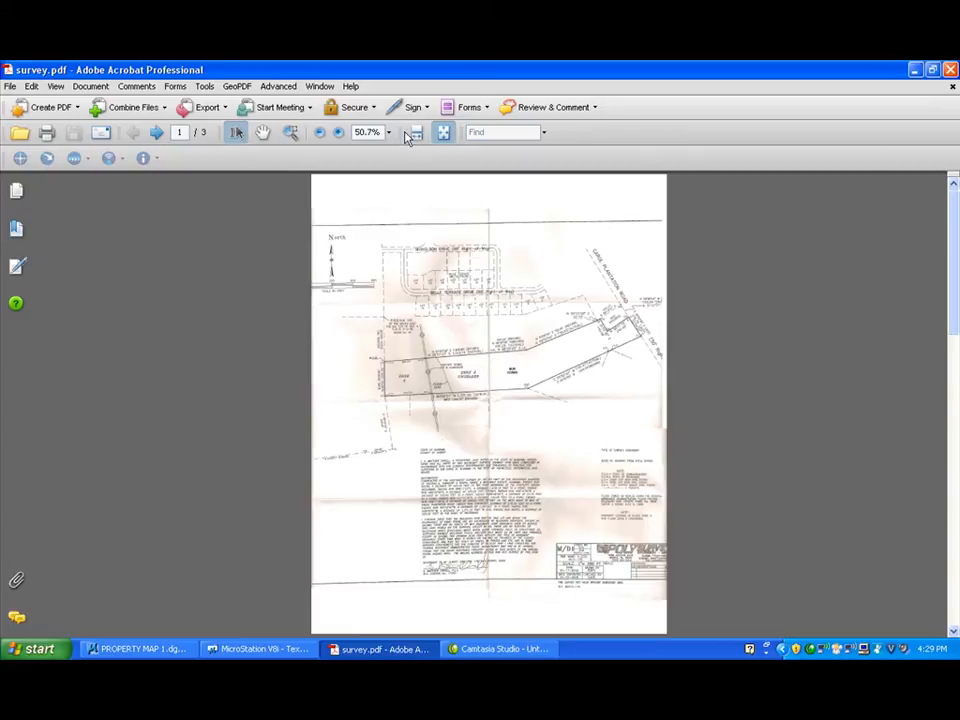
pyautogui.click(290, 133)
pyautogui.moveTo(592, 538); pyautogui.dragTo(684, 438)
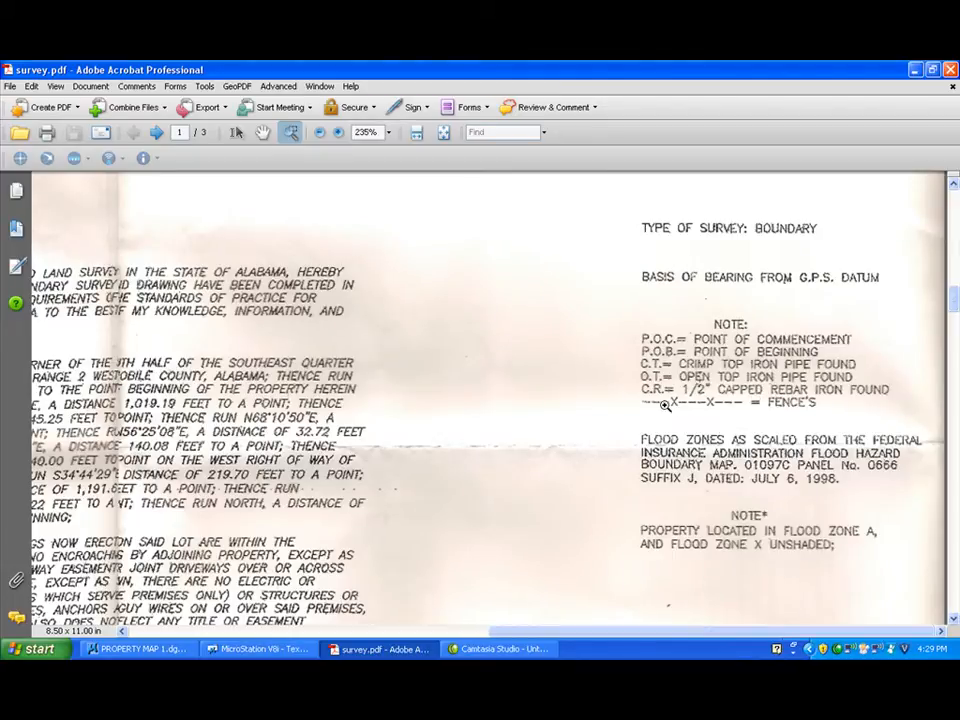
# Examine the eastern boundary lines and corner markers on the plat against the abbreviations in the survey notes
pyautogui.scroll(1, 565, 358)
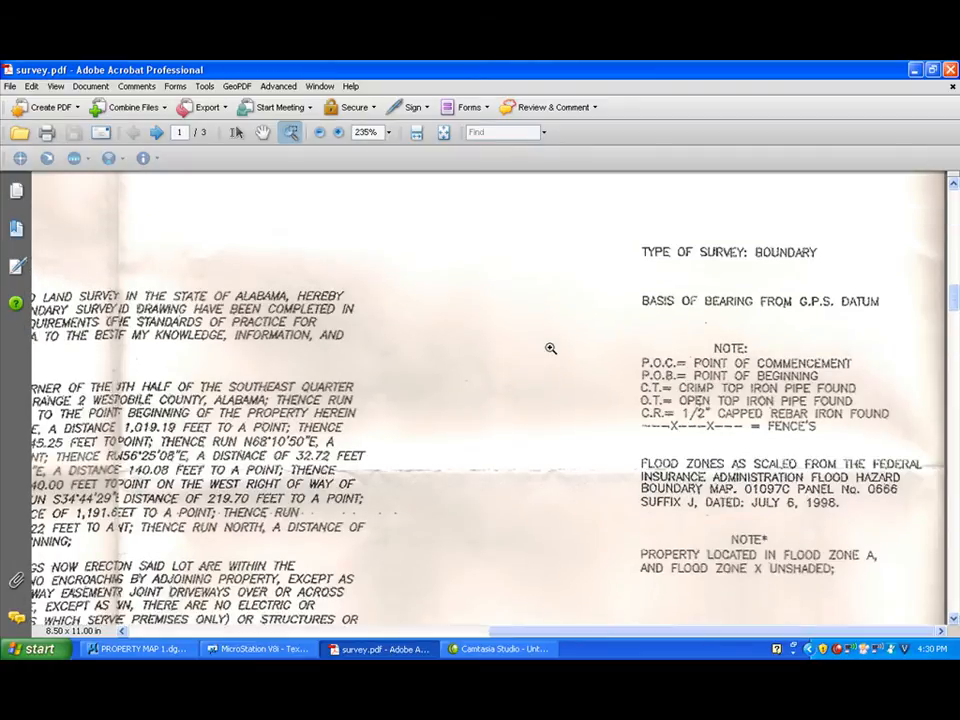
pyautogui.scroll(10, 550, 348)
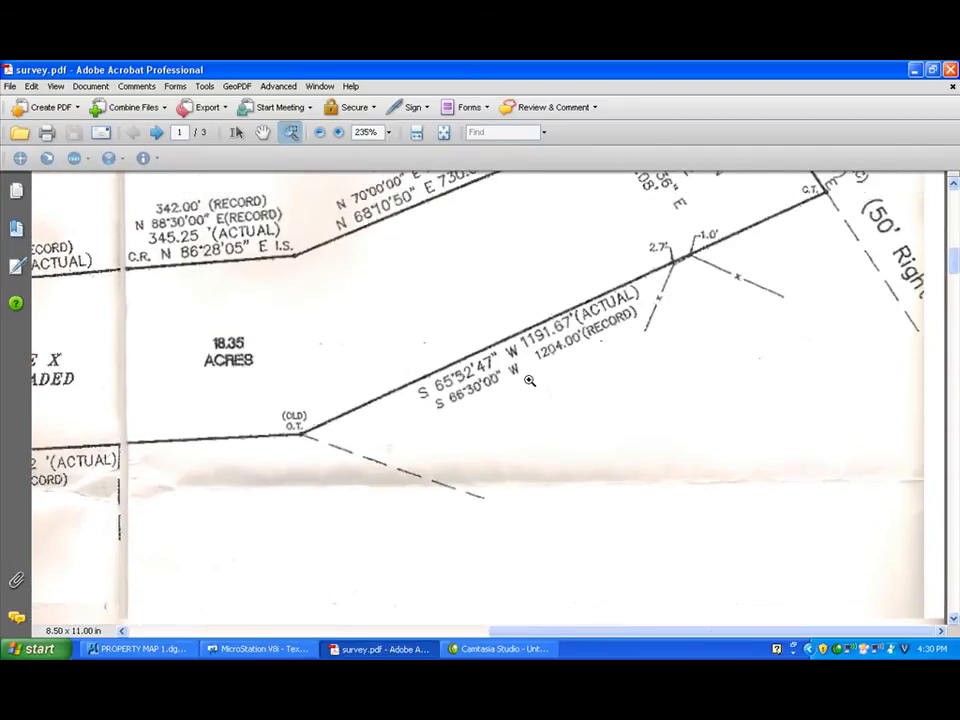
pyautogui.scroll(-5, 295, 430)
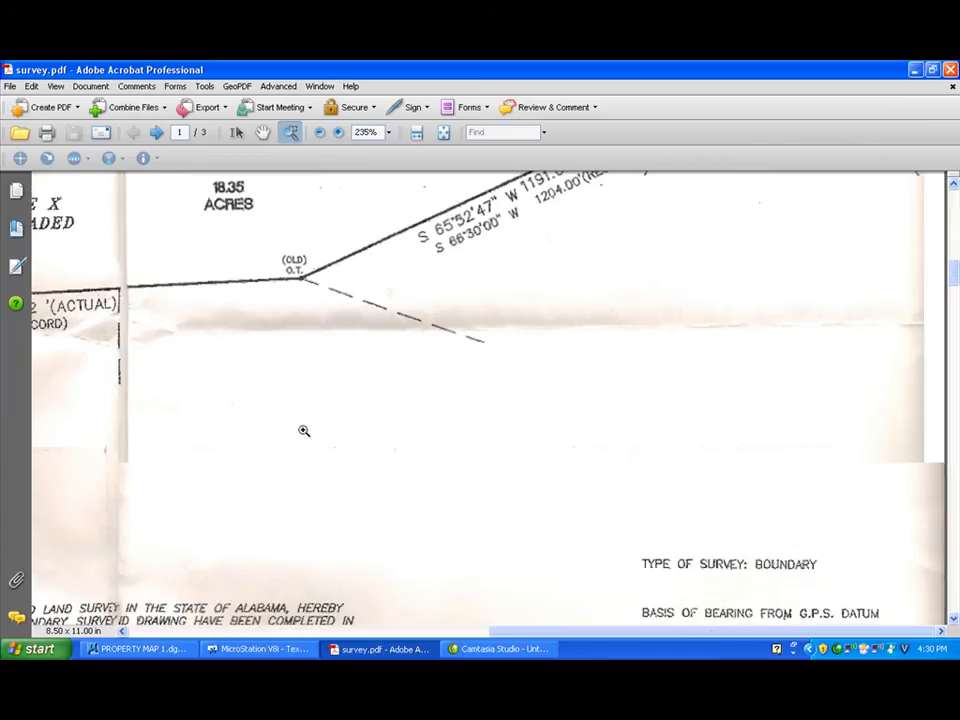
pyautogui.scroll(-7, 305, 430)
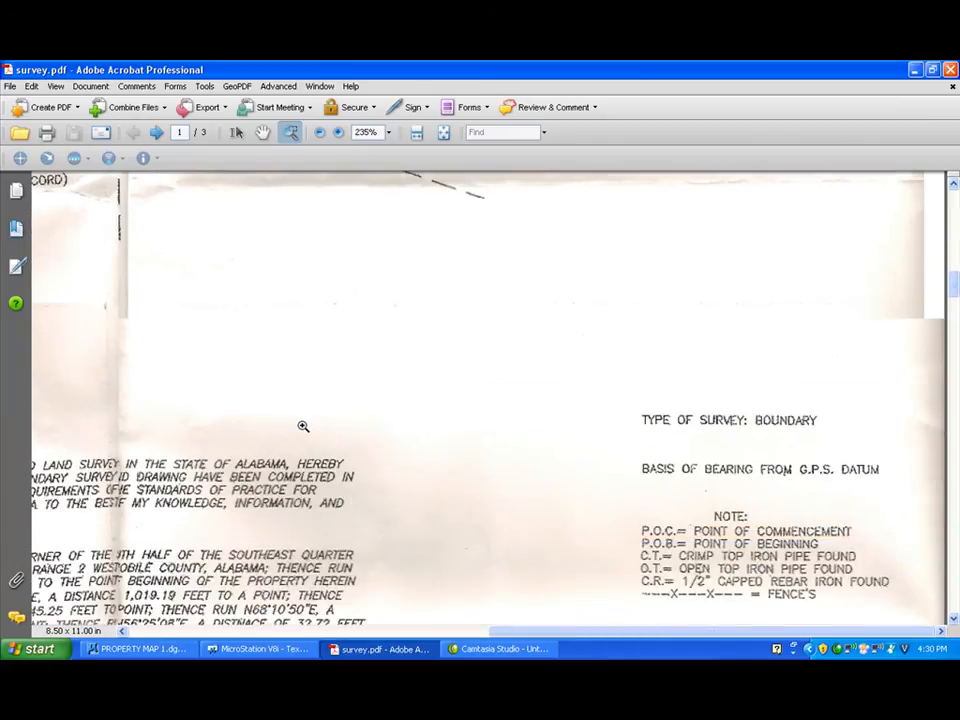
pyautogui.scroll(15, 303, 427)
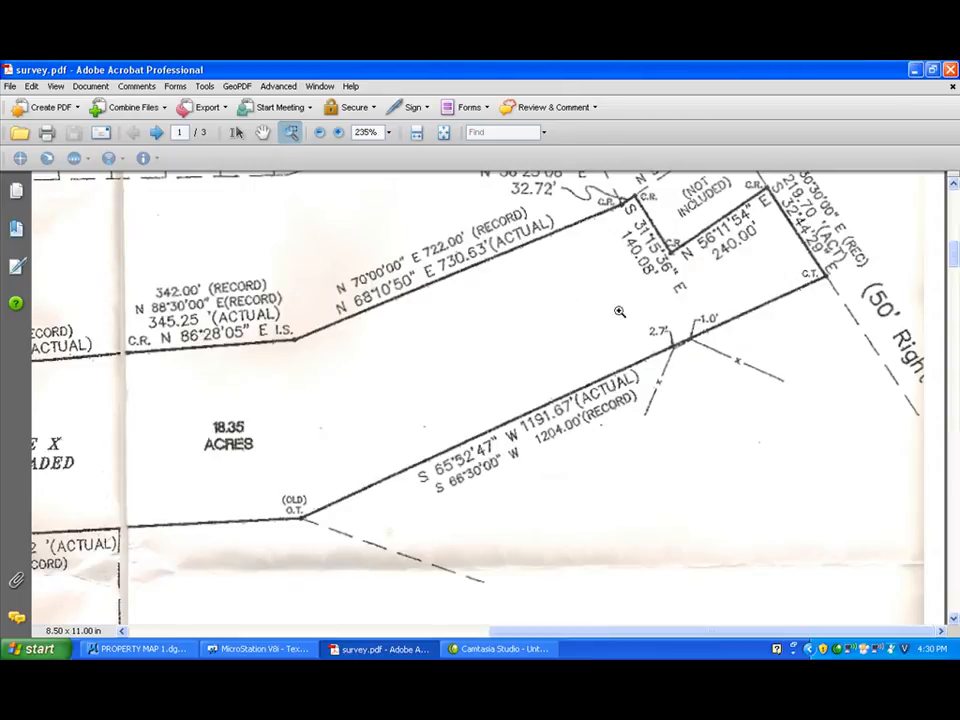
pyautogui.scroll(-2, 812, 290)
pyautogui.scroll(-12, 810, 294)
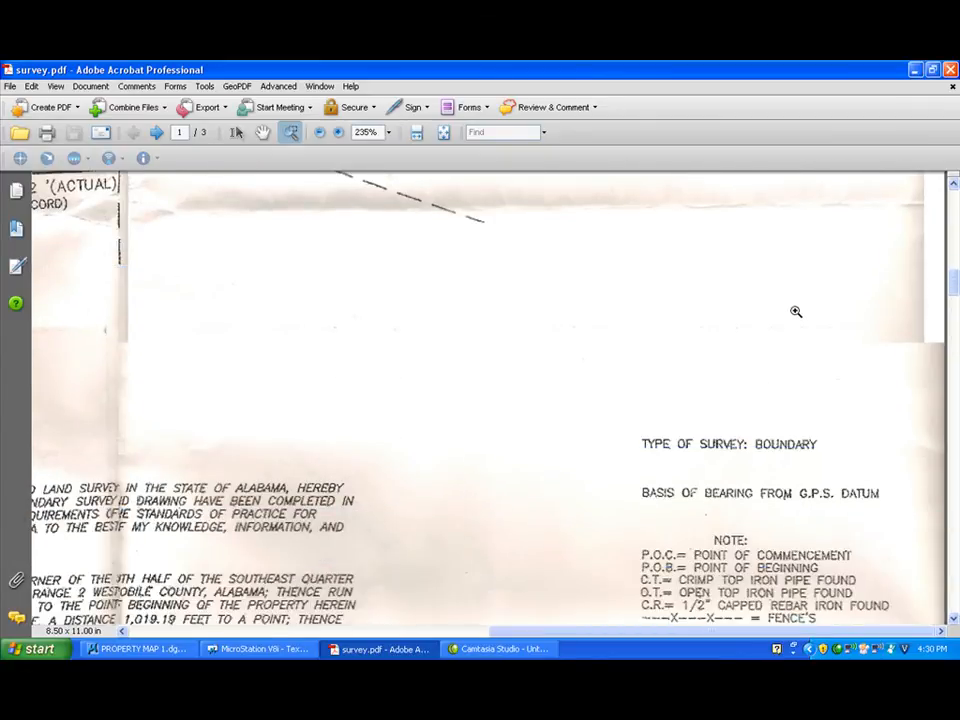
pyautogui.scroll(10, 794, 309)
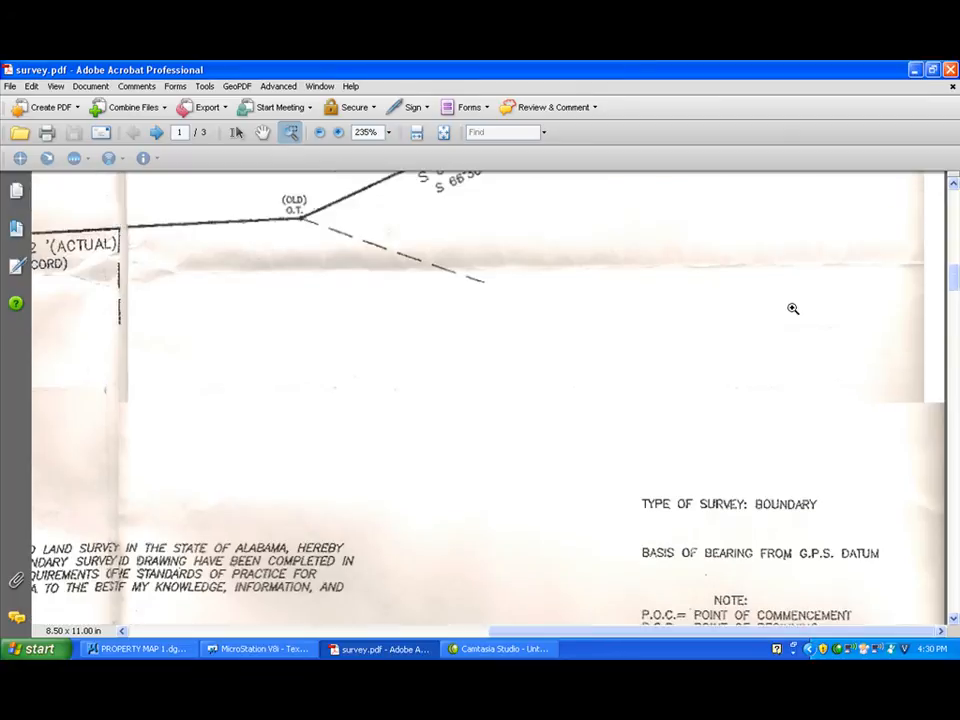
pyautogui.scroll(-4, 785, 330)
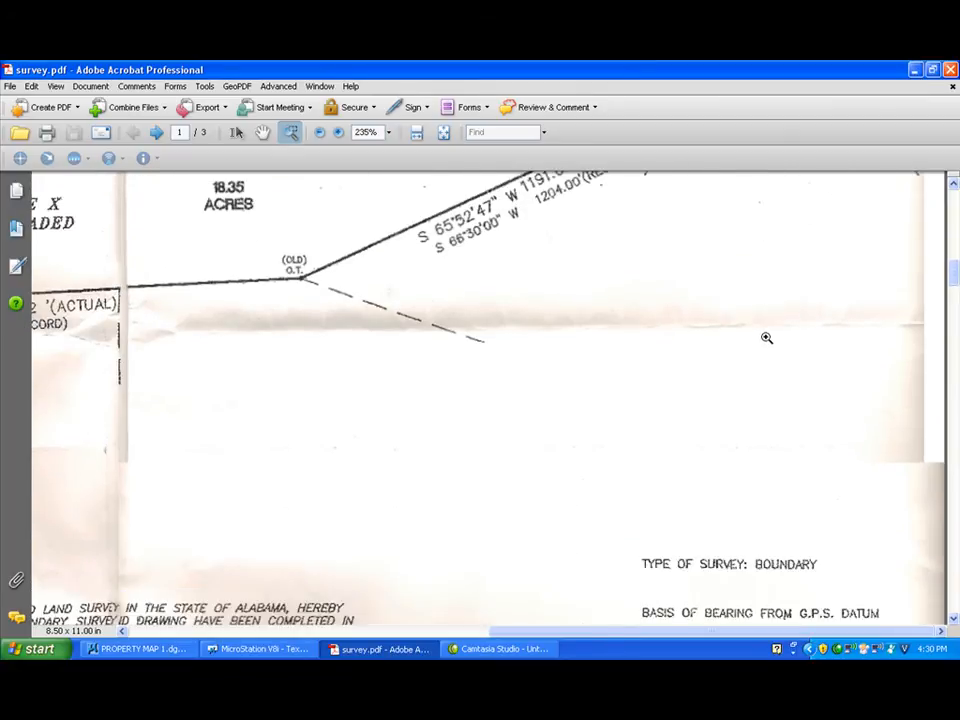
pyautogui.scroll(7, 766, 336)
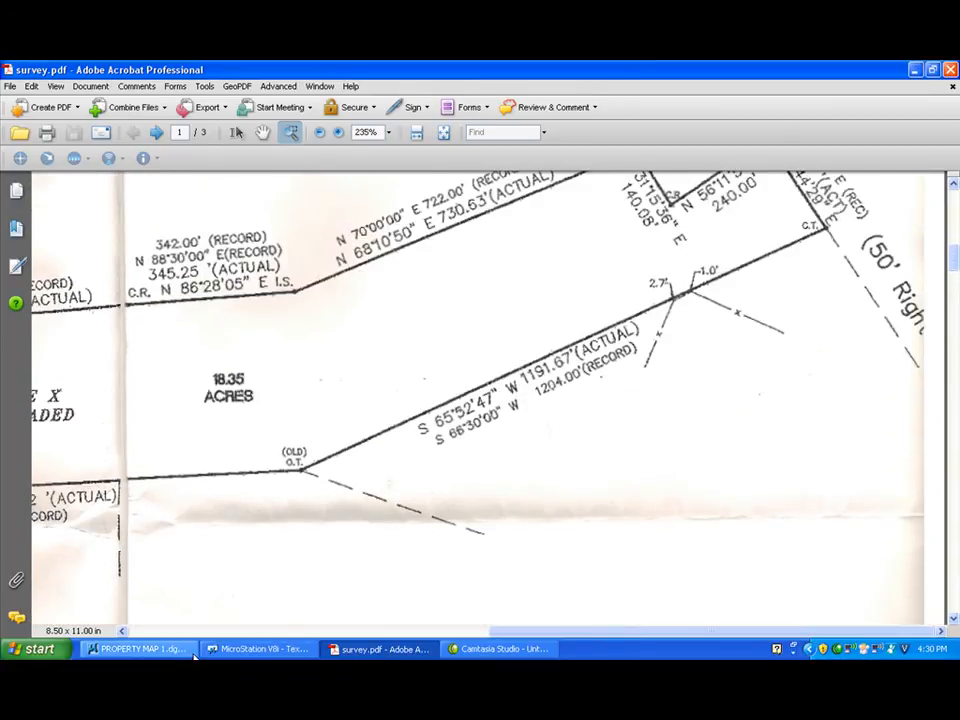
# Examine the actual and record bearings along the plat's western part, including the point of commencement and point of beginning
pyautogui.moveTo(504, 632); pyautogui.dragTo(302, 638)
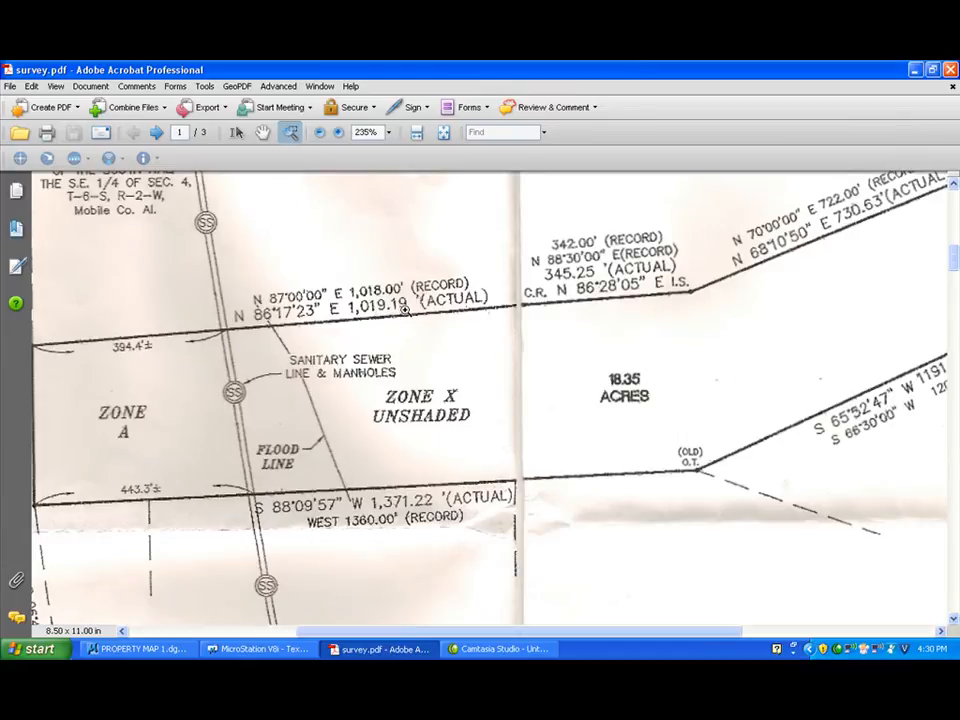
pyautogui.scroll(3, 430, 310)
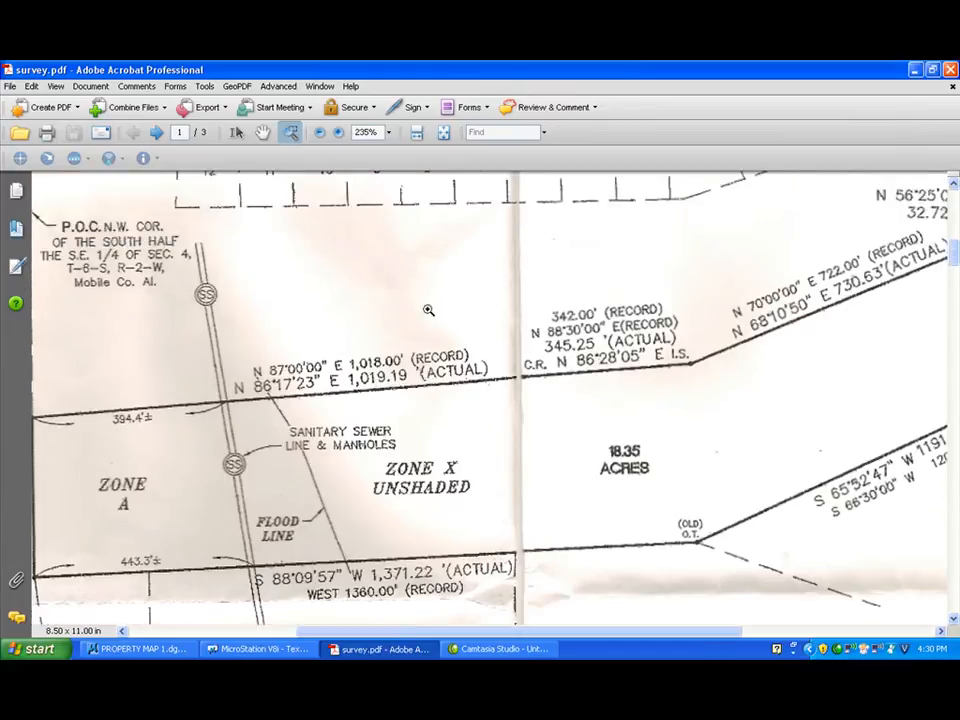
pyautogui.scroll(-1, 431, 321)
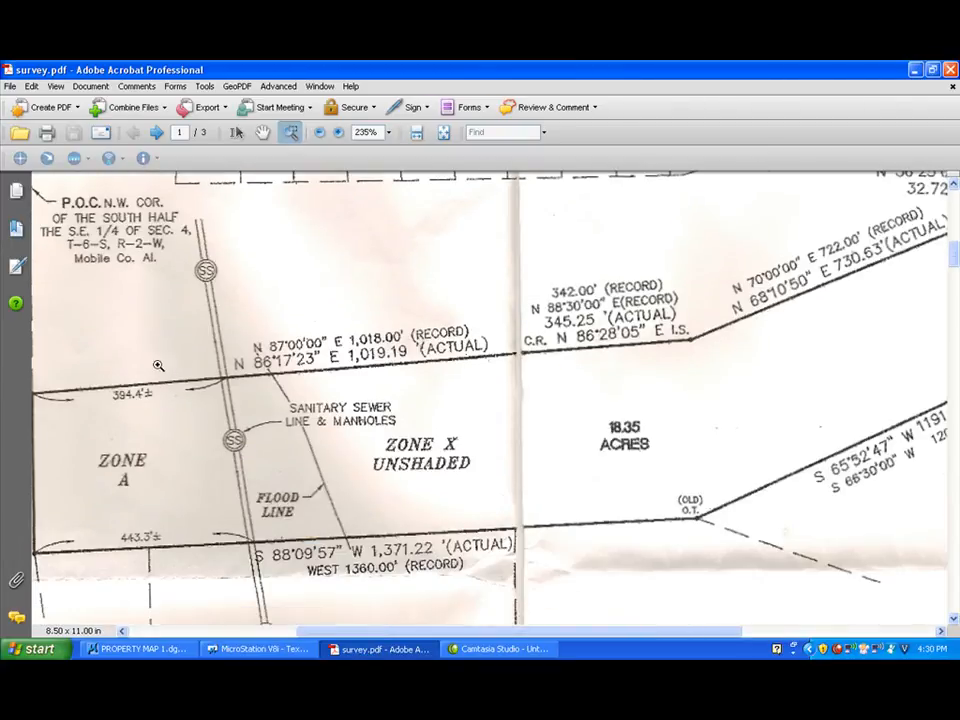
pyautogui.moveTo(394, 631); pyautogui.dragTo(204, 631)
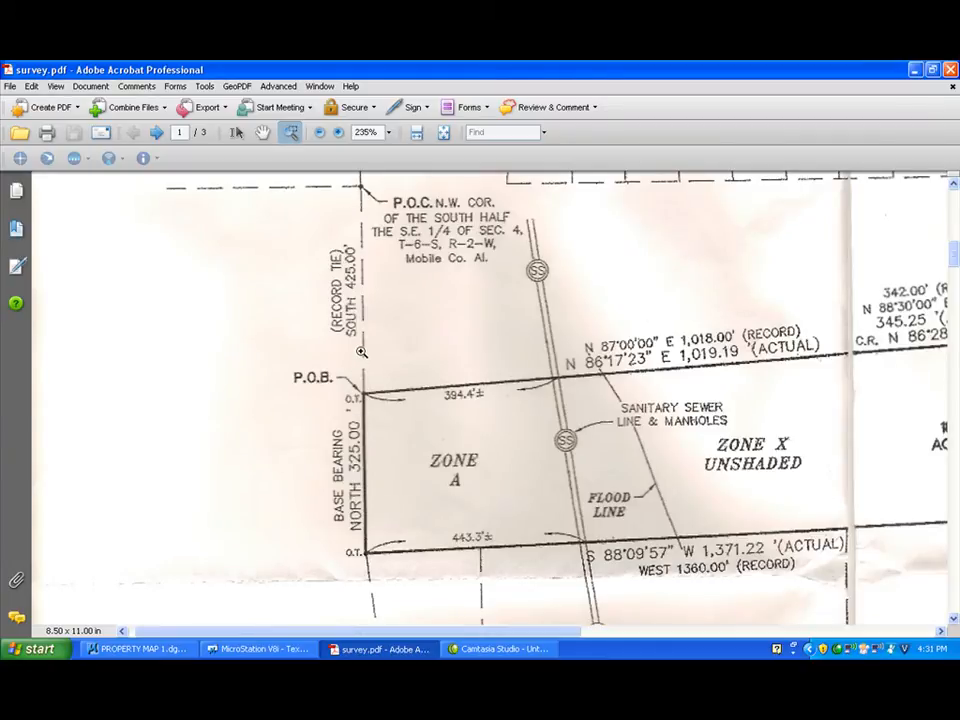
# Switch to the MicroStation drawing, make PRIMARY the active level and set the line weight to 2
pyautogui.click(165, 651)
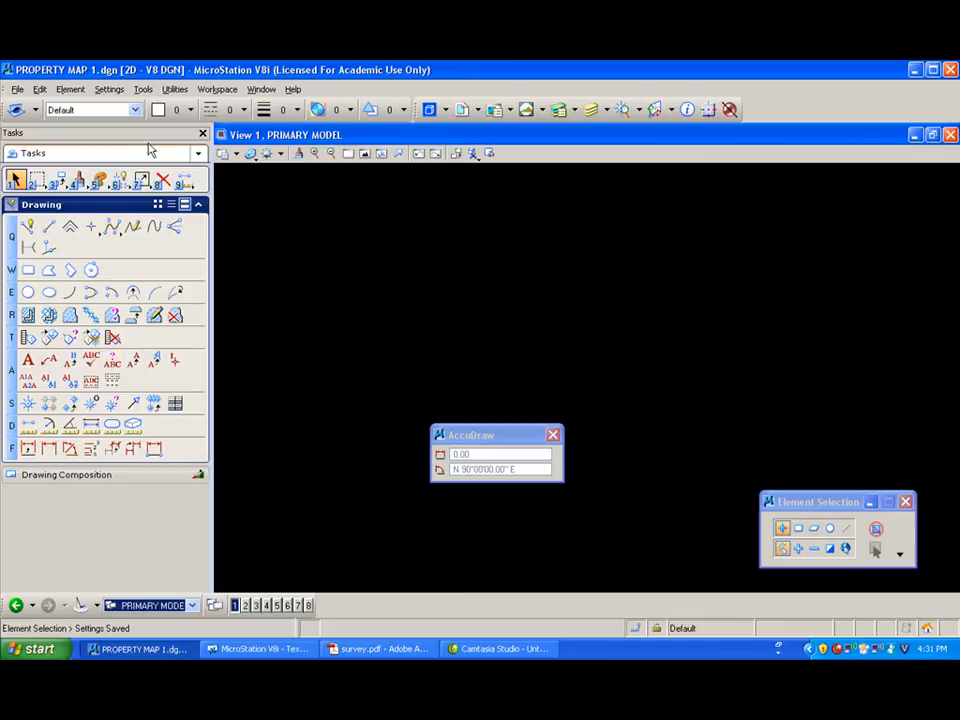
pyautogui.click(95, 110)
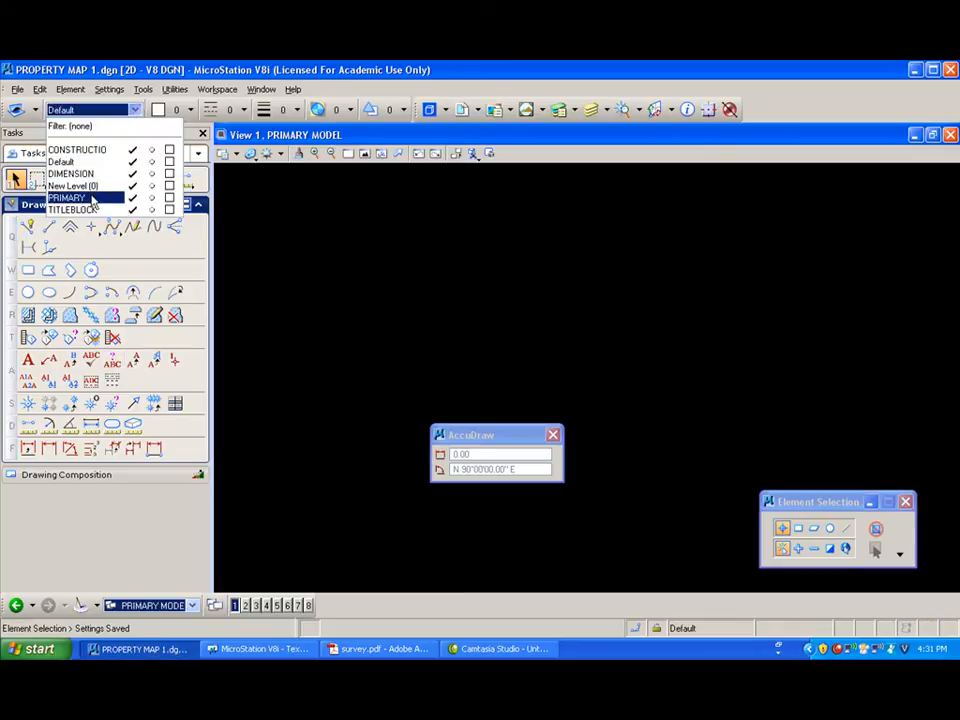
pyautogui.click(92, 199)
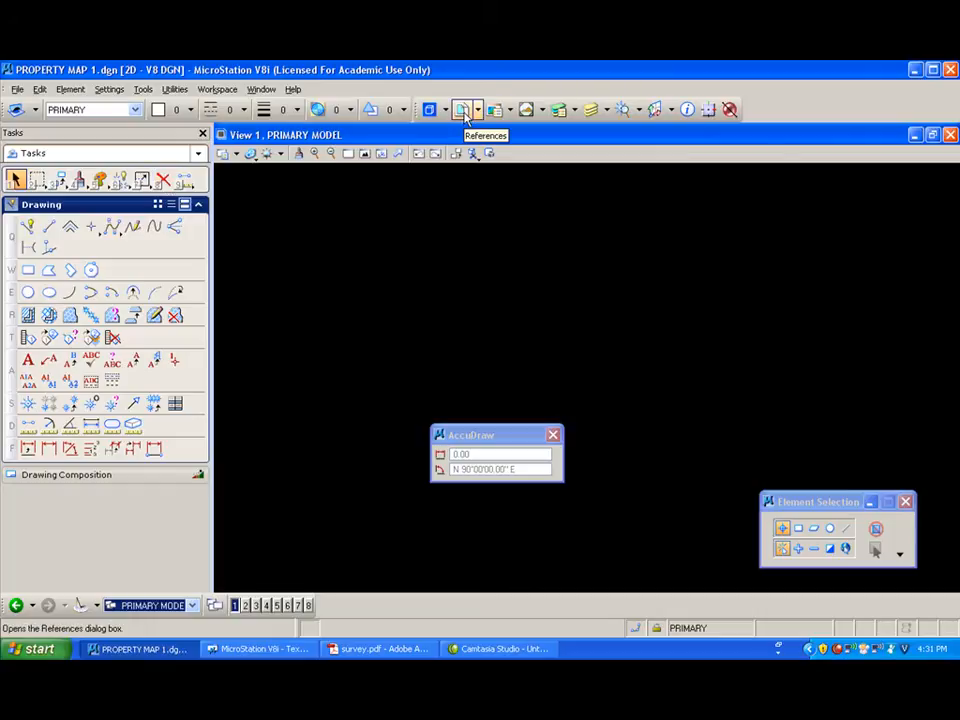
pyautogui.click(285, 110)
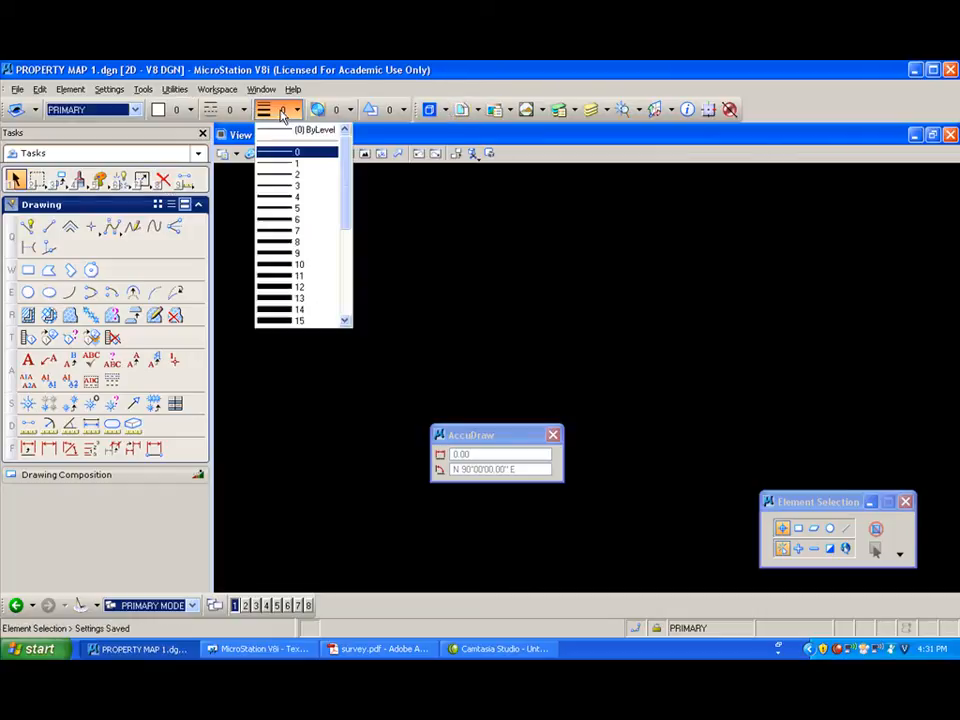
pyautogui.click(293, 176)
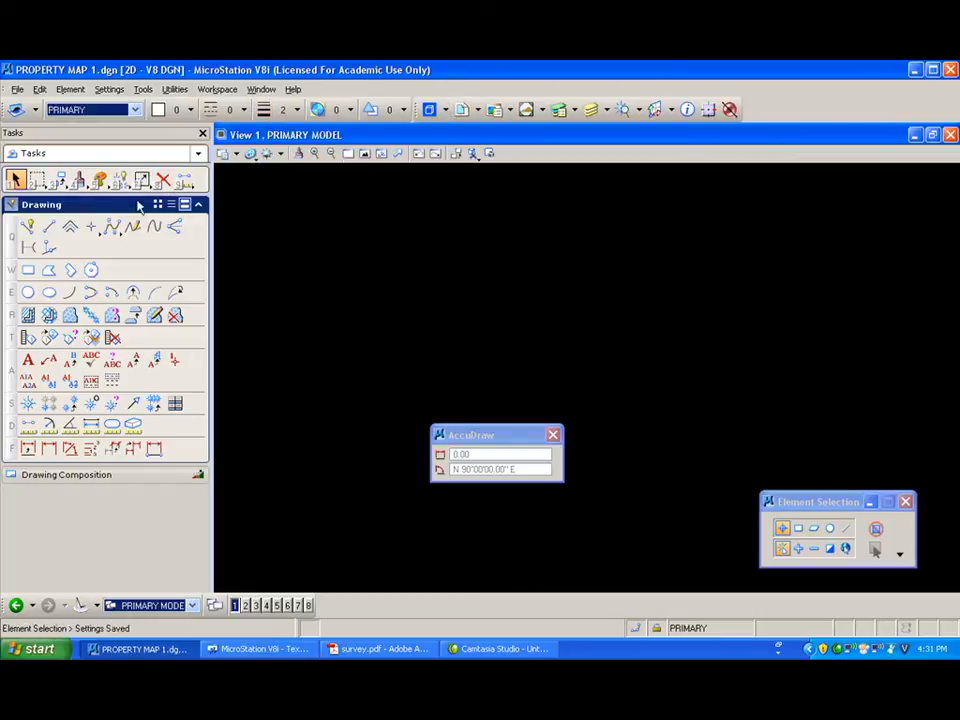
# Draw a 425-foot SmartLine due south from a start point in the upper part of the view as the record tie
pyautogui.click(27, 227)
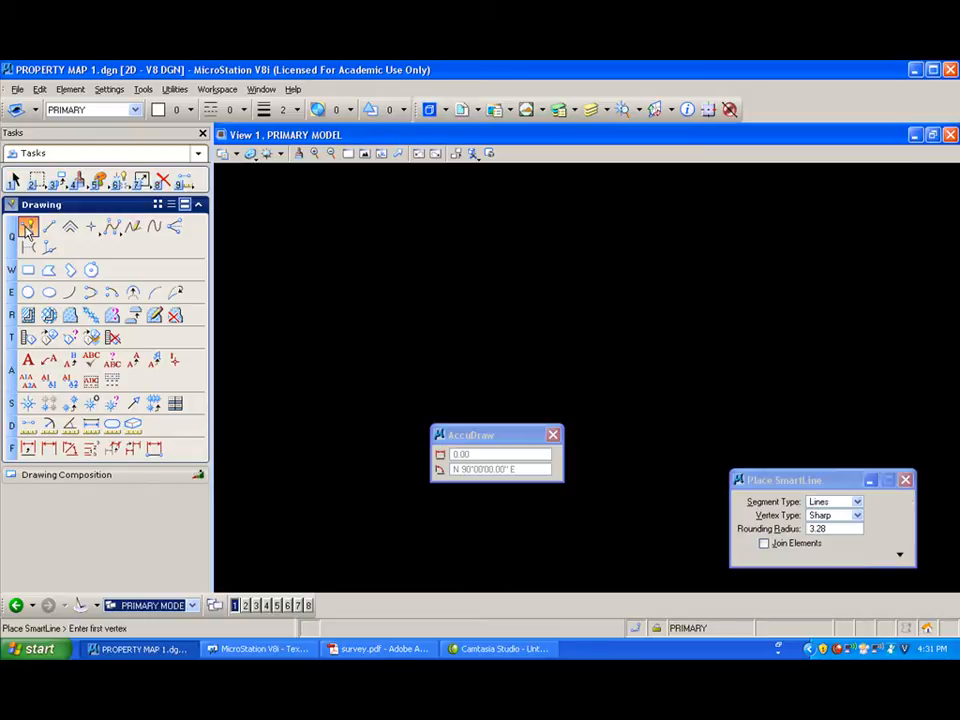
pyautogui.click(334, 198)
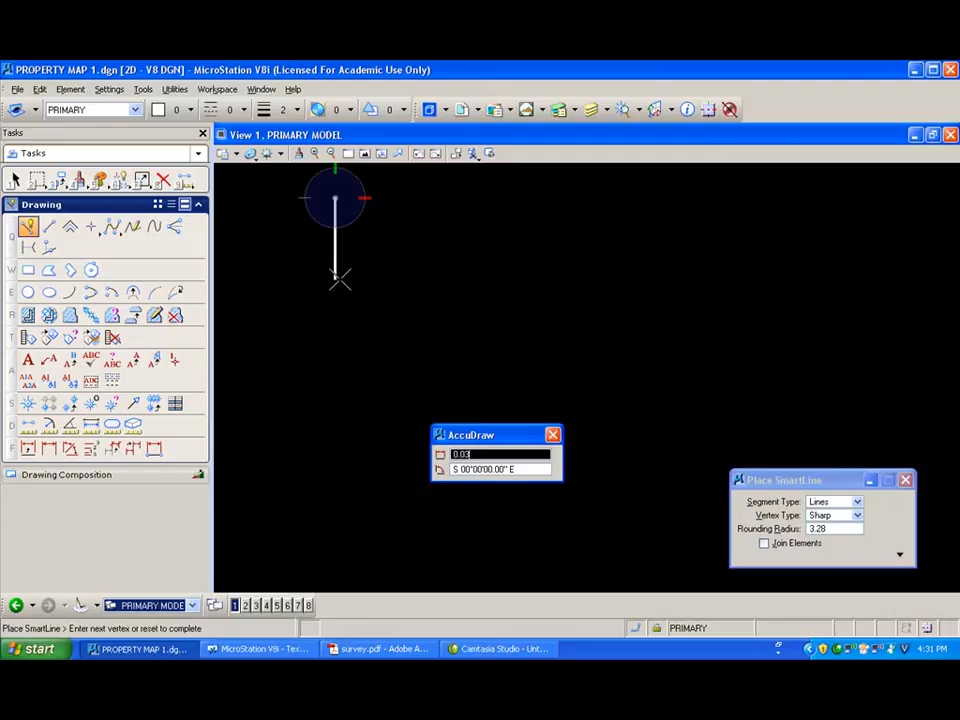
pyautogui.write('425')
pyautogui.click(337, 284)
pyautogui.rightClick(336, 284)
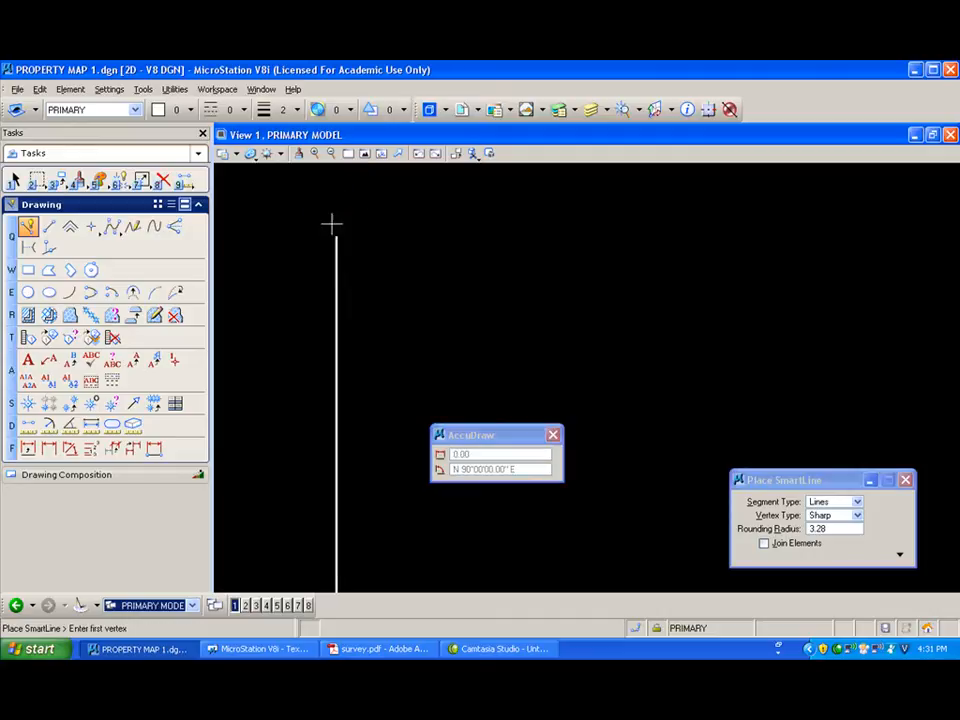
# Draw a SmartLine 1019.19 long at bearing N 86°17'23" E from the south end of the record tie line
pyautogui.click(366, 154)
pyautogui.keyDown('shift'); pyautogui.moveTo(324, 246); pyautogui.dragTo(411, 296); pyautogui.keyUp('shift')
pyautogui.moveTo(350, 262)
pyautogui.keyDown('shift'); pyautogui.mouseDown()
pyautogui.moveTo(407, 255)
pyautogui.moveTo(341, 266)
pyautogui.mouseUp(); pyautogui.keyUp('shift')
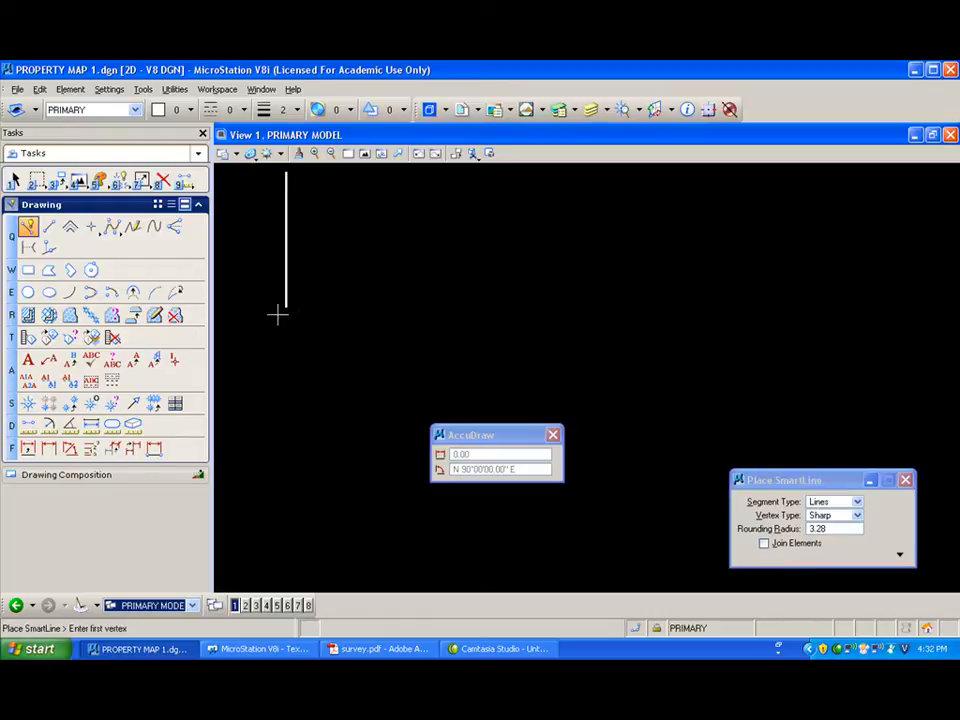
pyautogui.click(286, 307)
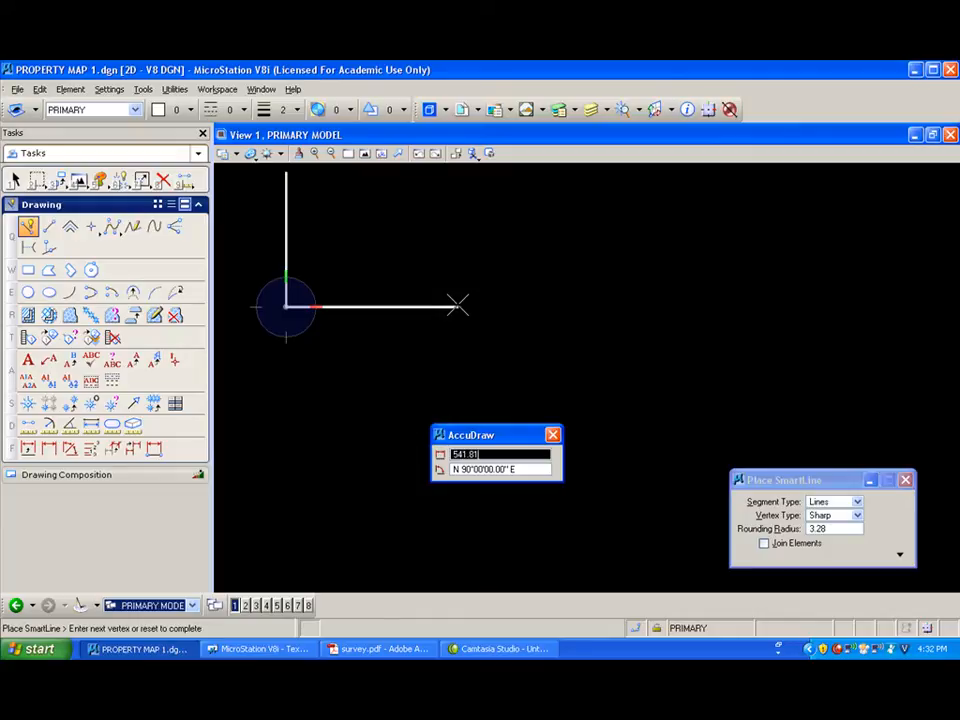
pyautogui.write('1019')
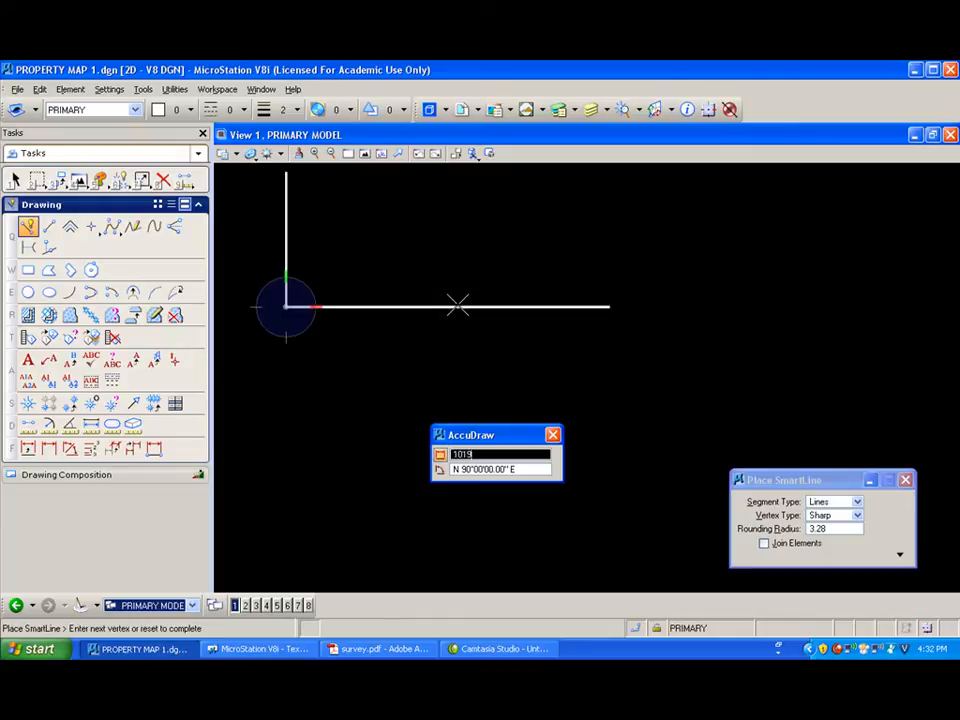
pyautogui.write('.19')
pyautogui.press('Tab')
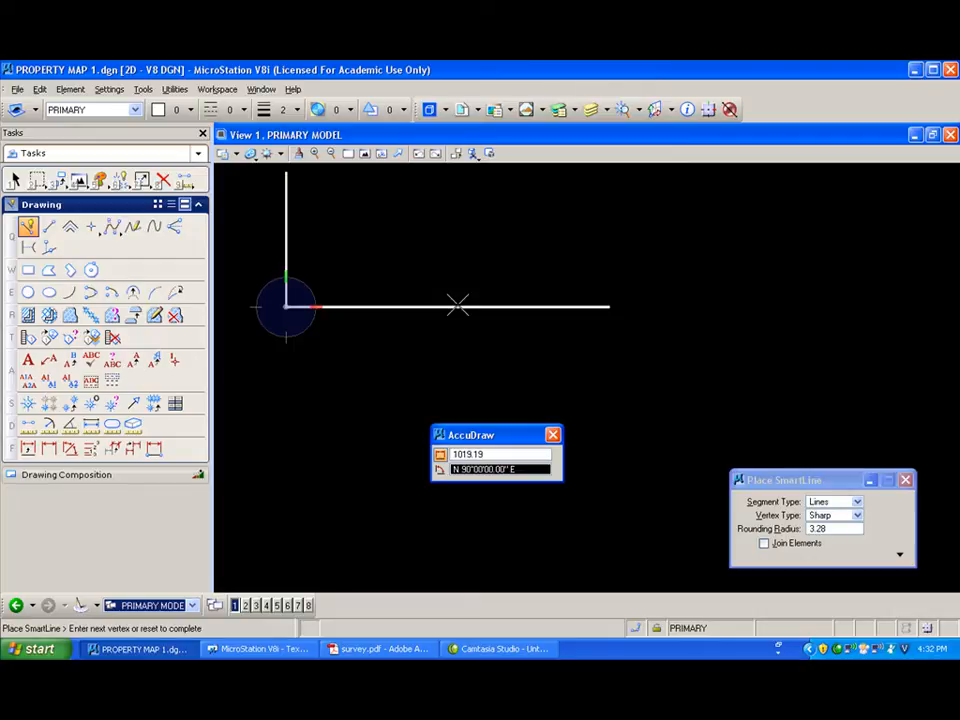
pyautogui.write('N86^')
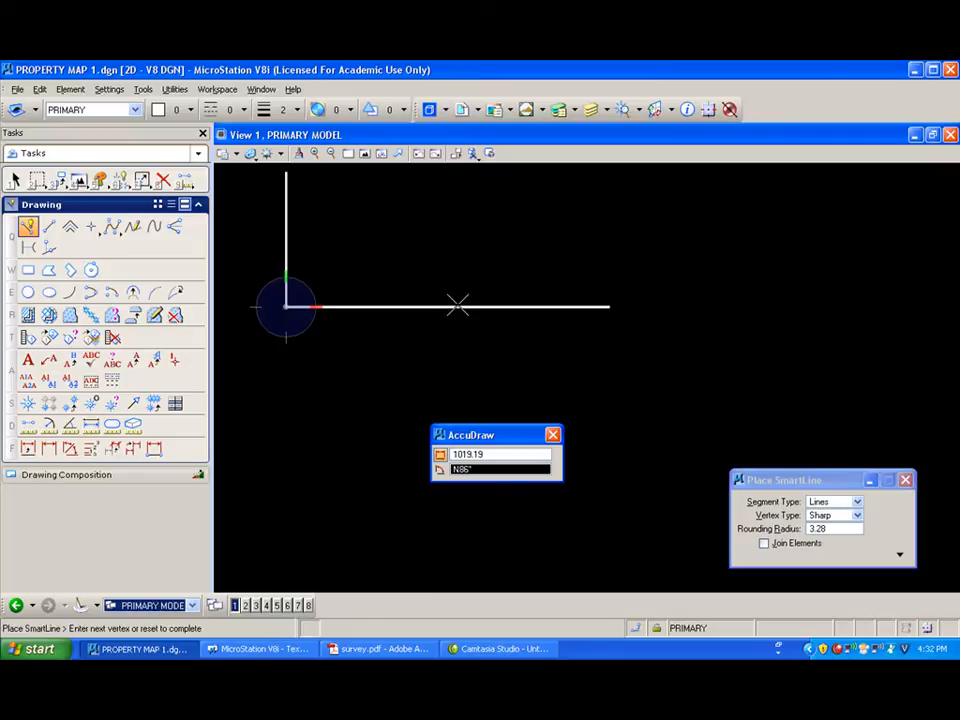
pyautogui.write('17')
pyautogui.write('E')
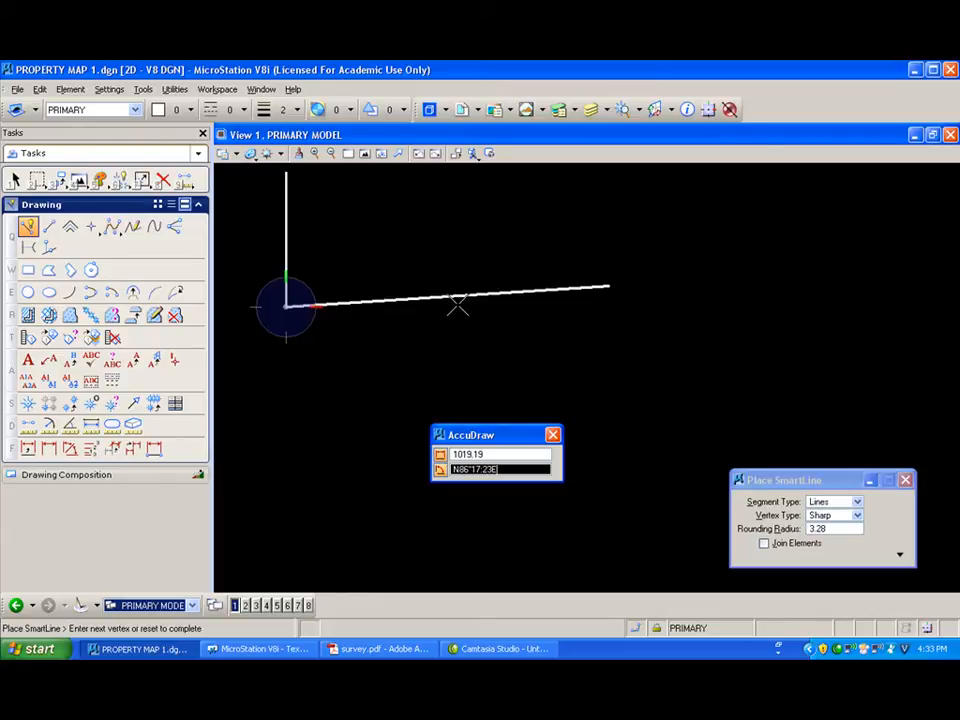
pyautogui.click(729, 258)
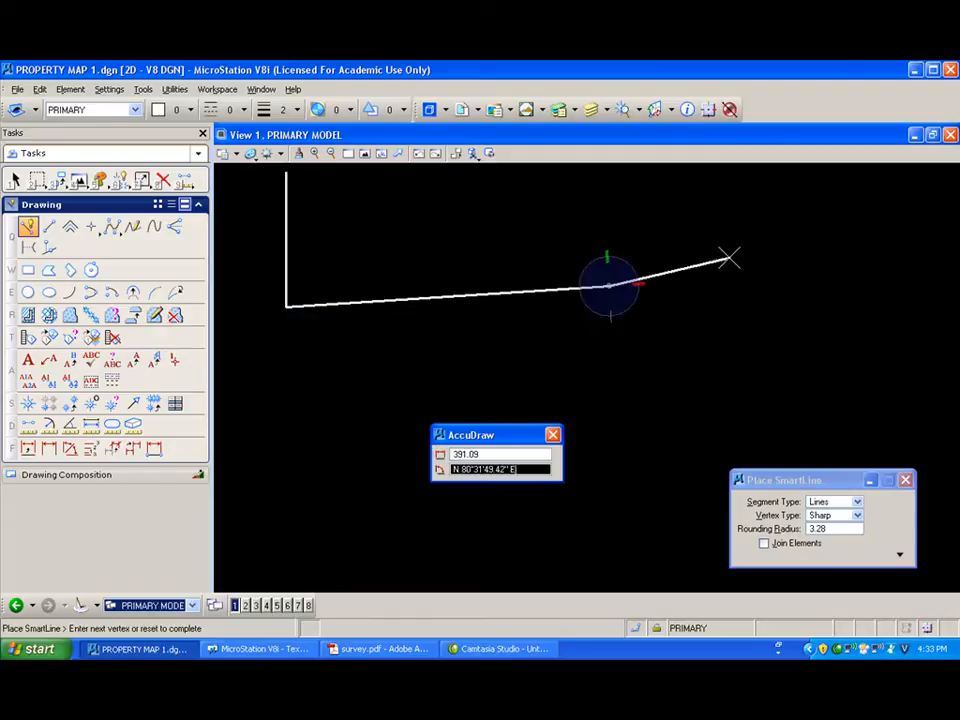
pyautogui.rightClick(729, 258)
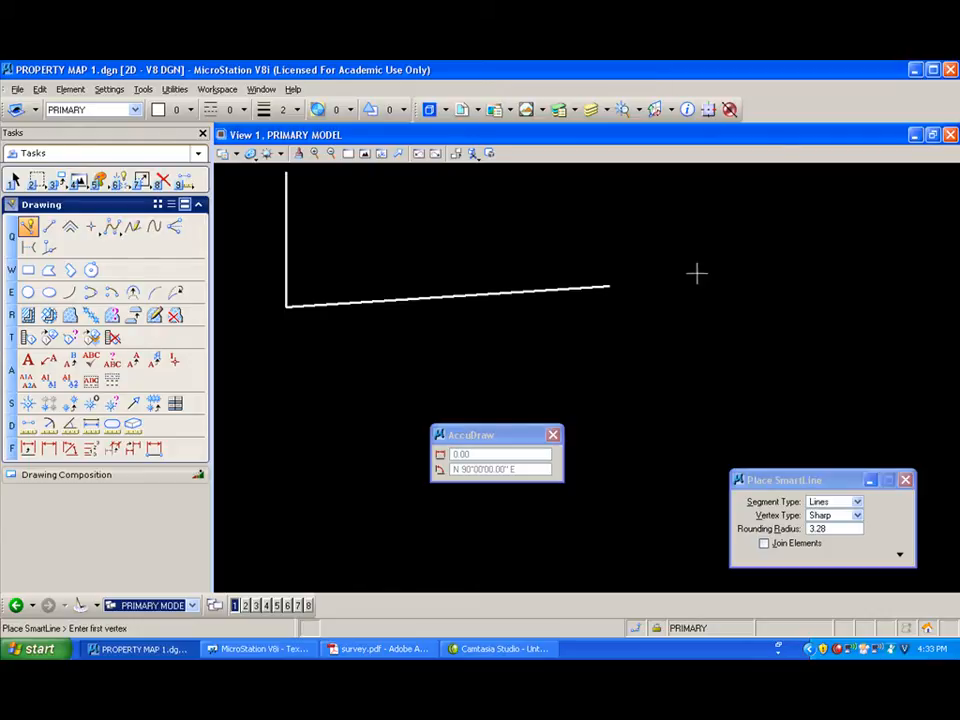
# Draw a SmartLine 345.25 long at bearing N 86°28'05" E from the east end of the 1019.19 boundary line
pyautogui.click(609, 287)
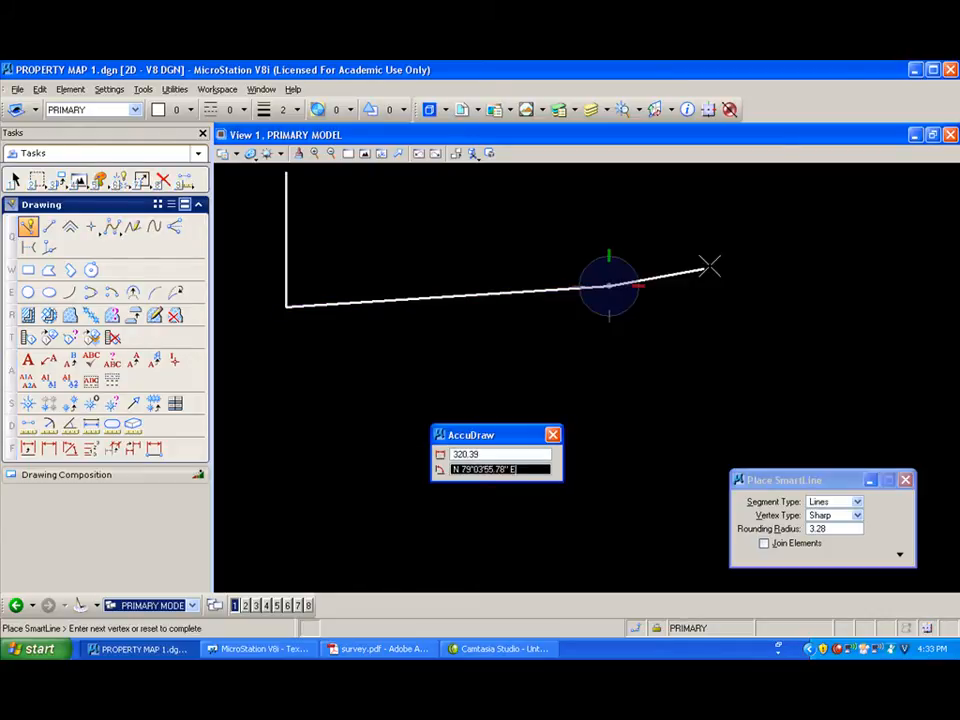
pyautogui.press('Tab')
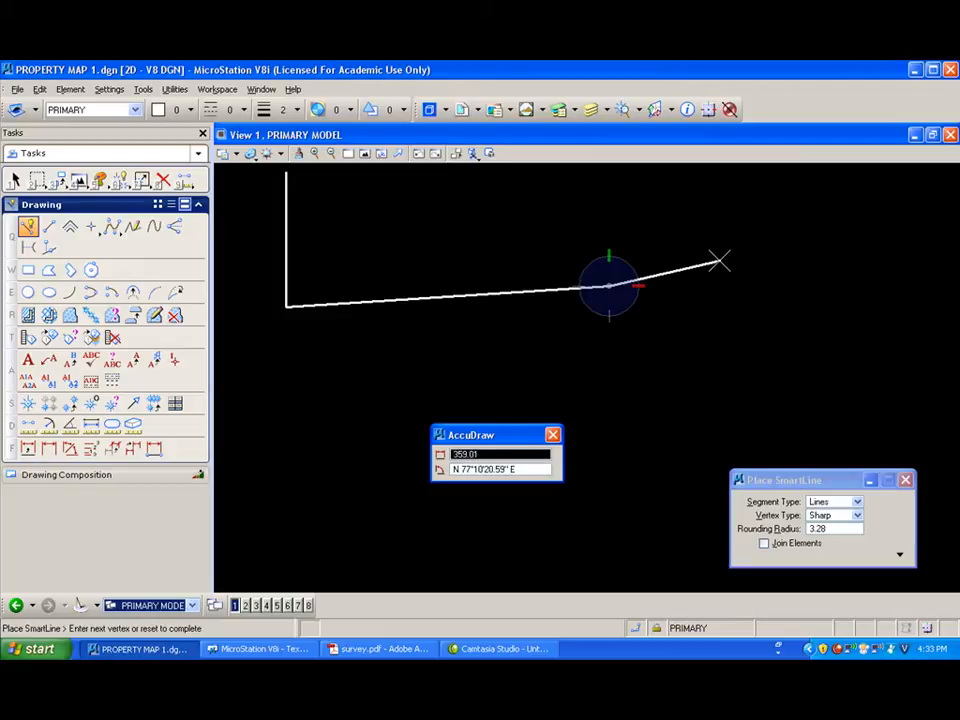
pyautogui.write('345.25')
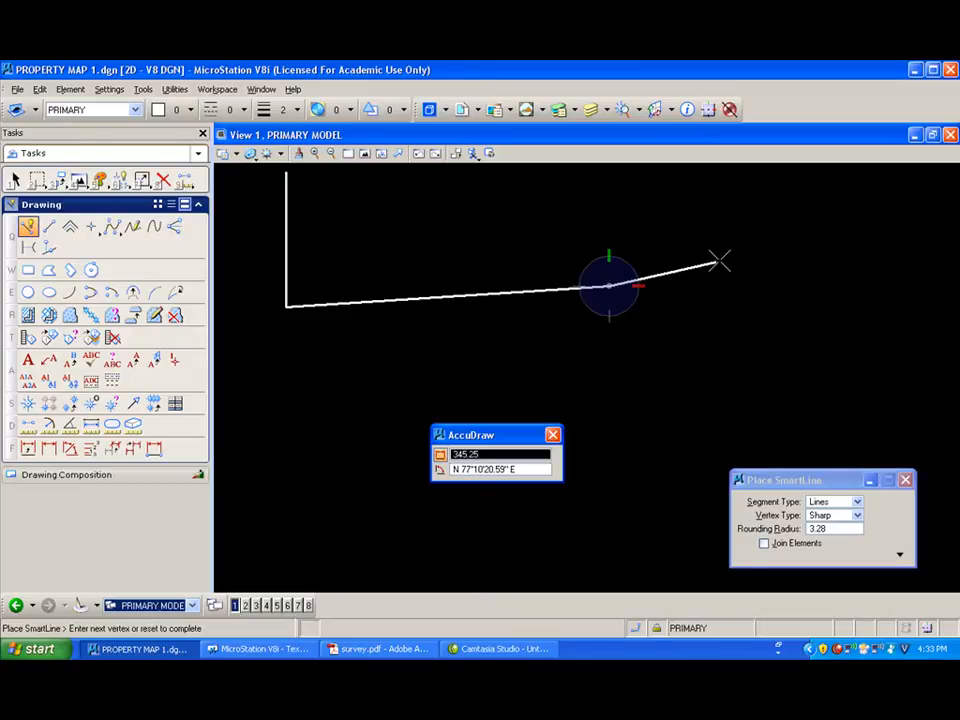
pyautogui.press('Tab')
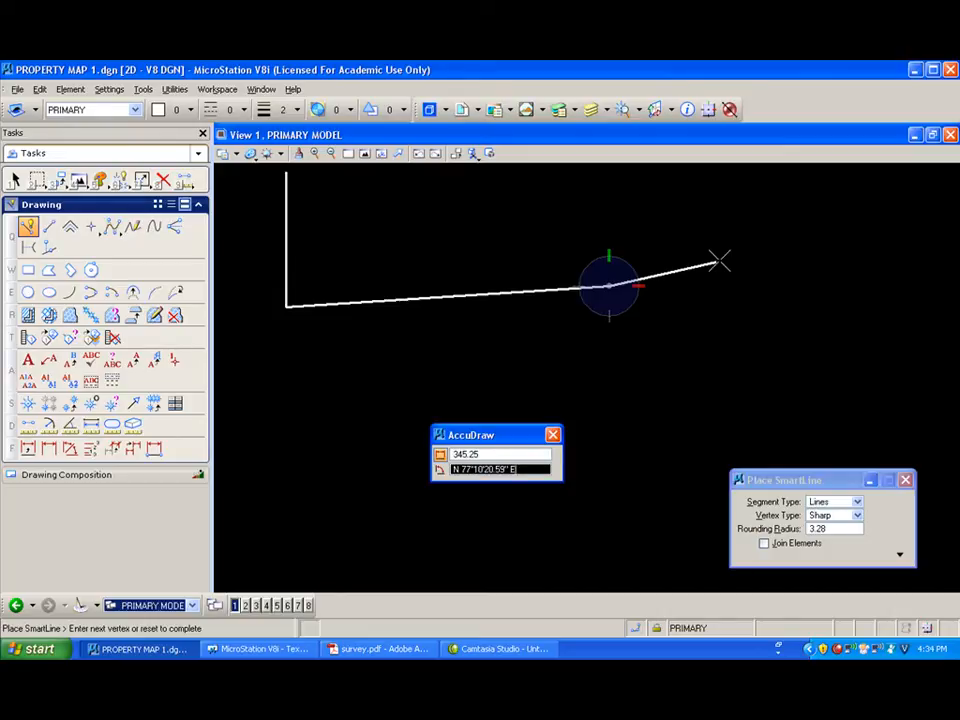
pyautogui.write('N8')
pyautogui.write('61')
pyautogui.write('^28')
pyautogui.write("'")
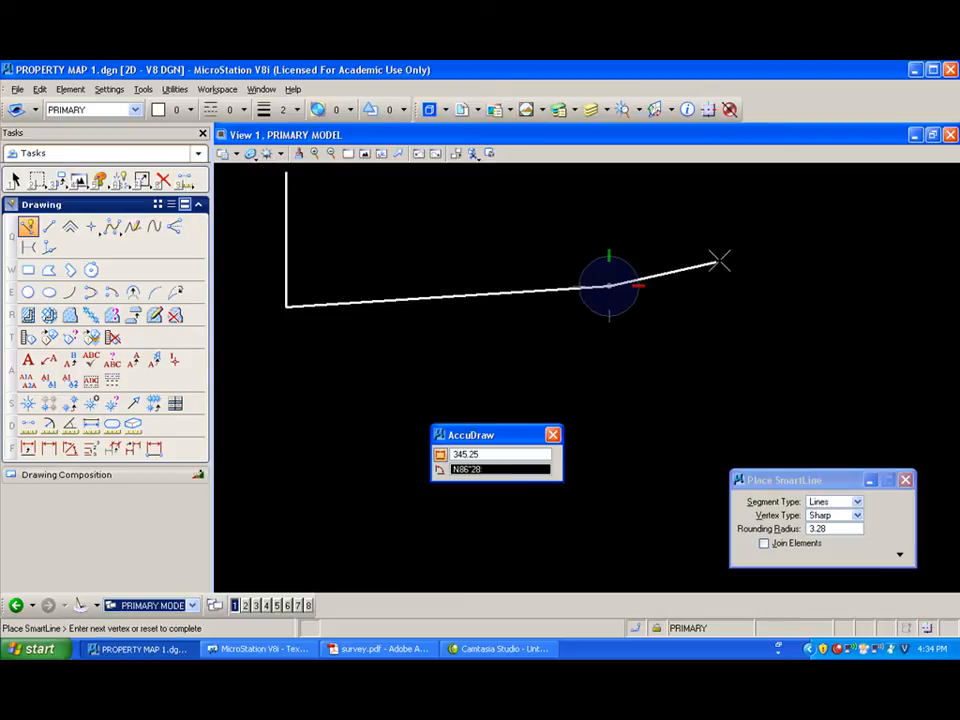
pyautogui.write('05E')
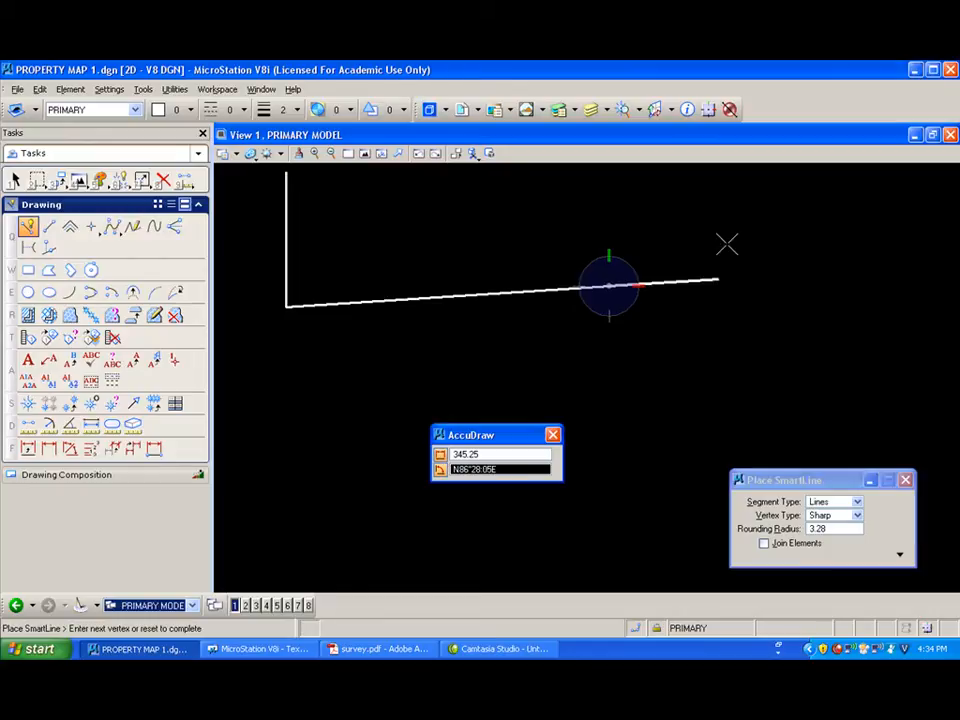
pyautogui.click(726, 242)
pyautogui.rightClick(756, 242)
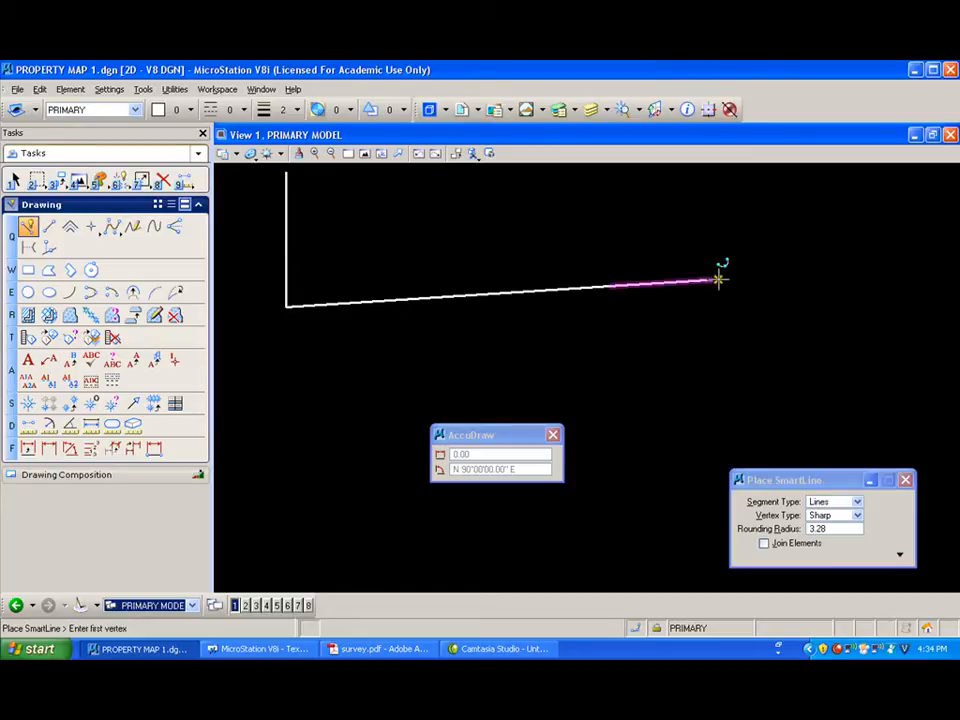
# Draw a SmartLine 730.63 long at bearing N 68°10'50" E from the east end of the 345.25 boundary line
pyautogui.click(719, 280)
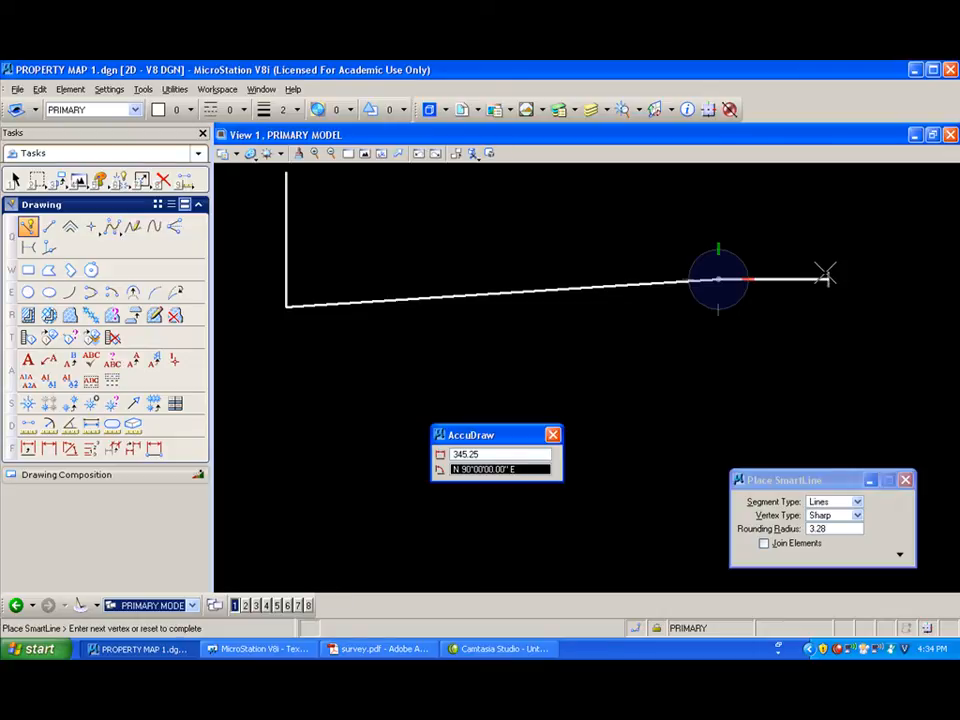
pyautogui.write("N68°10'50E")
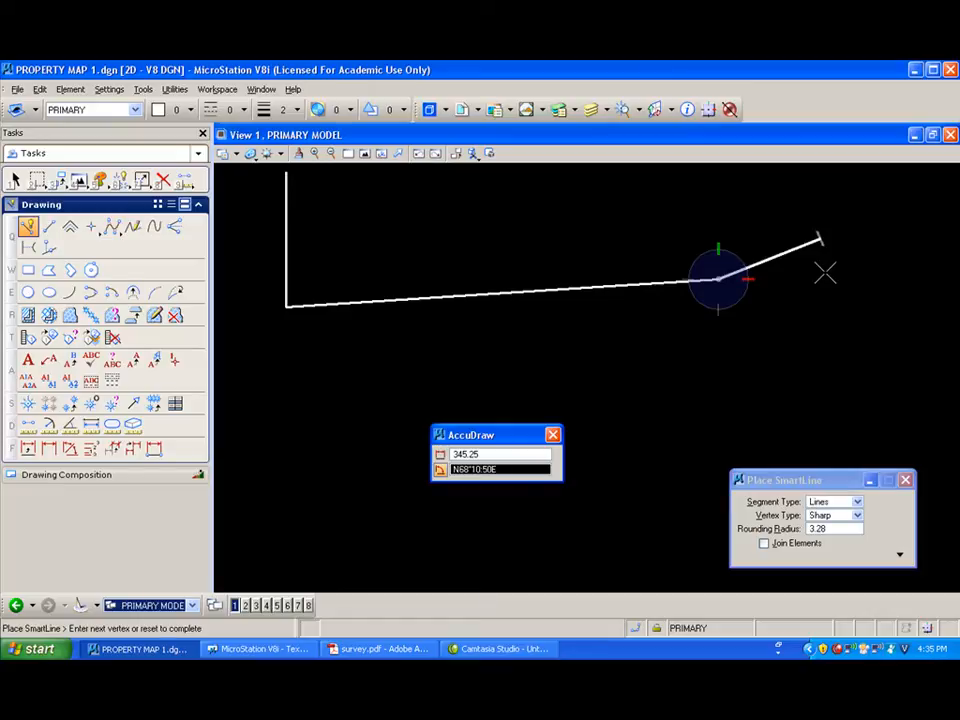
pyautogui.press('Tab')
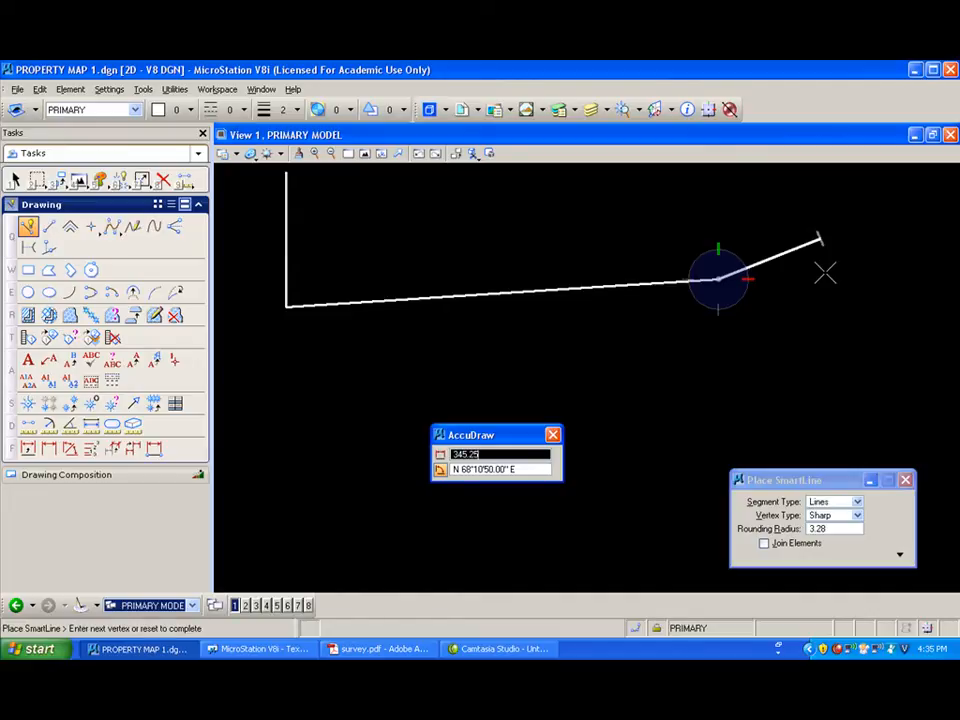
pyautogui.write('730')
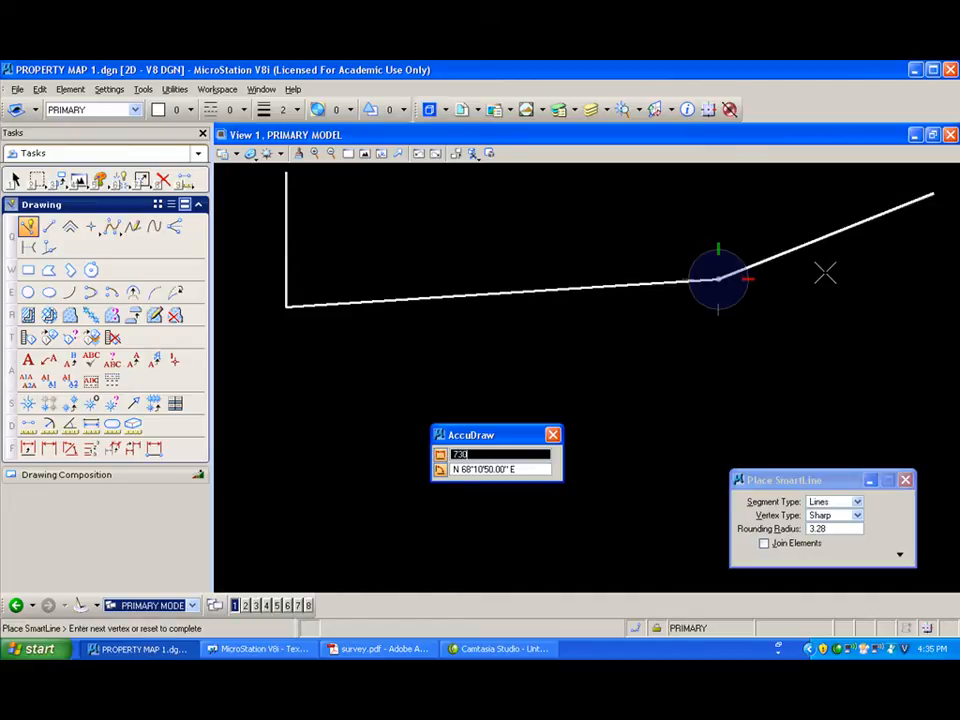
pyautogui.write('.63')
pyautogui.click(882, 239)
pyautogui.rightClick(882, 238)
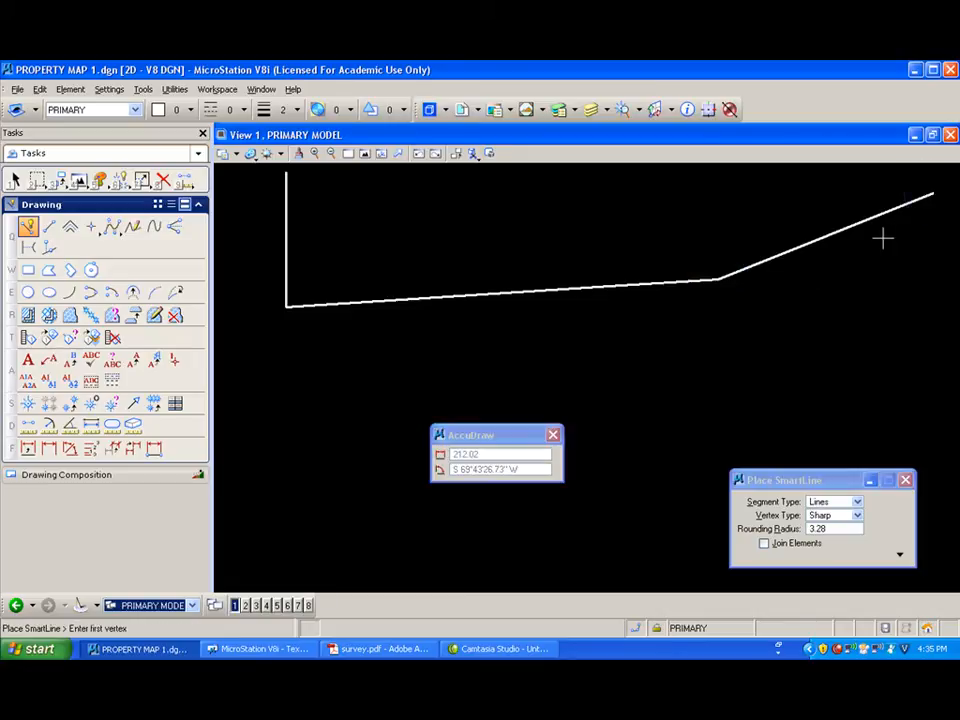
# Draw a SmartLine segment 32.72 long at bearing N 56°25'08" E from the east end of the 730.63 boundary line
pyautogui.scroll(-2, 850, 262)
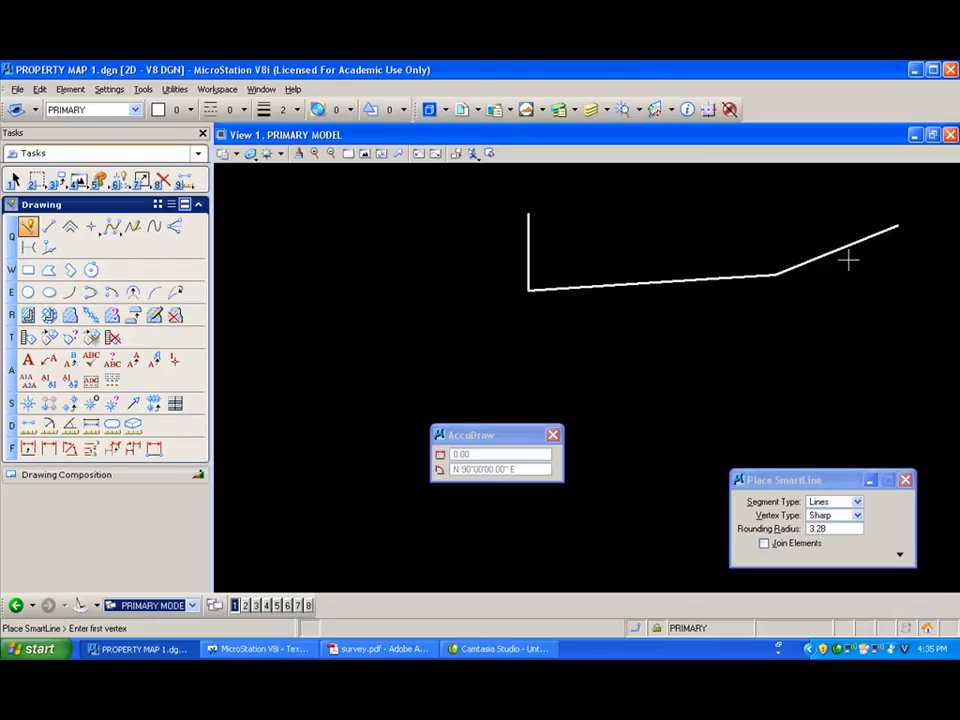
pyautogui.keyDown('shift'); pyautogui.moveTo(673, 366); pyautogui.dragTo(745, 339); pyautogui.keyUp('shift')
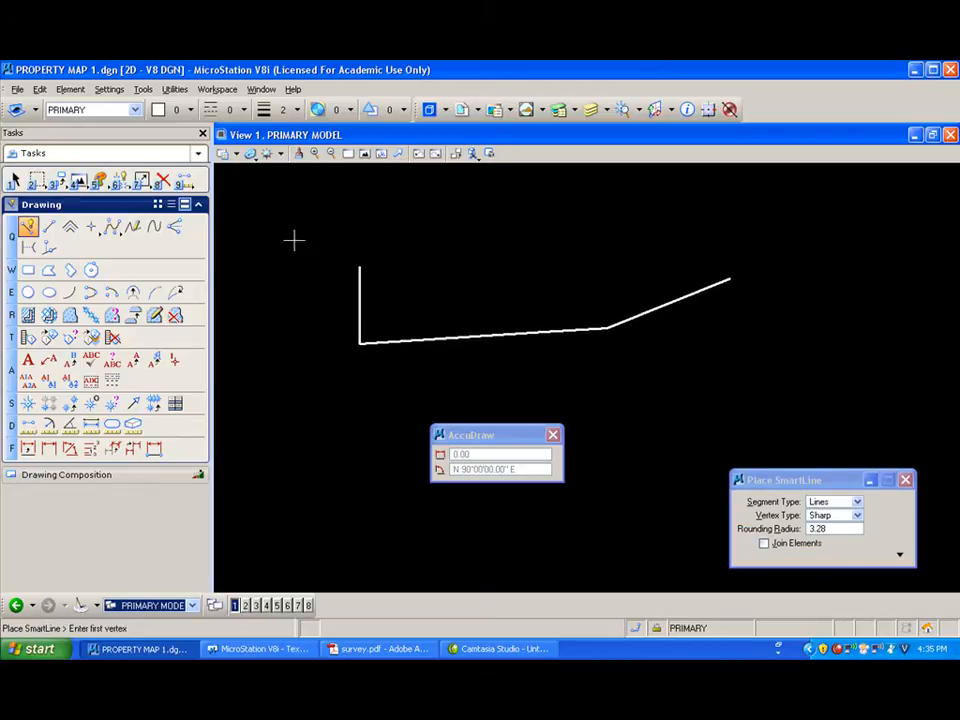
pyautogui.click(730, 278)
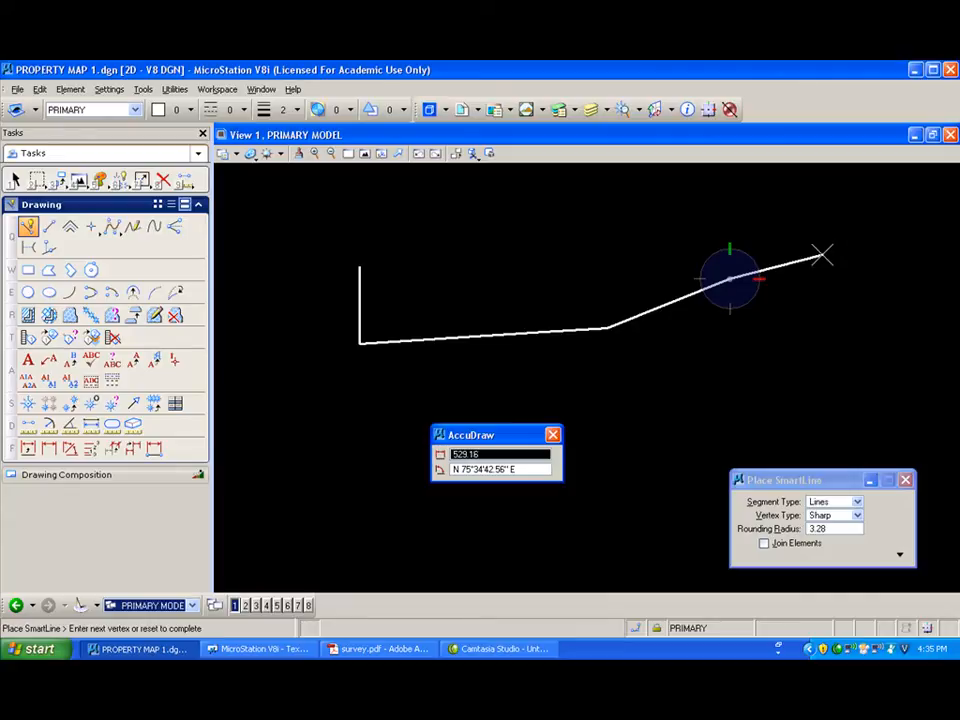
pyautogui.write('32')
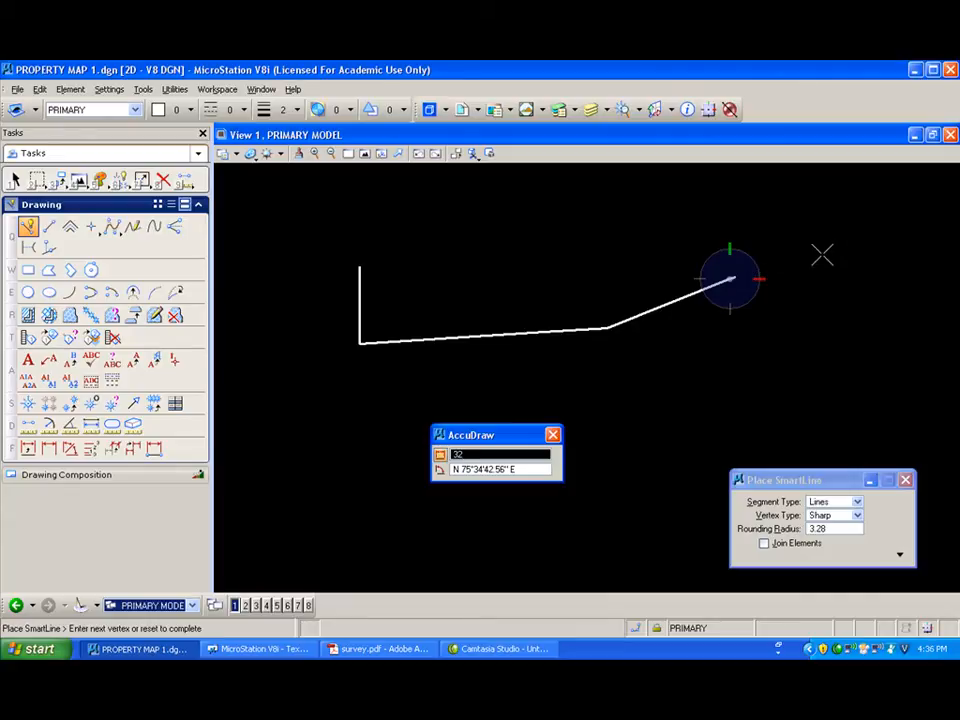
pyautogui.write('.72')
pyautogui.press('Tab')
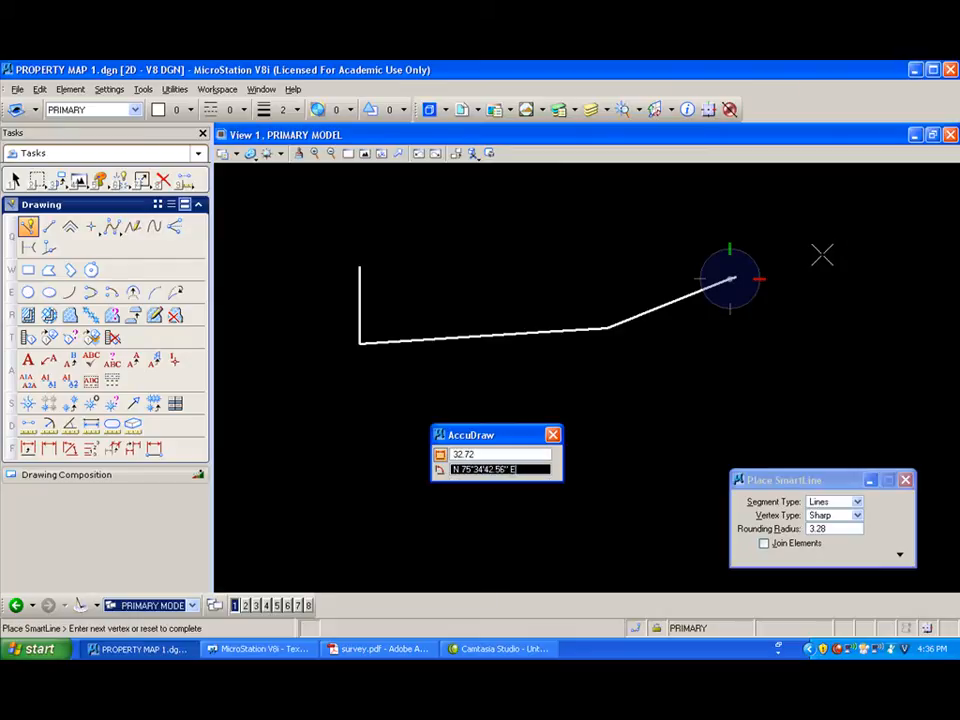
pyautogui.write('N56°')
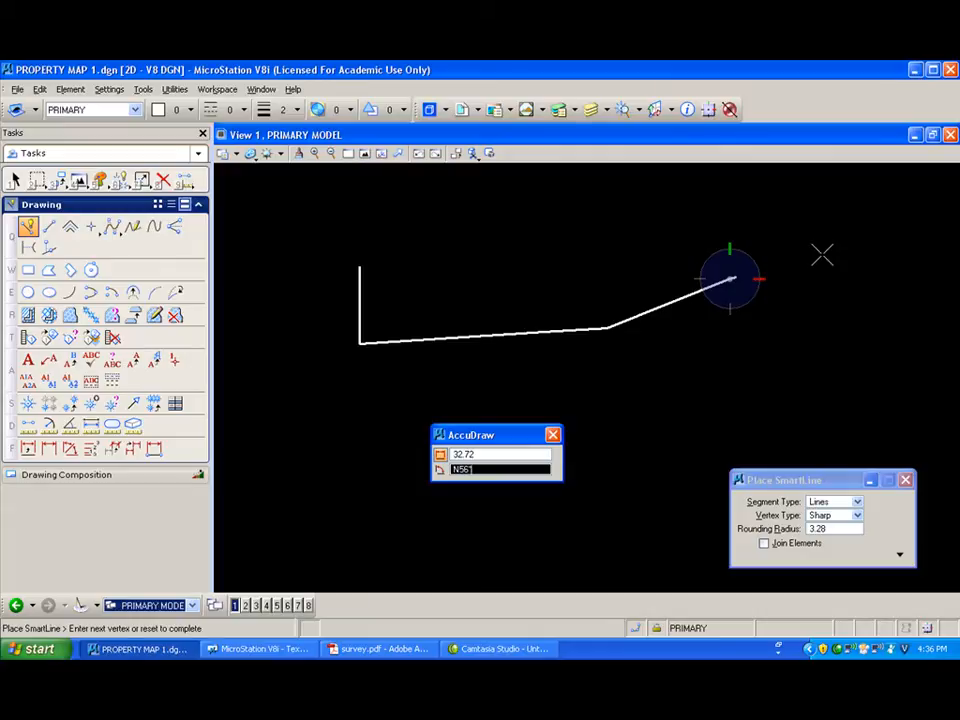
pyautogui.write('35')
pyautogui.write("'")
pyautogui.press('BackSpace')
pyautogui.press('BackSpace')
pyautogui.press('BackSpace')
pyautogui.write('3')
pyautogui.press('BackSpace')
pyautogui.write('25')
pyautogui.write("'08")
pyautogui.write('E')
pyautogui.click(822, 256)
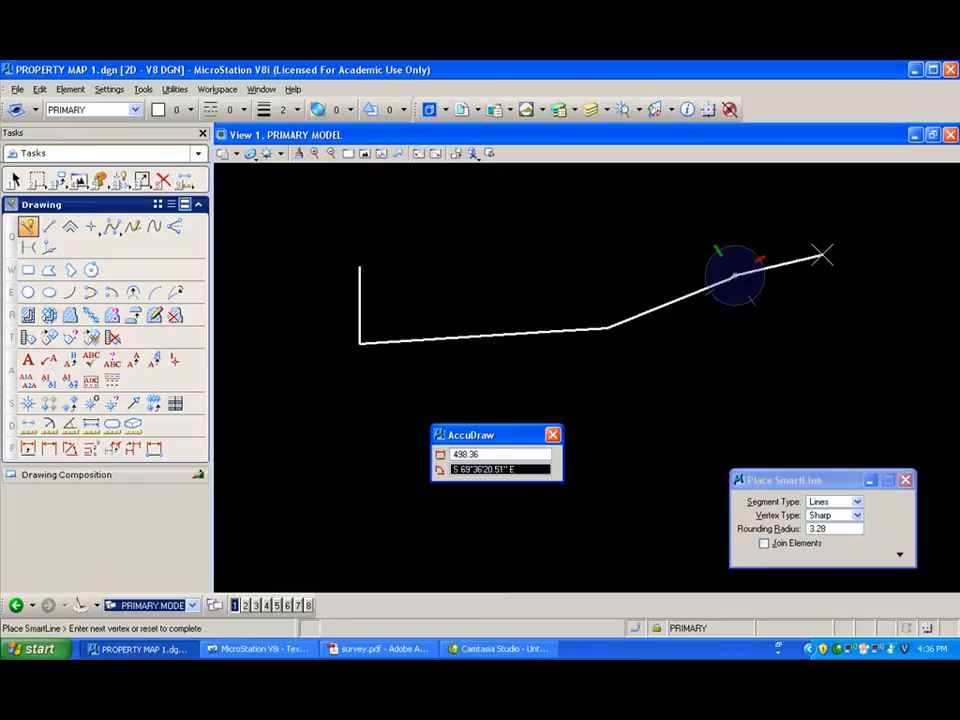
# Draw a SmartLine 140.08 long at bearing S 31°15'36" E from the east end of the 32.72 boundary line
pyautogui.rightClick(822, 256)
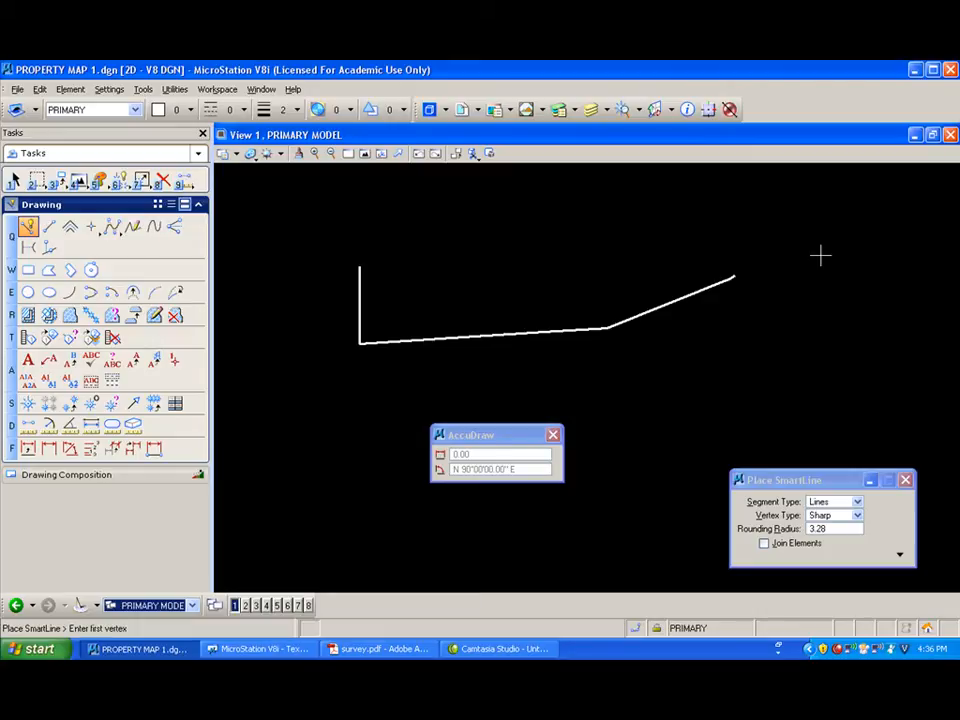
pyautogui.click(736, 270)
pyautogui.write('N')
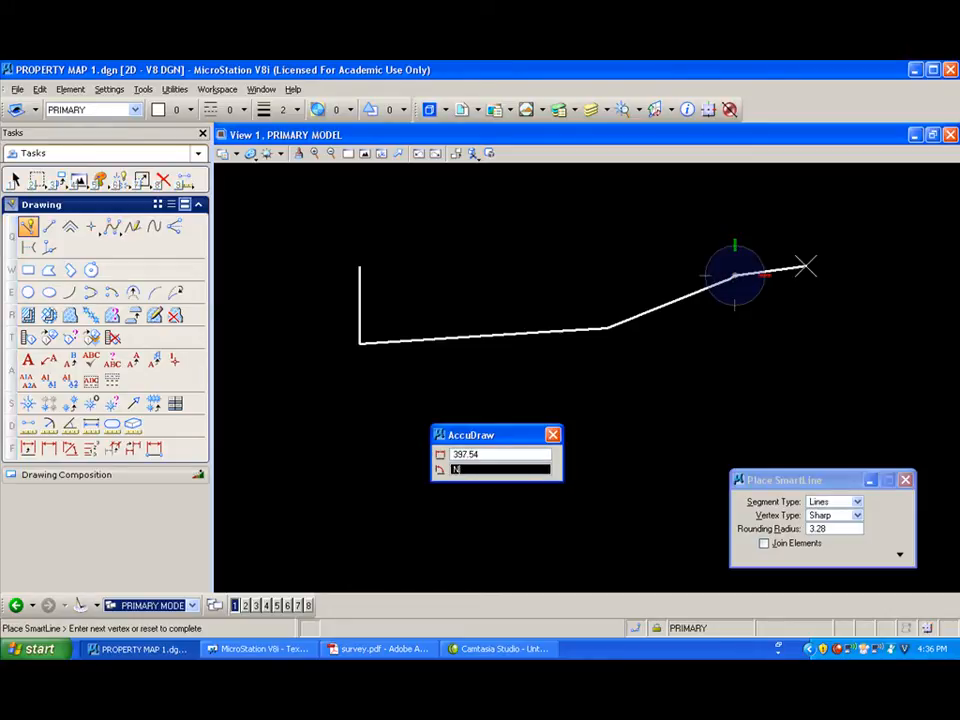
pyautogui.write('56^')
pyautogui.press('BackSpace')
pyautogui.press('BackSpace')
pyautogui.press('BackSpace')
pyautogui.press('BackSpace')
pyautogui.write('S31°')
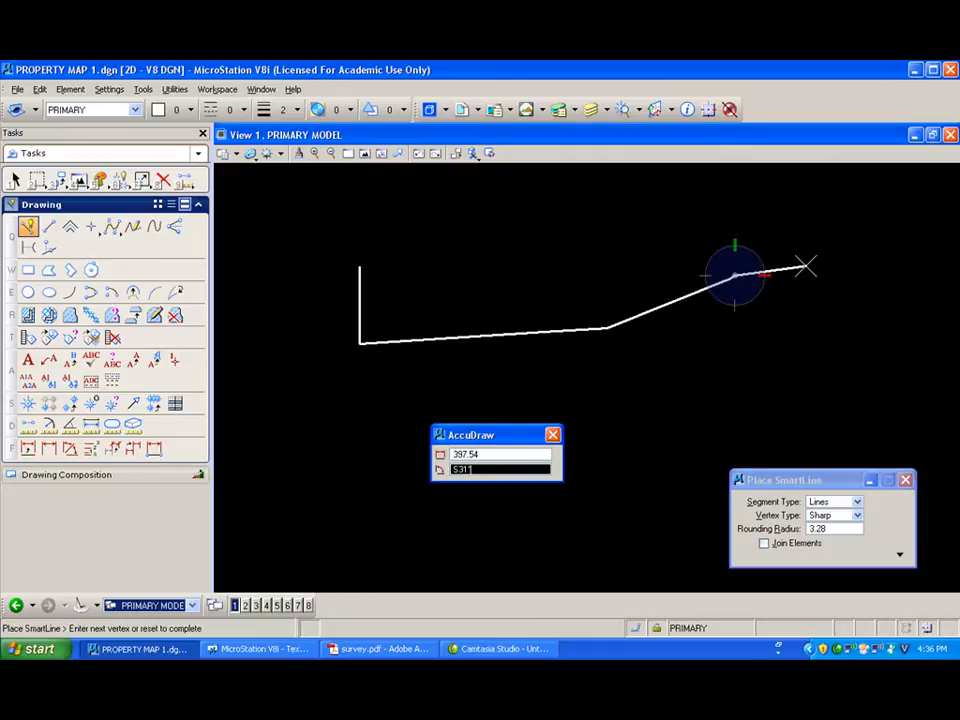
pyautogui.write("15'36E")
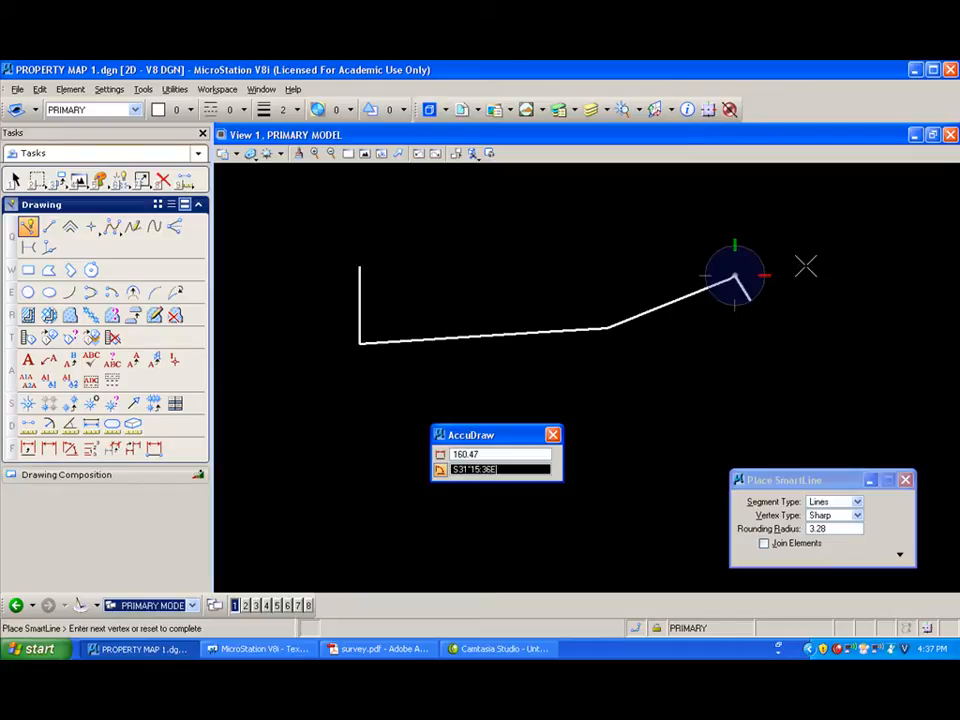
pyautogui.press('Tab')
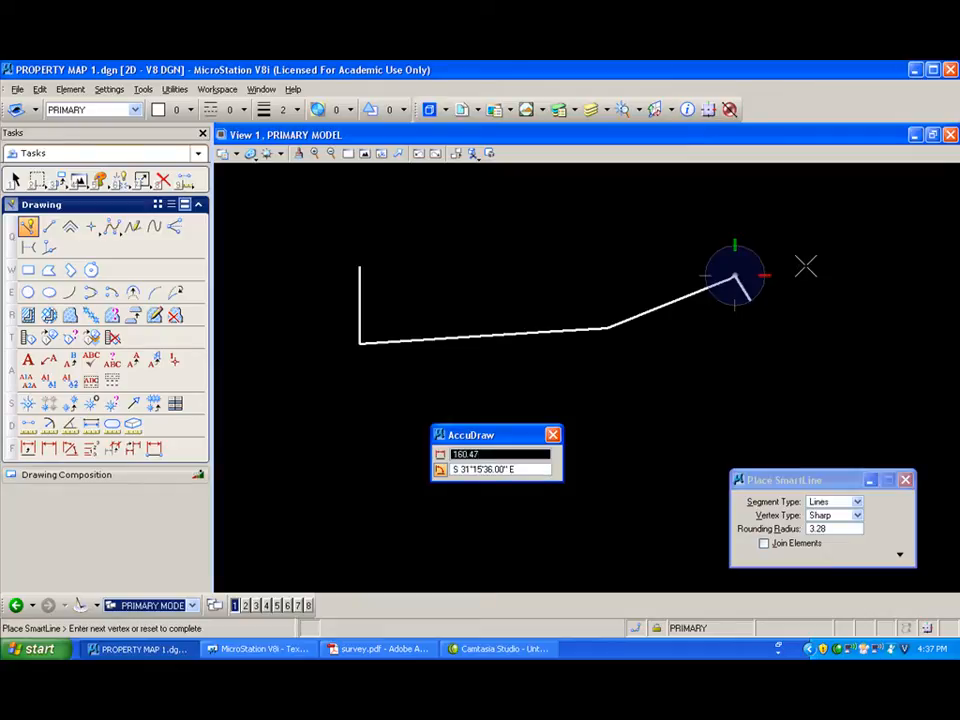
pyautogui.write('140.08')
pyautogui.click(808, 318)
pyautogui.rightClick(808, 317)
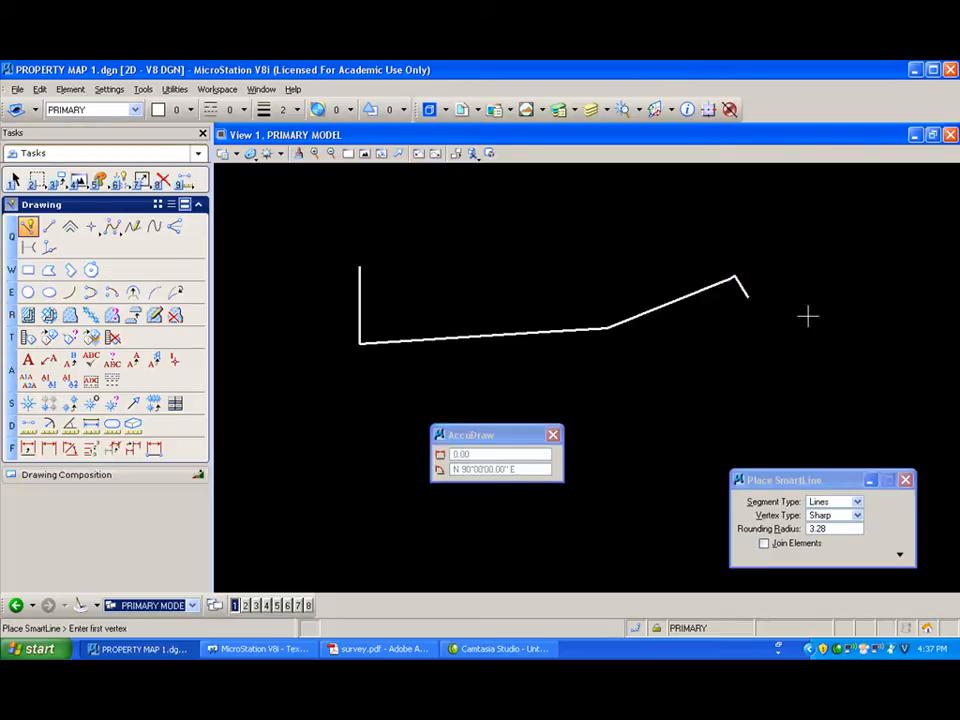
# Draw a SmartLine 240 long at bearing N 56°11'54" E from the south end of the 140.08 boundary line
pyautogui.click(748, 296)
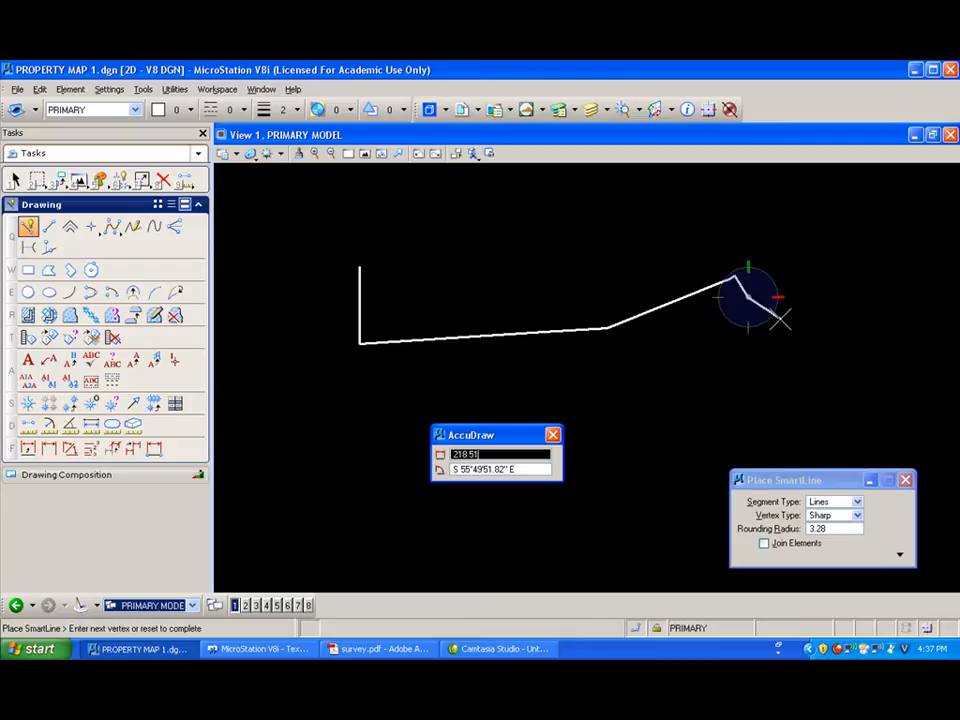
pyautogui.write('240')
pyautogui.press('Tab')
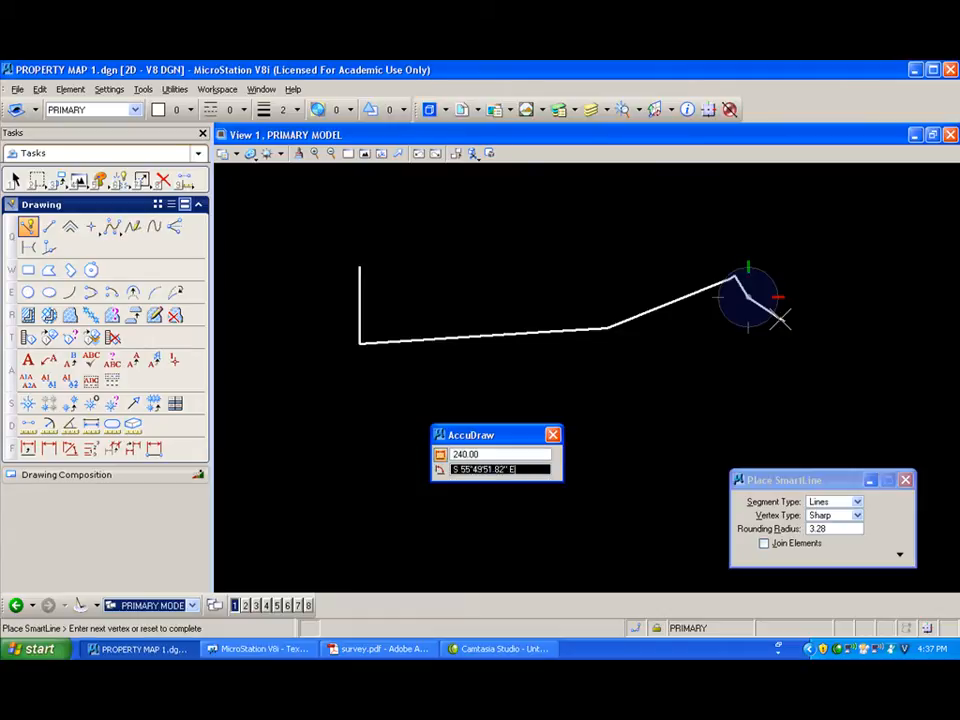
pyautogui.write("N56°11'54E")
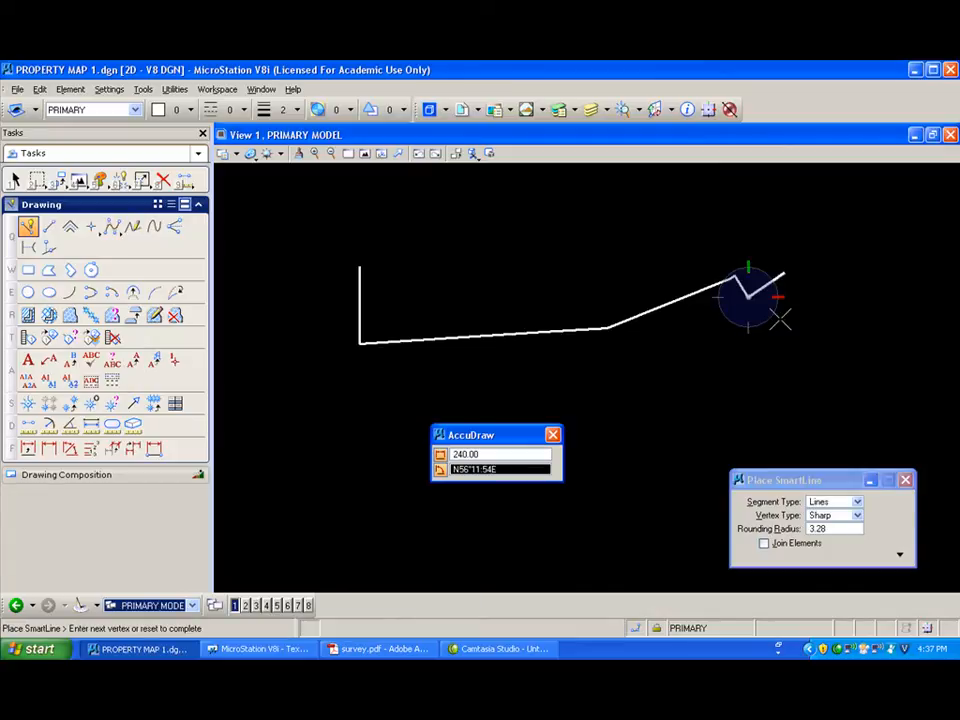
pyautogui.click(780, 318)
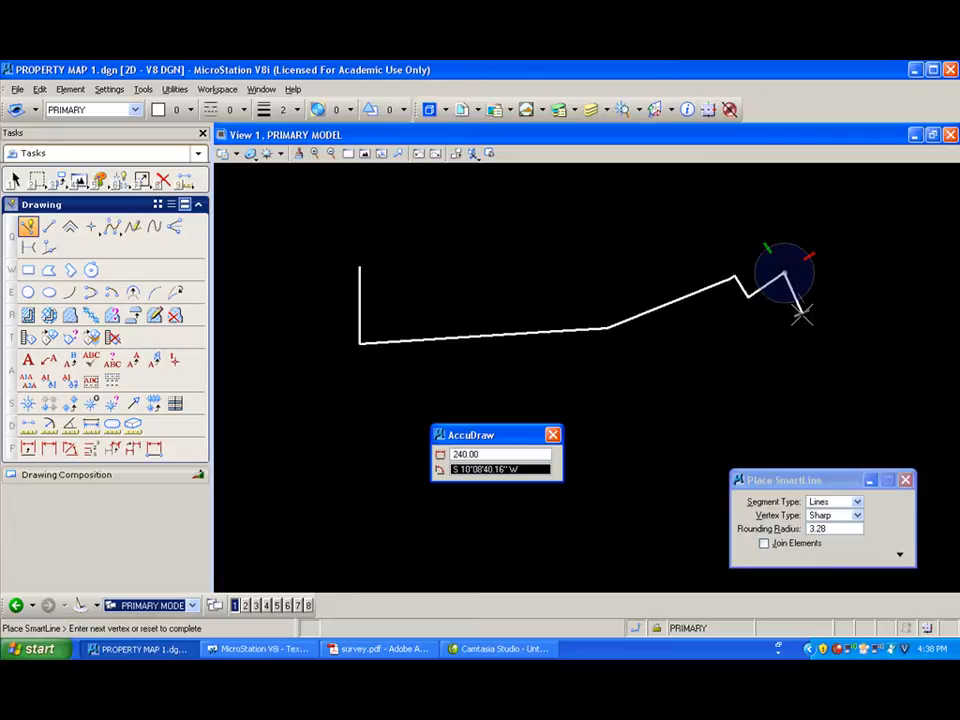
pyautogui.rightClick(800, 313)
# Draw a SmartLine 219.7 long at bearing S 34°44'29" E from the east end of the 240 boundary line
pyautogui.click(783, 273)
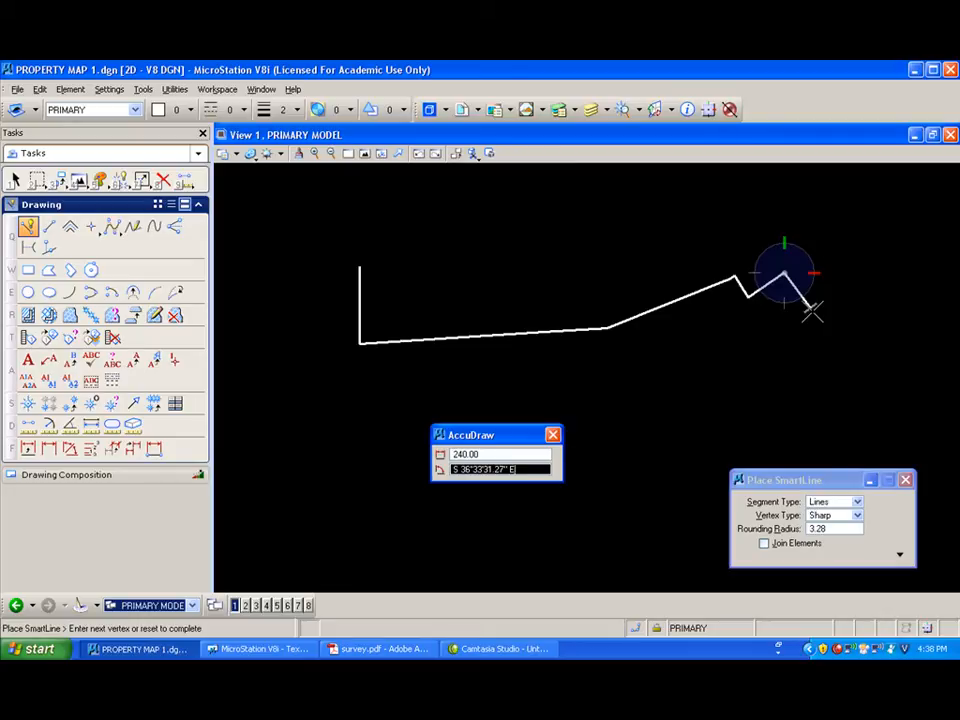
pyautogui.write('S')
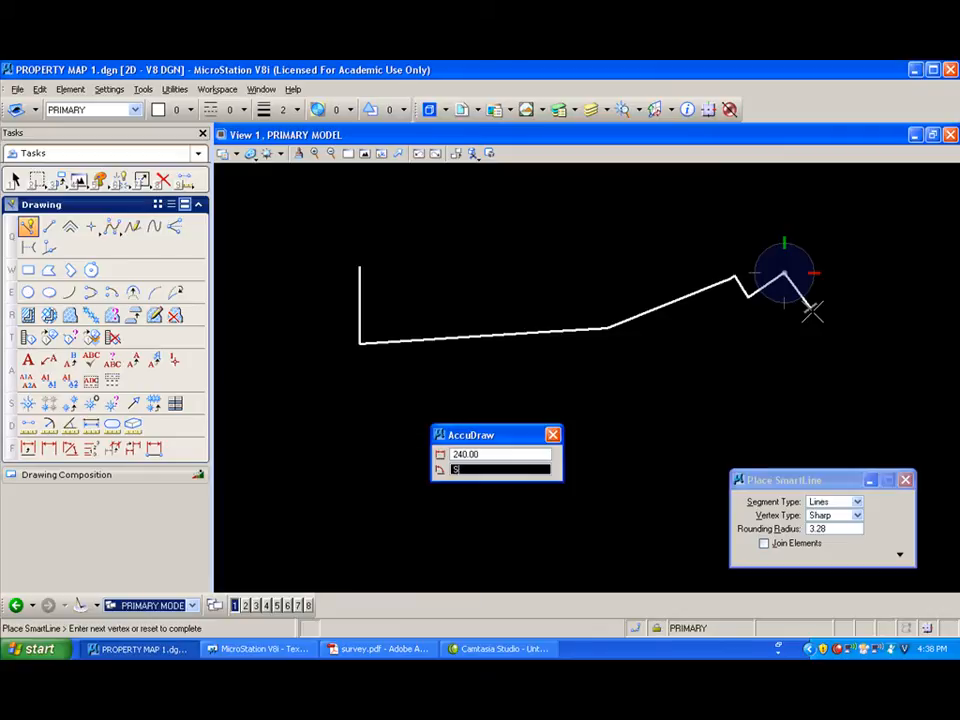
pyautogui.write("34^44'29")
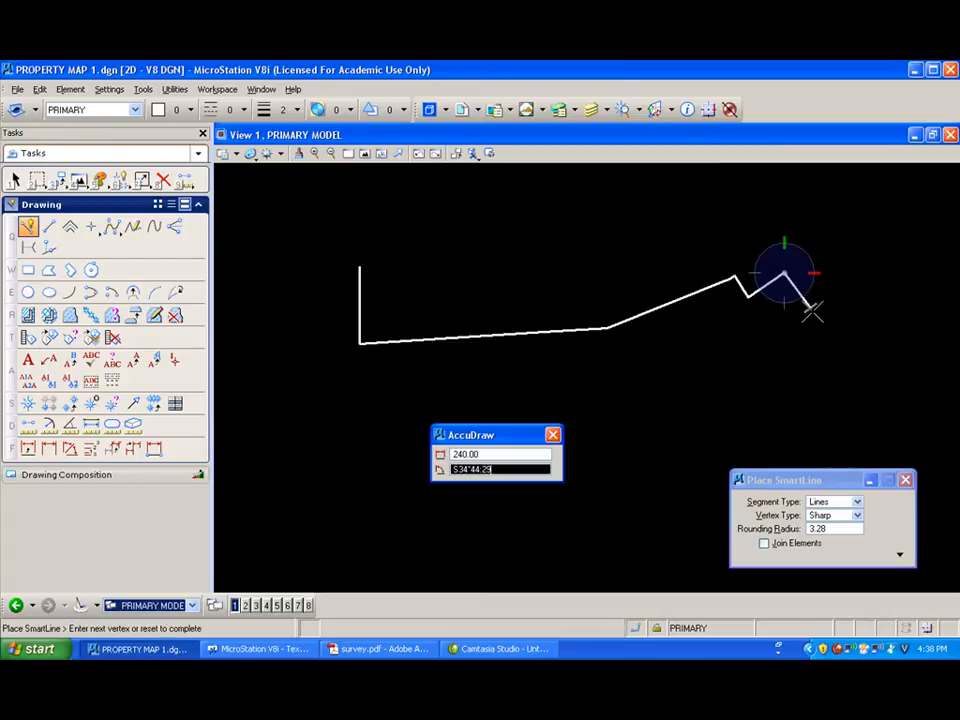
pyautogui.write('E')
pyautogui.press('Tab')
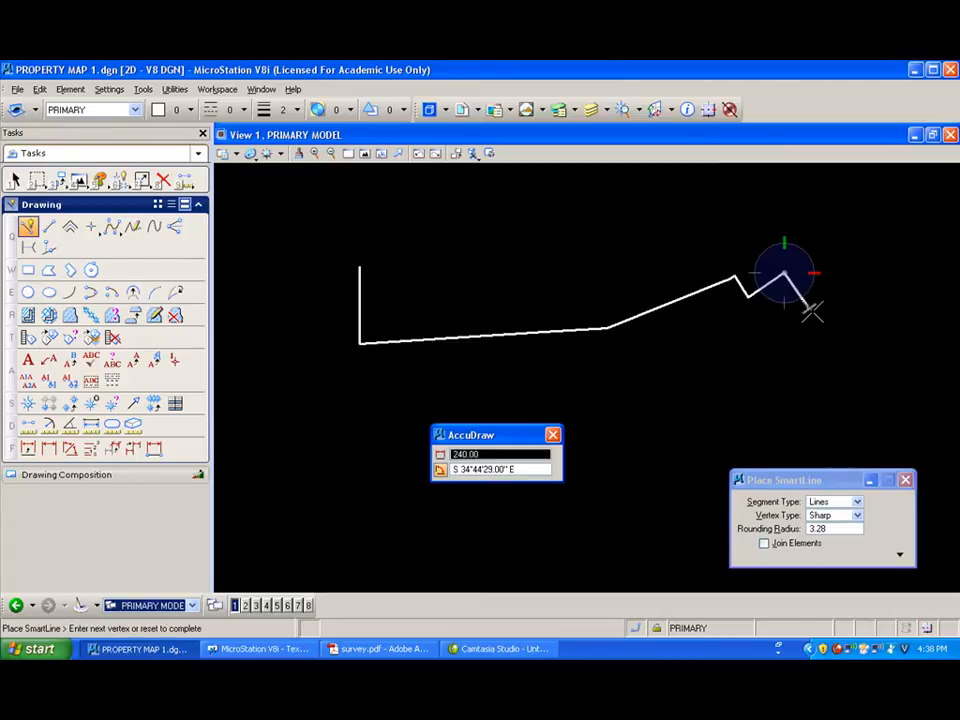
pyautogui.write('219')
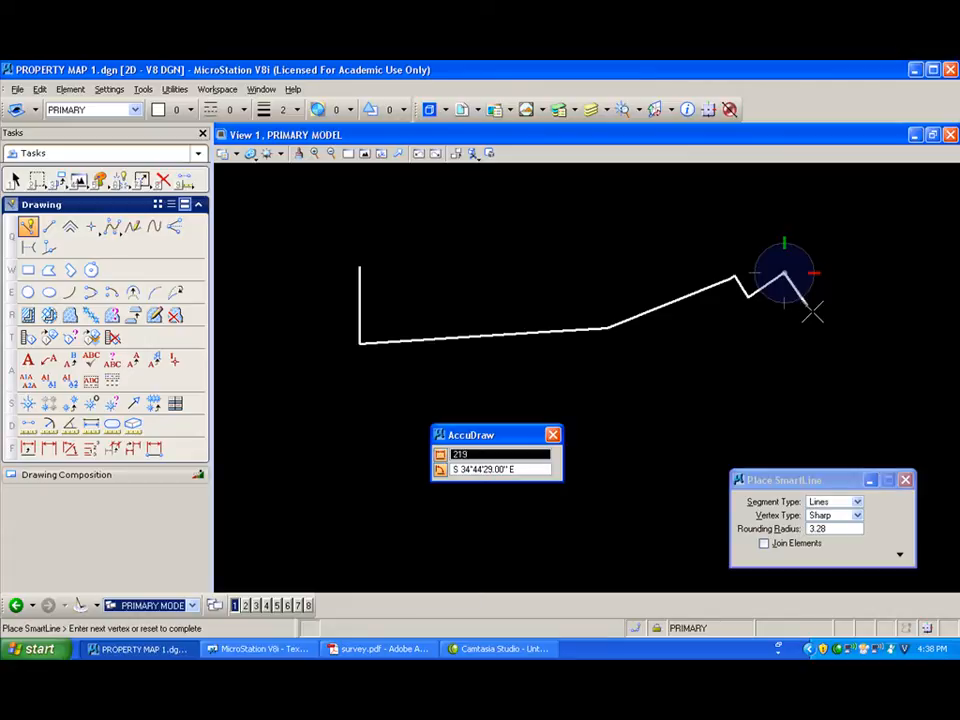
pyautogui.write('.7')
pyautogui.click(836, 297)
pyautogui.rightClick(836, 298)
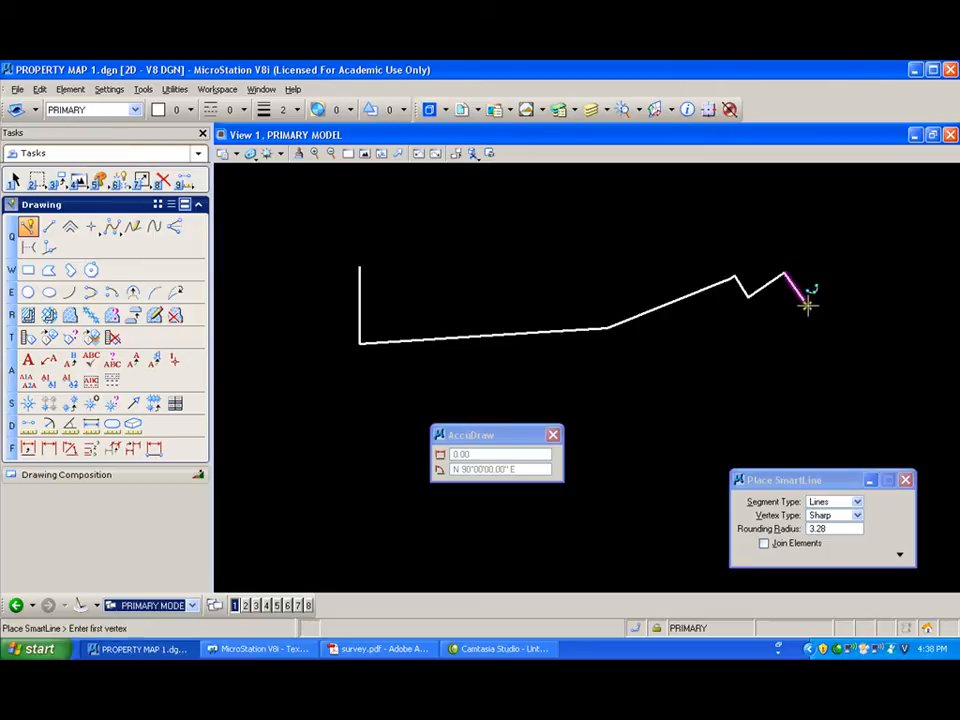
# Draw a SmartLine 1191.67 long at bearing S 65°52'47" W from the south end of the boundary line bearing S 34°44'29" E
pyautogui.click(806, 303)
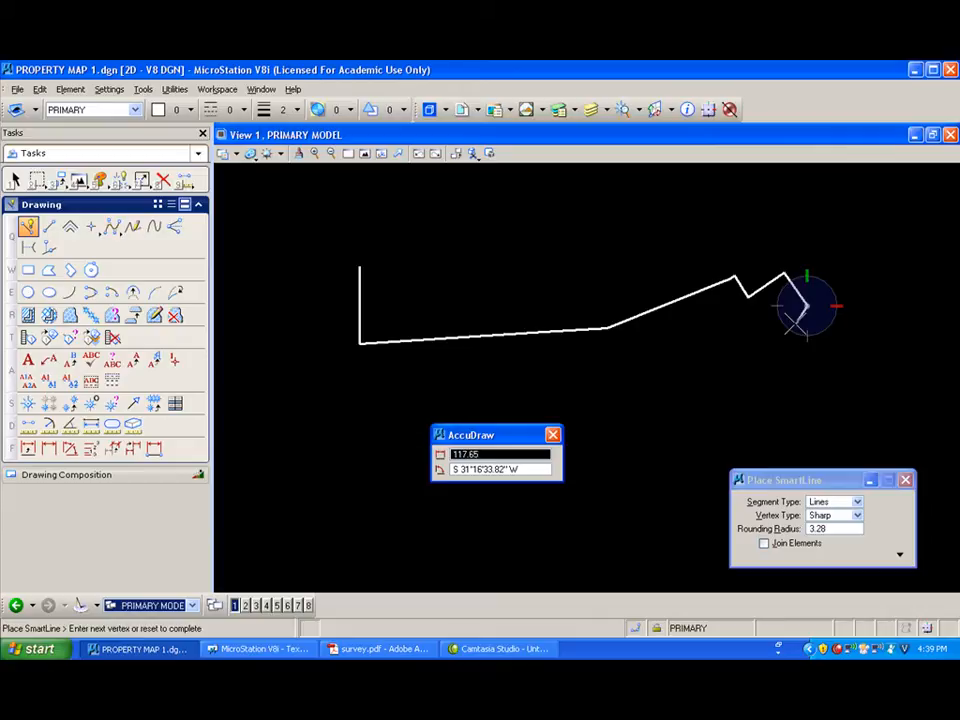
pyautogui.write('1191')
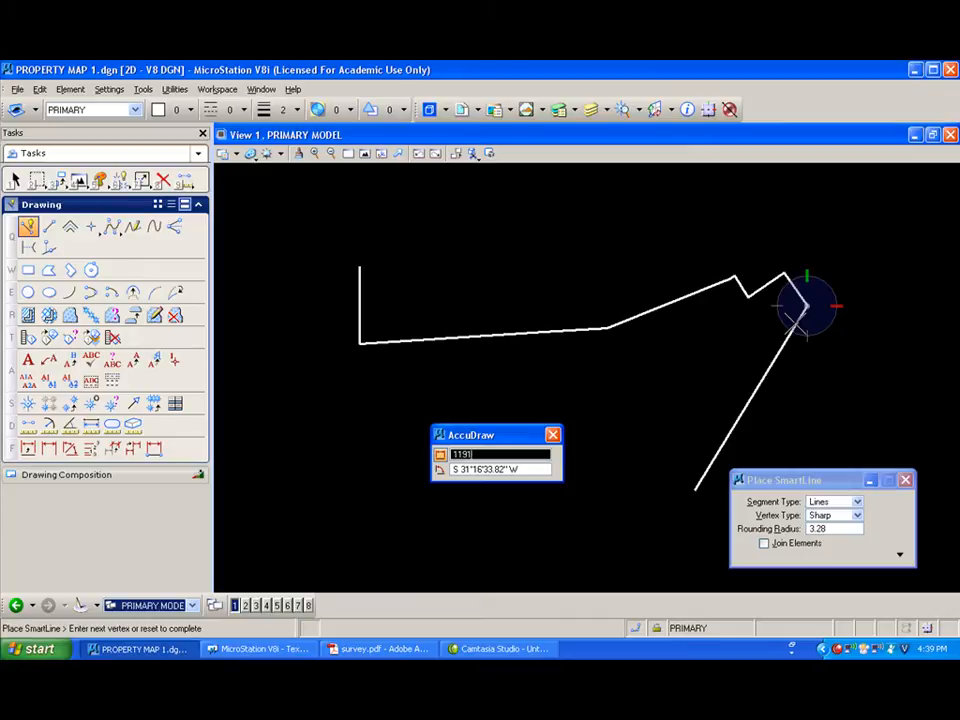
pyautogui.press('Tab')
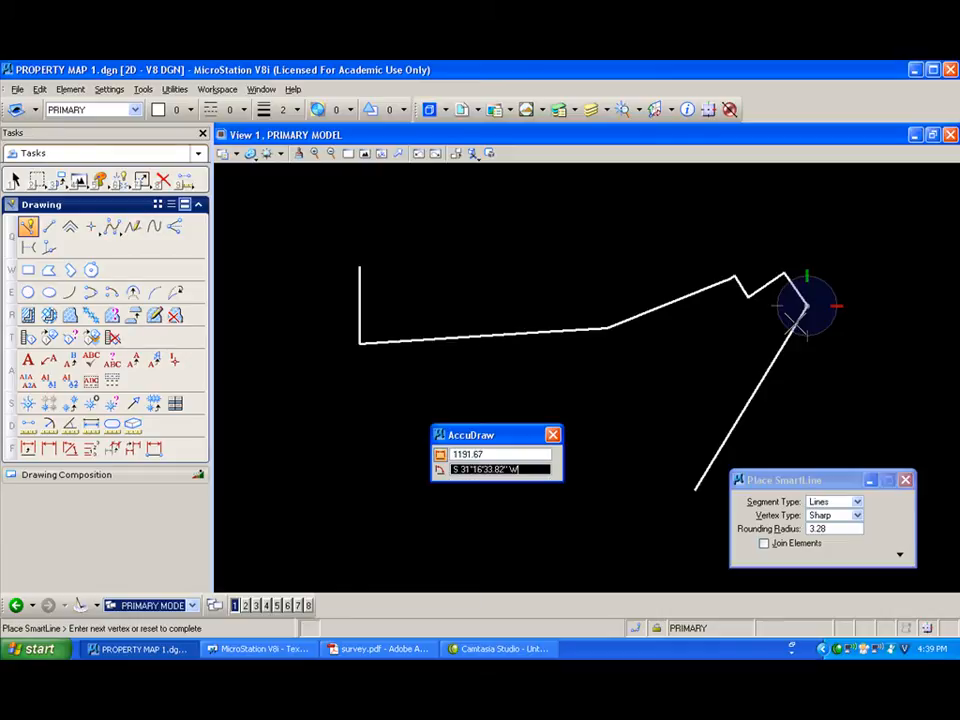
pyautogui.write('S65^52')
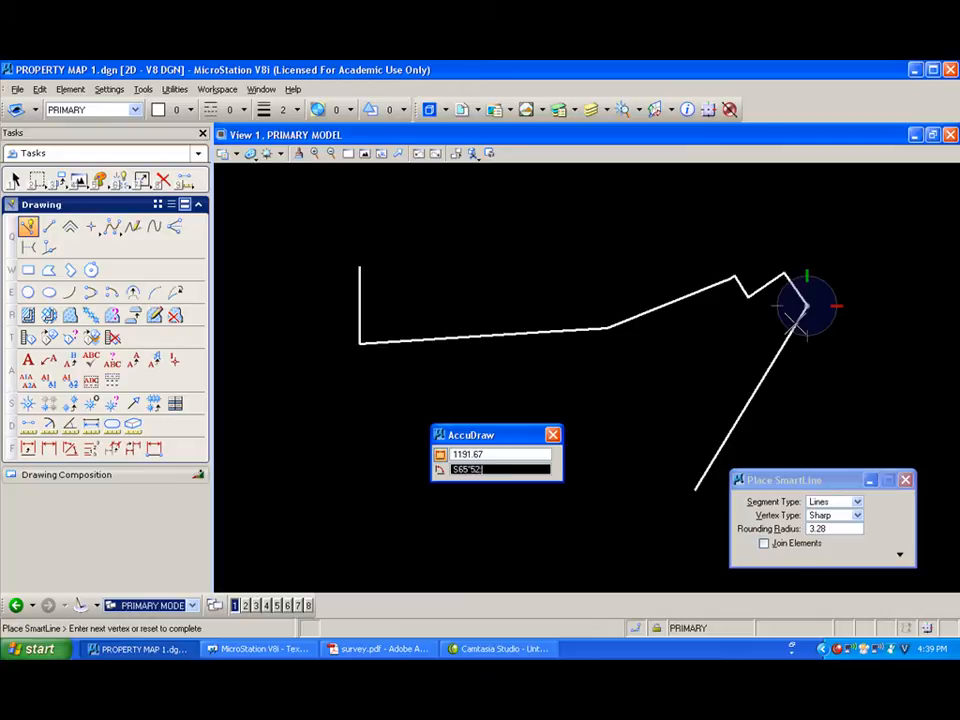
pyautogui.write("'47W")
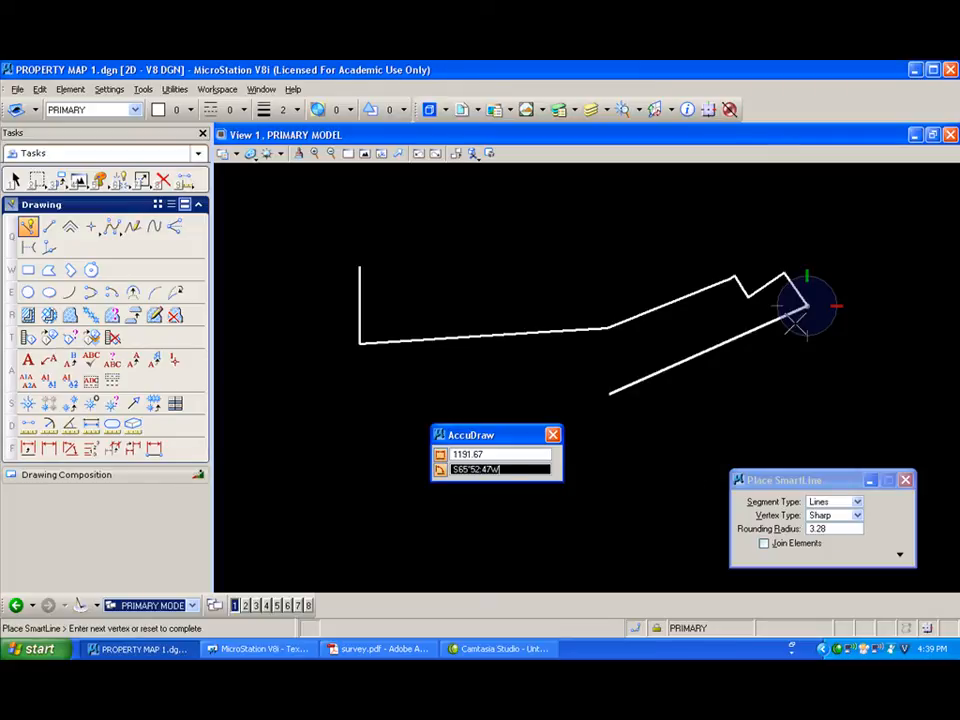
pyautogui.click(790, 318)
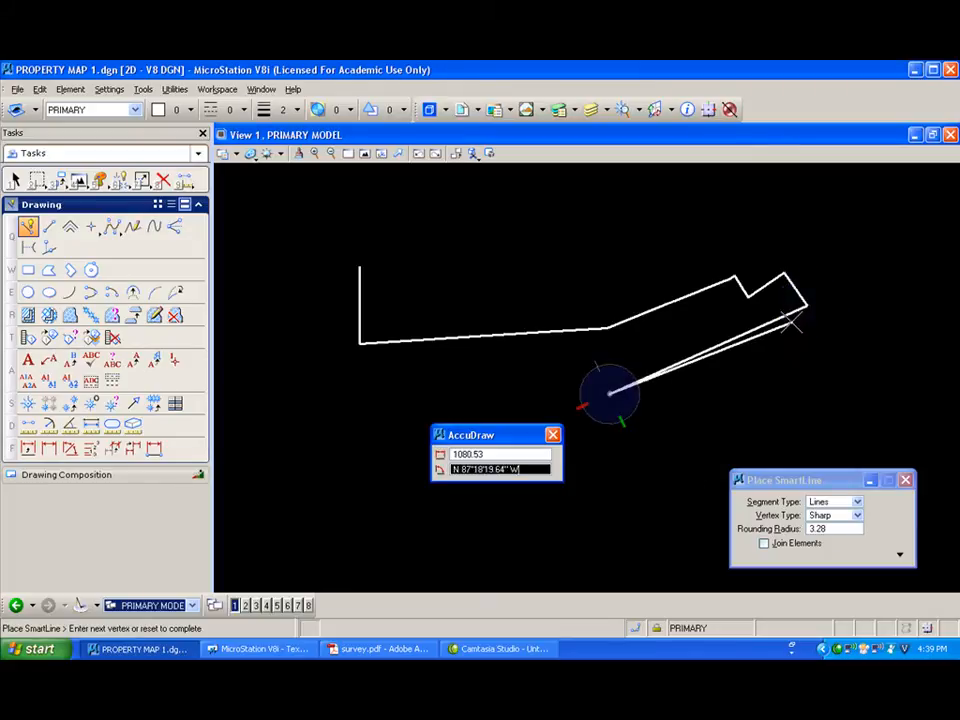
pyautogui.rightClick(790, 318)
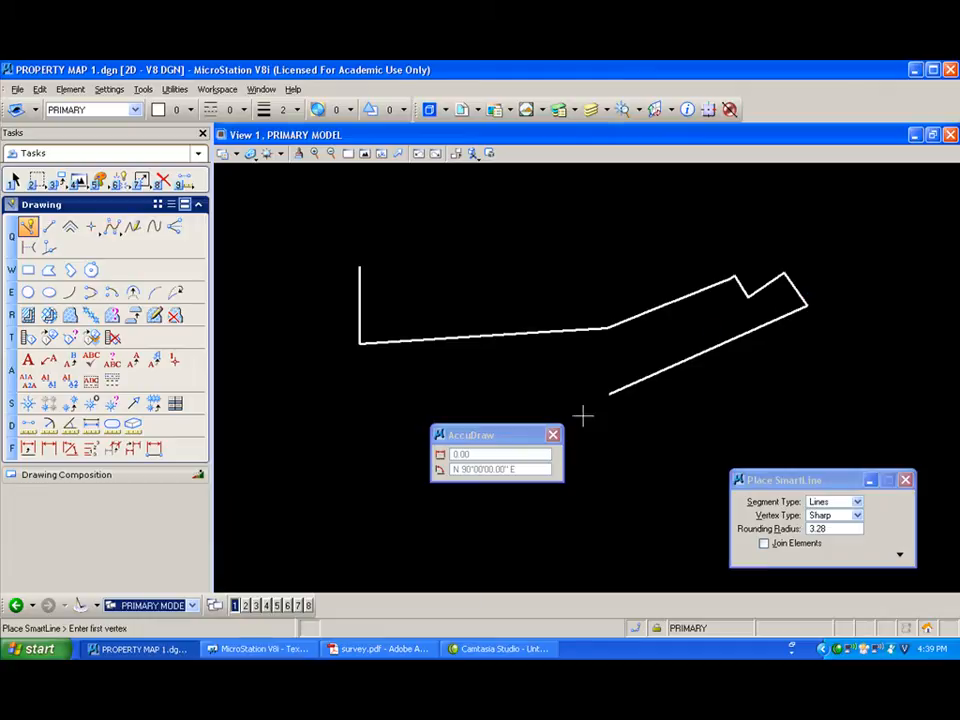
# Draw a SmartLine 1371.22 long at bearing S 88°09'57" W from the west end of the 1191.67 boundary line
pyautogui.click(609, 392)
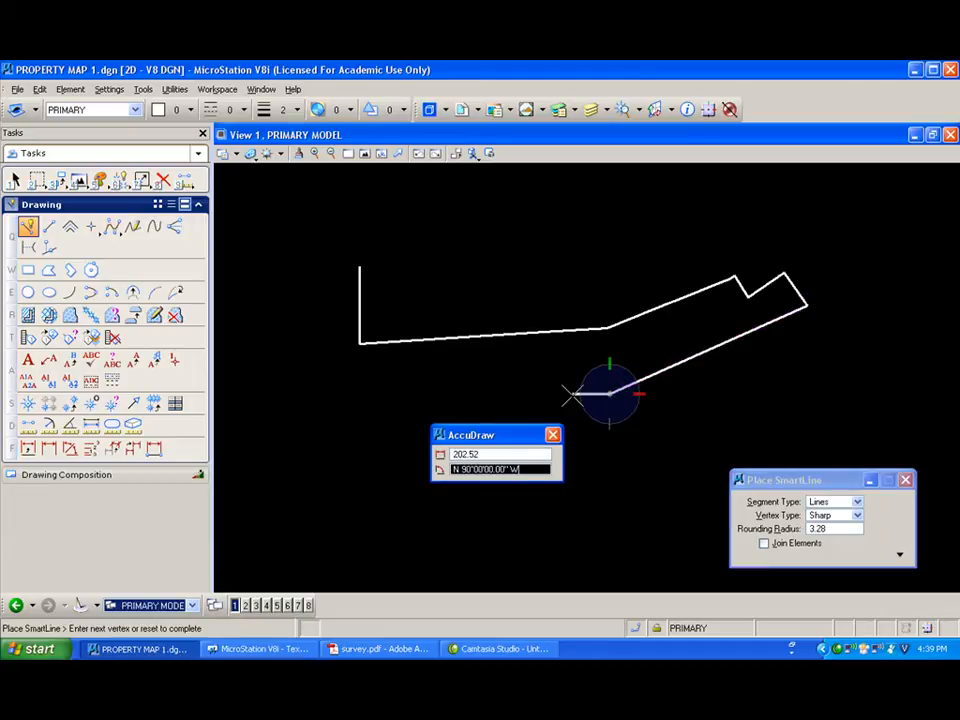
pyautogui.write('S88')
pyautogui.write('1')
pyautogui.write('09')
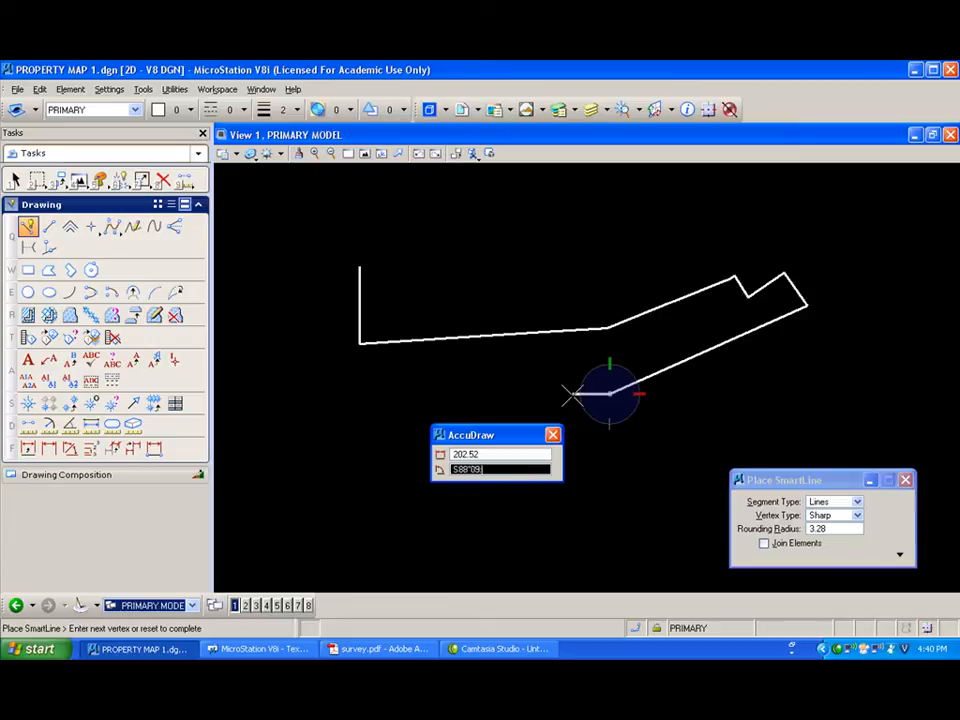
pyautogui.write("'57W")
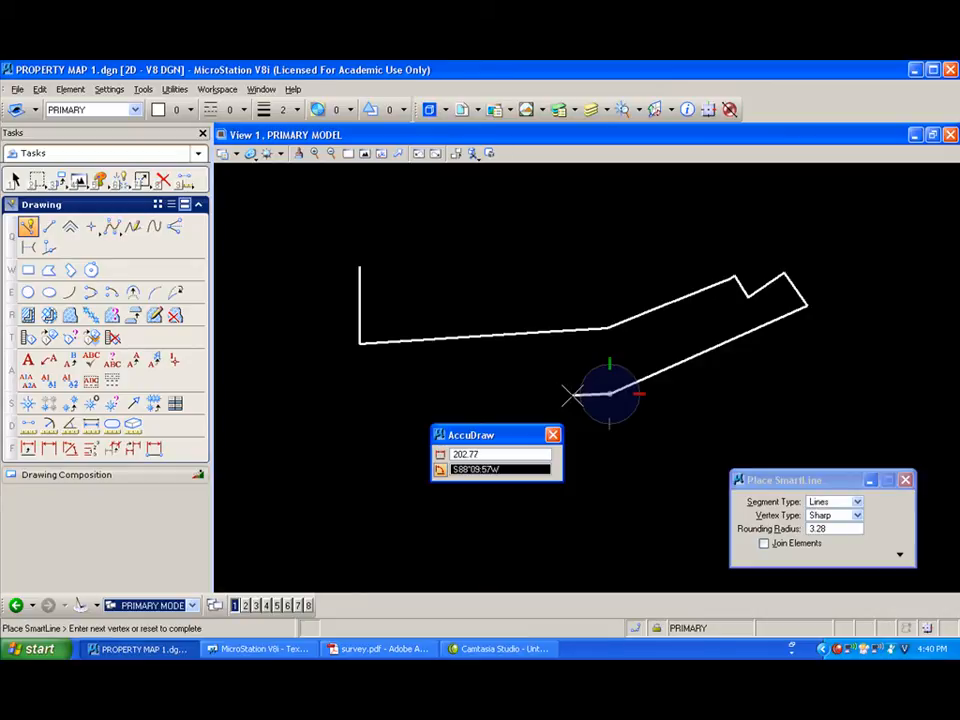
pyautogui.press('Tab')
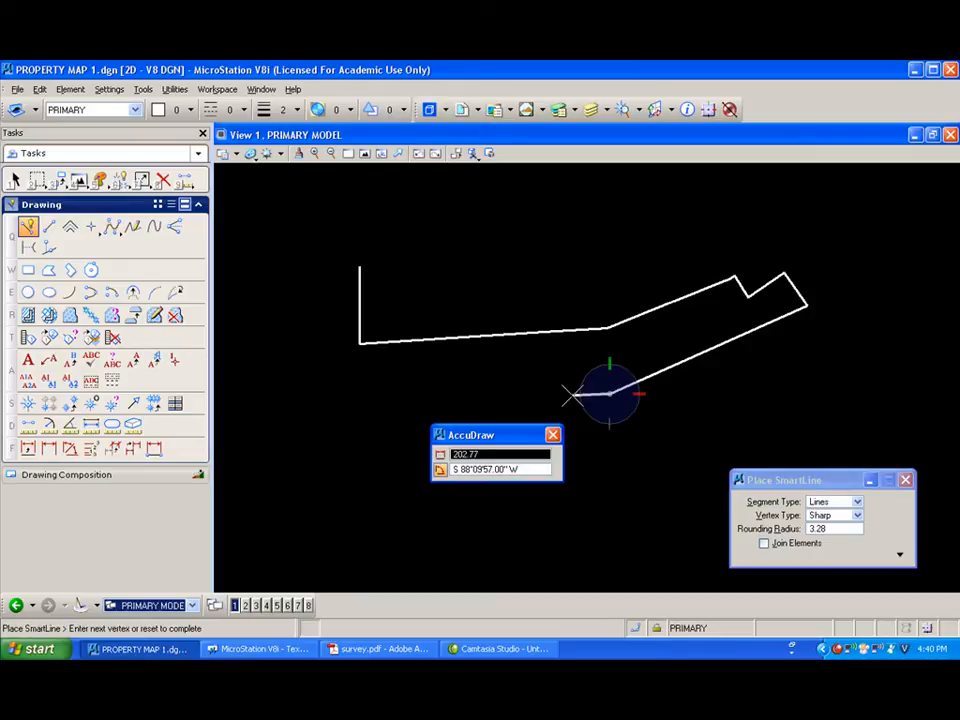
pyautogui.write('1371')
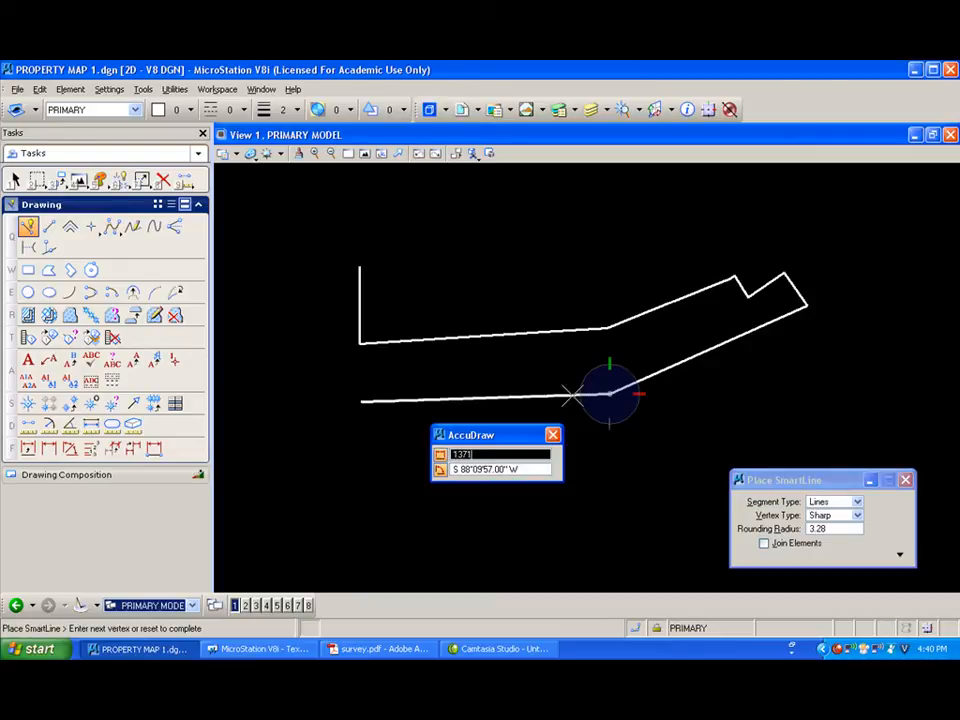
pyautogui.write('.22')
pyautogui.click(496, 388)
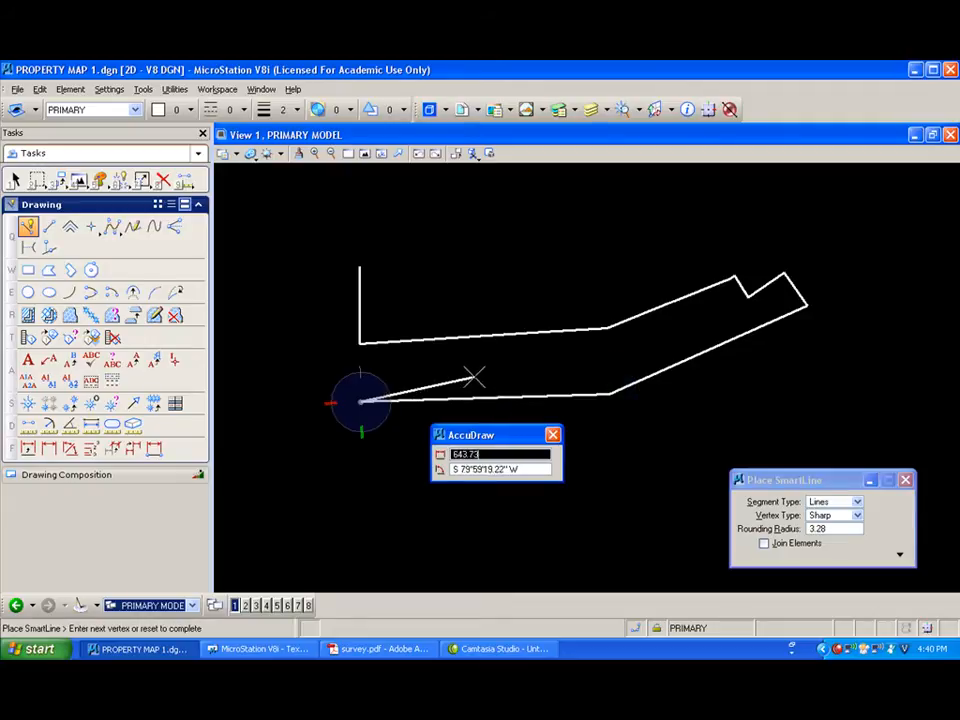
pyautogui.rightClick(400, 375)
# Draw a vertical SmartLine from the south end of the record tie line down past the west end of the 1371.22 line
pyautogui.click(362, 398)
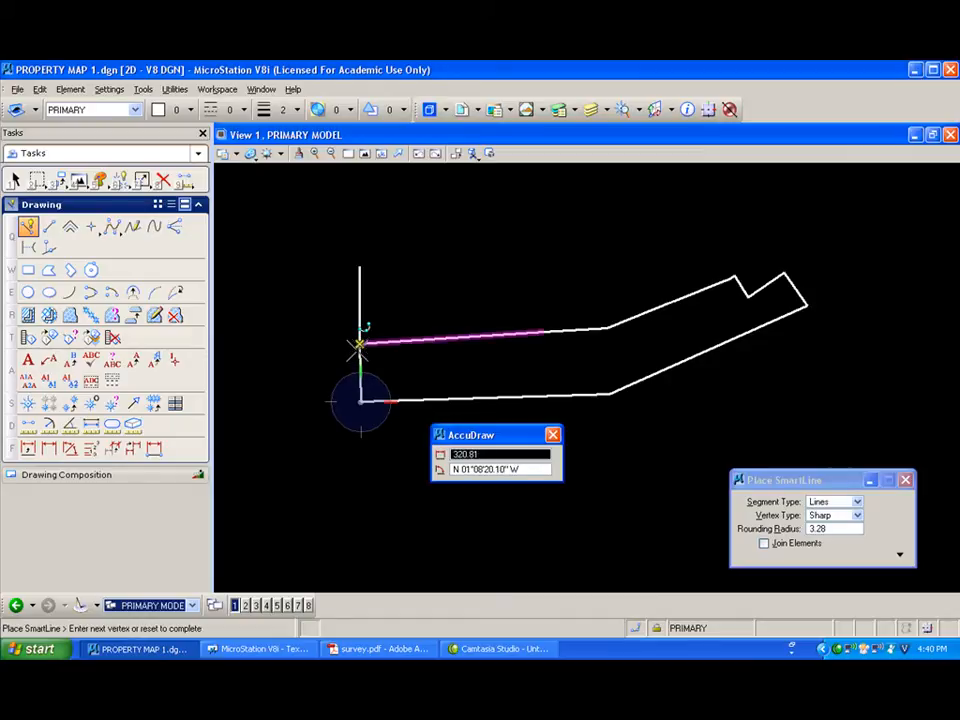
pyautogui.rightClick(350, 361)
pyautogui.click(357, 346)
pyautogui.click(360, 420)
pyautogui.rightClick(361, 419)
# Check the horizontal gap between the west end of the 1371.22 boundary line and the vertical west line
pyautogui.scroll(3, 365, 402)
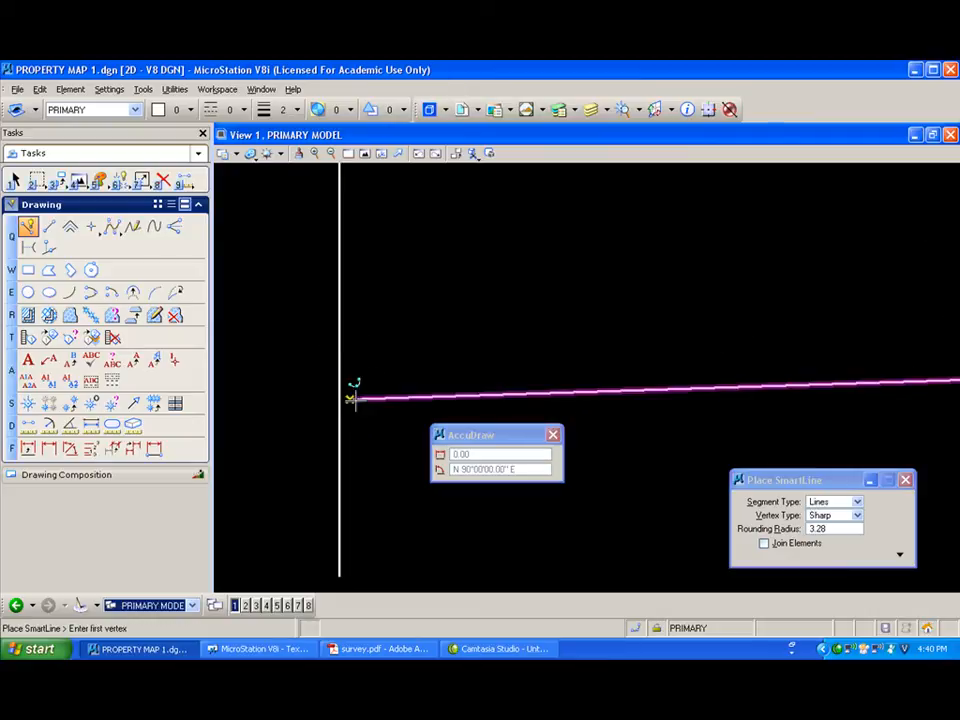
pyautogui.click(349, 397)
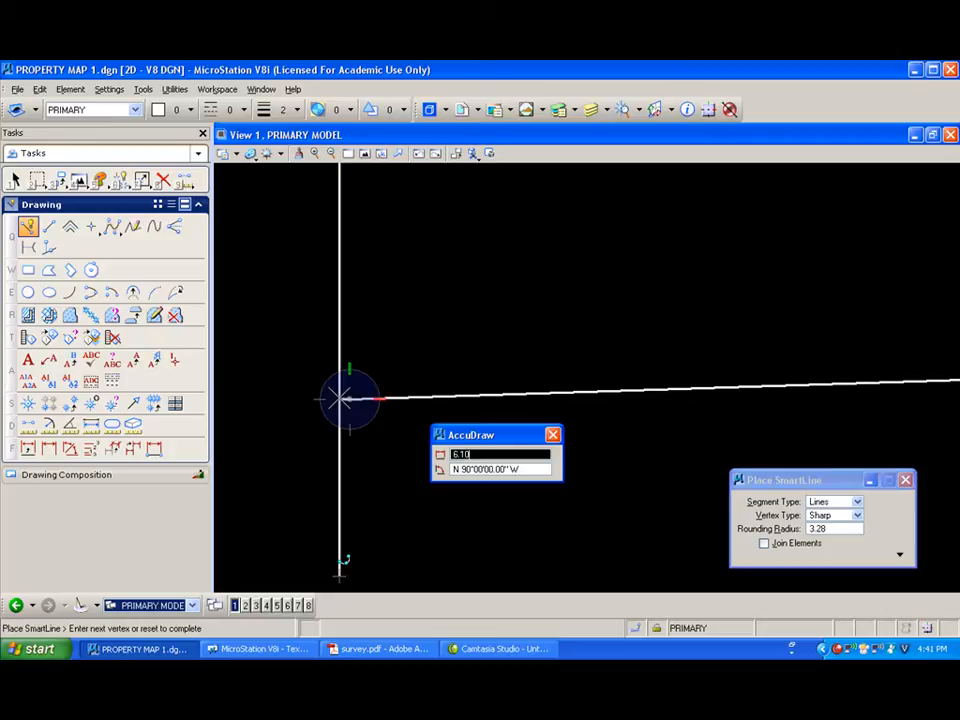
pyautogui.rightClick(390, 366)
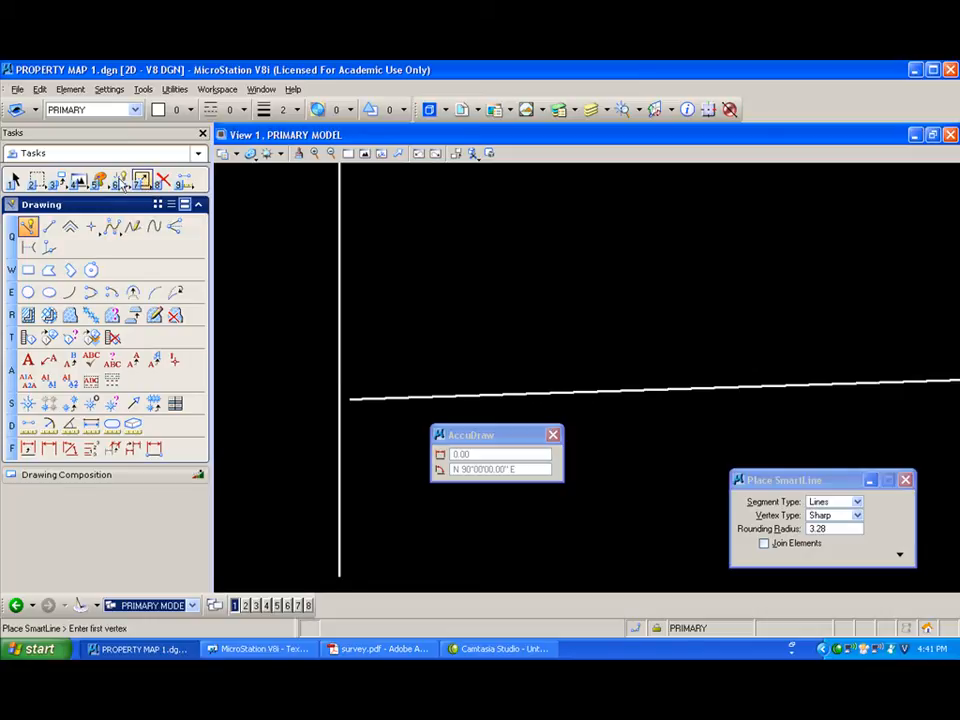
# Extend the 1371.22 boundary line and the vertical west line to their intersection at the southwest corner
pyautogui.click(143, 186)
pyautogui.click(124, 186)
pyautogui.click(127, 185)
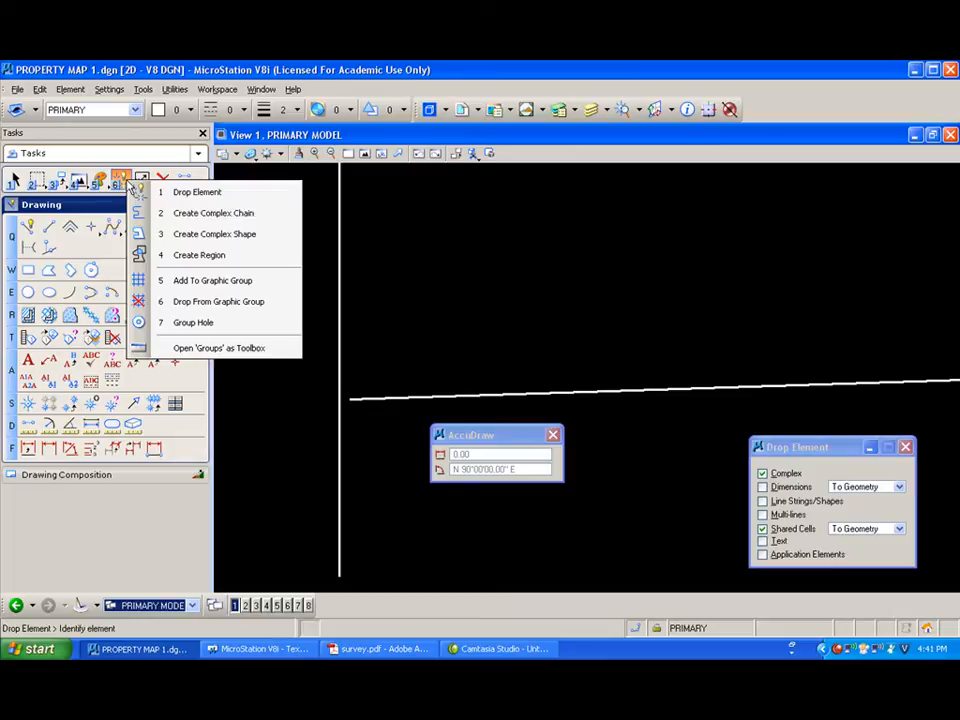
pyautogui.click(143, 186)
pyautogui.click(144, 182)
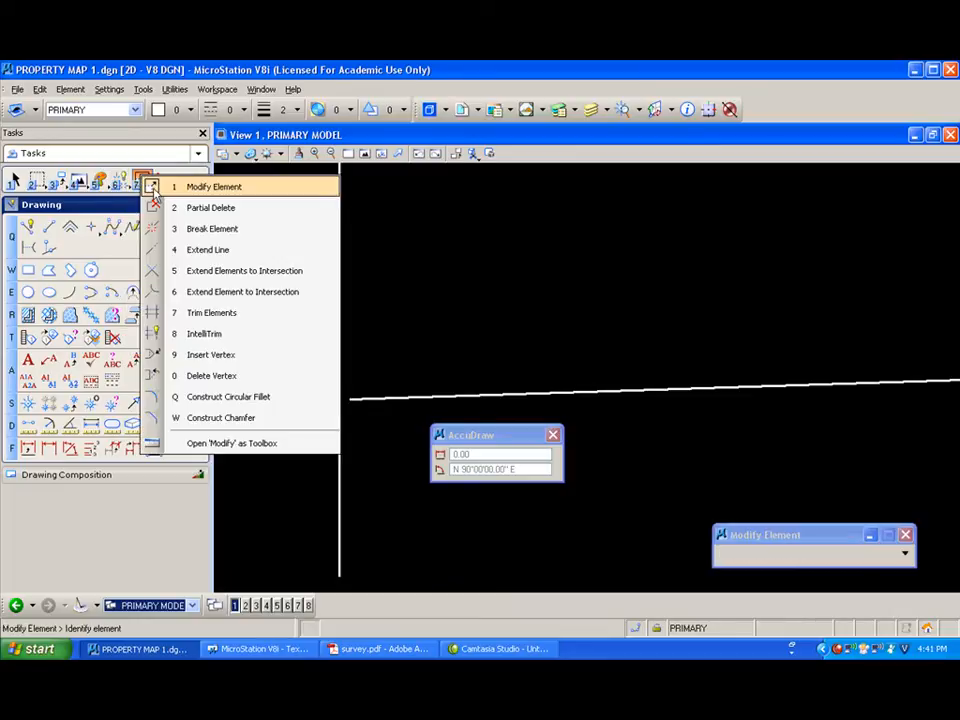
pyautogui.click(155, 270)
pyautogui.click(372, 398)
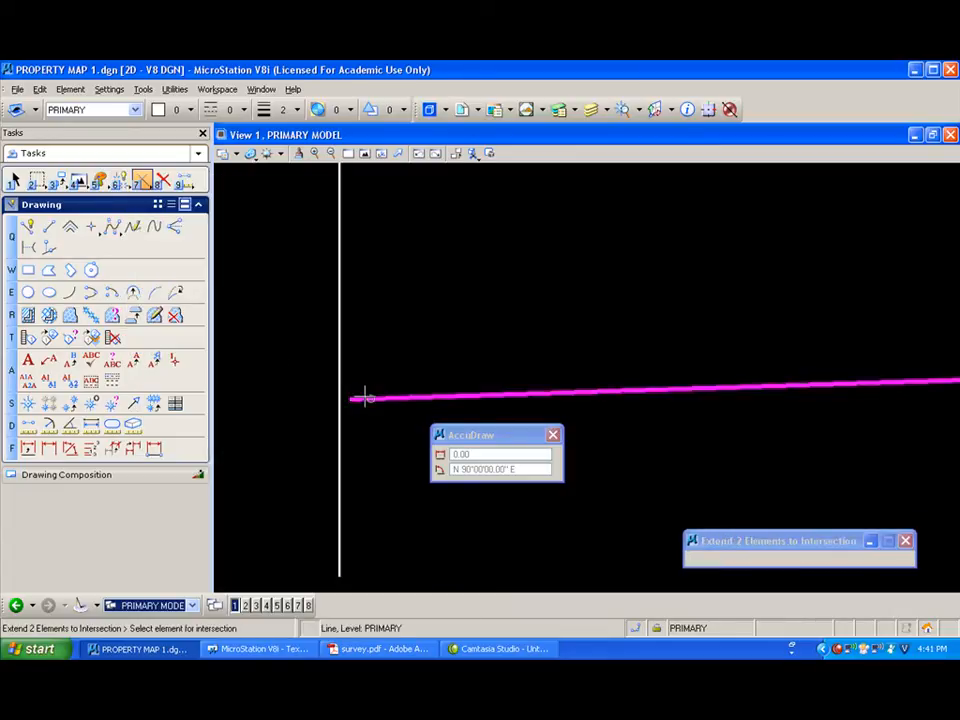
pyautogui.click(337, 380)
# Delete the vertical record tie line that rises above the northwest corner of the boundary
pyautogui.scroll(-3, 360, 355)
pyautogui.scroll(-2, 422, 266)
pyautogui.scroll(3, 463, 244)
pyautogui.scroll(-3, 437, 238)
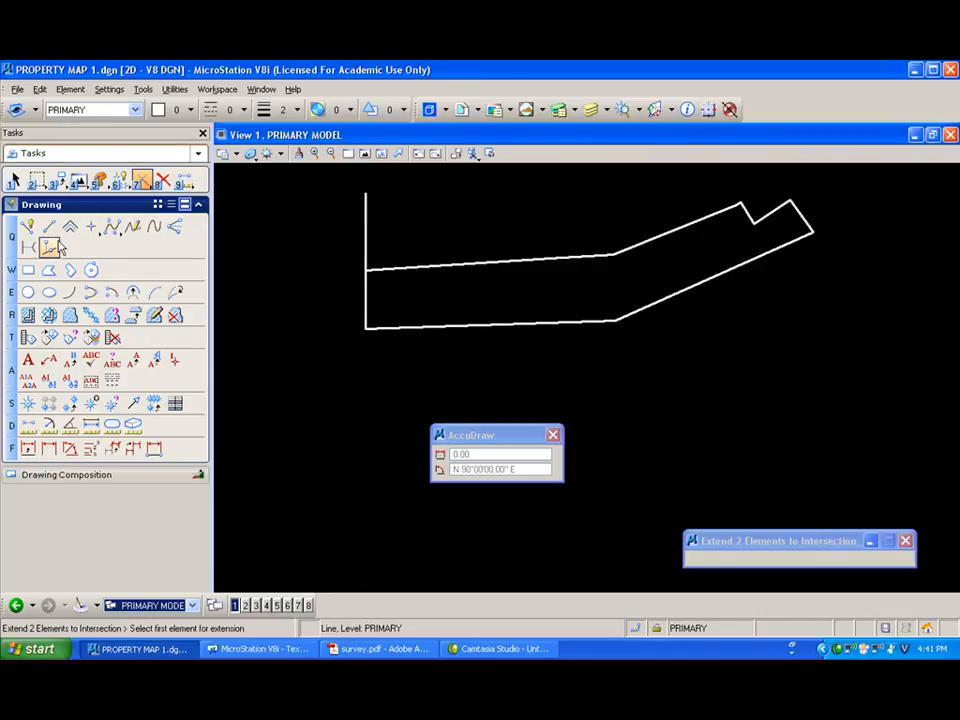
pyautogui.click(162, 181)
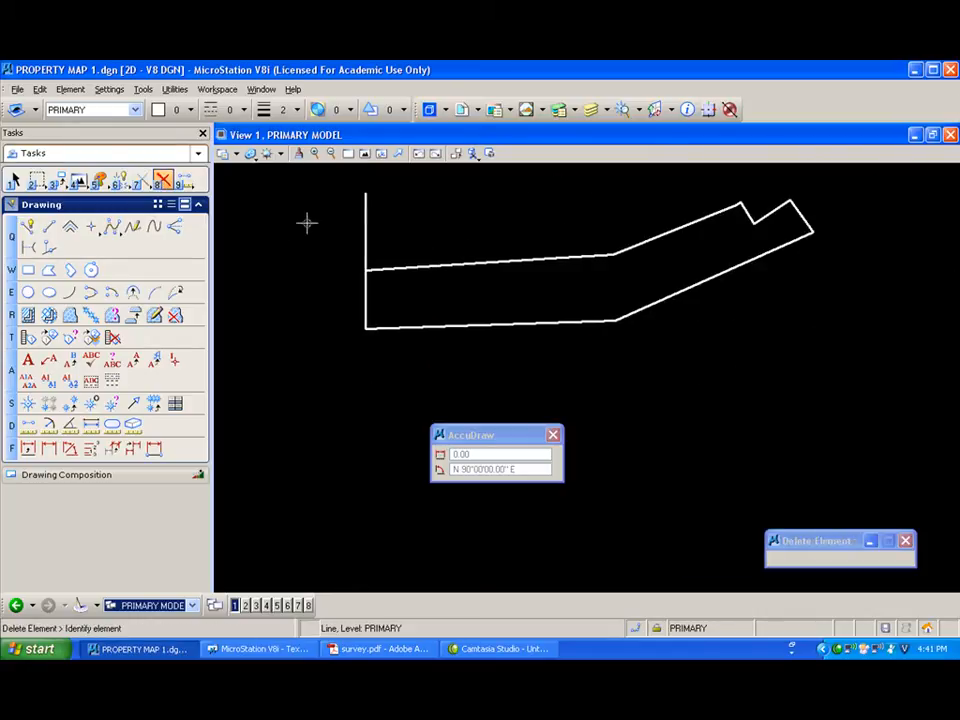
pyautogui.click(364, 253)
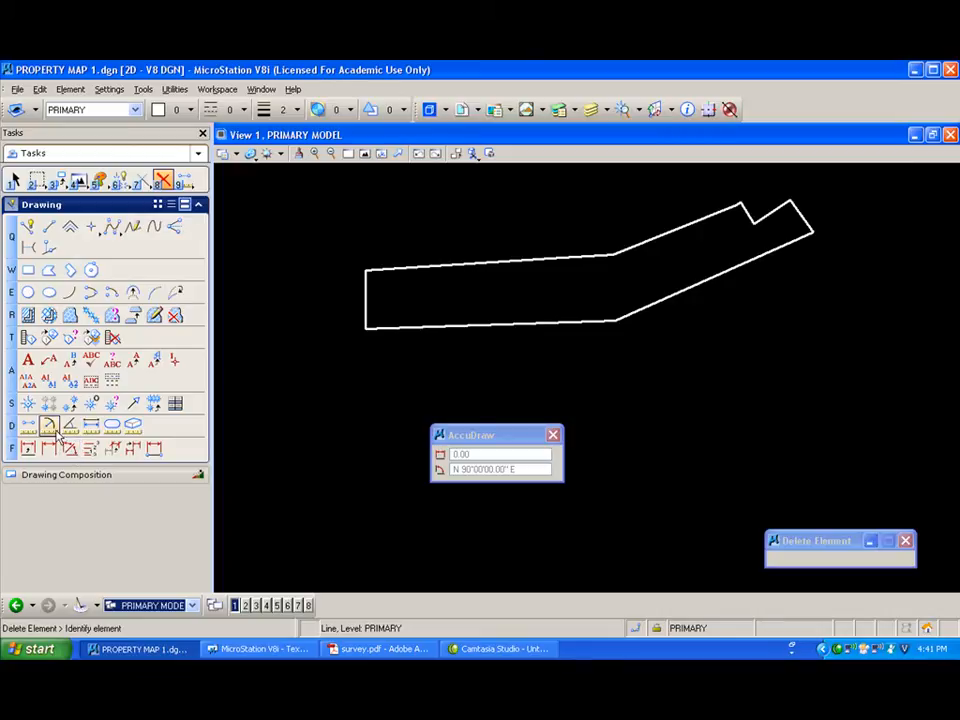
# Join all the boundary lines into one closed complex shape with the Automatic method, starting from the northwest boundary line
pyautogui.click(143, 181)
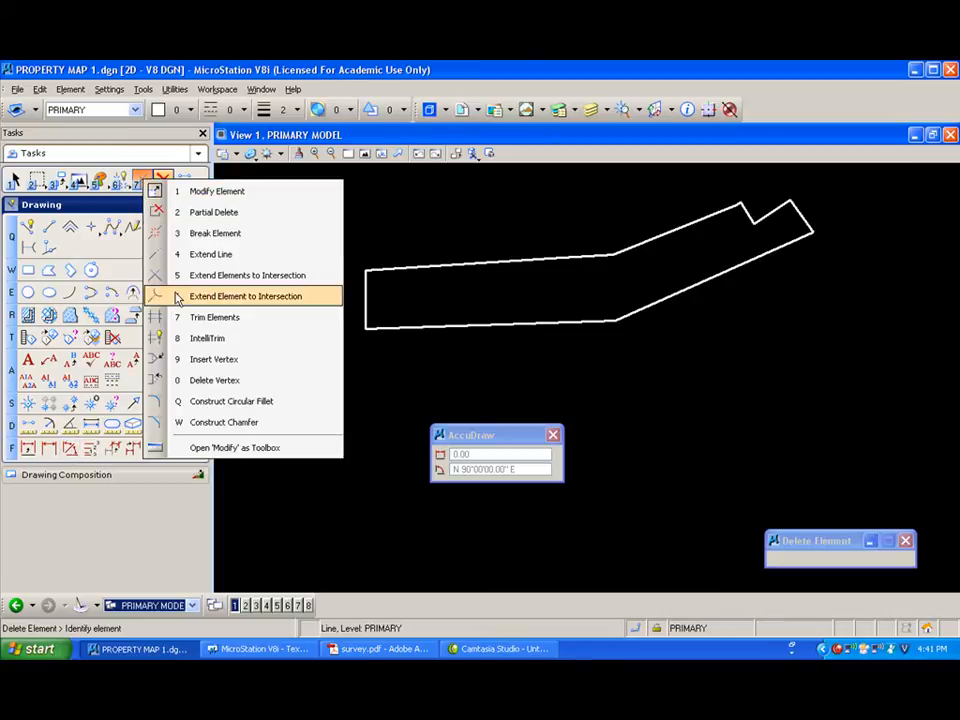
pyautogui.click(164, 180)
pyautogui.click(121, 181)
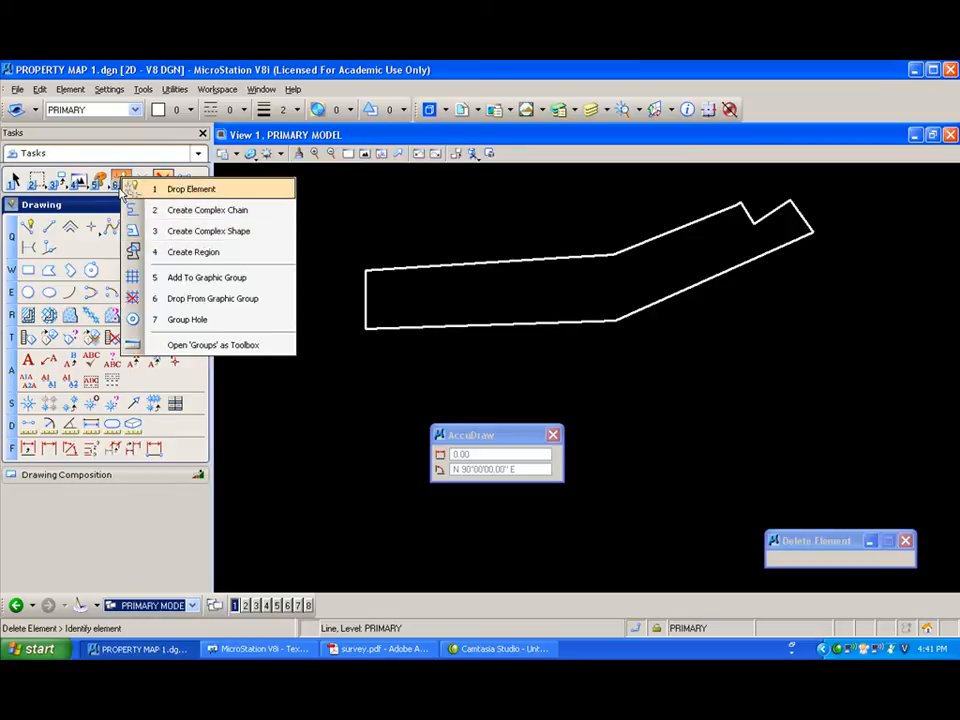
pyautogui.click(176, 233)
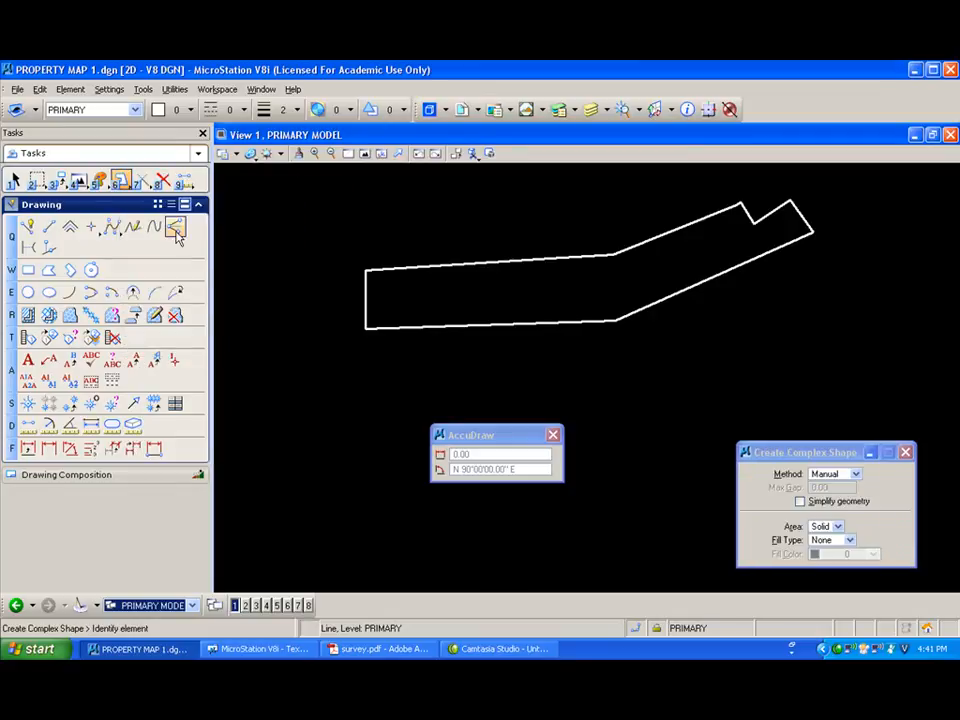
pyautogui.click(848, 474)
pyautogui.click(850, 486)
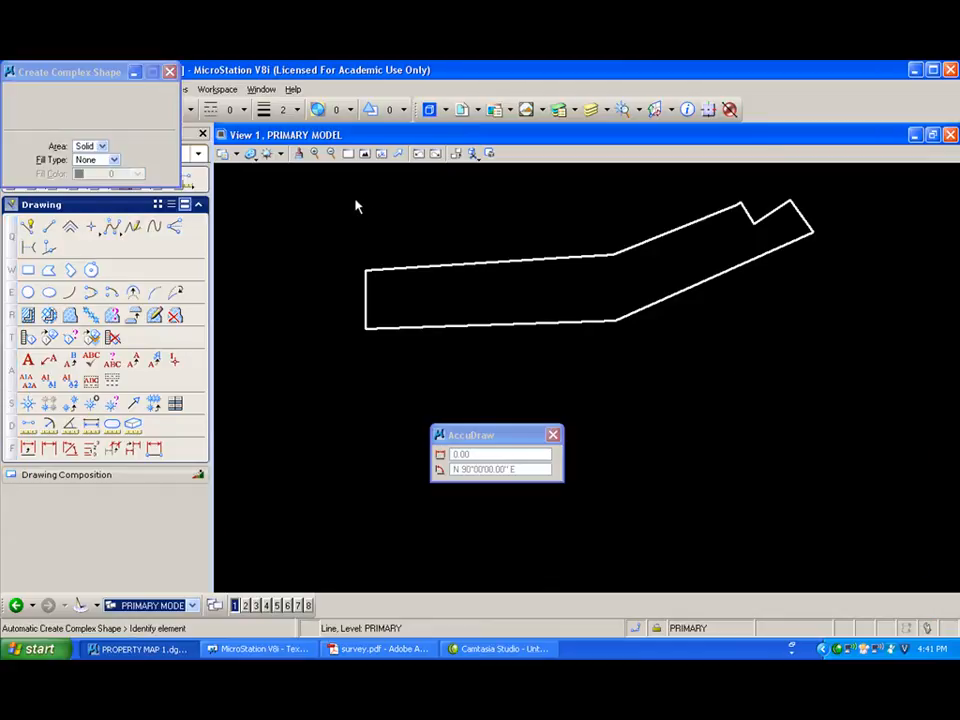
pyautogui.moveTo(317, 221); pyautogui.dragTo(700, 333)
pyautogui.click(422, 265)
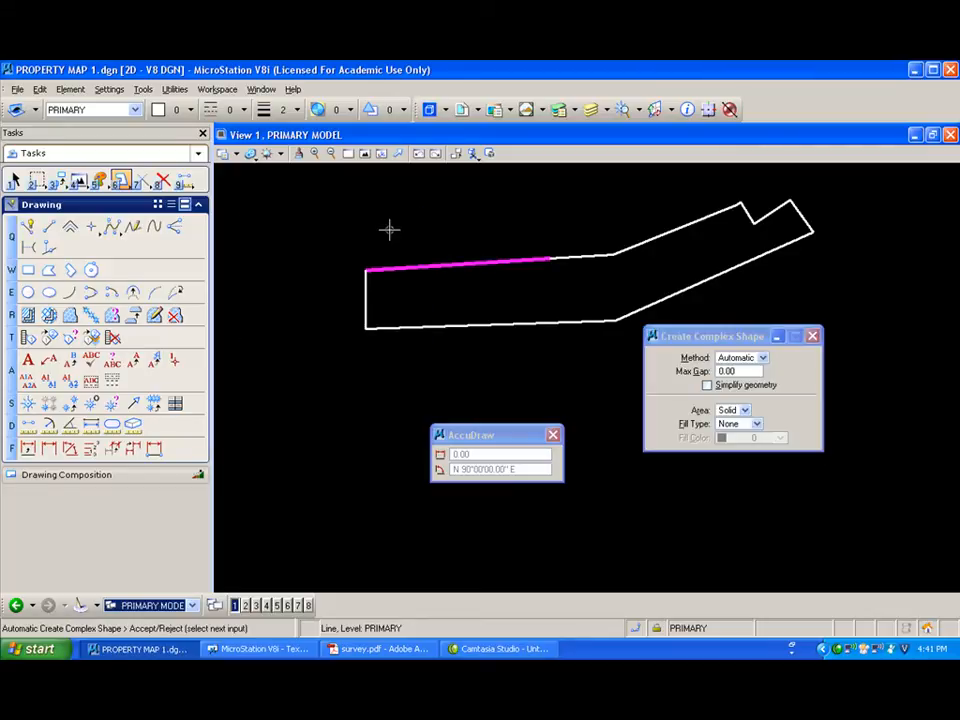
pyautogui.click(389, 229)
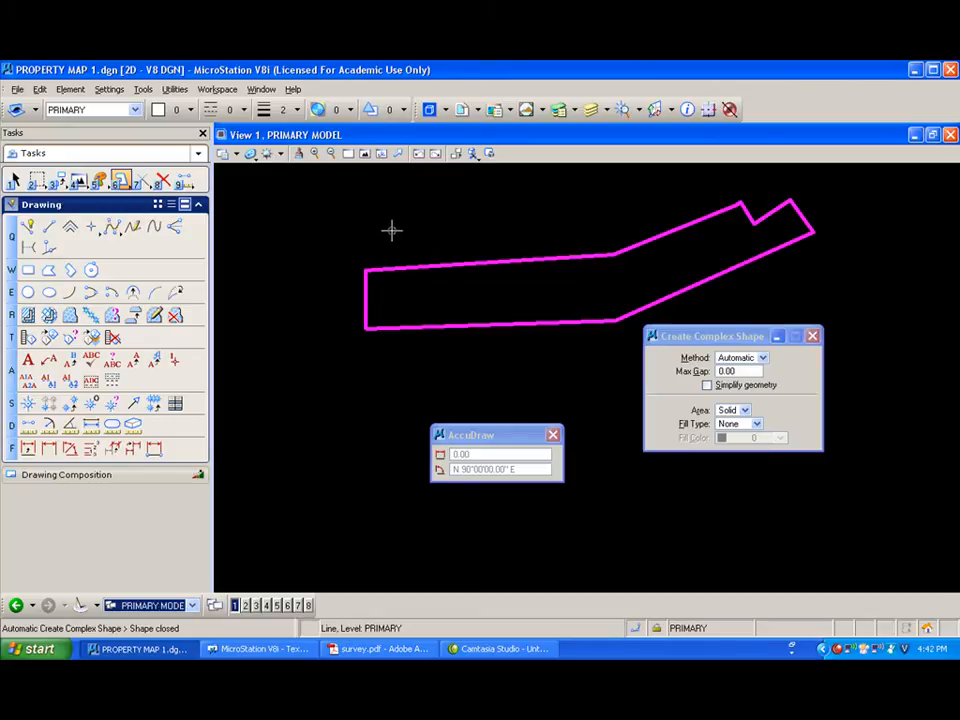
pyautogui.click(391, 229)
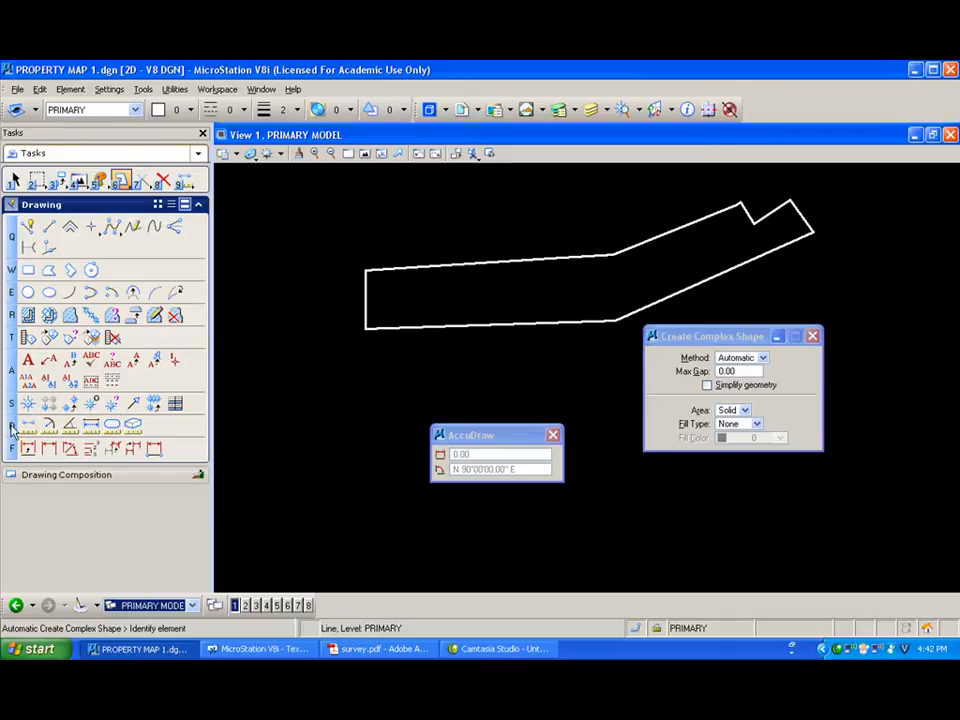
# Measure the area of the closed property shape by element, with the area unit set to Acre (US Survey)
pyautogui.click(112, 425)
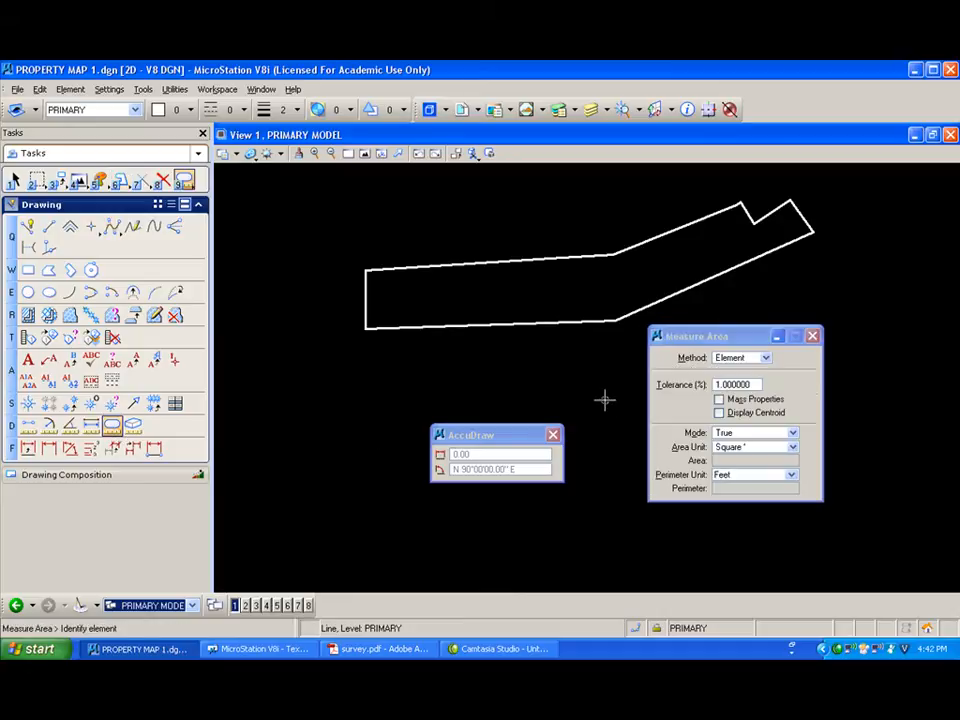
pyautogui.click(575, 322)
pyautogui.click(575, 322)
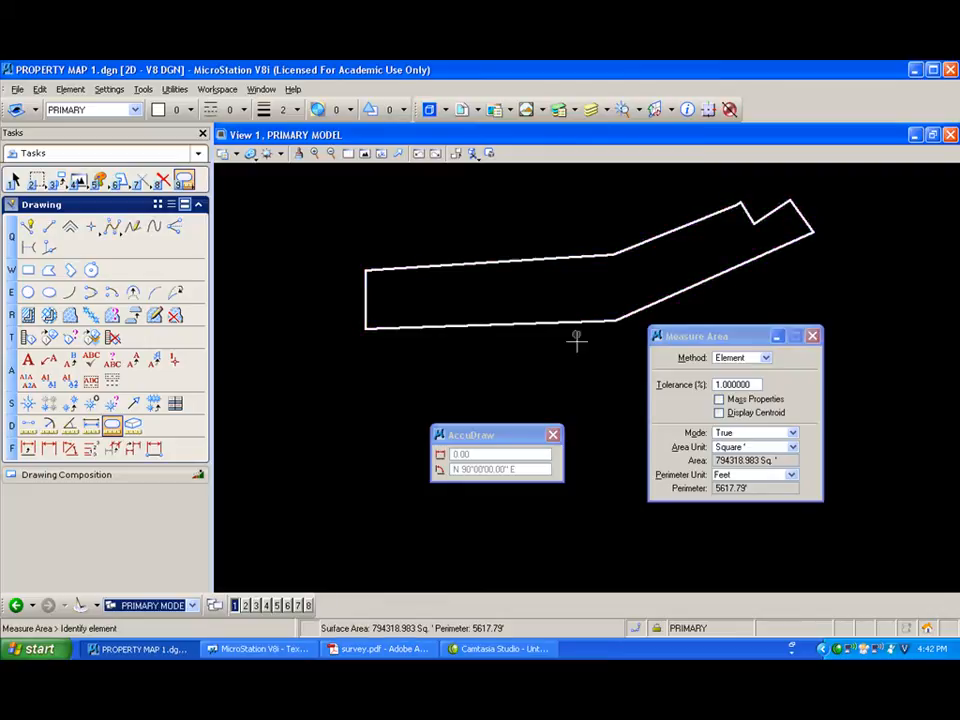
pyautogui.click(790, 446)
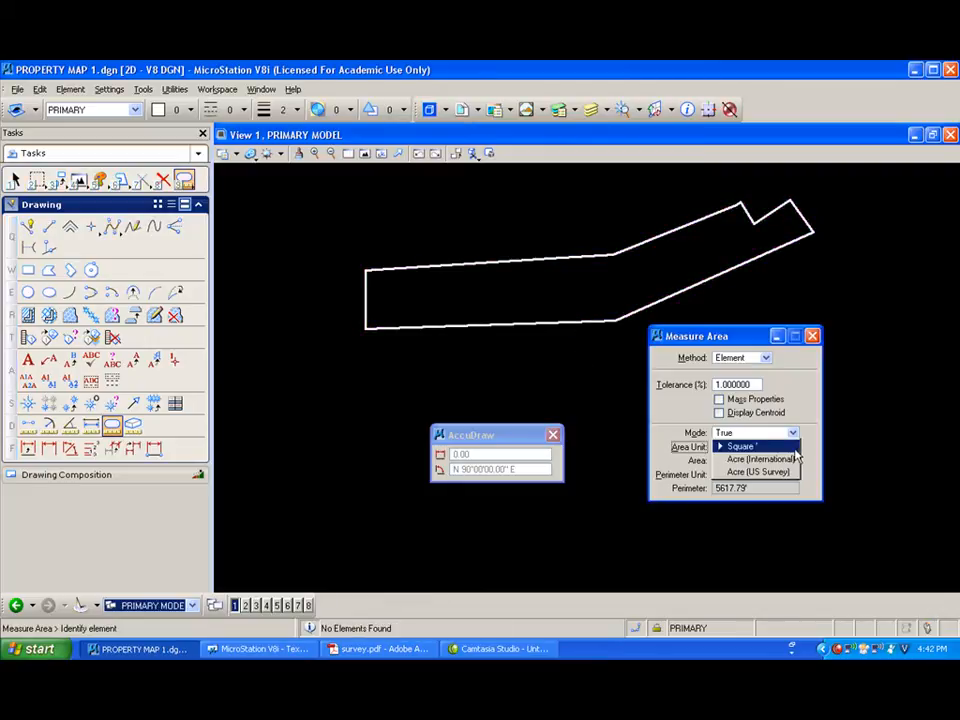
pyautogui.click(782, 472)
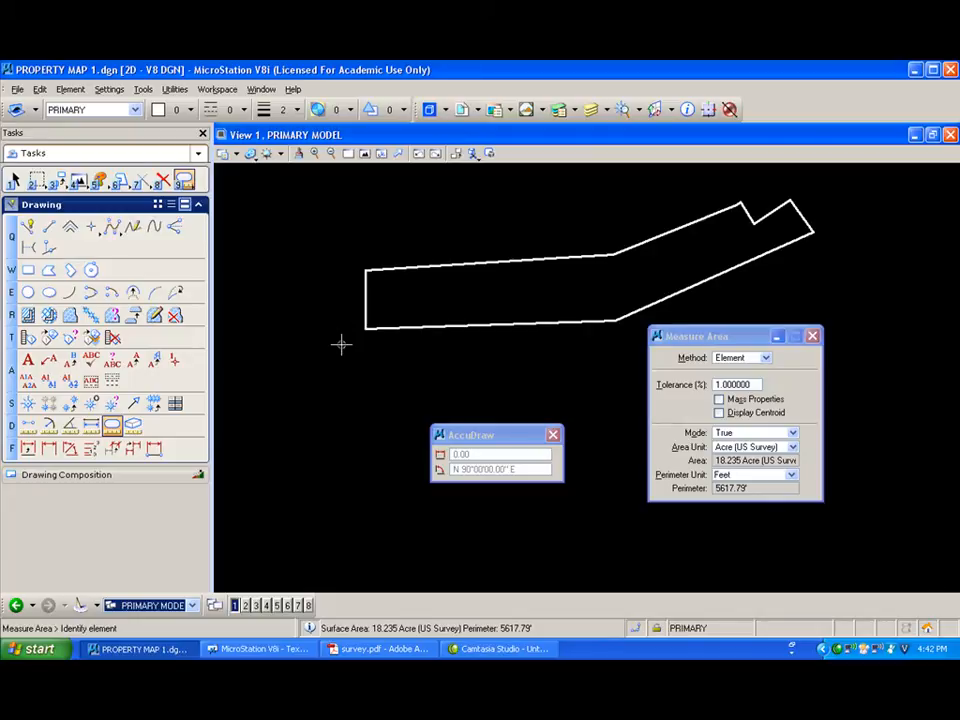
# Fit the property boundary in view, and open the SHEET 1 model with its whole border fitted for comparison
pyautogui.click(366, 156)
pyautogui.moveTo(722, 340); pyautogui.dragTo(553, 238)
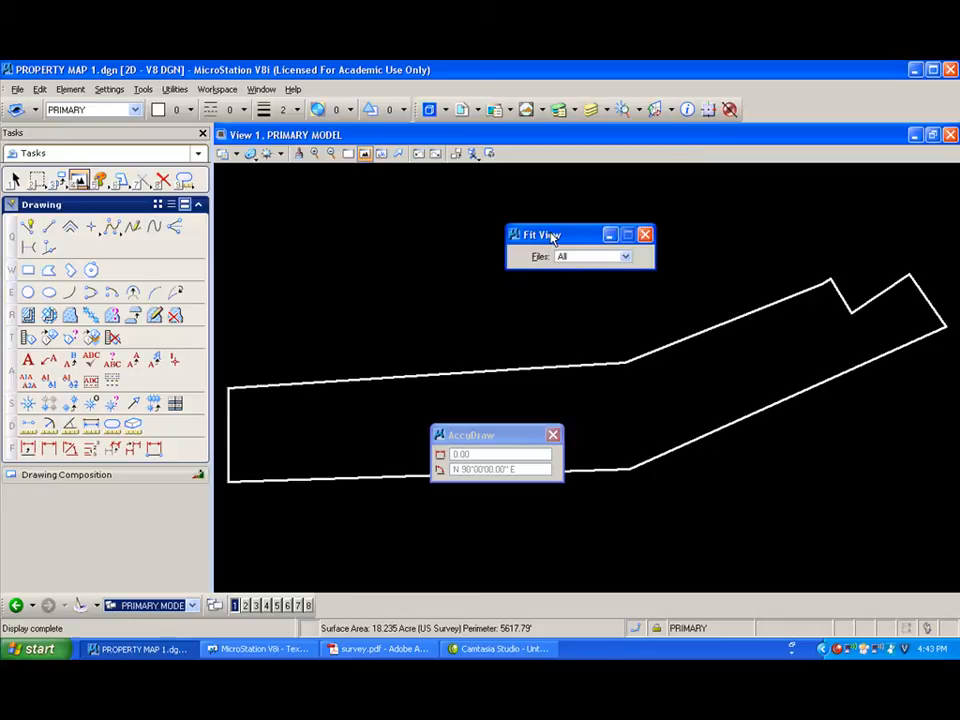
pyautogui.click(192, 606)
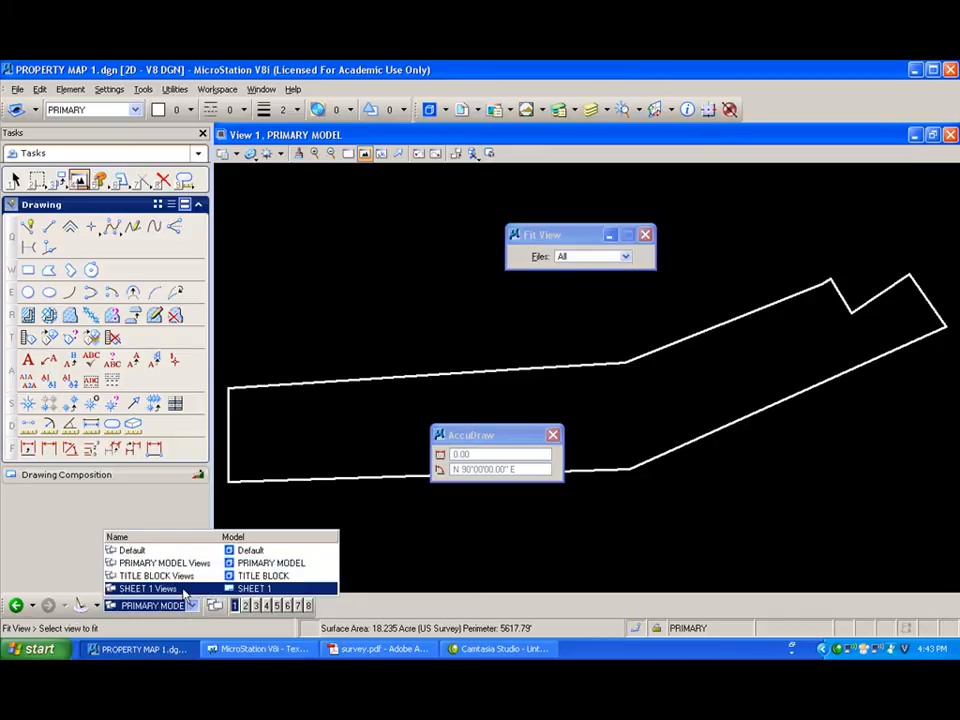
pyautogui.click(150, 589)
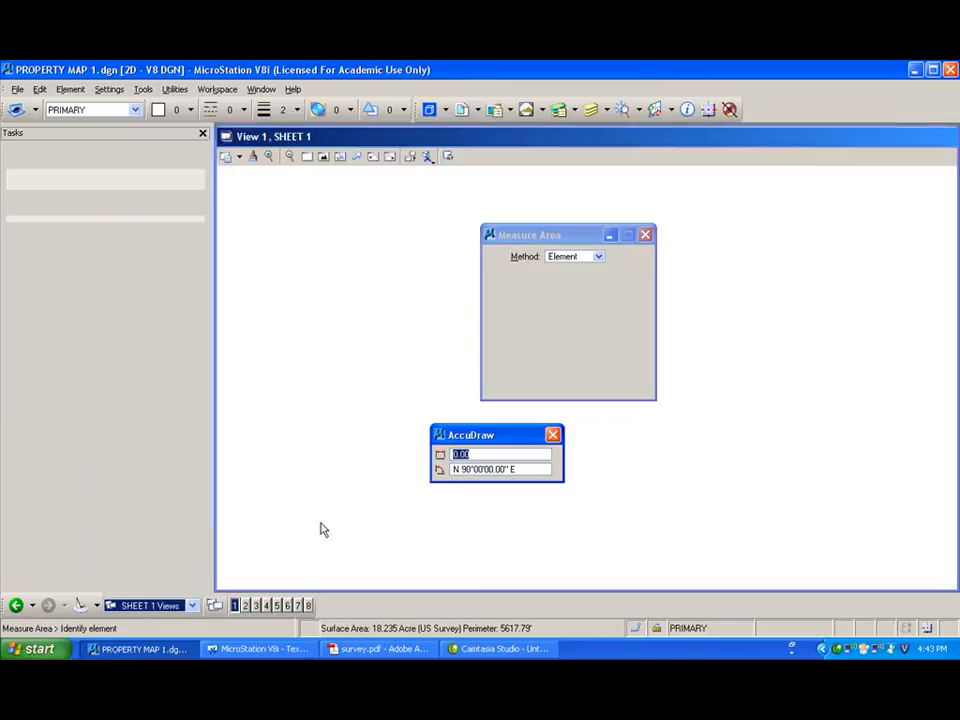
pyautogui.click(320, 154)
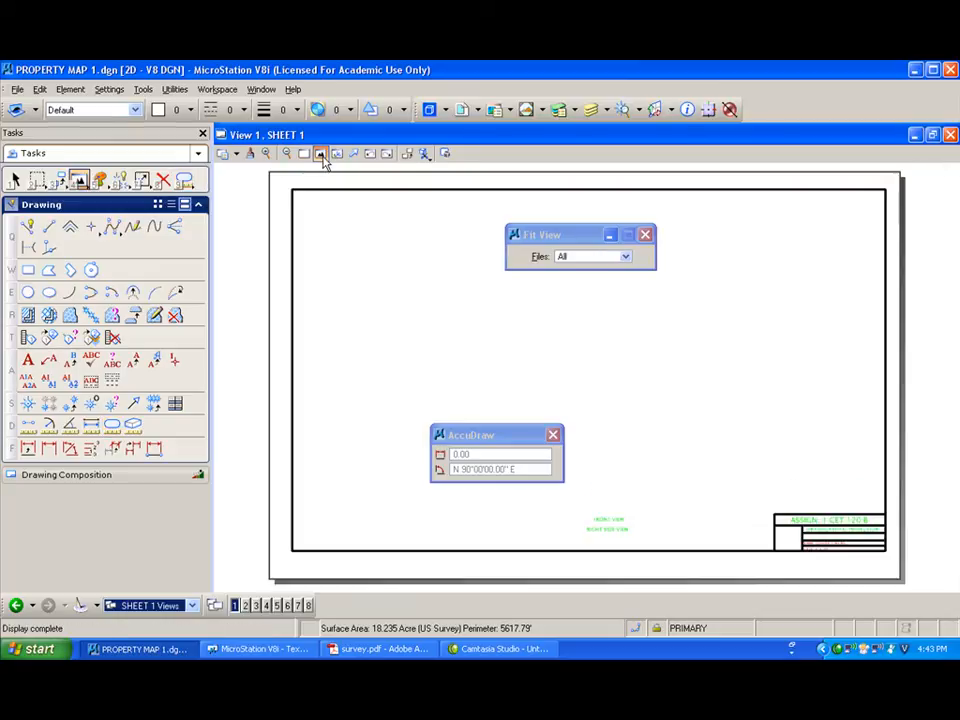
pyautogui.moveTo(556, 238); pyautogui.dragTo(785, 353)
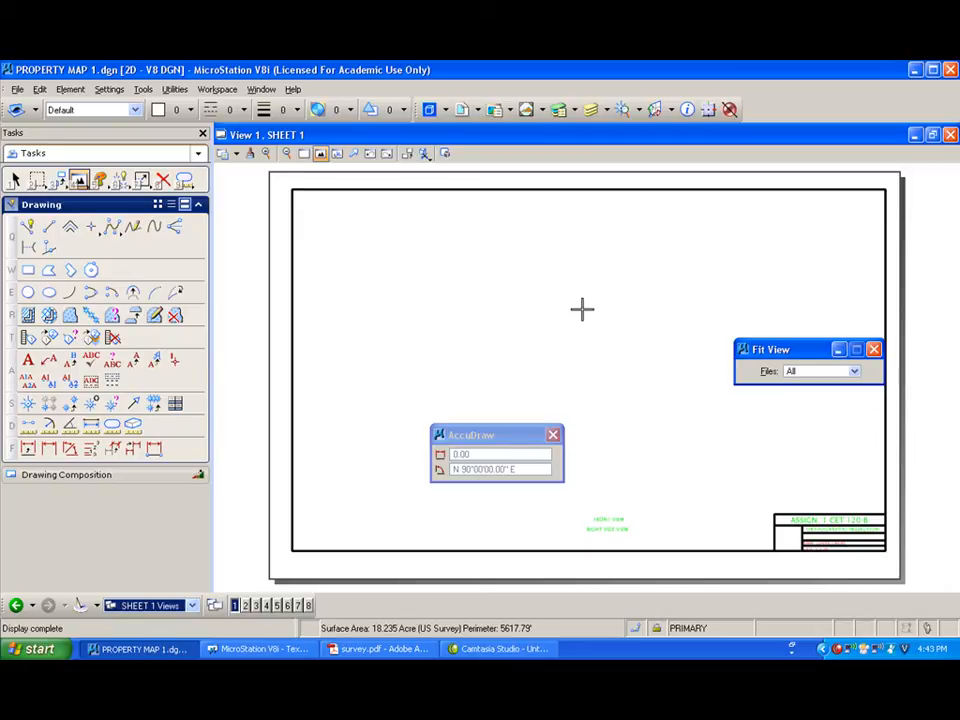
# Return to the PRIMARY MODEL and measure the property's overall horizontal width between points just below the boundary
pyautogui.click(170, 605)
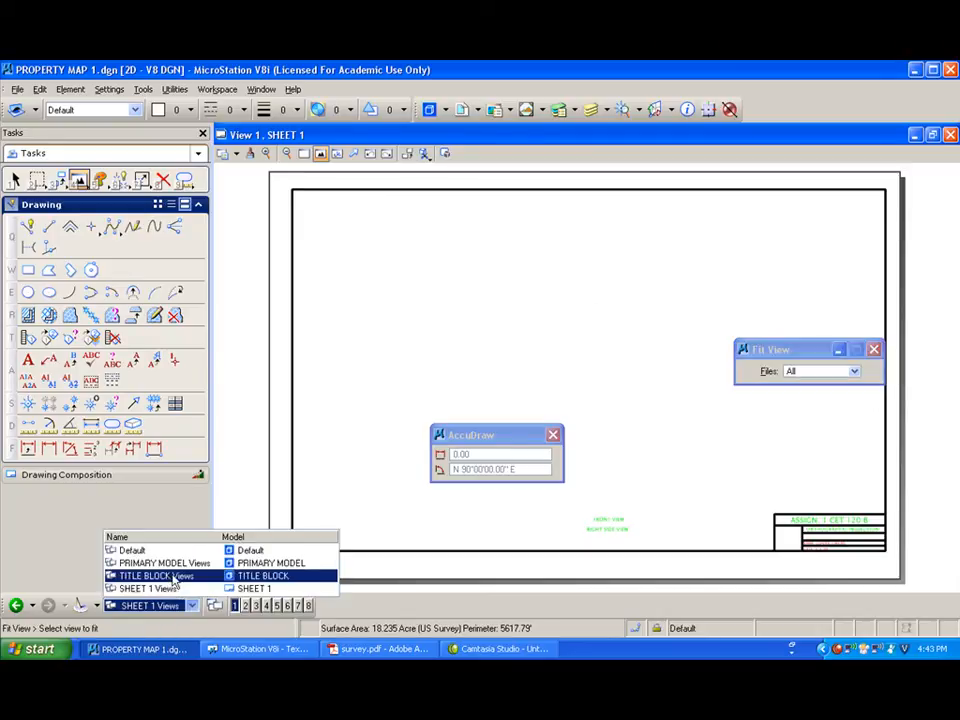
pyautogui.click(168, 568)
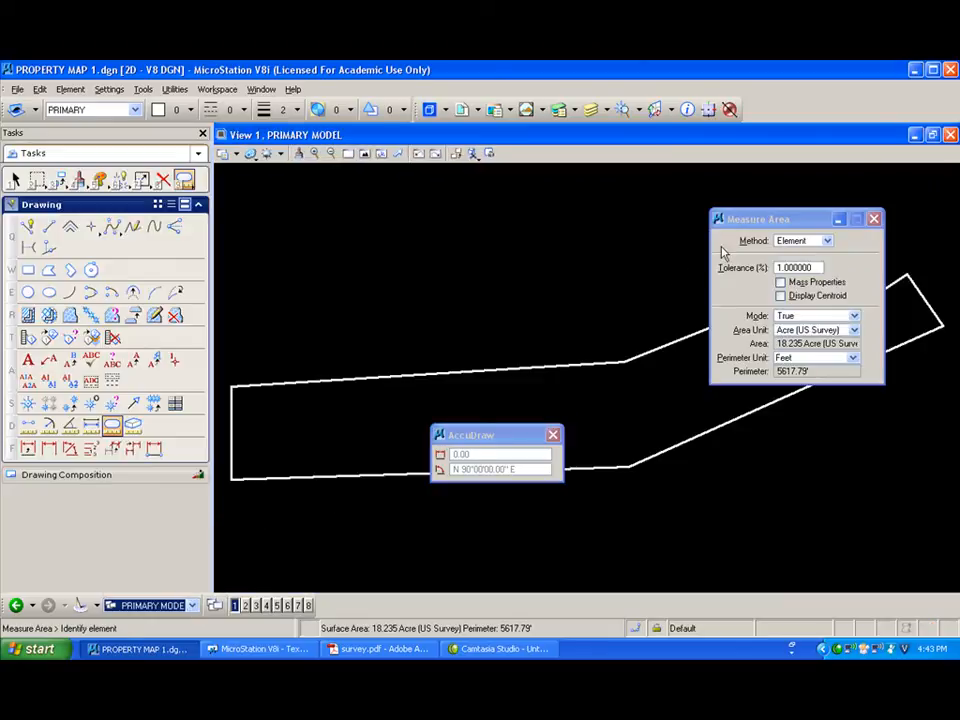
pyautogui.click(759, 225)
pyautogui.moveTo(406, 190); pyautogui.dragTo(400, 189)
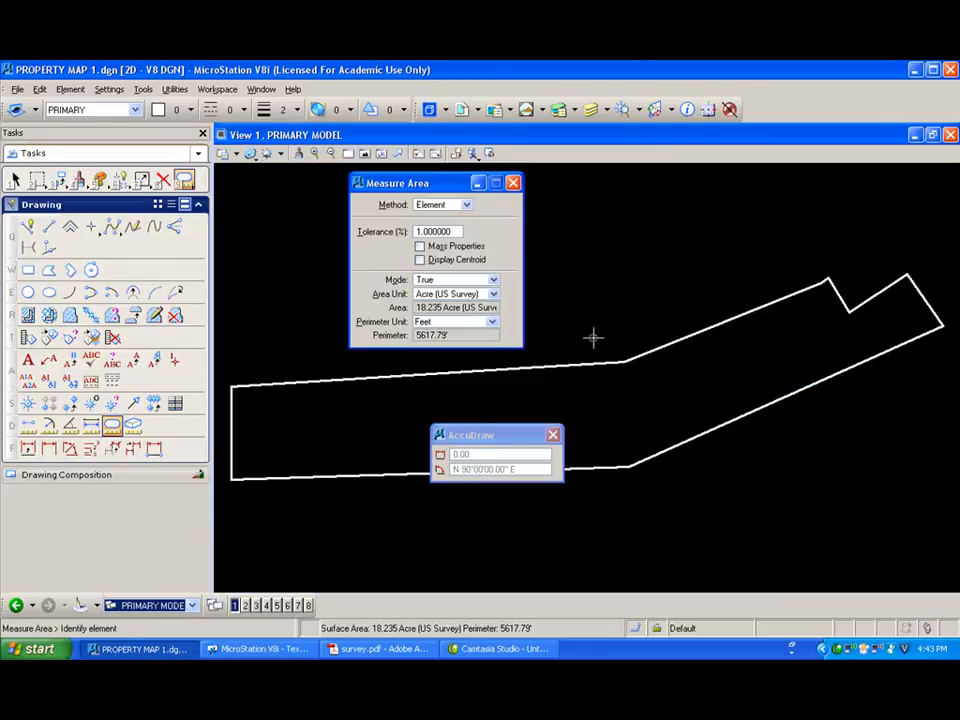
pyautogui.click(28, 425)
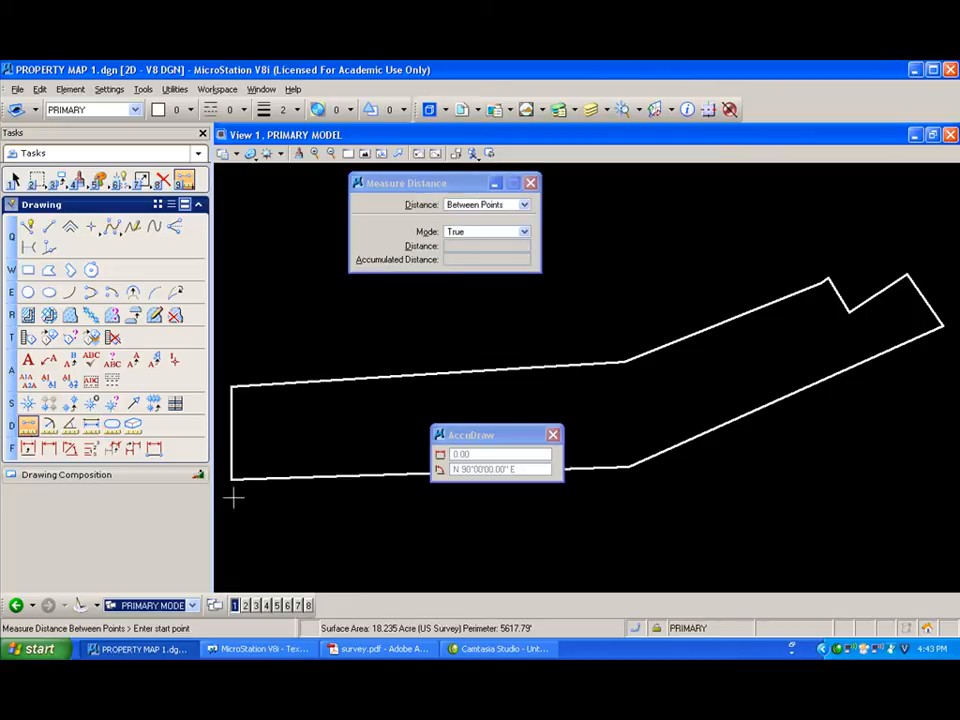
pyautogui.click(229, 497)
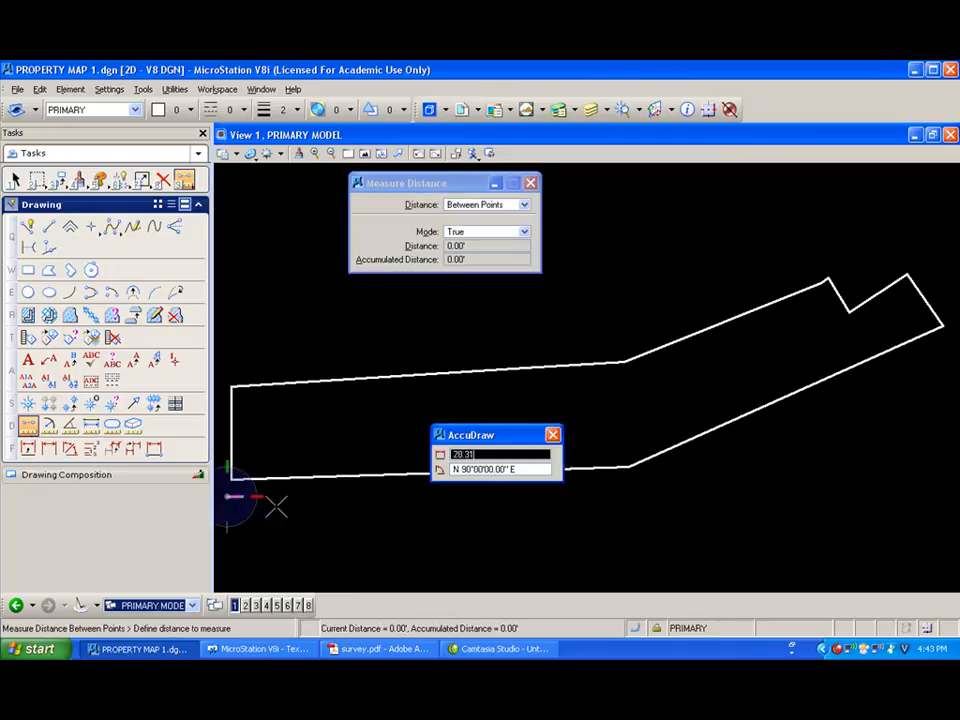
pyautogui.click(945, 497)
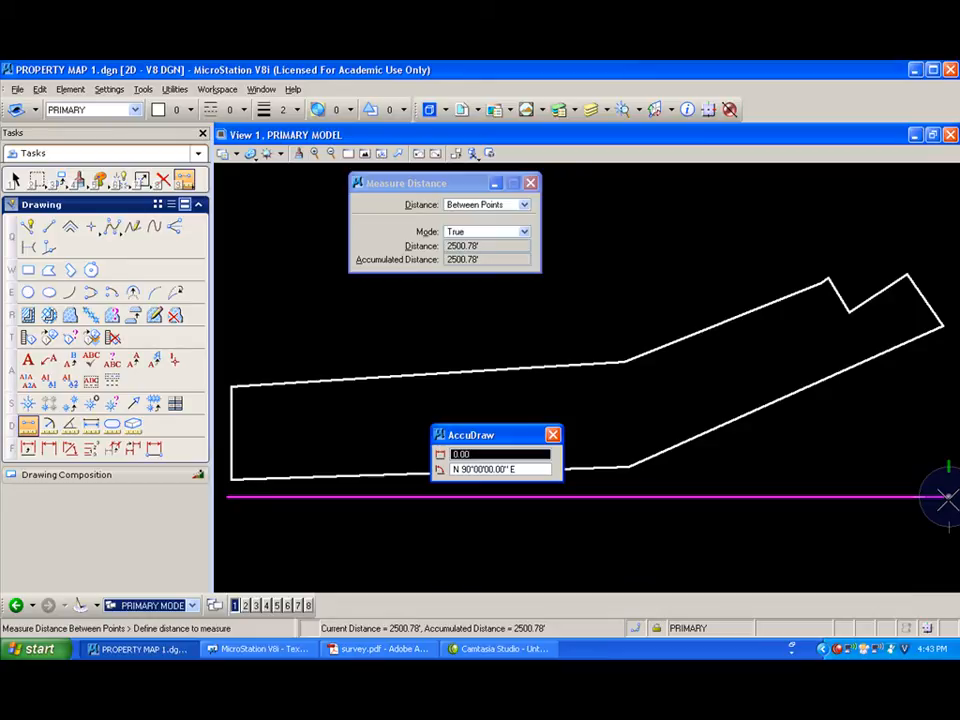
pyautogui.rightClick(945, 497)
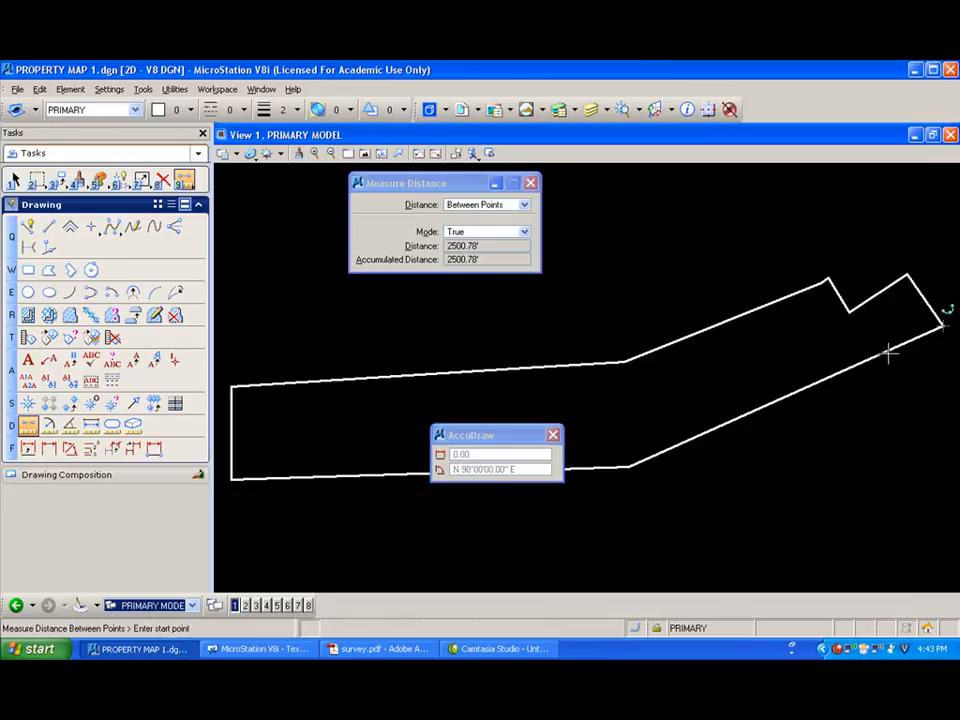
# Open the SHEET 1 model and attach PROPERTY MAP 1.dgn from the site survey folder as a new reference
pyautogui.click(192, 607)
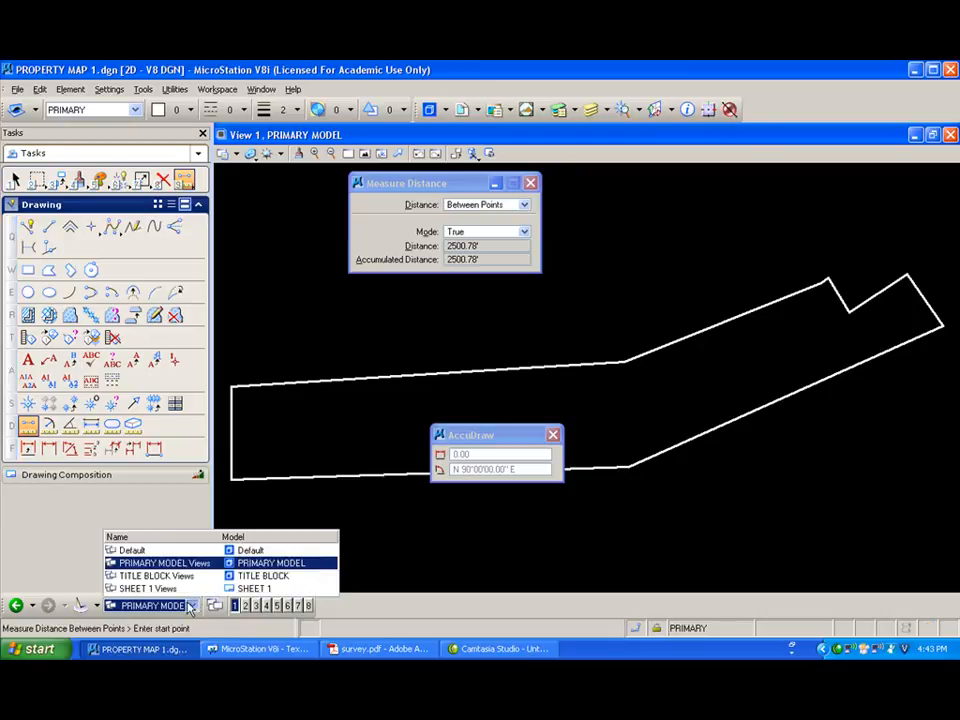
pyautogui.click(187, 590)
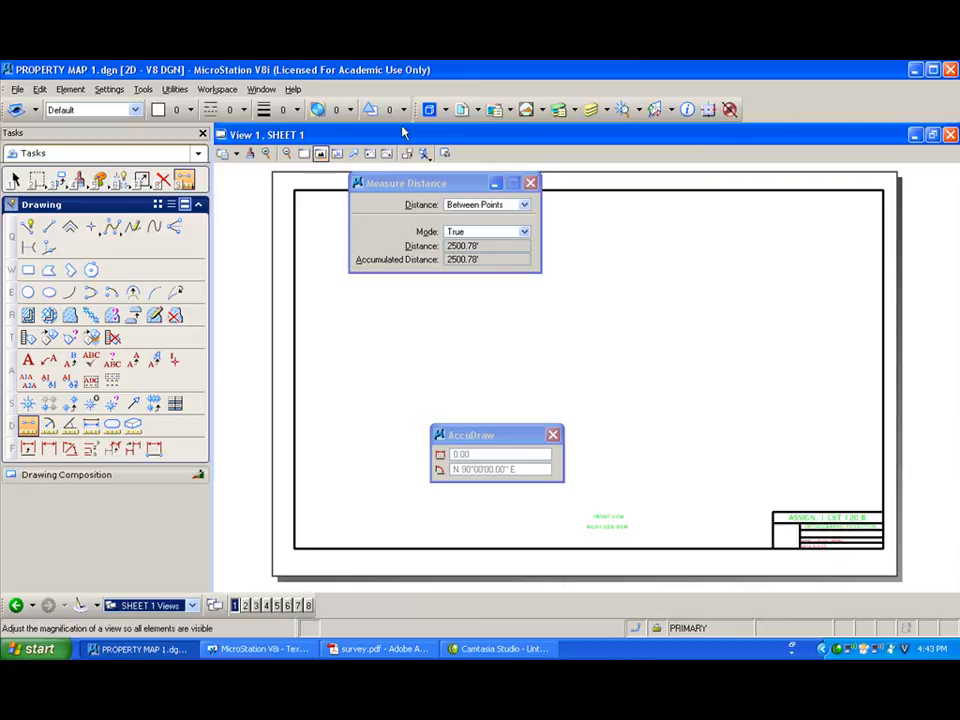
pyautogui.click(465, 110)
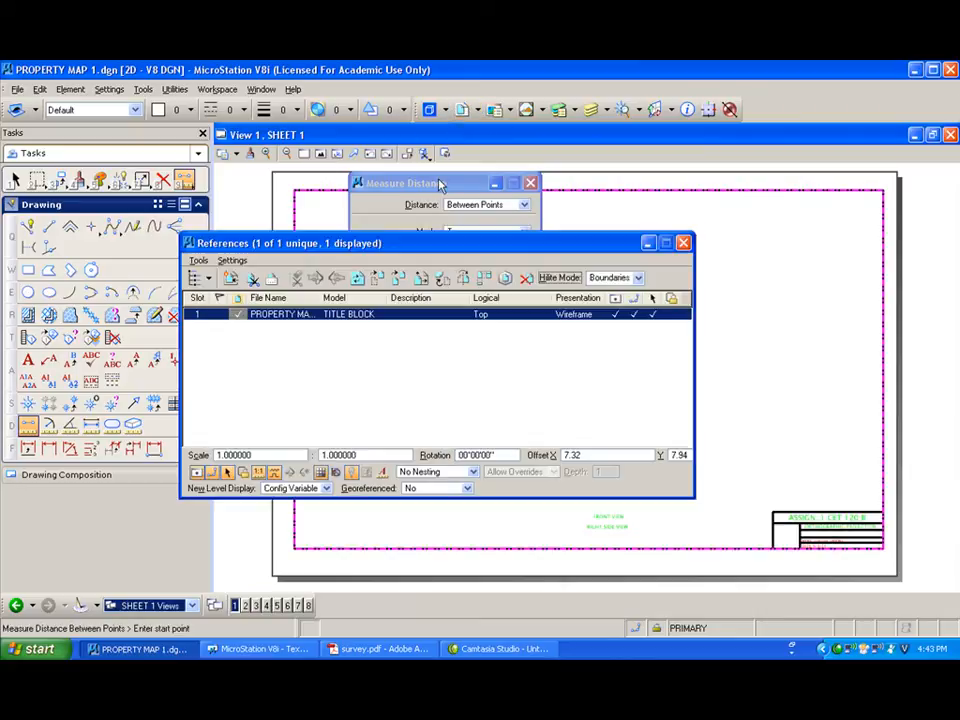
pyautogui.click(230, 278)
pyautogui.click(474, 321)
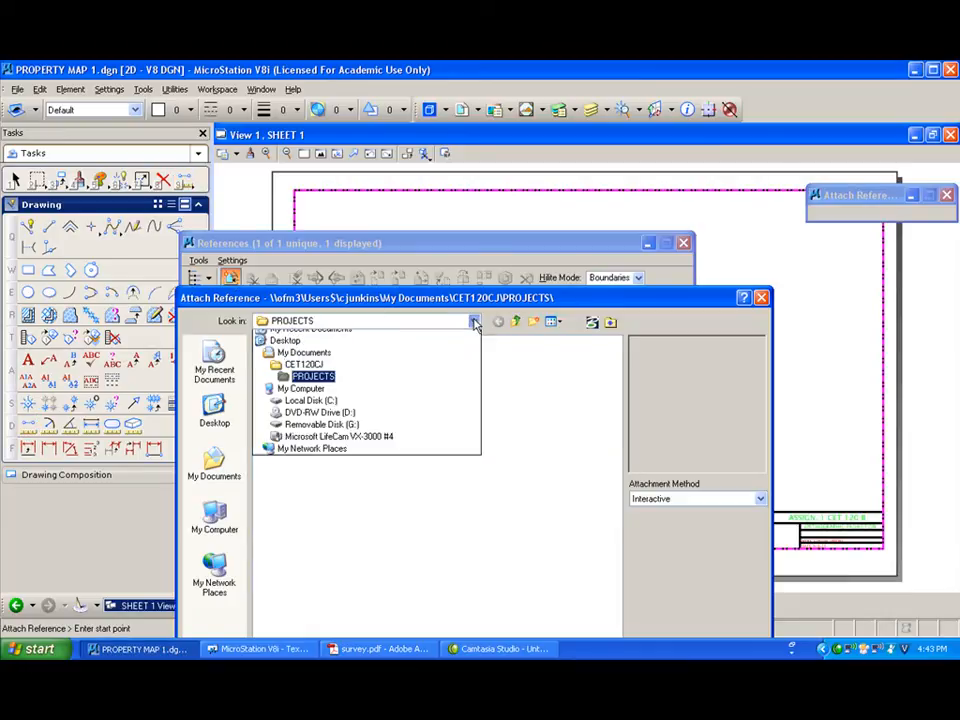
pyautogui.click(377, 409)
pyautogui.doubleClick(275, 381)
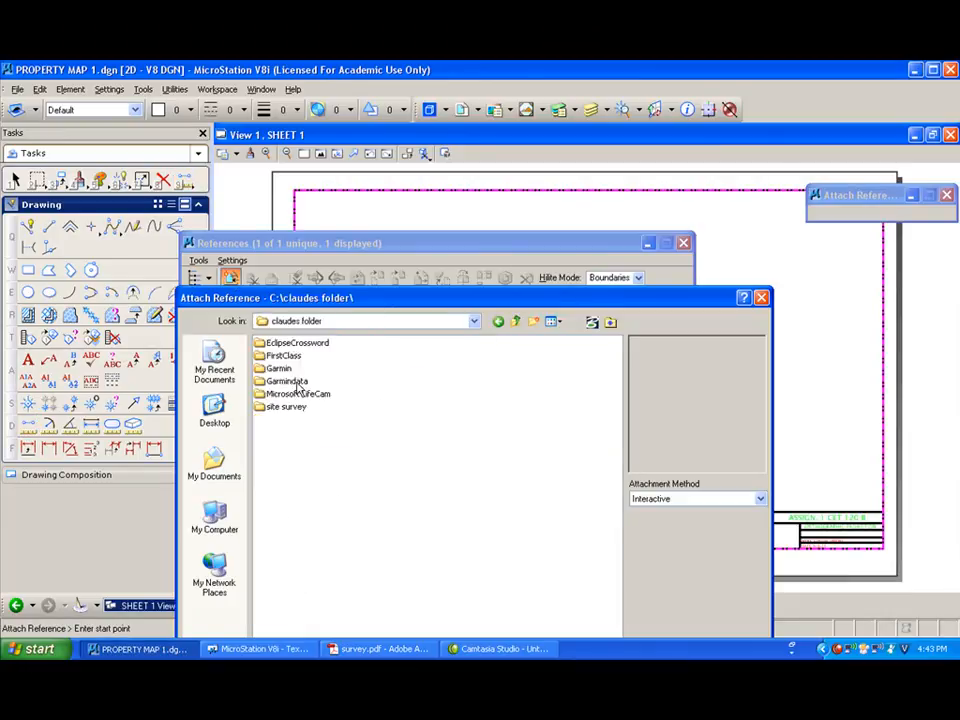
pyautogui.doubleClick(280, 406)
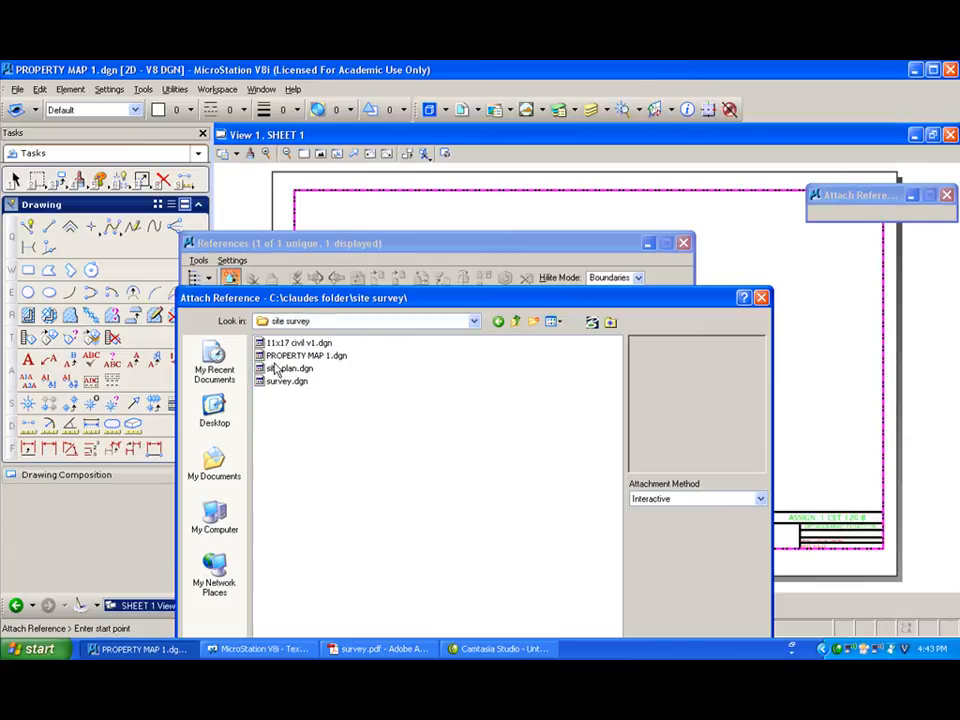
pyautogui.click(306, 356)
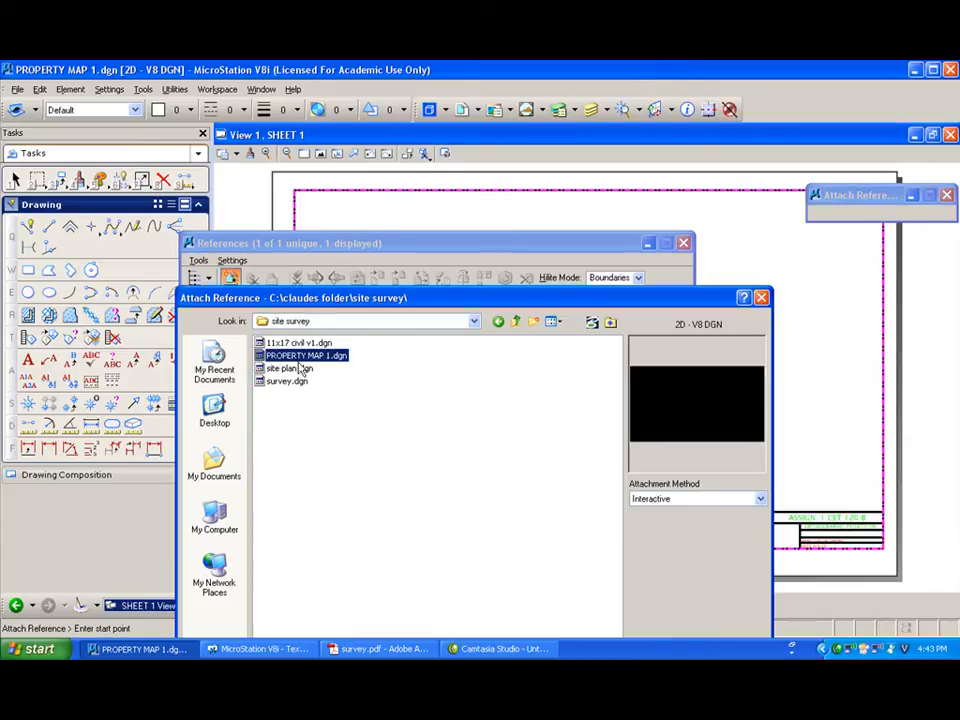
pyautogui.doubleClick(300, 368)
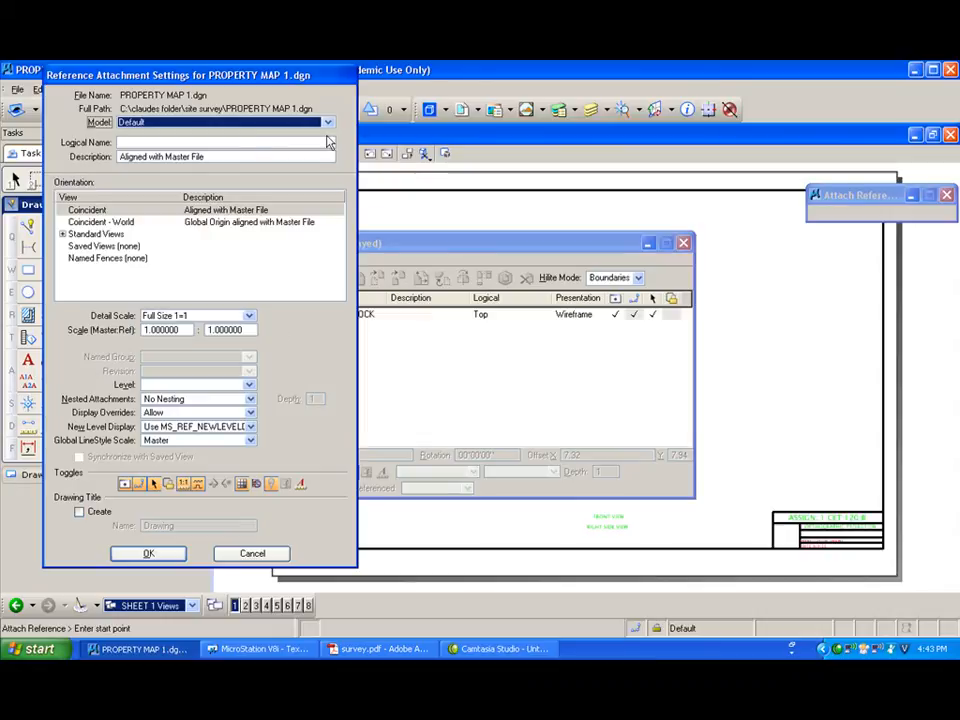
# Choose PRIMARY MODEL as the model to reference and orient it with the standard Top view
pyautogui.click(329, 126)
pyautogui.click(150, 154)
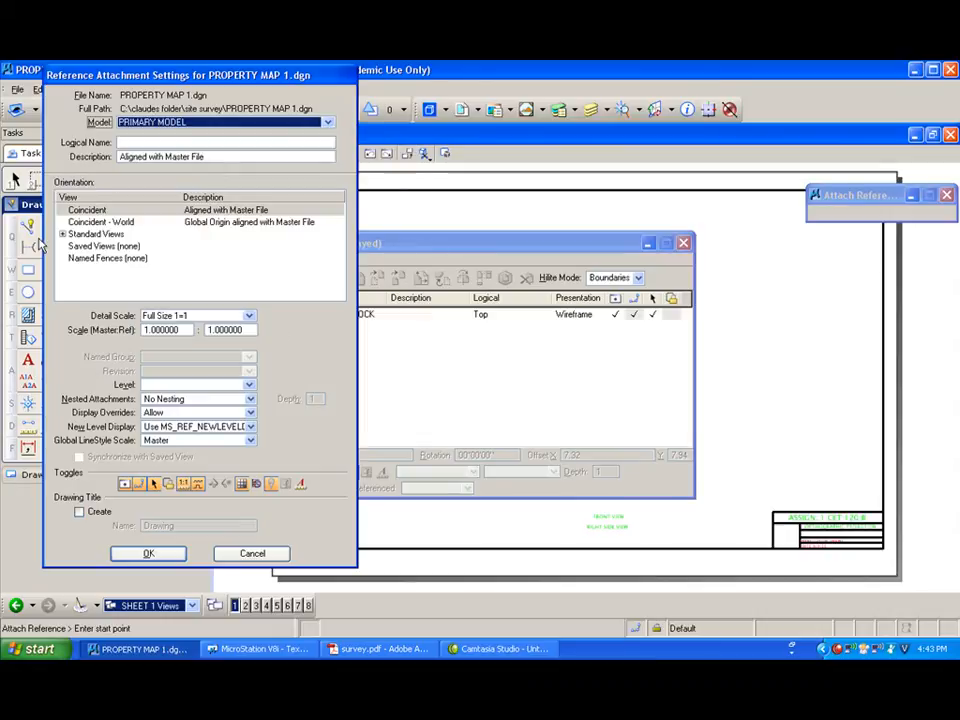
pyautogui.click(62, 234)
pyautogui.click(86, 246)
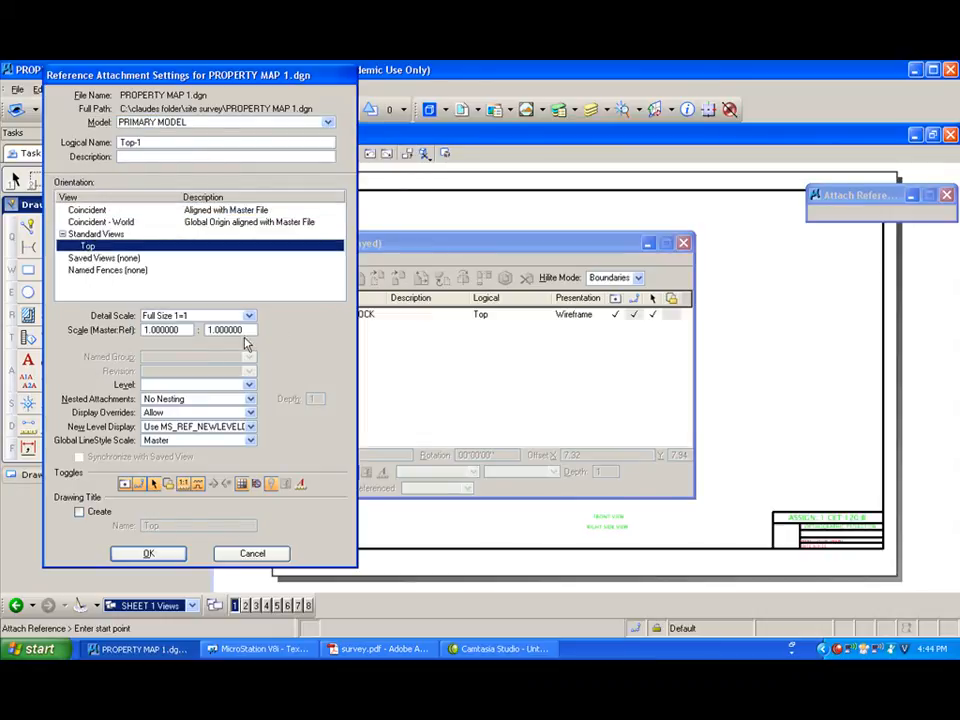
# Set the attachment's detail scale to 1"=300' and place the reference in the middle of the sheet border
pyautogui.click(249, 316)
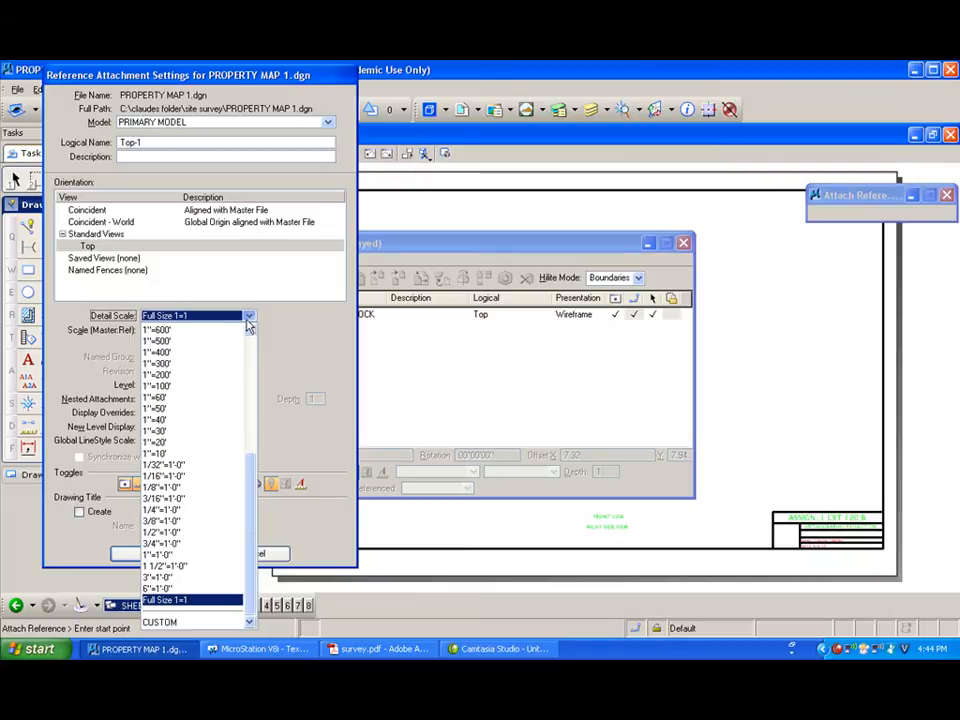
pyautogui.click(174, 354)
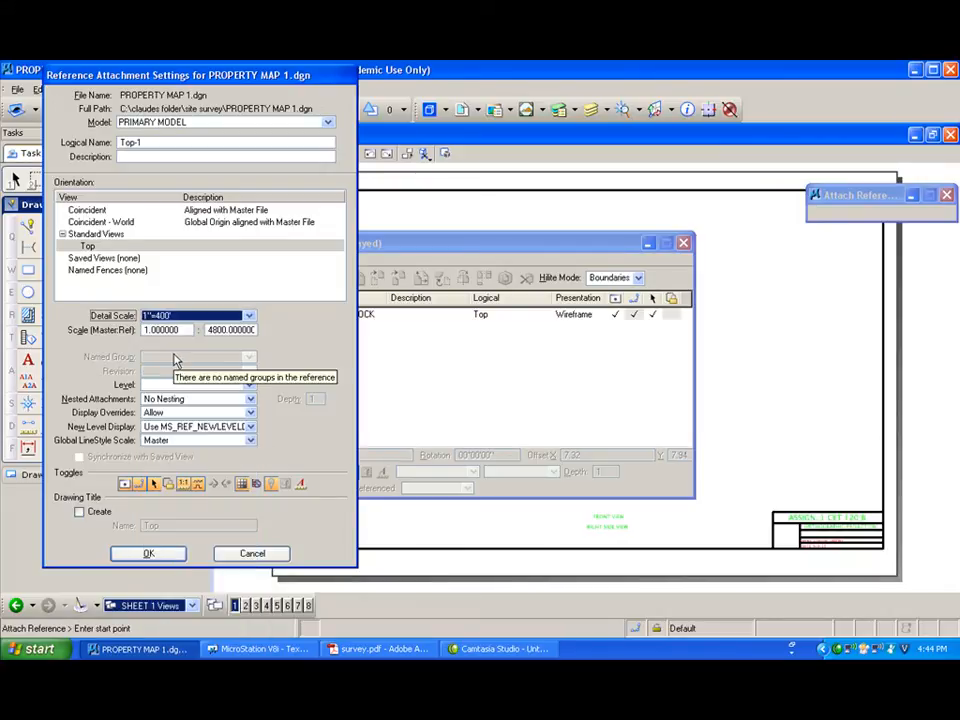
pyautogui.click(249, 316)
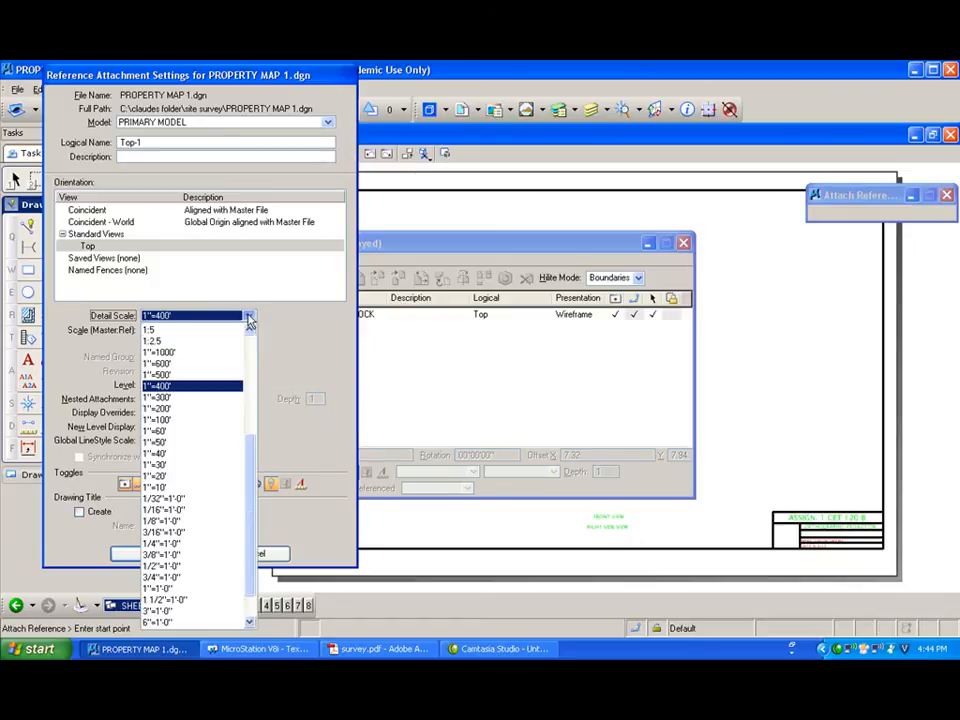
pyautogui.click(179, 398)
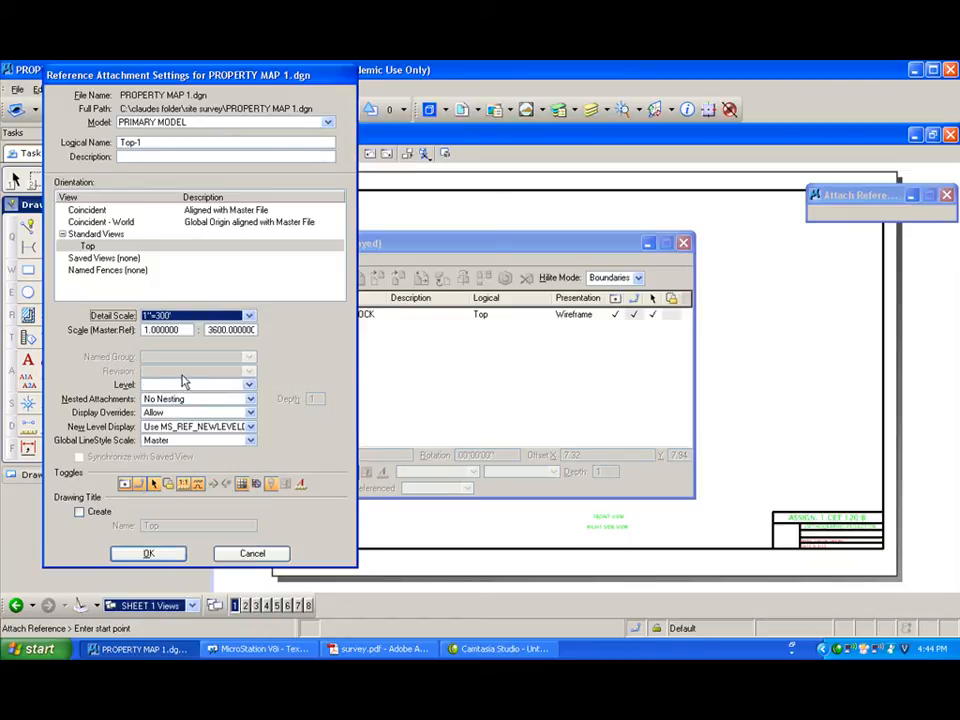
pyautogui.click(148, 553)
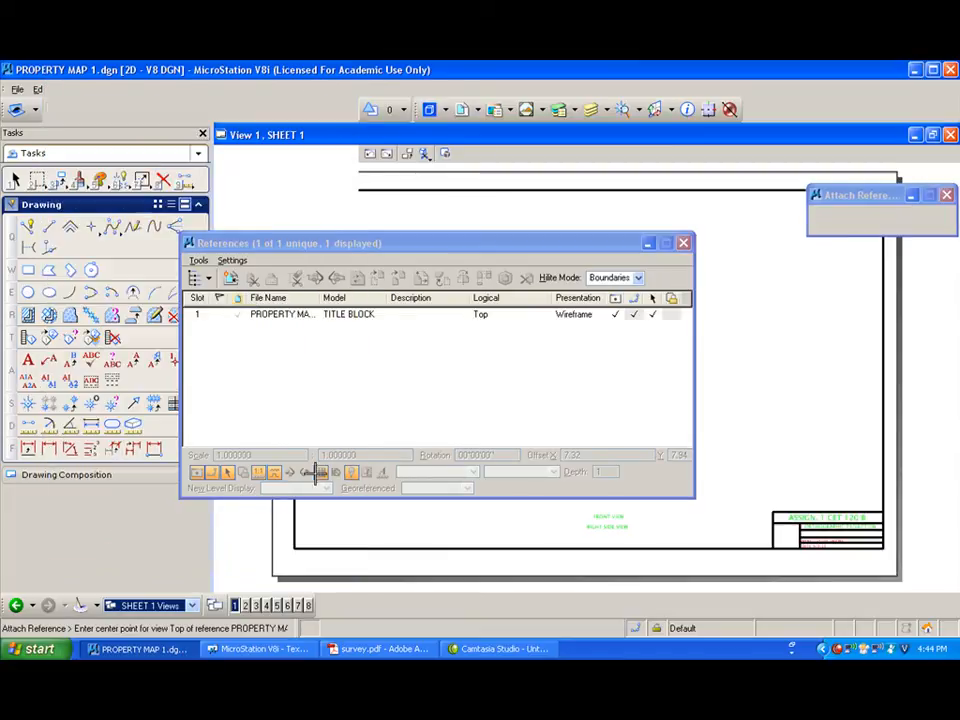
pyautogui.moveTo(455, 242); pyautogui.dragTo(448, 502)
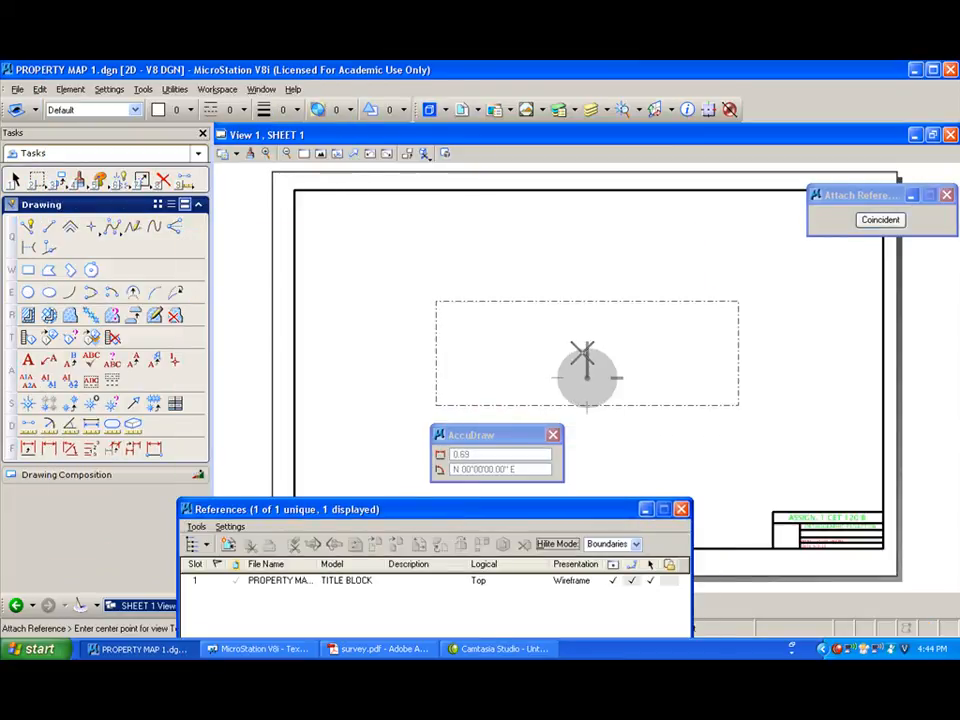
pyautogui.click(587, 376)
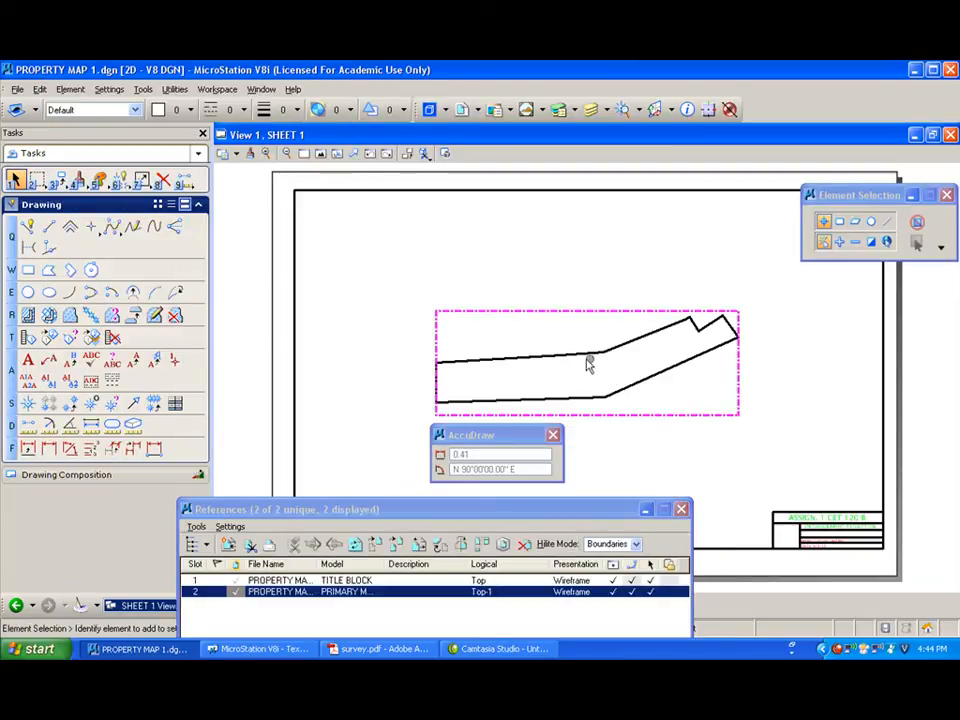
# Change the detail scale of the attached PRIMARY MODEL reference to 1"=200' and close the reference list
pyautogui.moveTo(422, 514); pyautogui.dragTo(350, 312)
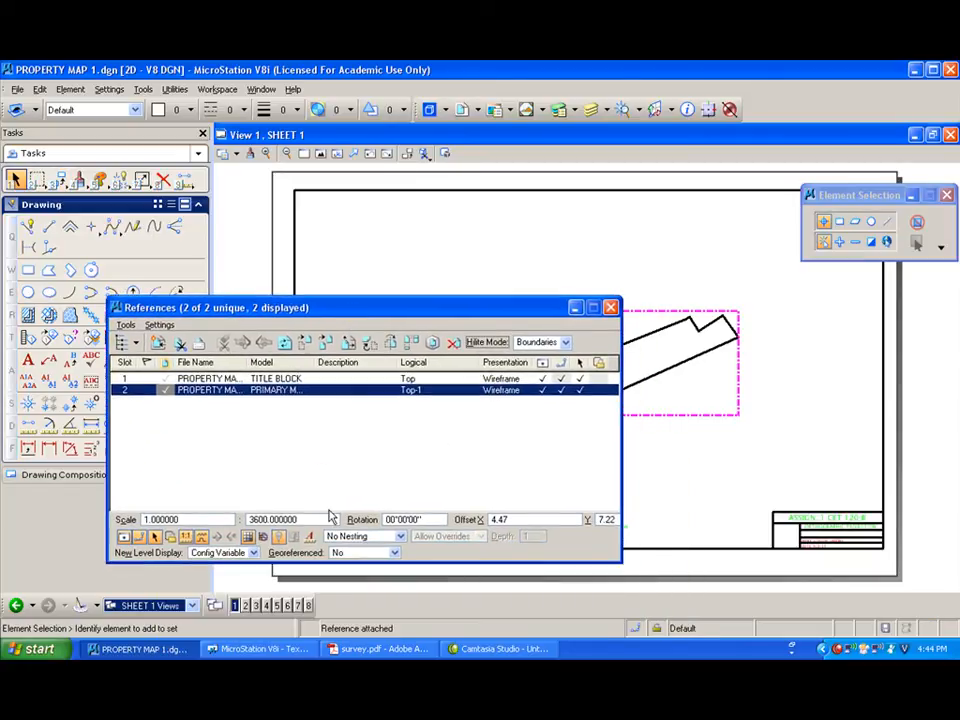
pyautogui.click(313, 523)
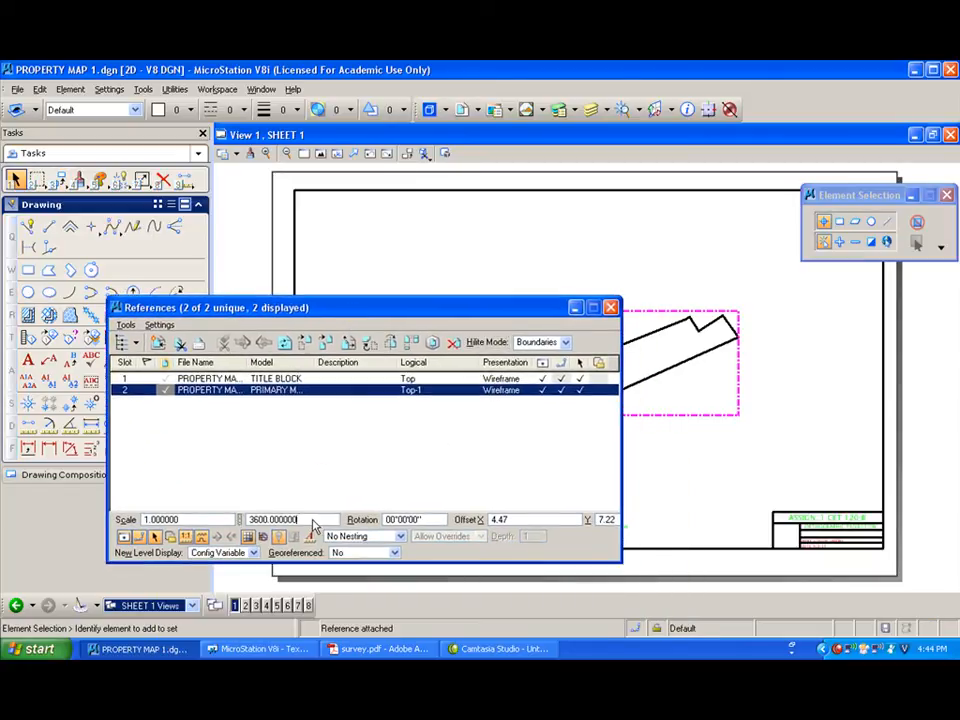
pyautogui.doubleClick(255, 390)
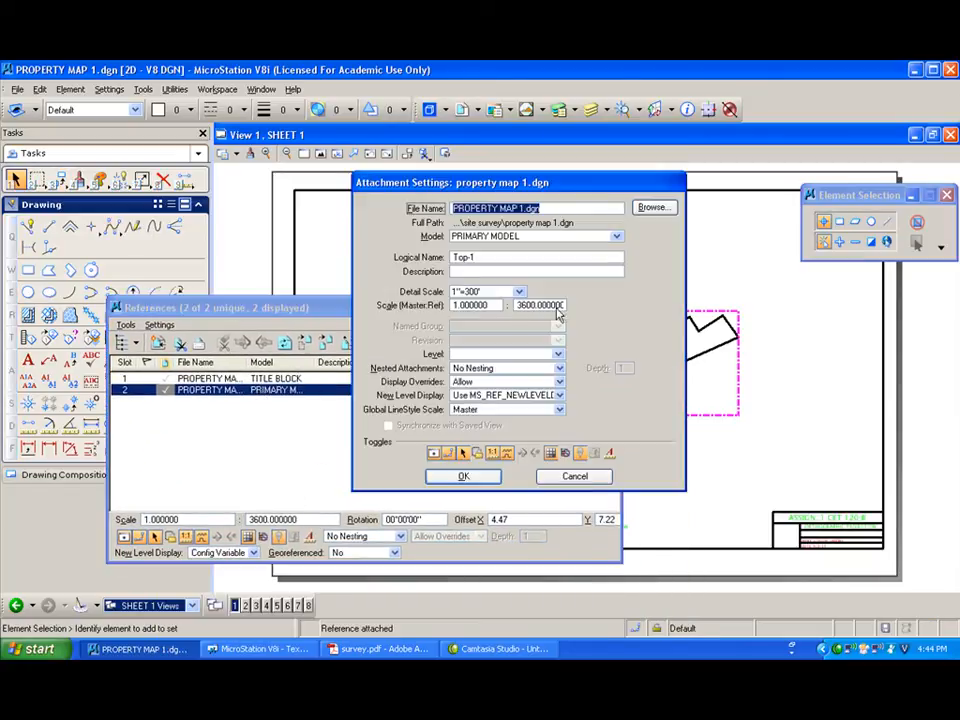
pyautogui.click(520, 292)
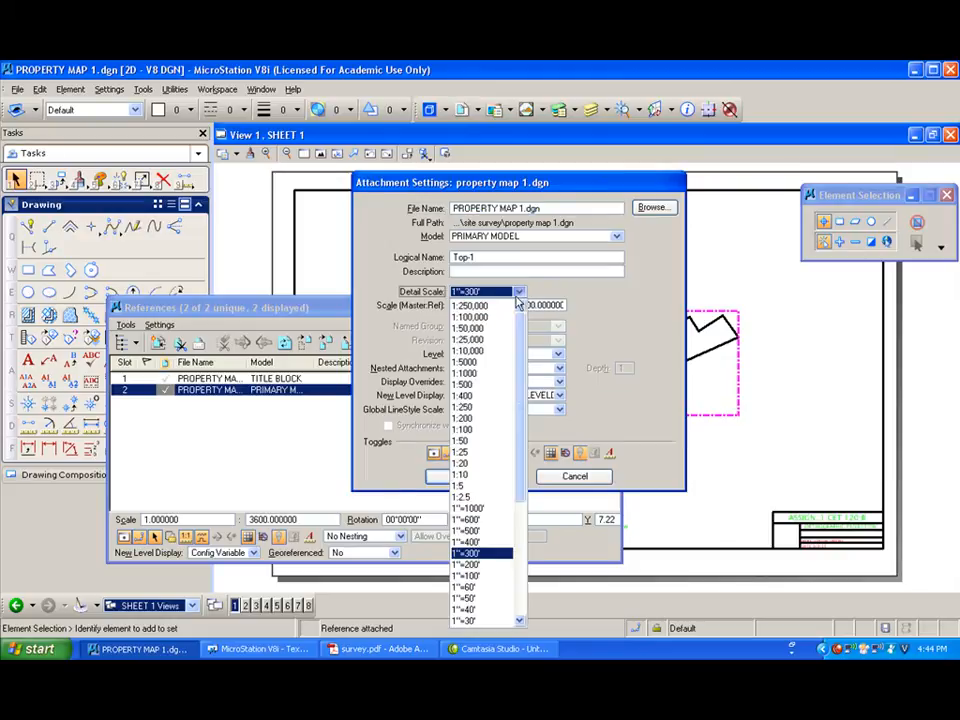
pyautogui.click(473, 549)
pyautogui.click(463, 476)
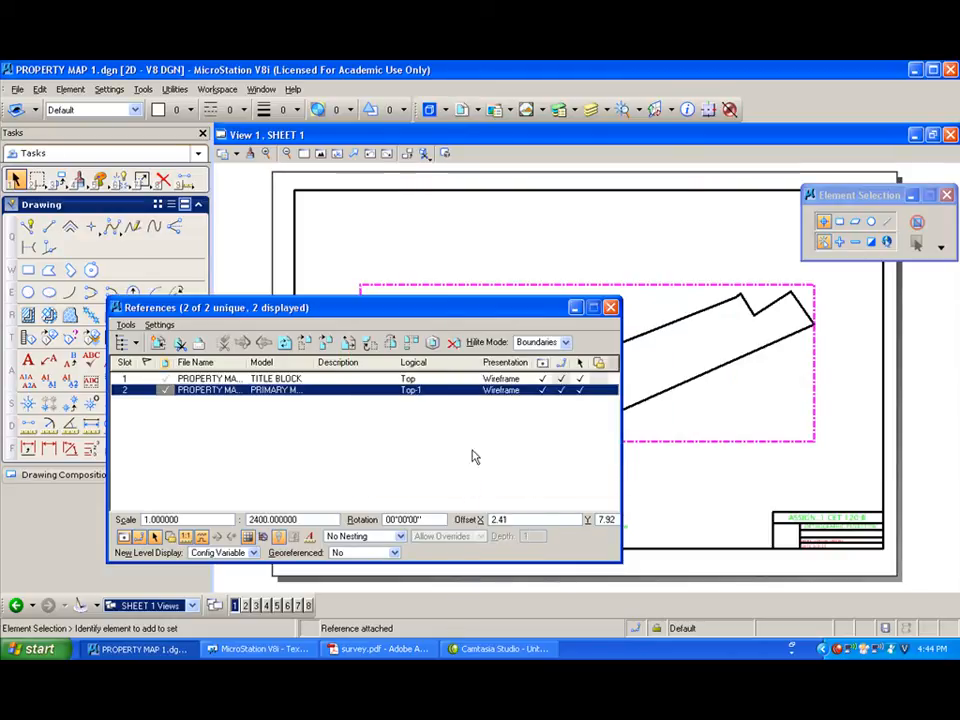
pyautogui.click(594, 305)
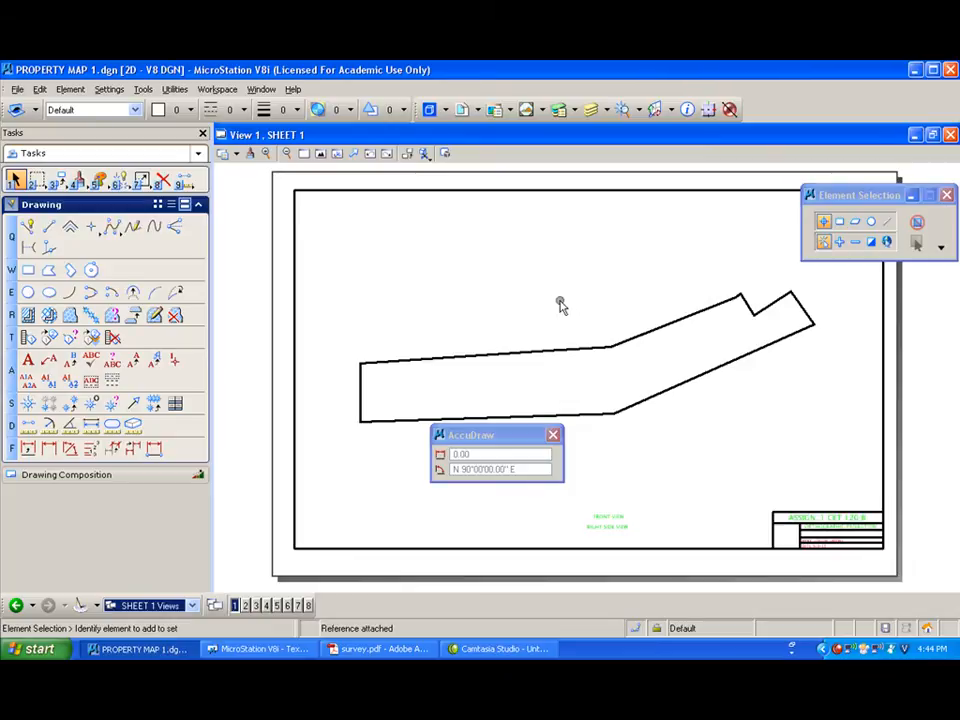
# Move the PRIMARY MODEL reference horizontally about 0.4 to the right within the sheet border
pyautogui.click(463, 110)
pyautogui.click(305, 342)
pyautogui.click(524, 254)
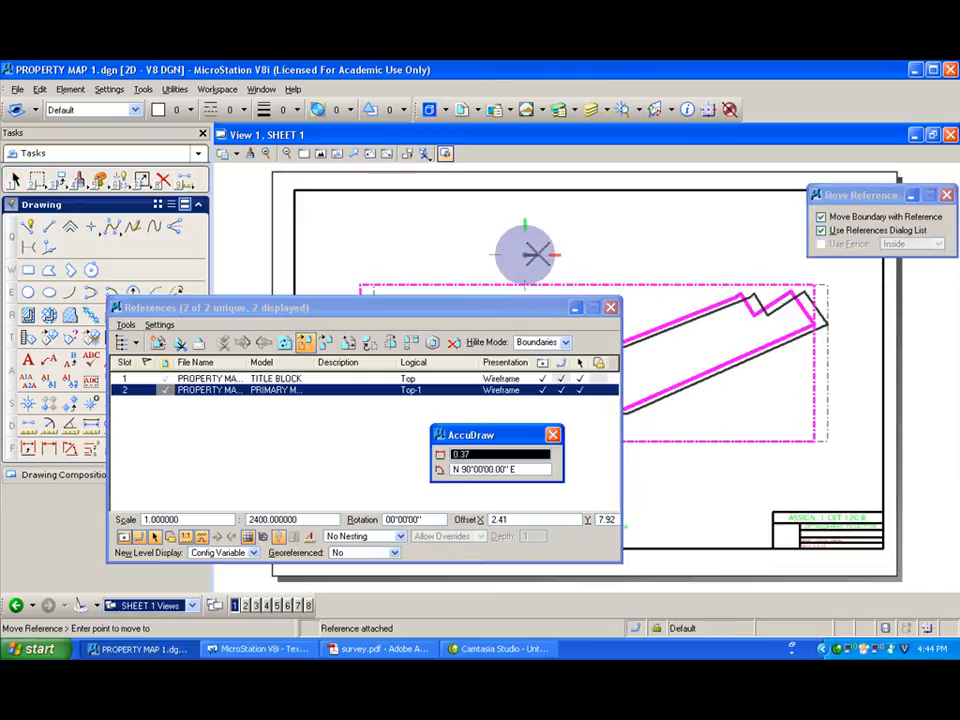
pyautogui.click(540, 254)
pyautogui.click(611, 308)
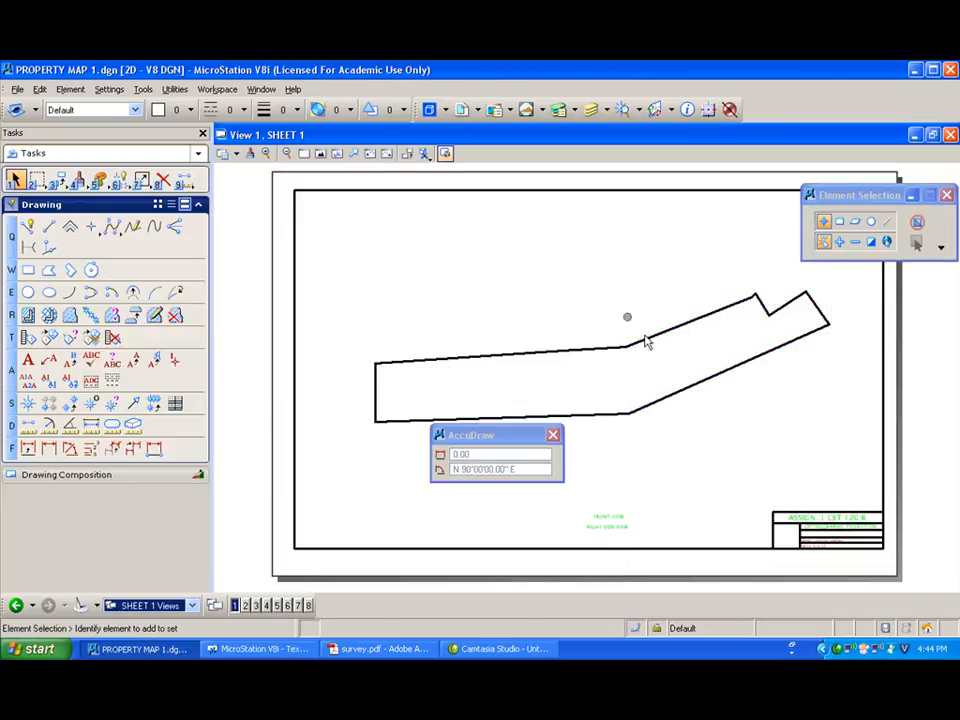
# Copy the DATE text from the title block's lowest row into the empty row above the name
pyautogui.scroll(5, 851, 553)
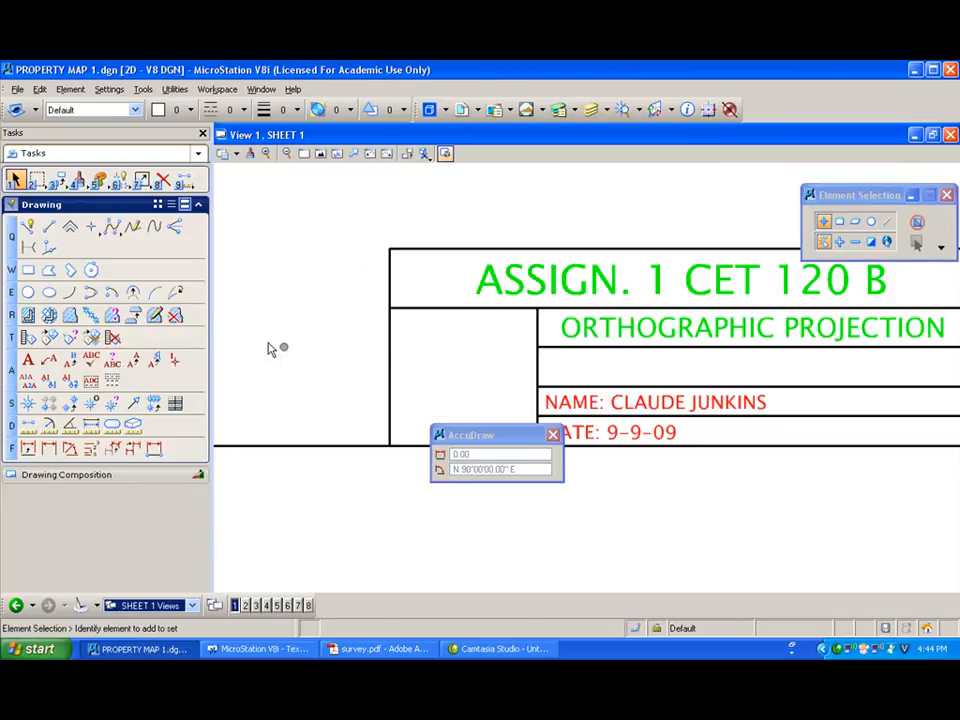
pyautogui.click(58, 180)
pyautogui.click(96, 195)
pyautogui.click(578, 439)
pyautogui.click(578, 377)
pyautogui.rightClick(575, 375)
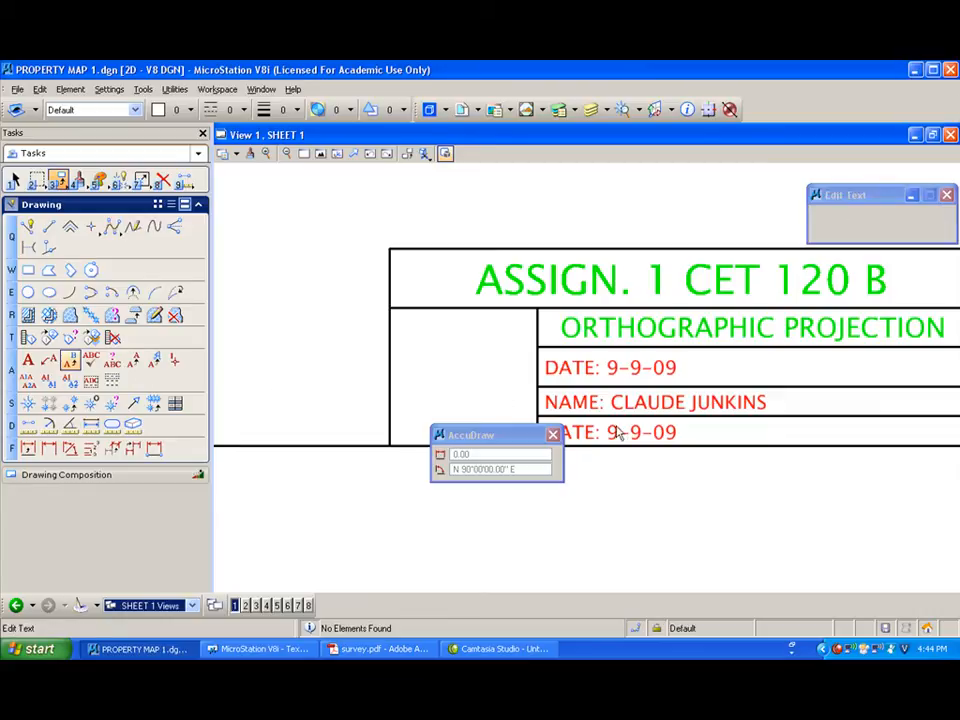
# Replace the DATE text in the title block's lowest row with SCALE: 1" = 200'
pyautogui.click(481, 432)
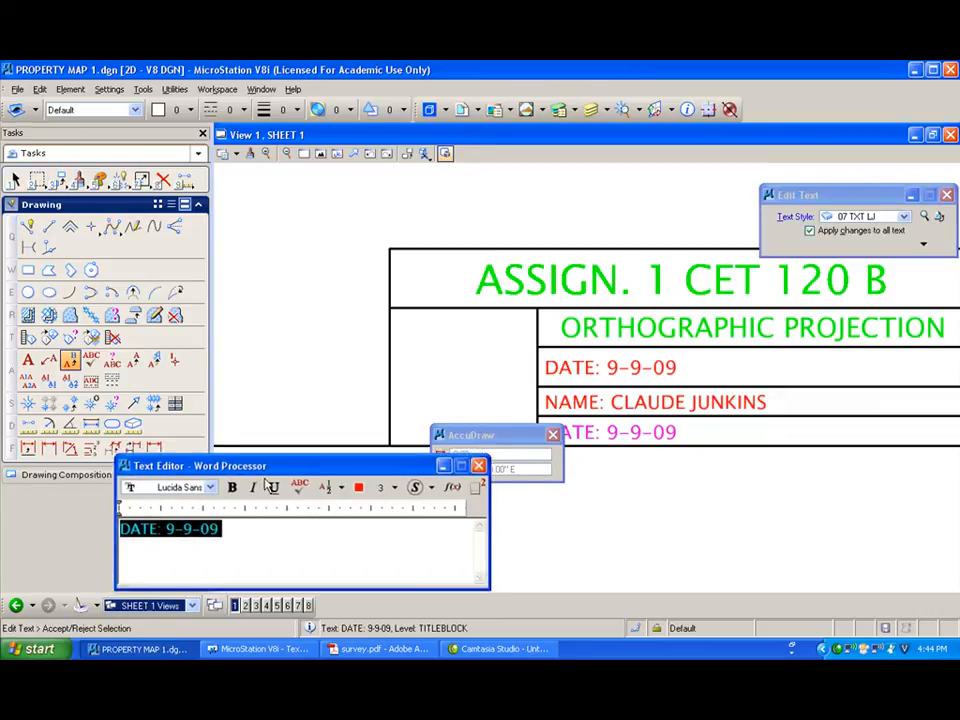
pyautogui.write('SCALE: 1" = 200\'')
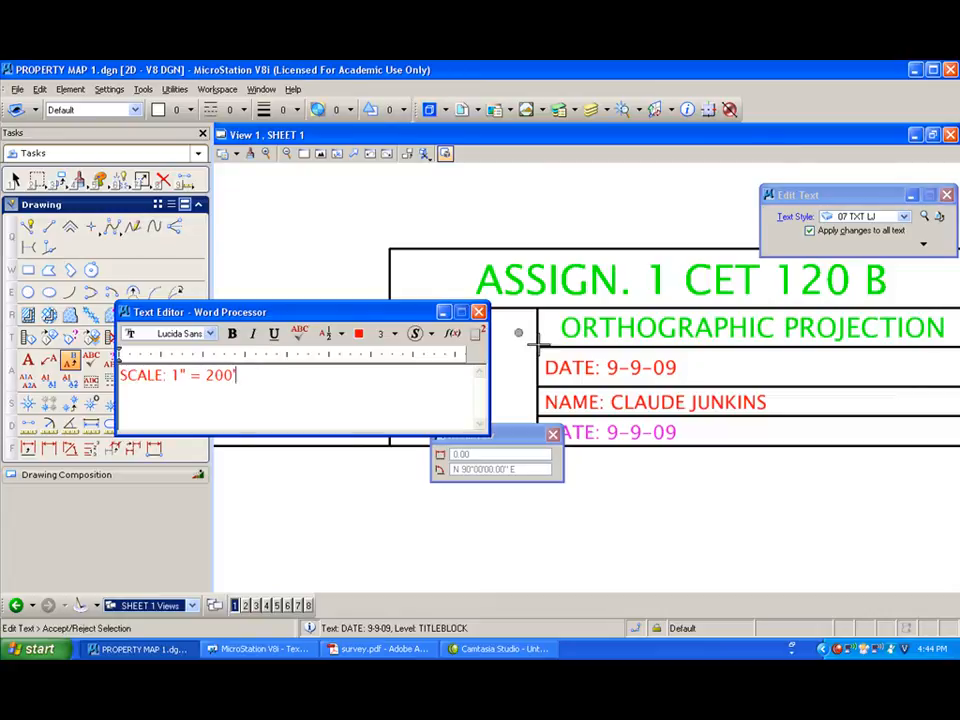
pyautogui.click(690, 358)
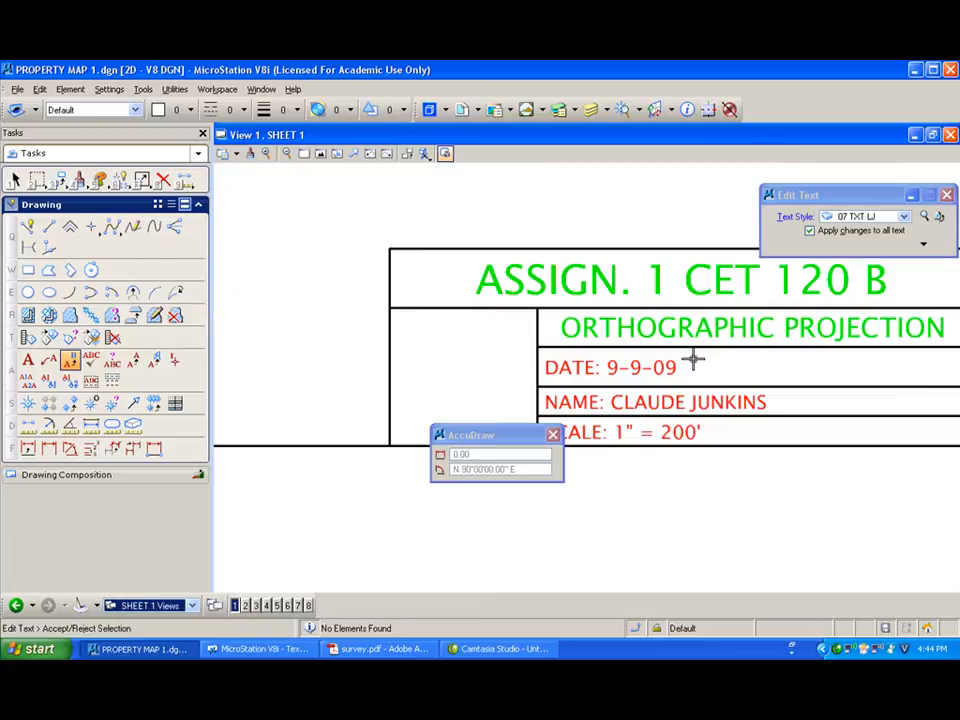
# Set the active element color to green (2) for marking the property corners
pyautogui.click(320, 155)
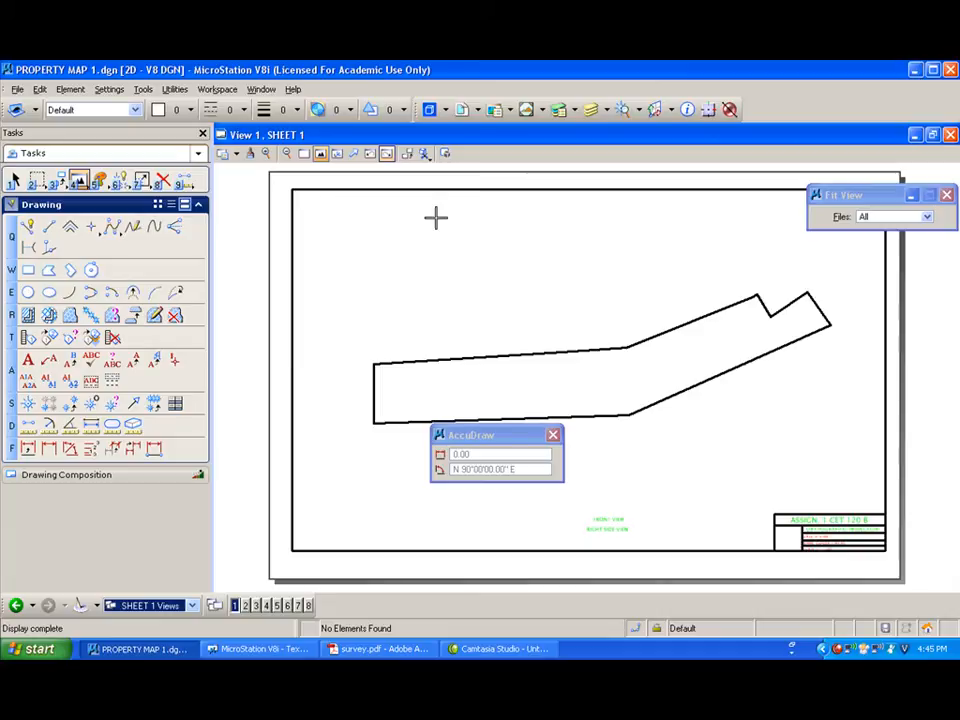
pyautogui.scroll(6, 362, 366)
pyautogui.scroll(3, 348, 350)
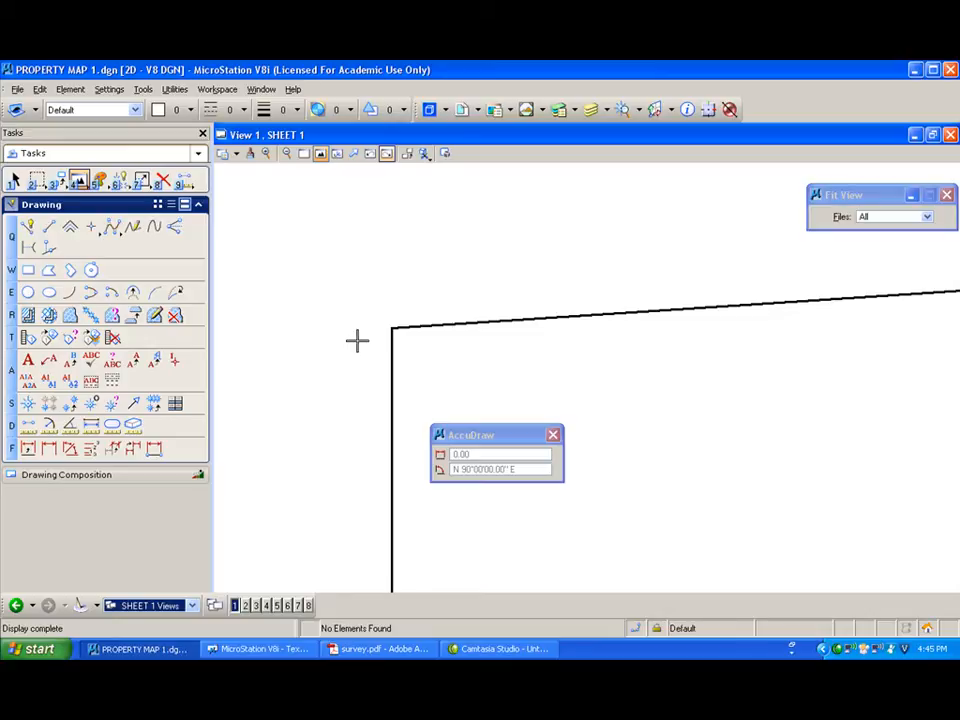
pyautogui.click(165, 110)
pyautogui.click(191, 174)
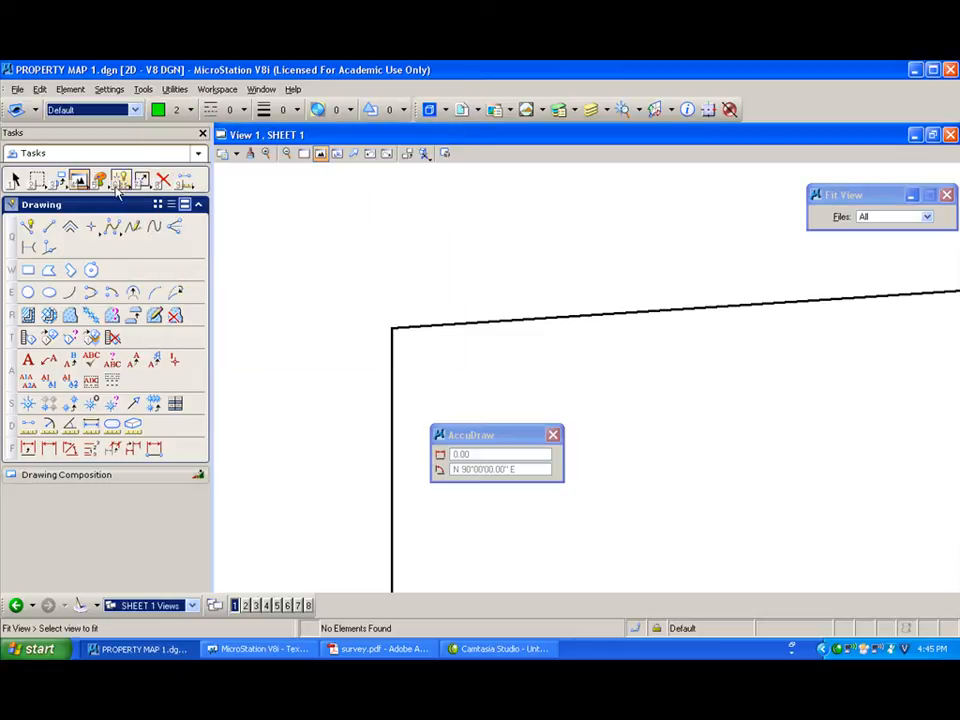
# Place a circle by center with a radius of .01 on the upper-left corner of the property boundary
pyautogui.click(27, 292)
pyautogui.click(392, 326)
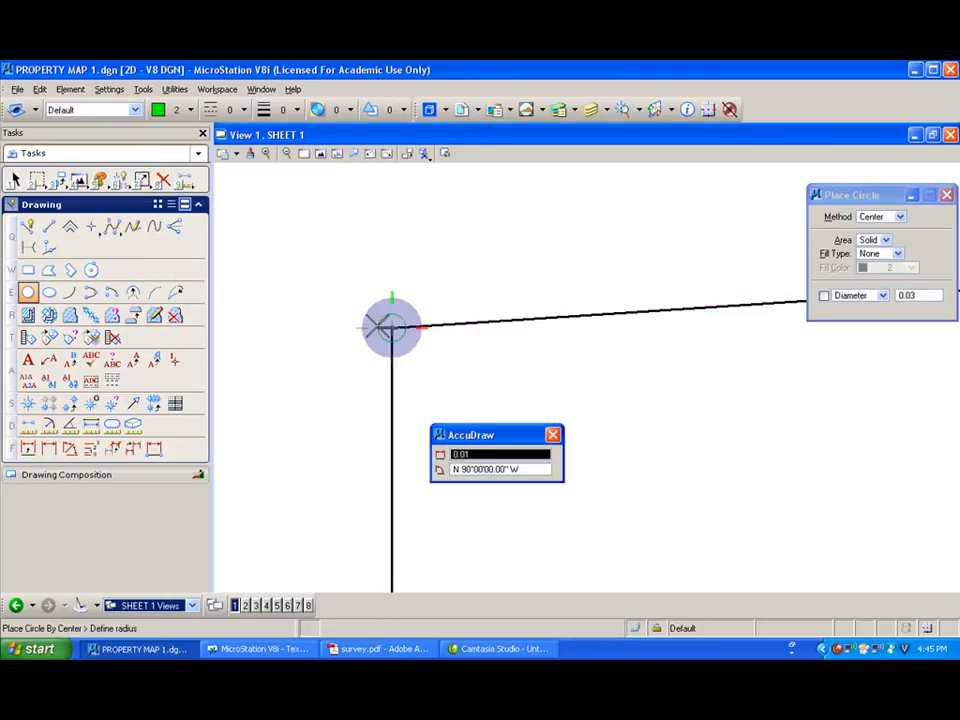
pyautogui.write('1')
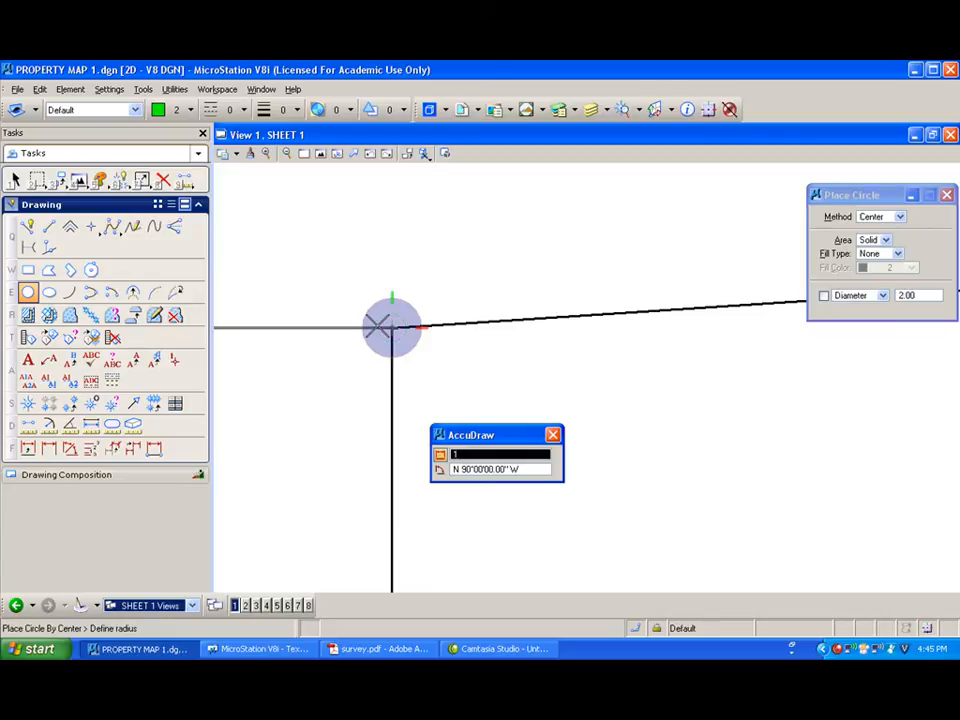
pyautogui.click(378, 326)
pyautogui.click(391, 327)
pyautogui.scroll(1, 381, 327)
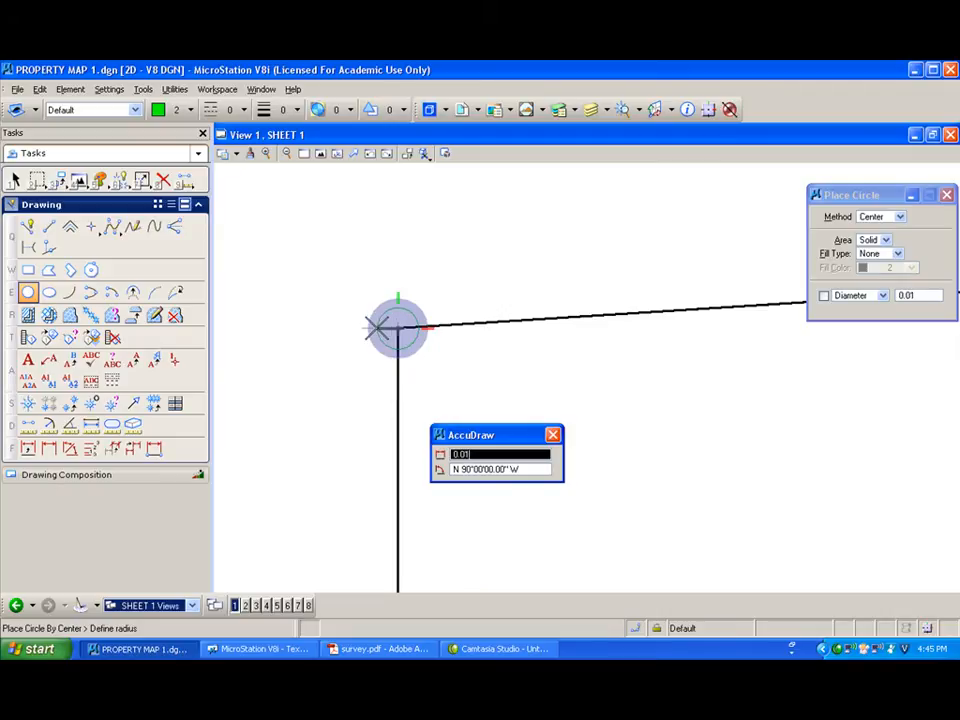
pyautogui.write('.01')
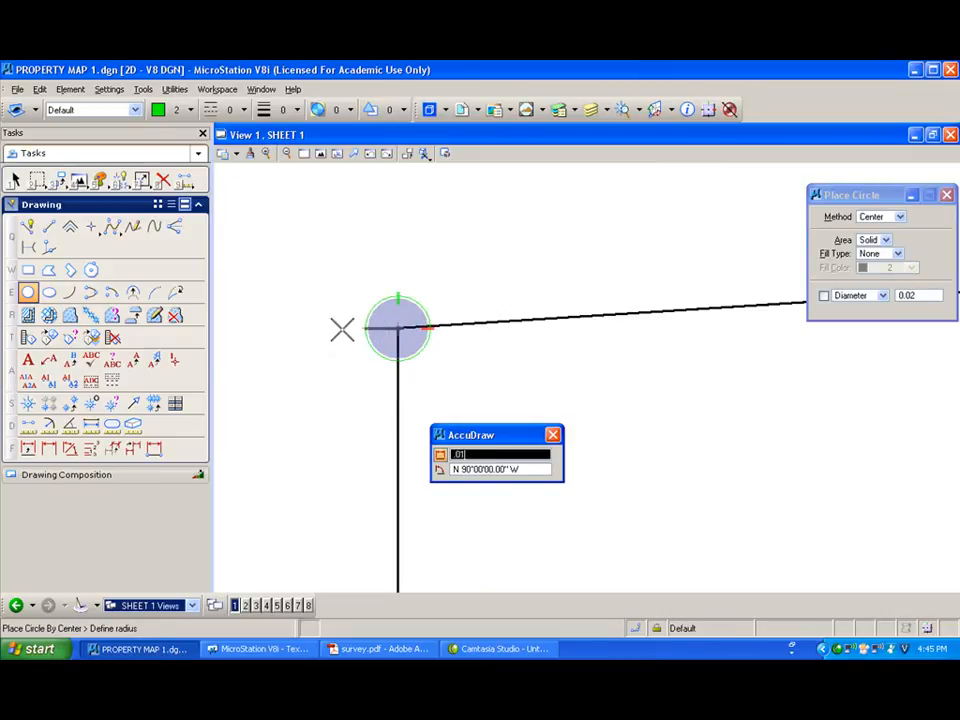
pyautogui.click(343, 330)
# Check the size of the corner circle up close and against the whole sheet
pyautogui.scroll(-4, 343, 330)
pyautogui.scroll(5, 343, 325)
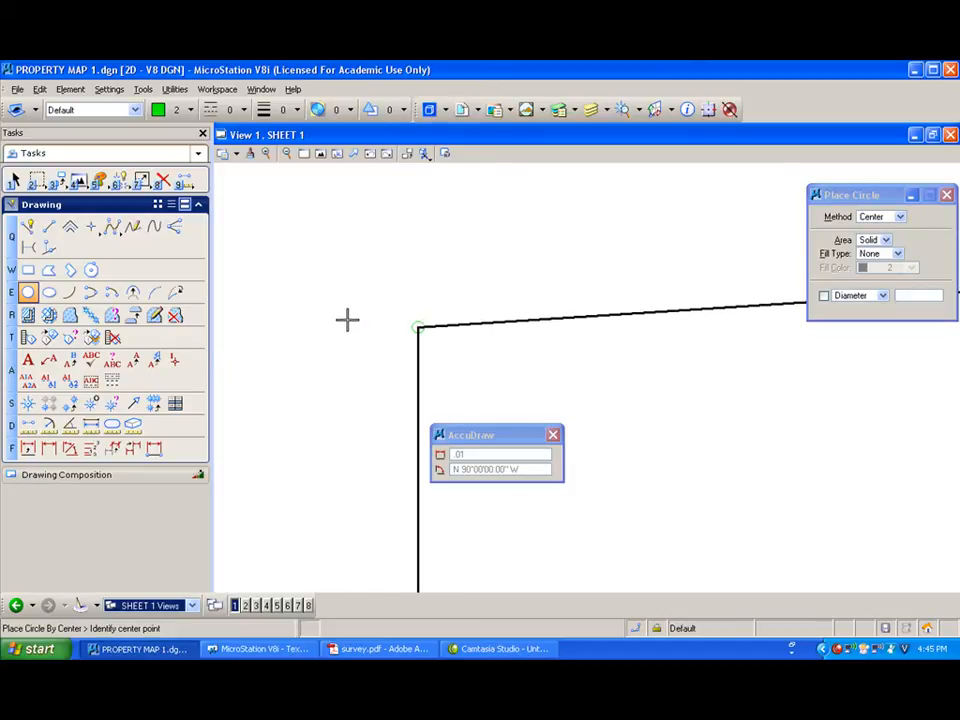
pyautogui.scroll(2, 488, 373)
pyautogui.scroll(-1, 413, 363)
pyautogui.scroll(-4, 411, 363)
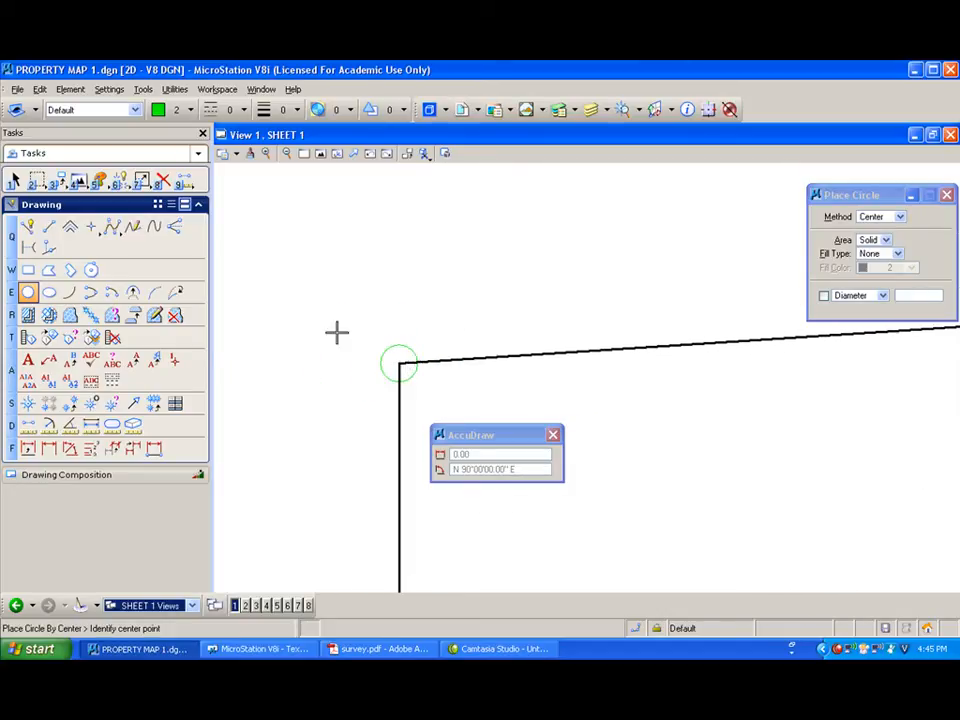
pyautogui.scroll(-2, 311, 291)
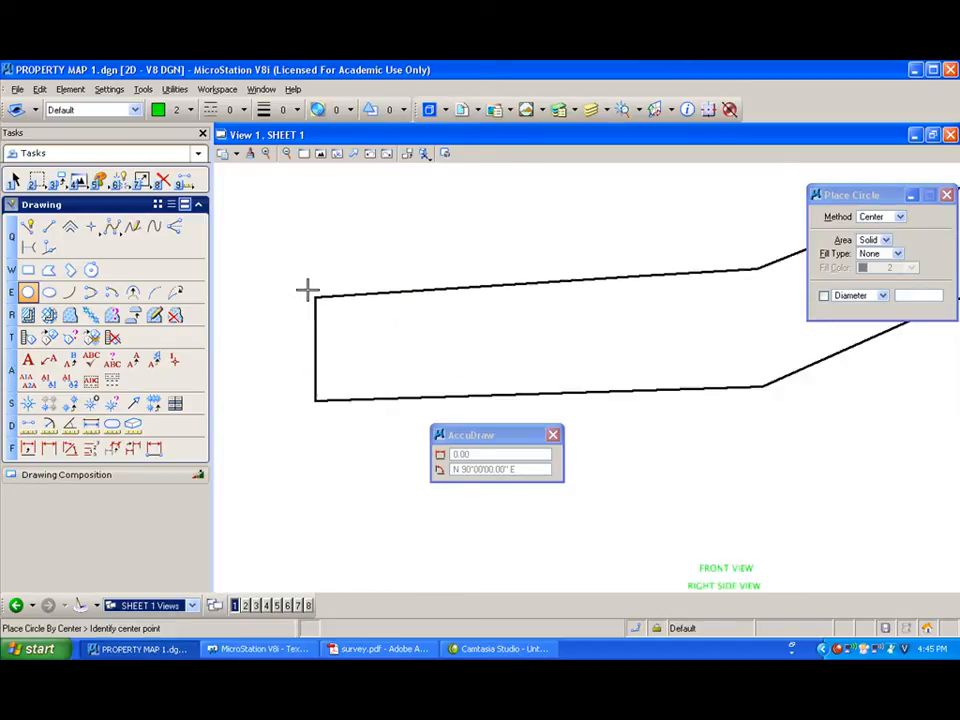
pyautogui.click(320, 154)
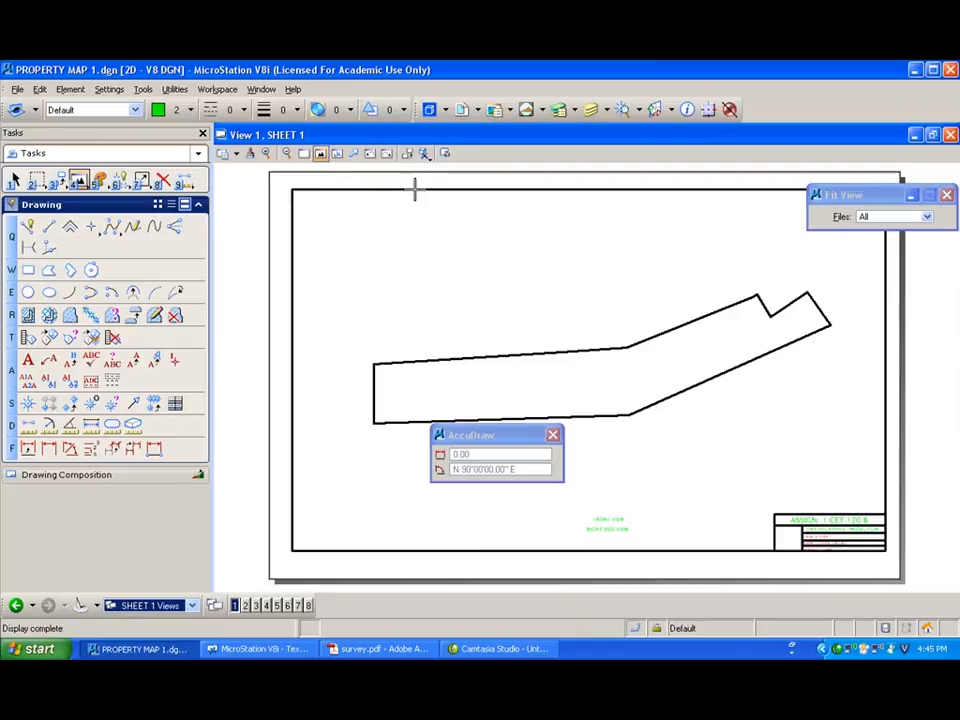
pyautogui.scroll(2, 495, 340)
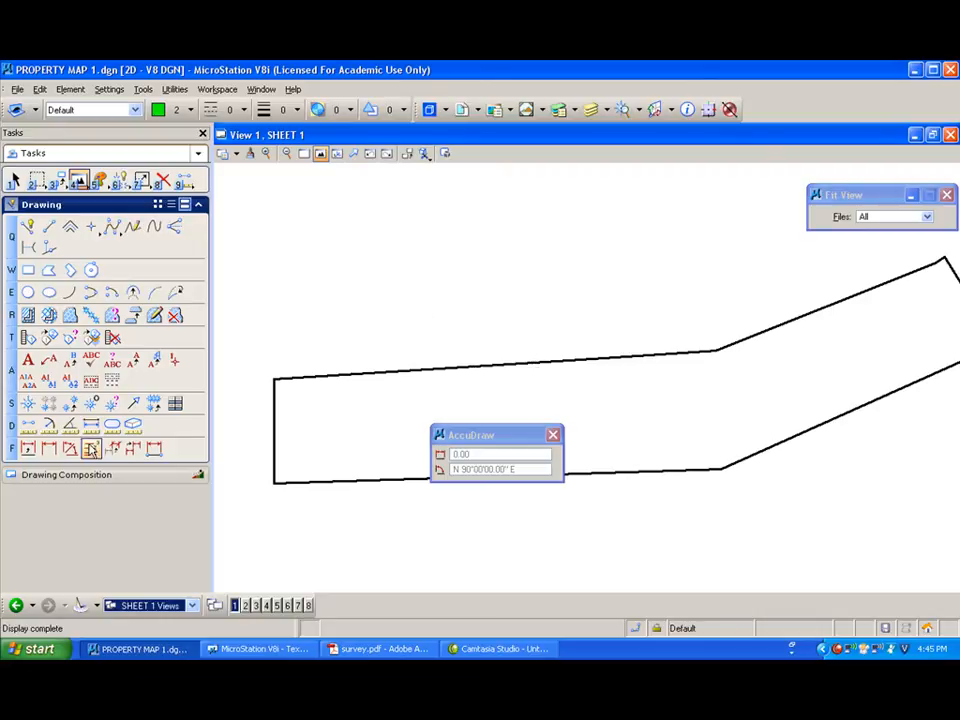
pyautogui.click(70, 448)
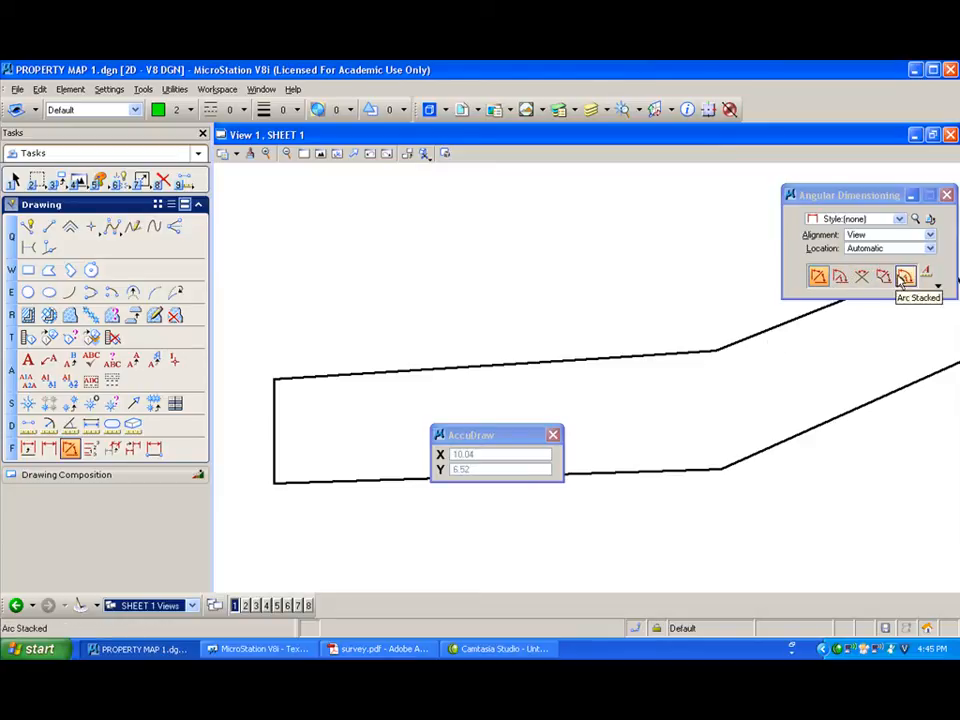
pyautogui.click(840, 277)
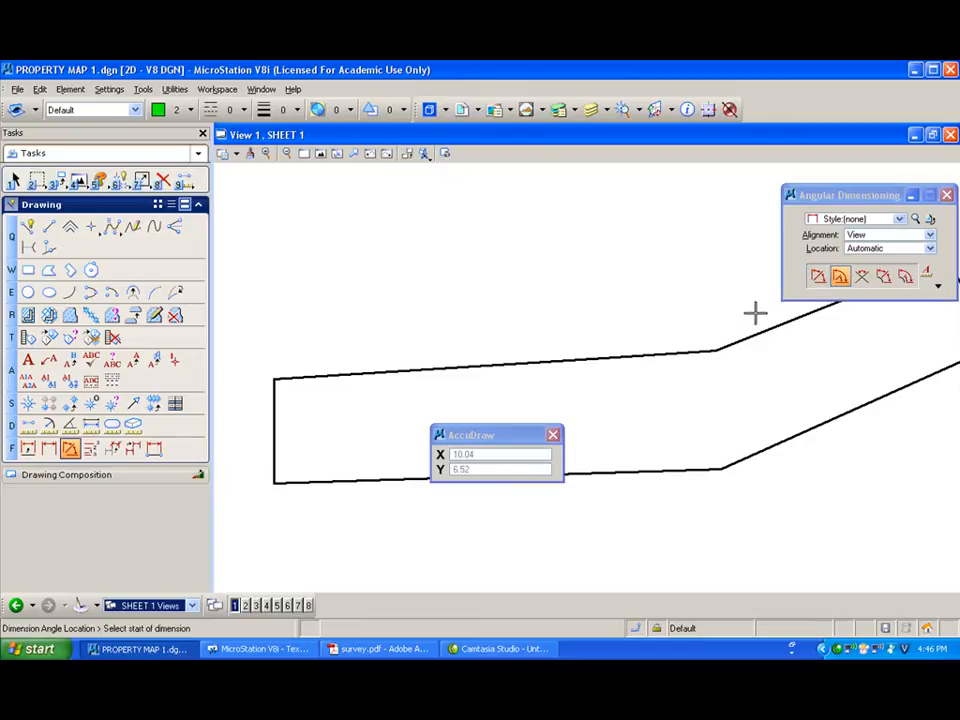
pyautogui.click(561, 360)
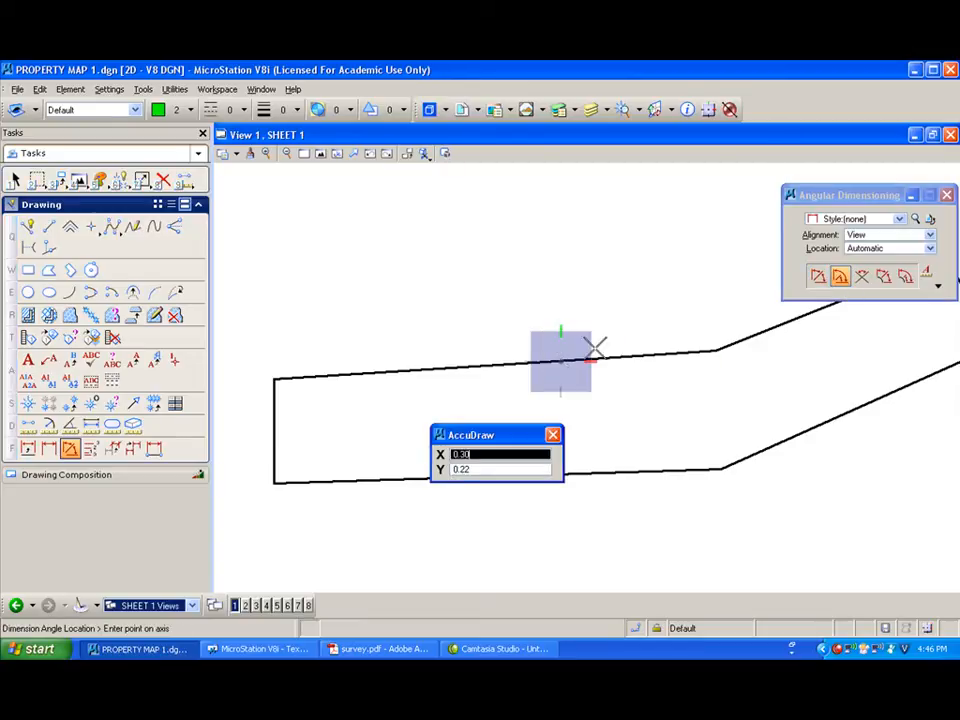
pyautogui.click(656, 362)
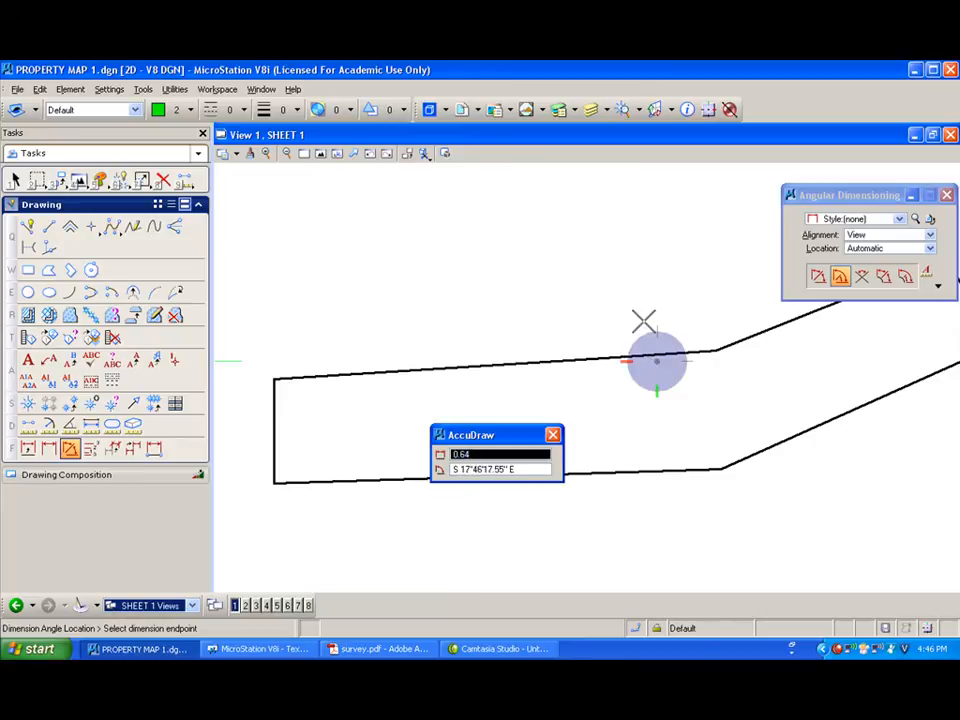
pyautogui.rightClick(641, 318)
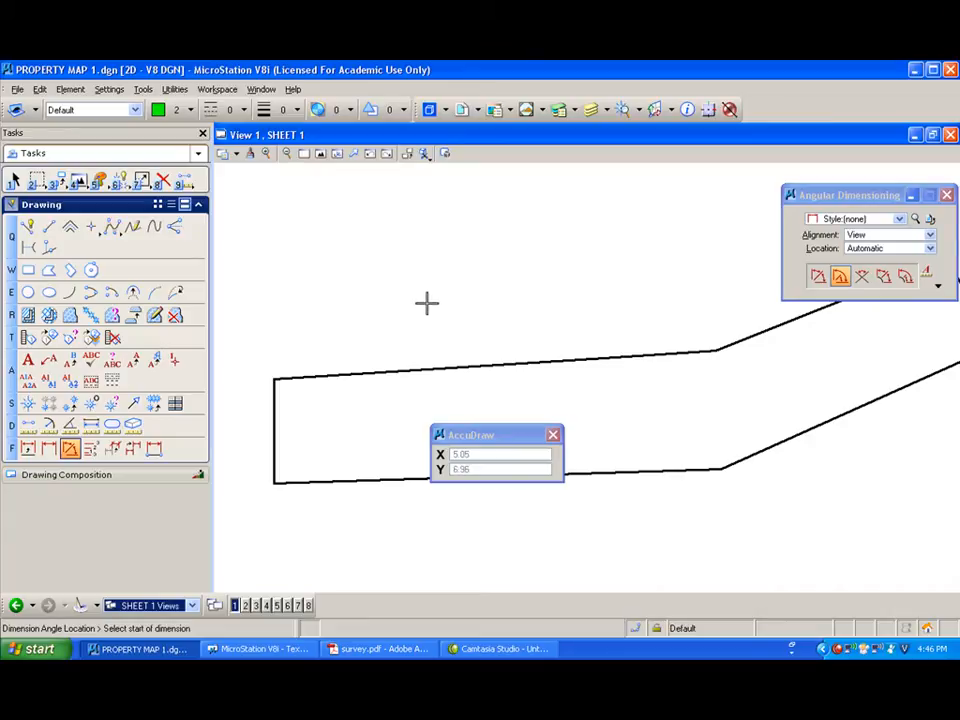
# Set up text placement with the 07 TXT CJ text style and the Above Element method
pyautogui.click(28, 361)
pyautogui.click(902, 231)
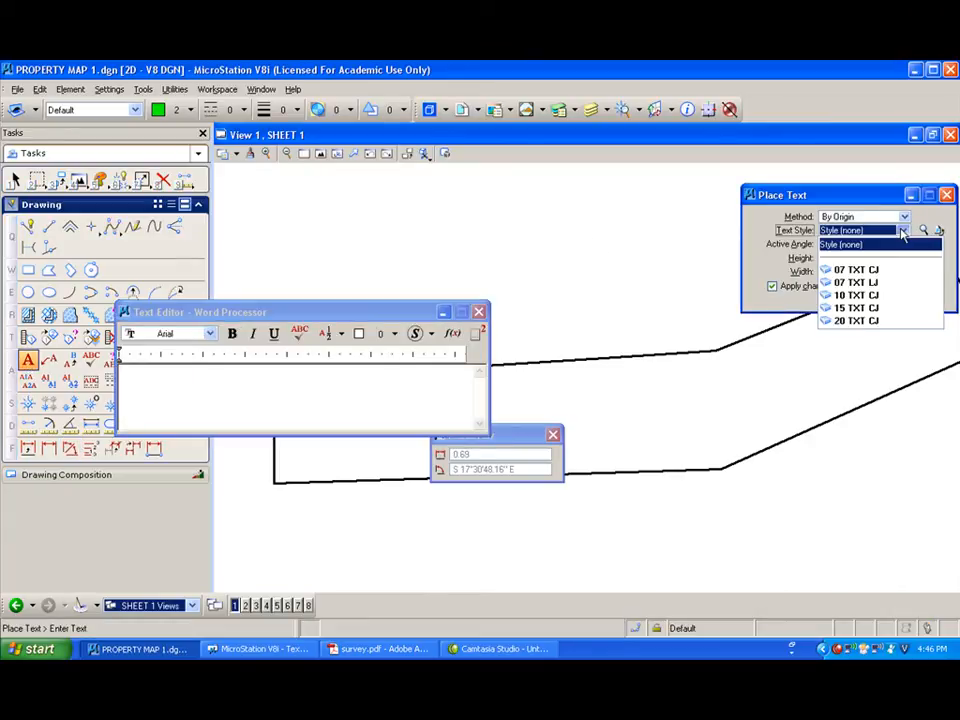
pyautogui.click(866, 272)
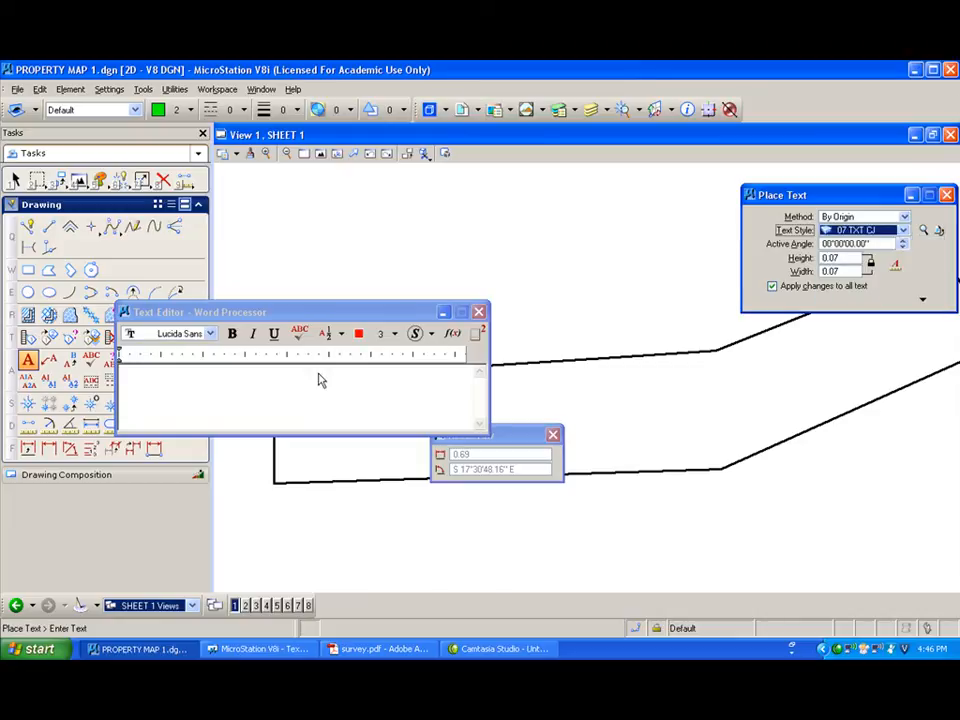
pyautogui.moveTo(288, 314); pyautogui.dragTo(450, 184)
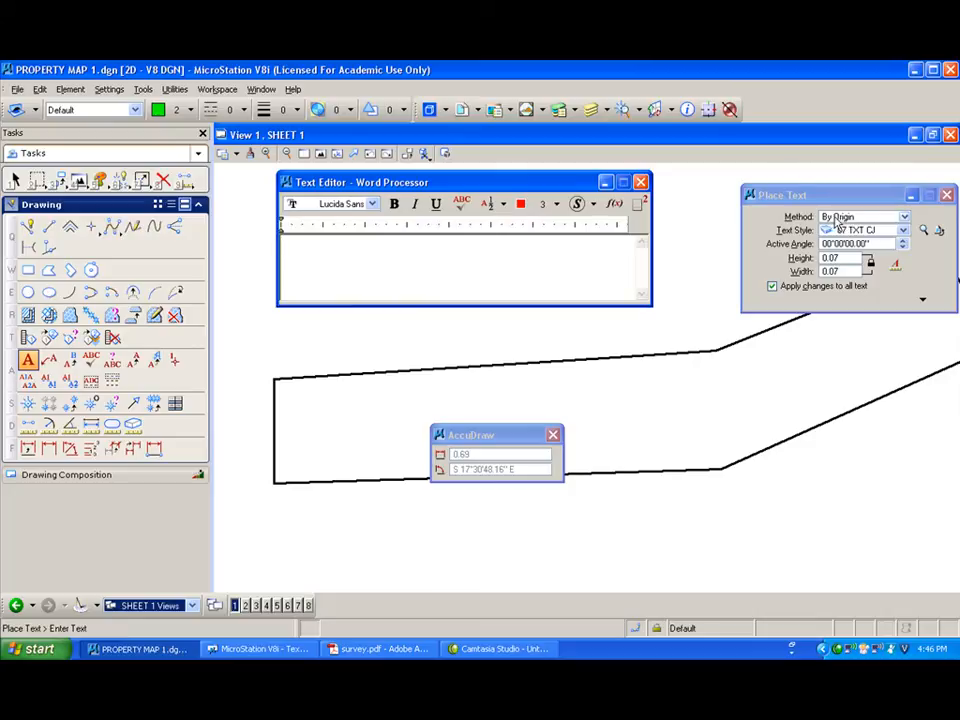
pyautogui.click(904, 217)
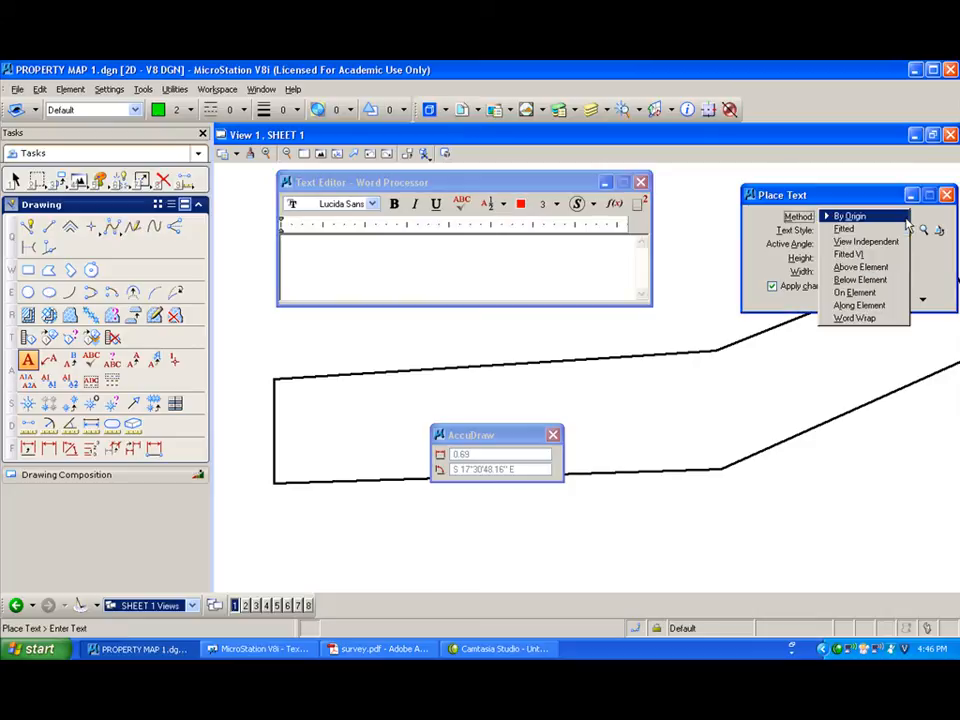
pyautogui.click(860, 267)
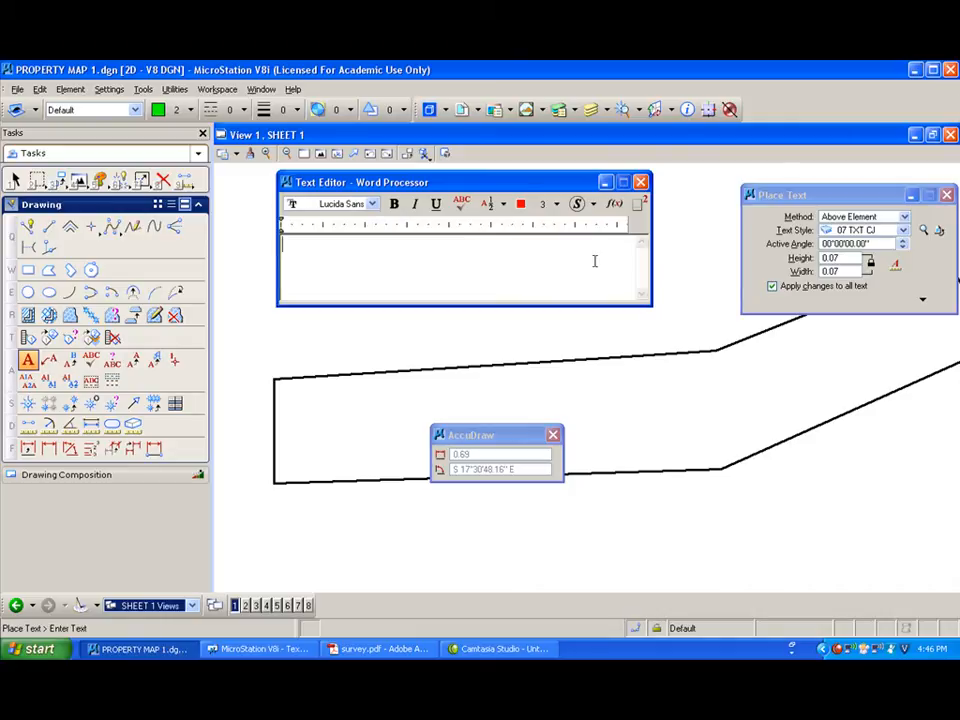
# Place the bearing and distance text N 86^17'23" E 1,019.19 above the property's long upper-left boundary line
pyautogui.write('N 86^')
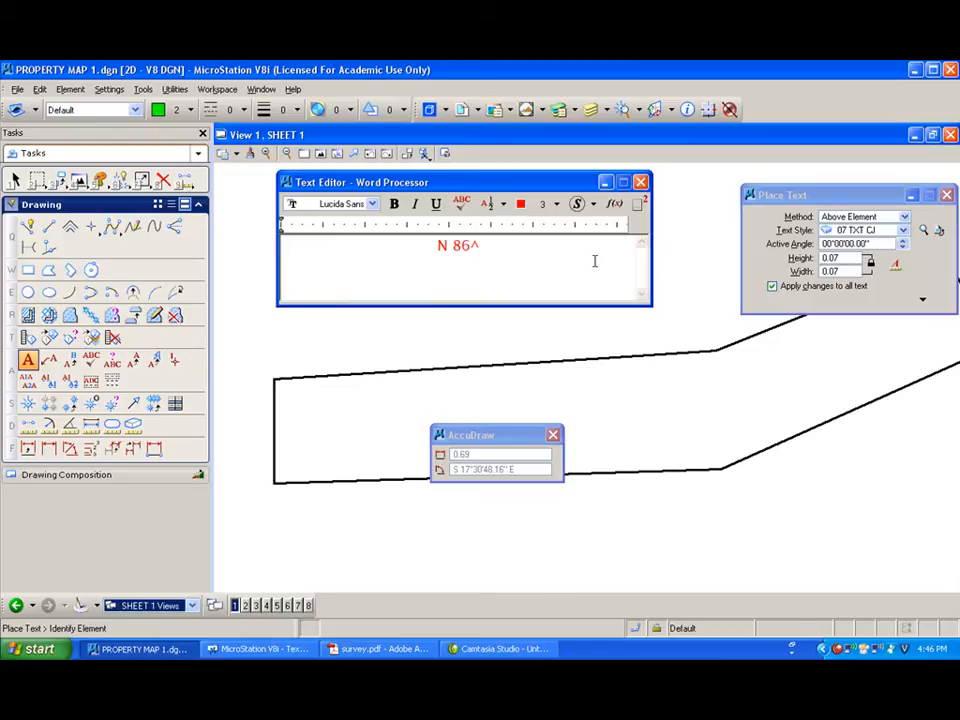
pyautogui.write('17')
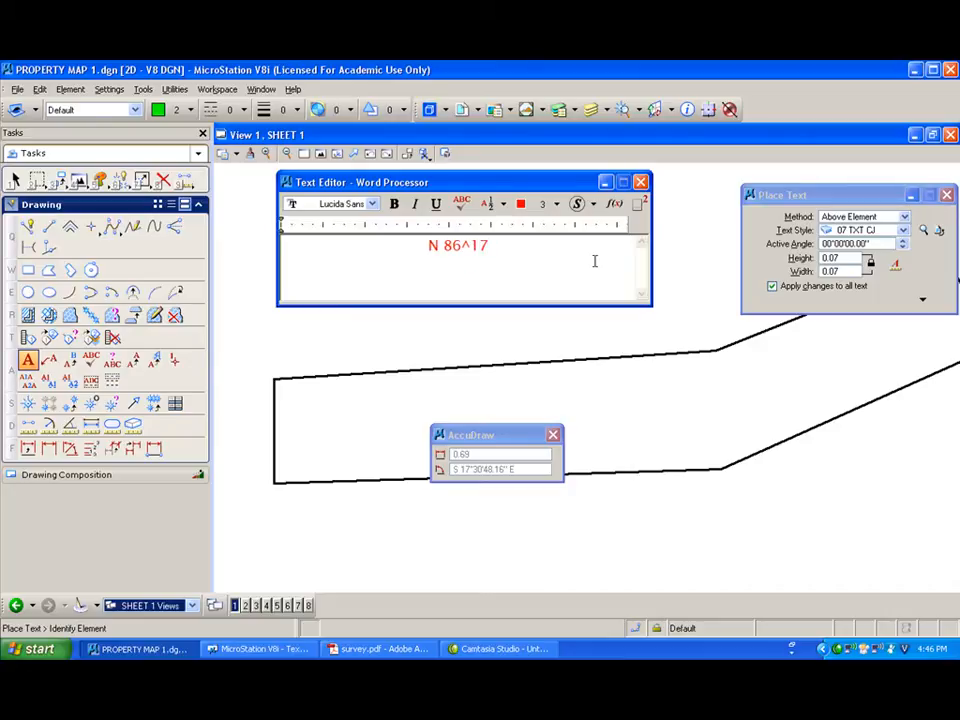
pyautogui.write("'")
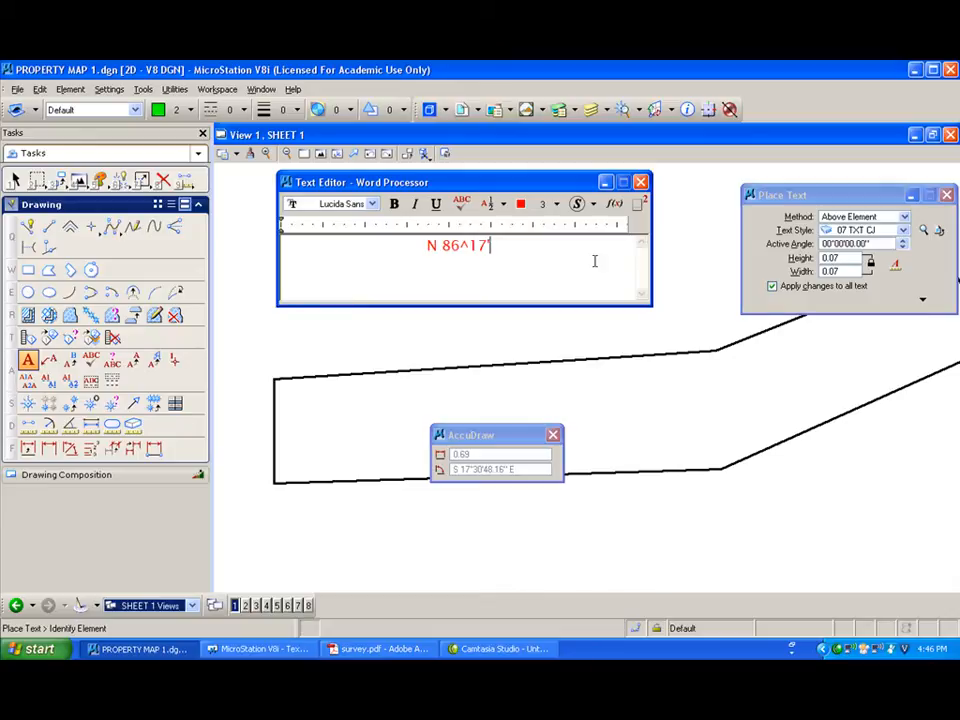
pyautogui.write('23')
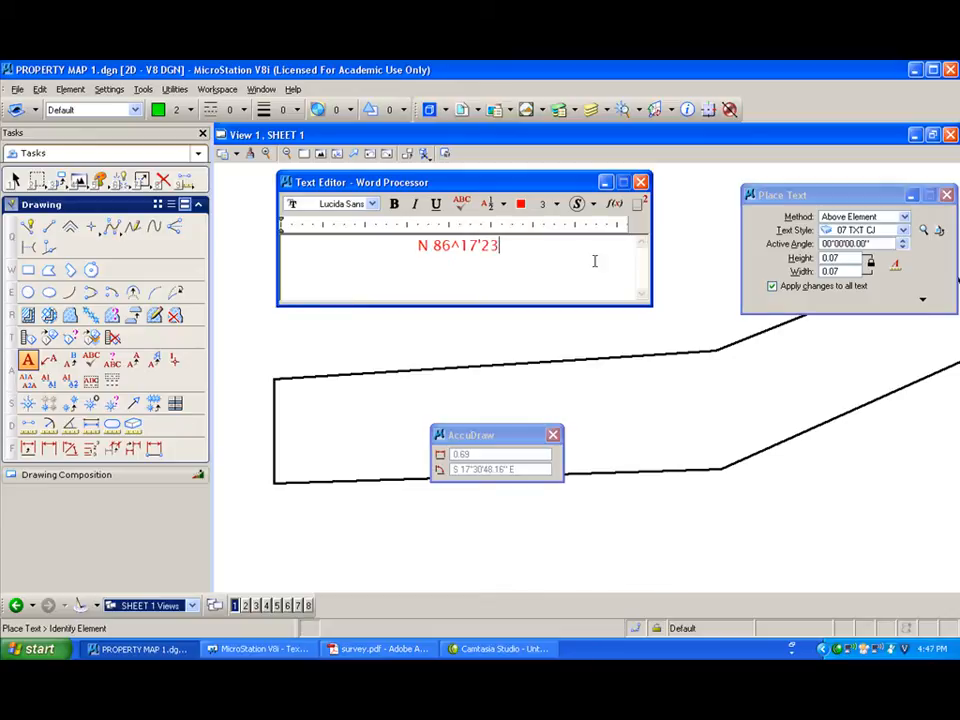
pyautogui.write('"')
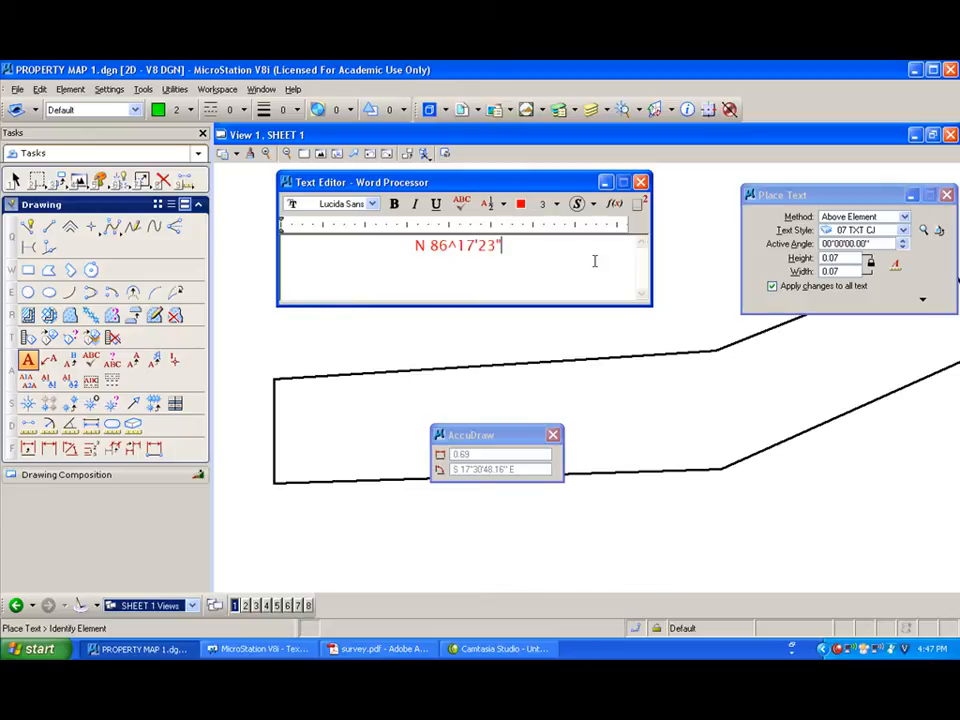
pyautogui.write(' E')
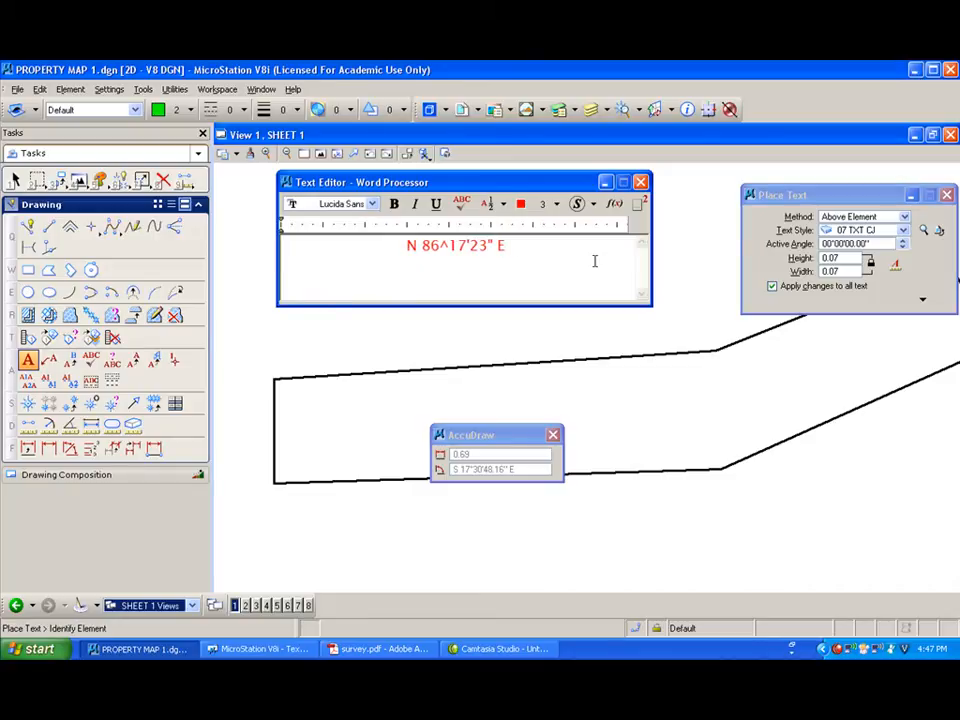
pyautogui.write(' 1,019.19')
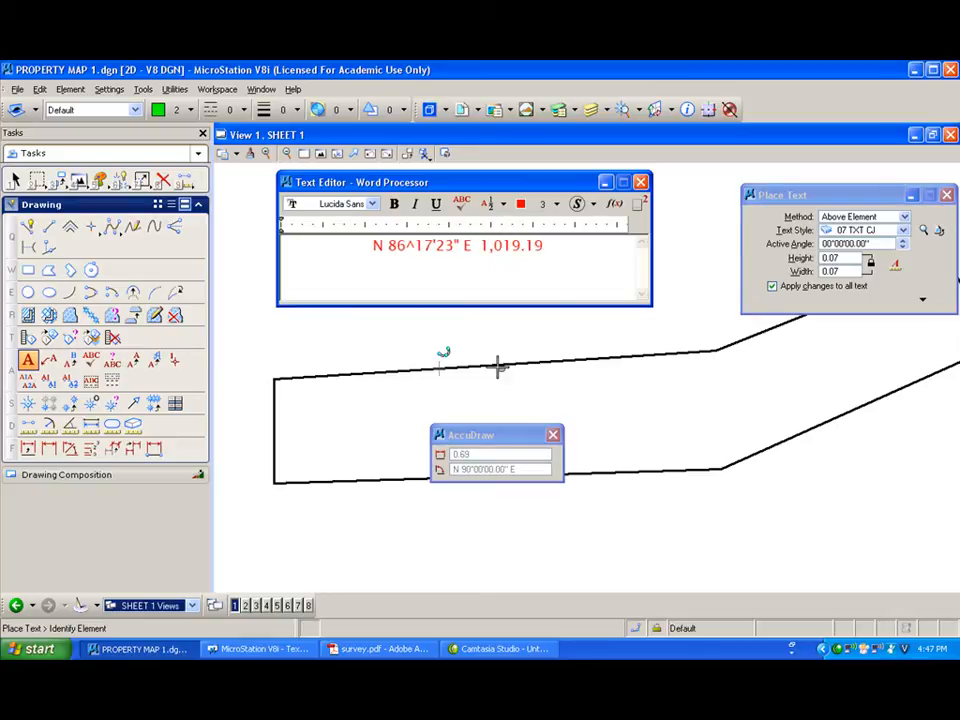
pyautogui.click(442, 363)
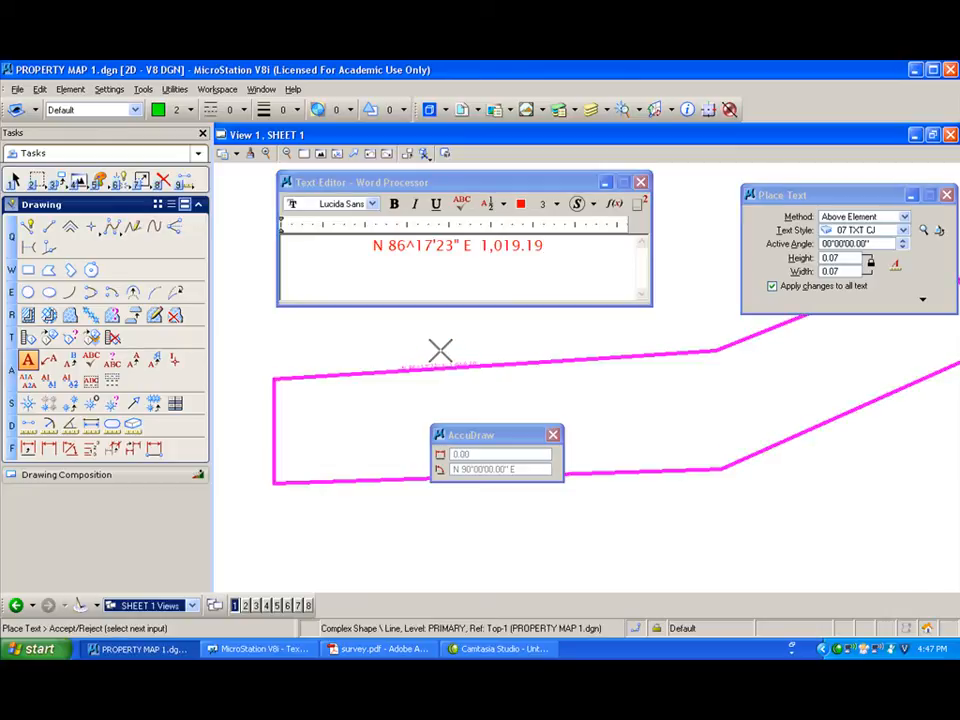
pyautogui.click(440, 352)
pyautogui.scroll(5, 410, 360)
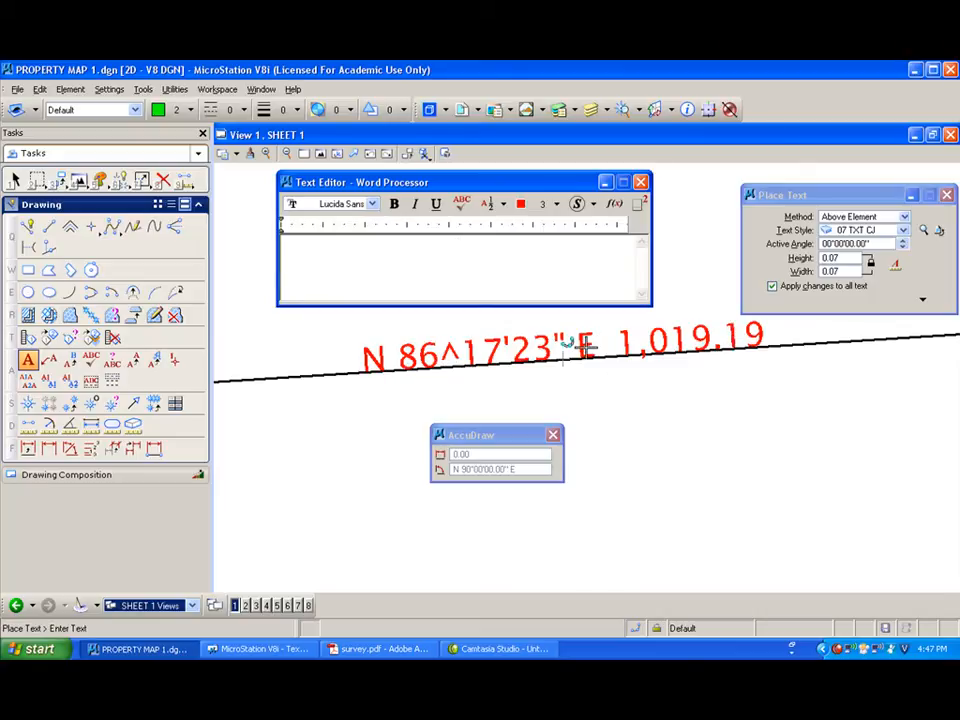
# Change the font of the 07 TXT CJ text style to 3 ENGINEERING
pyautogui.click(900, 237)
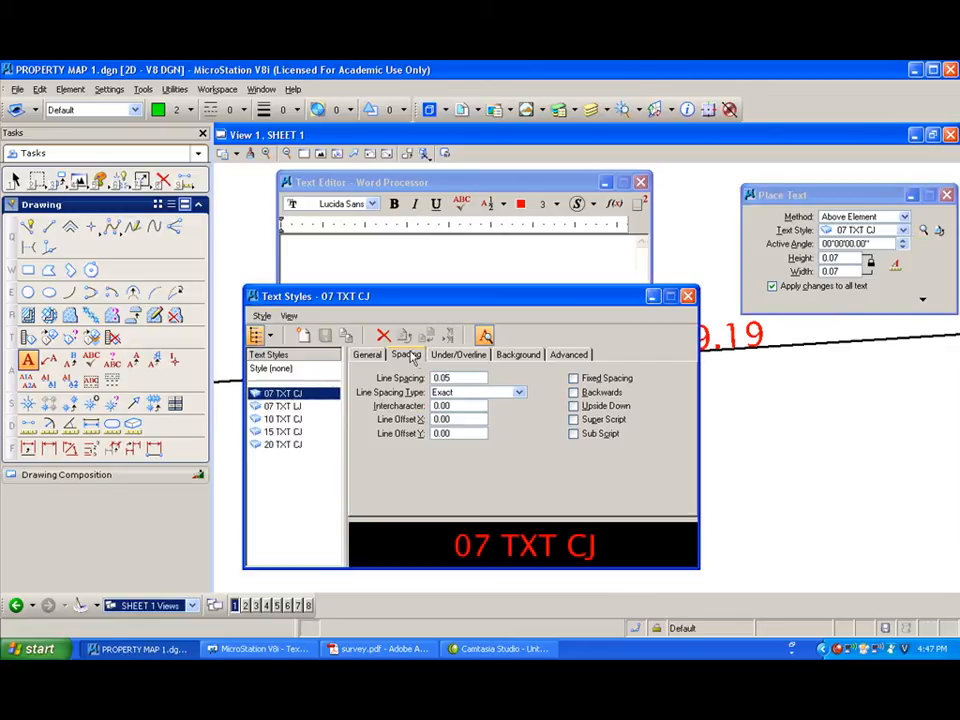
pyautogui.click(366, 356)
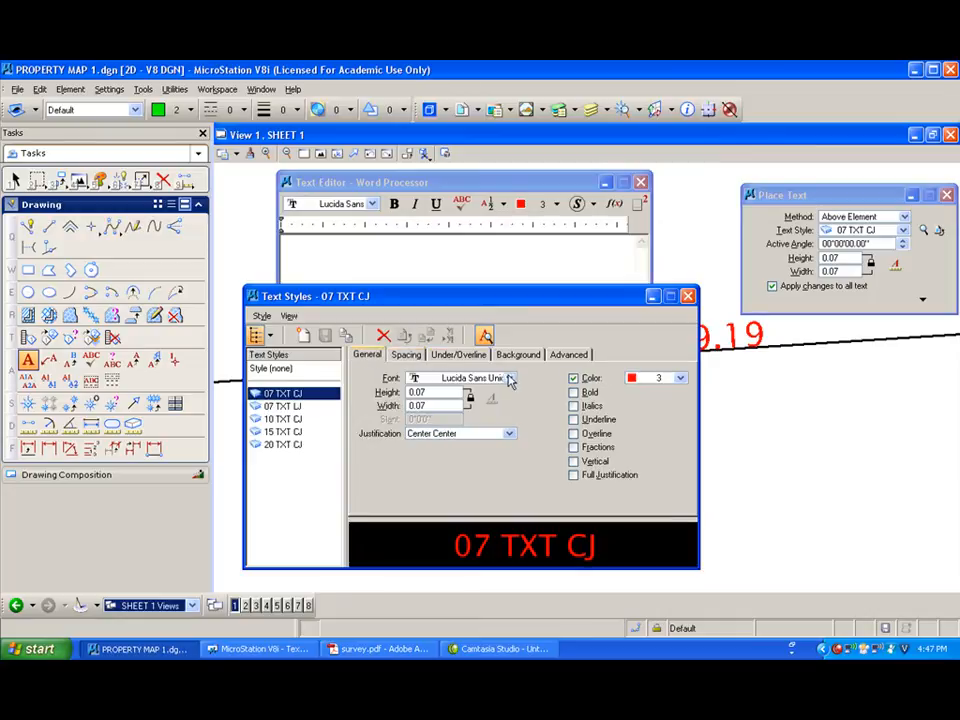
pyautogui.click(509, 378)
pyautogui.moveTo(590, 533); pyautogui.dragTo(591, 403)
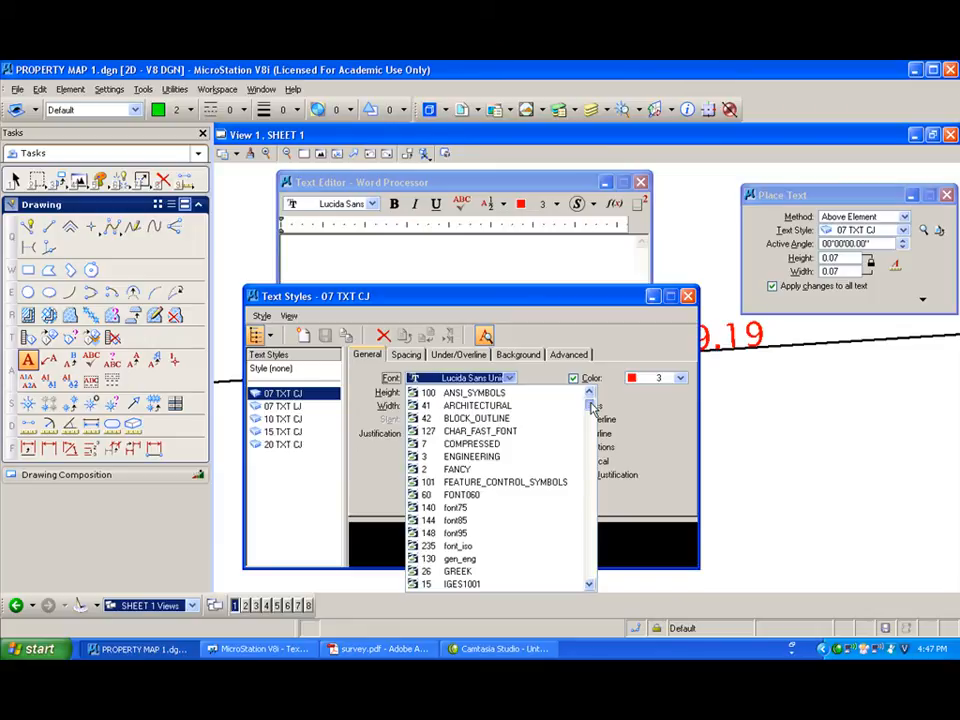
pyautogui.click(500, 457)
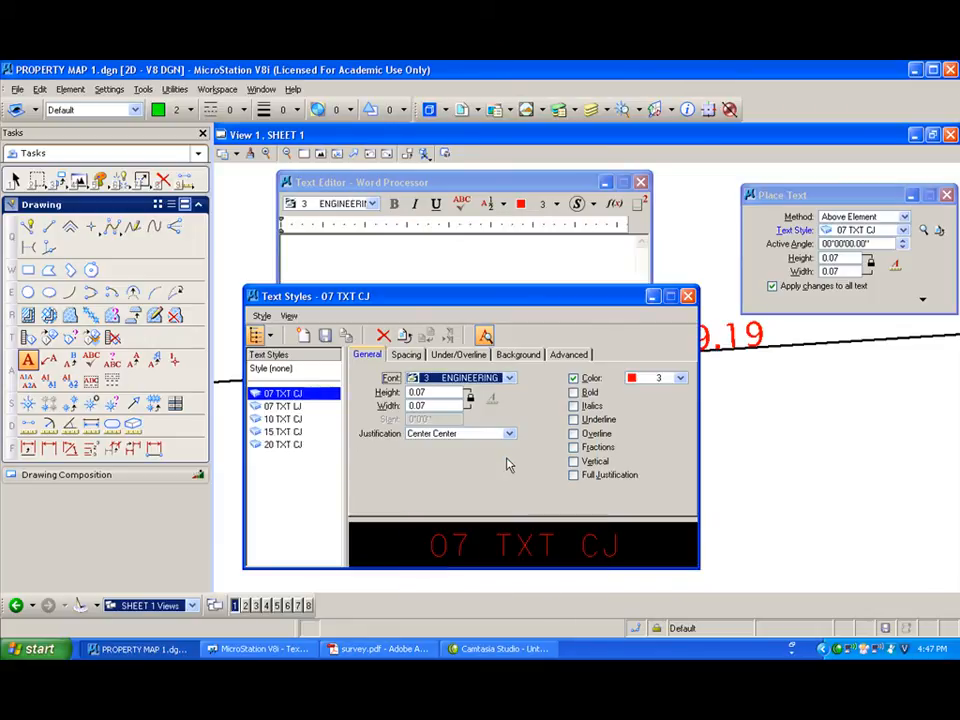
# Save the edited 07 TXT CJ text style and close the text style settings
pyautogui.click(325, 337)
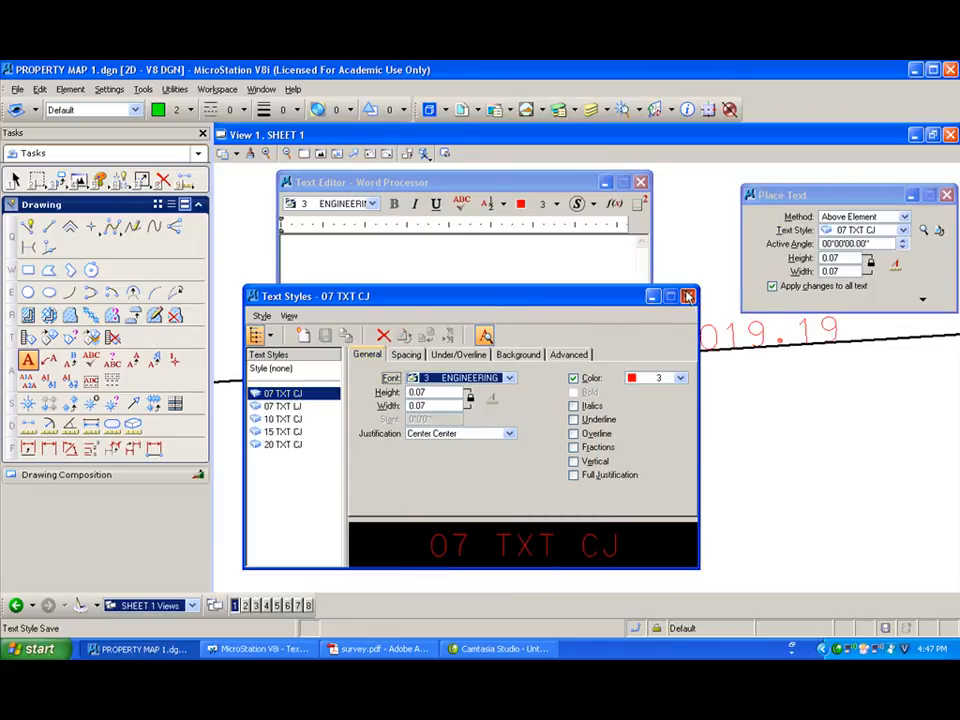
pyautogui.click(688, 296)
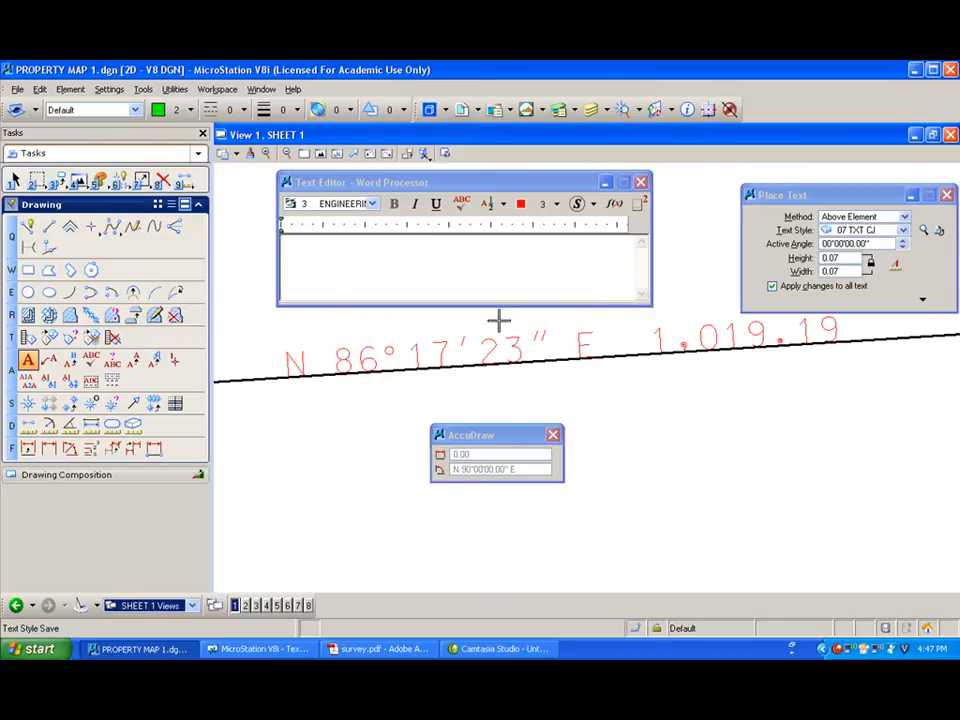
pyautogui.click(58, 180)
pyautogui.click(110, 213)
pyautogui.click(441, 345)
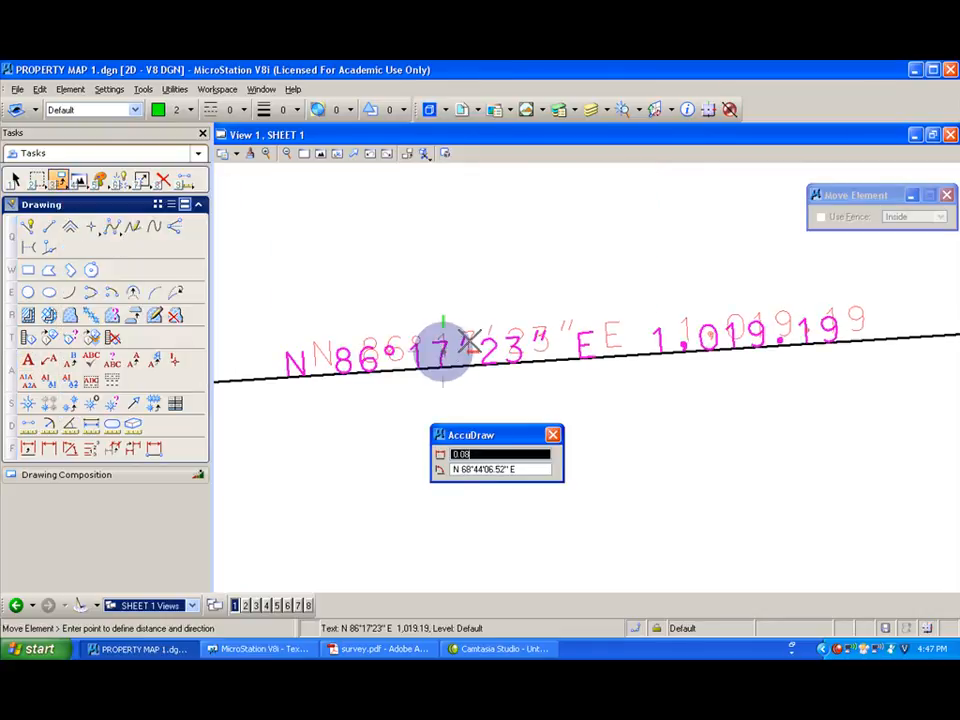
pyautogui.click(443, 342)
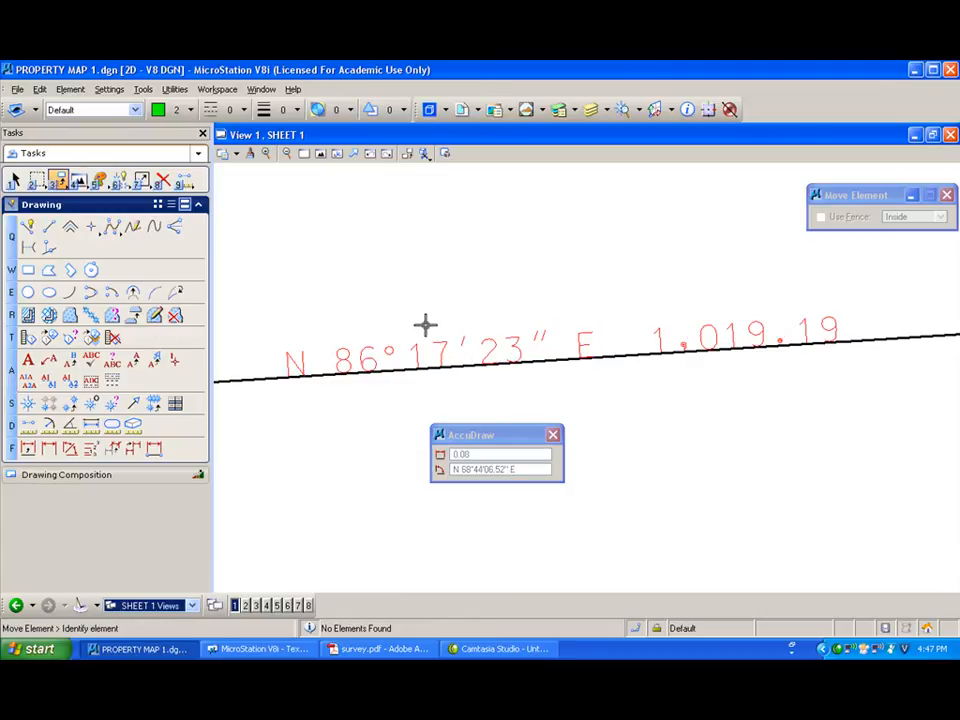
# Set the line spacing of the 07 TXT CJ text style to 1 and save the style
pyautogui.click(28, 360)
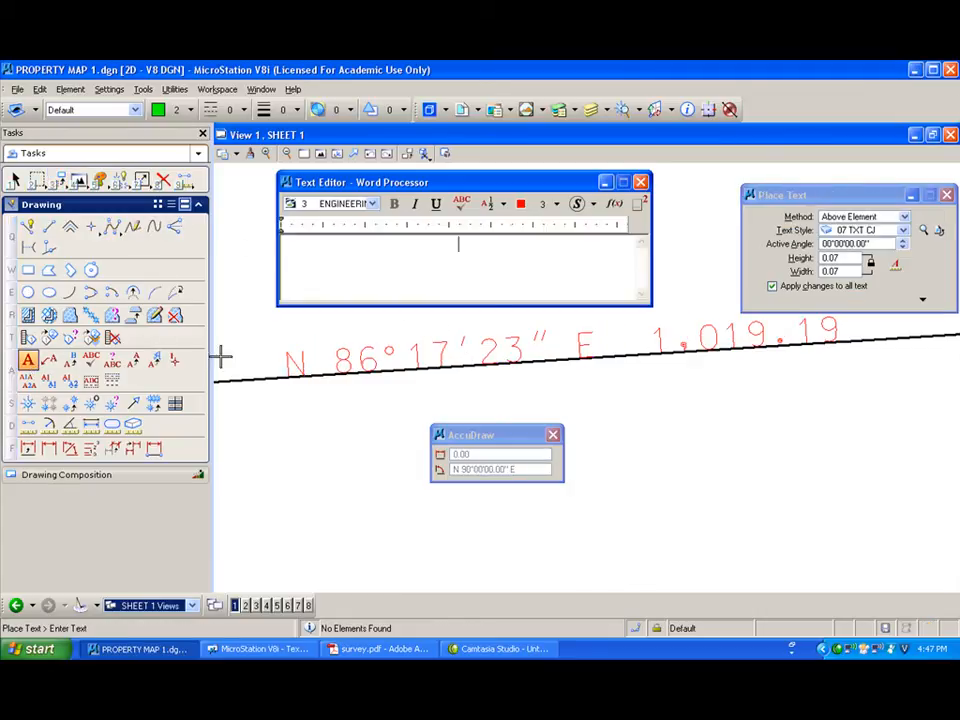
pyautogui.click(922, 298)
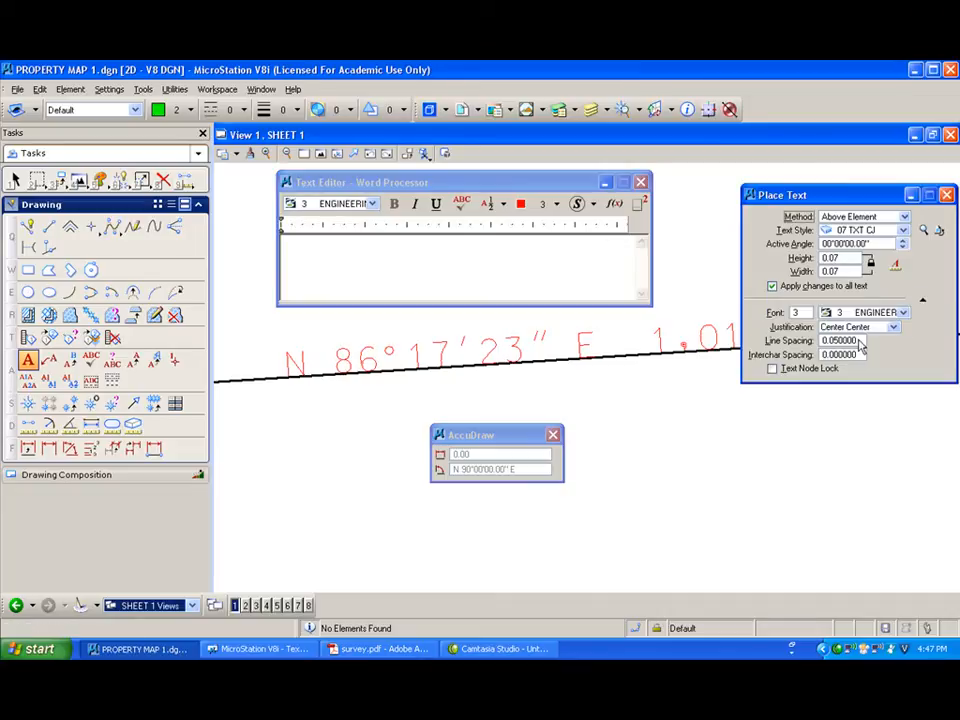
pyautogui.click(773, 343)
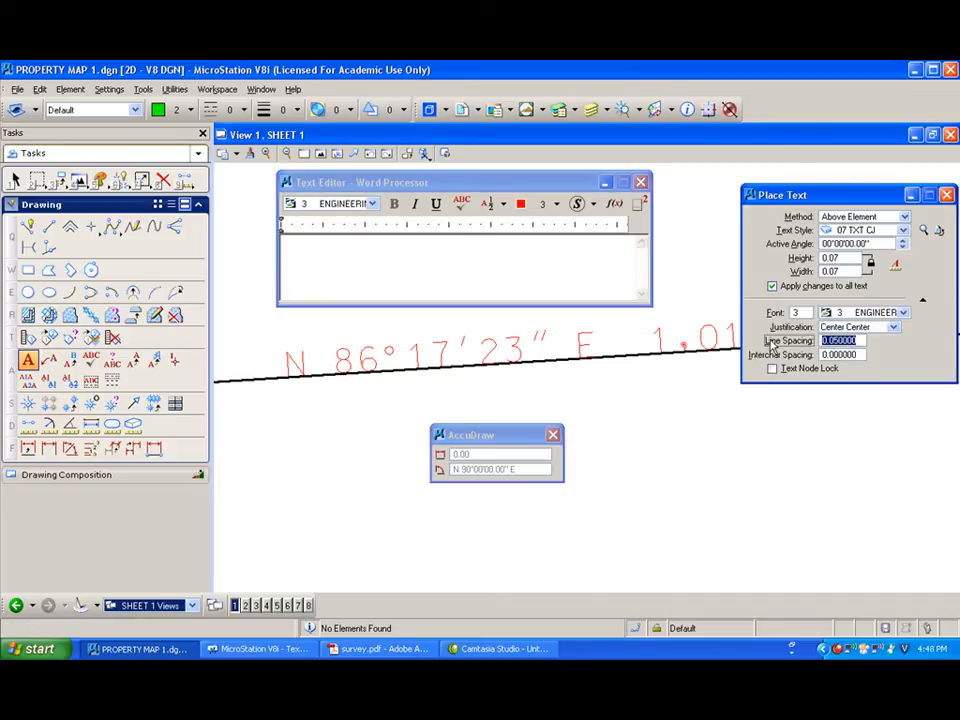
pyautogui.write('1')
pyautogui.press('Tab')
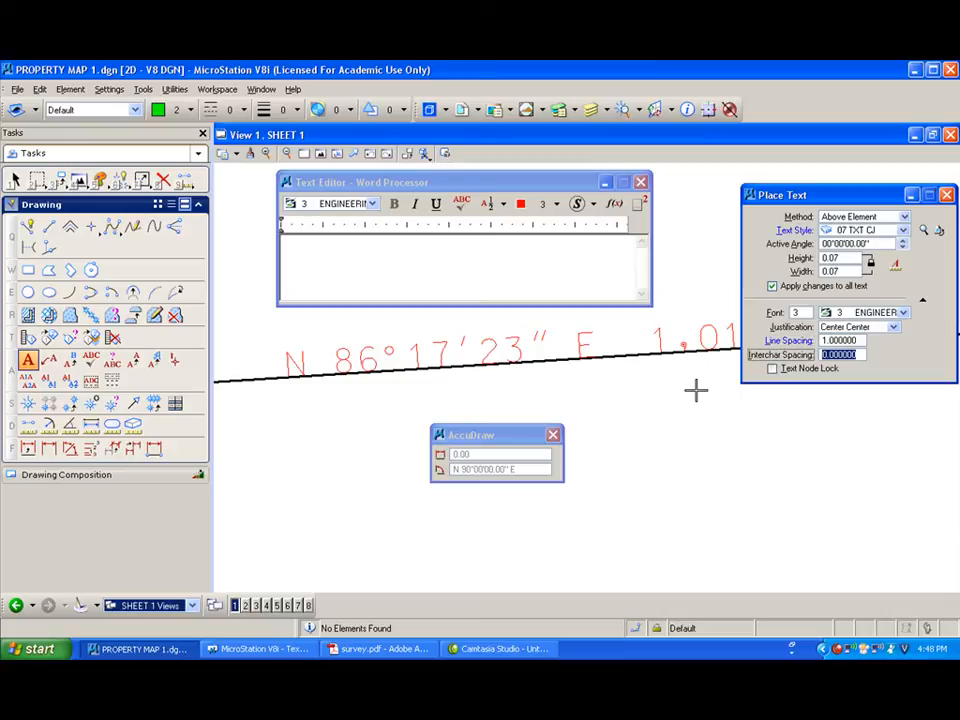
pyautogui.click(924, 231)
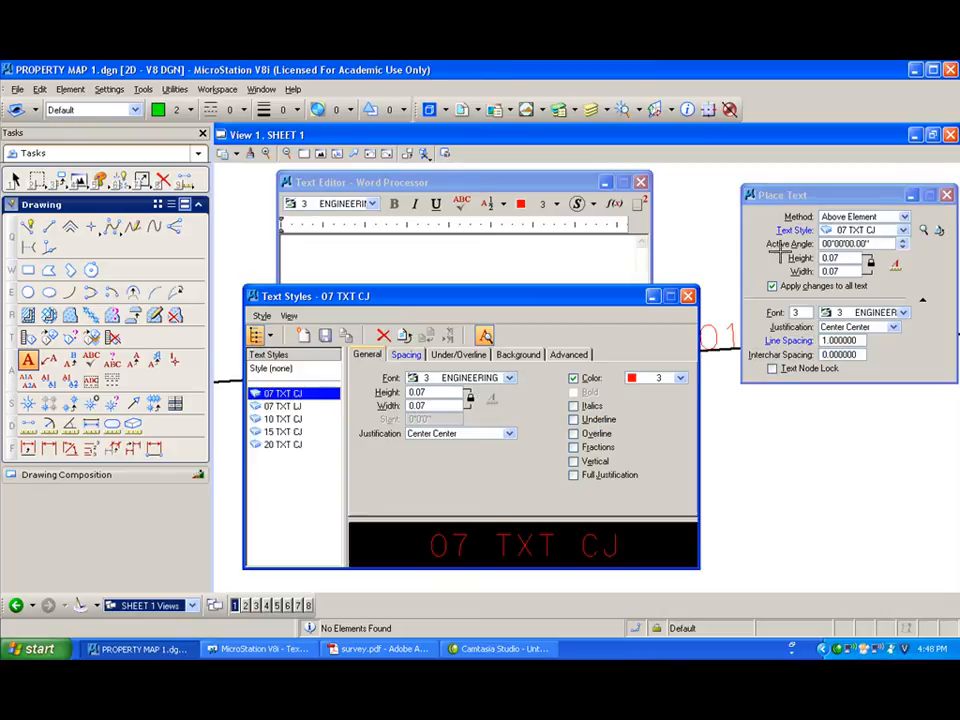
pyautogui.click(405, 356)
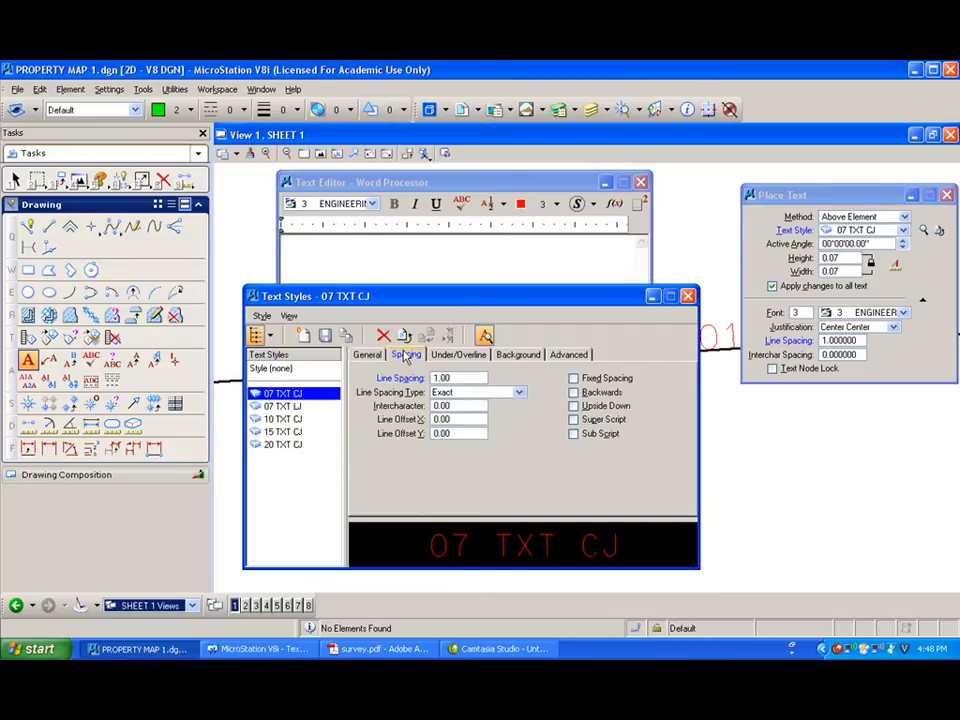
pyautogui.click(452, 378)
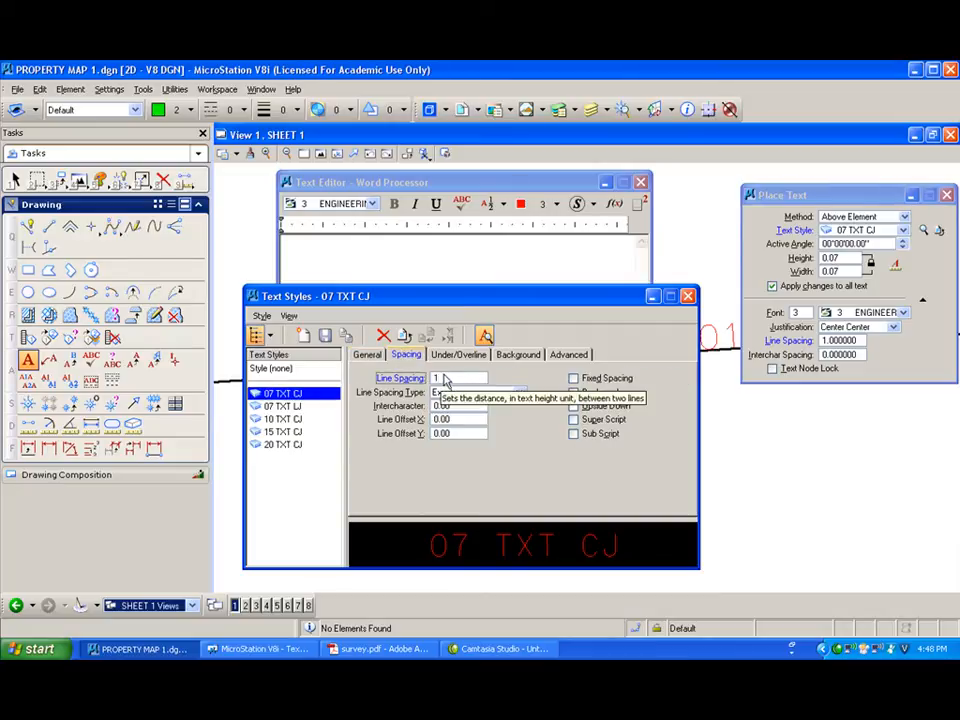
pyautogui.press('Tab')
pyautogui.click(325, 336)
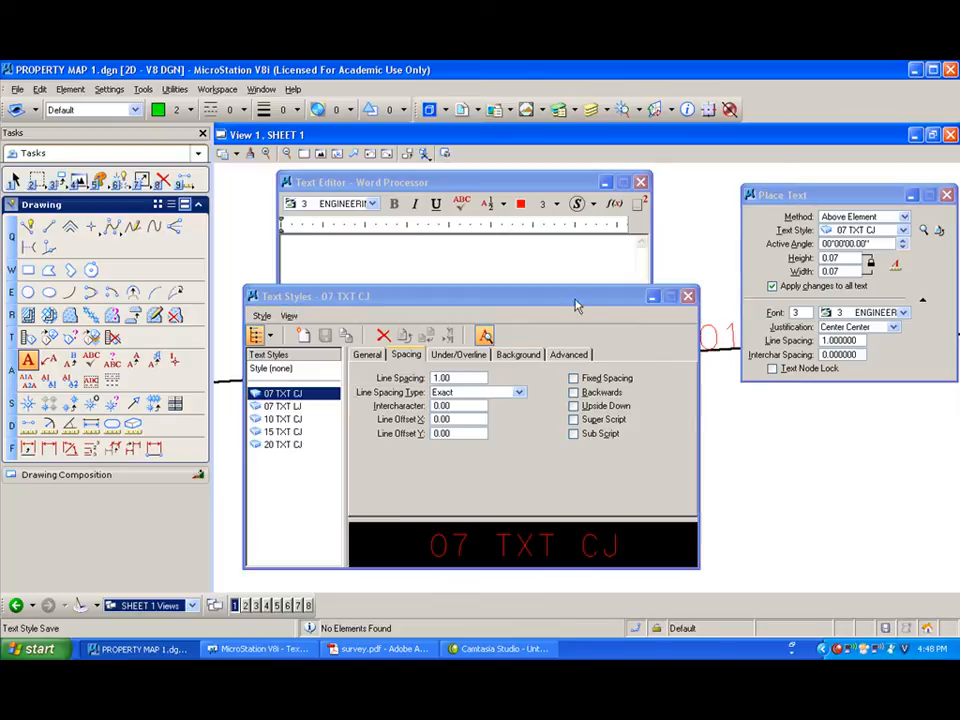
# Preview the test text ASDSDA above the long boundary line to check its offset, without placing it
pyautogui.moveTo(574, 304); pyautogui.dragTo(660, 423)
pyautogui.click(420, 266)
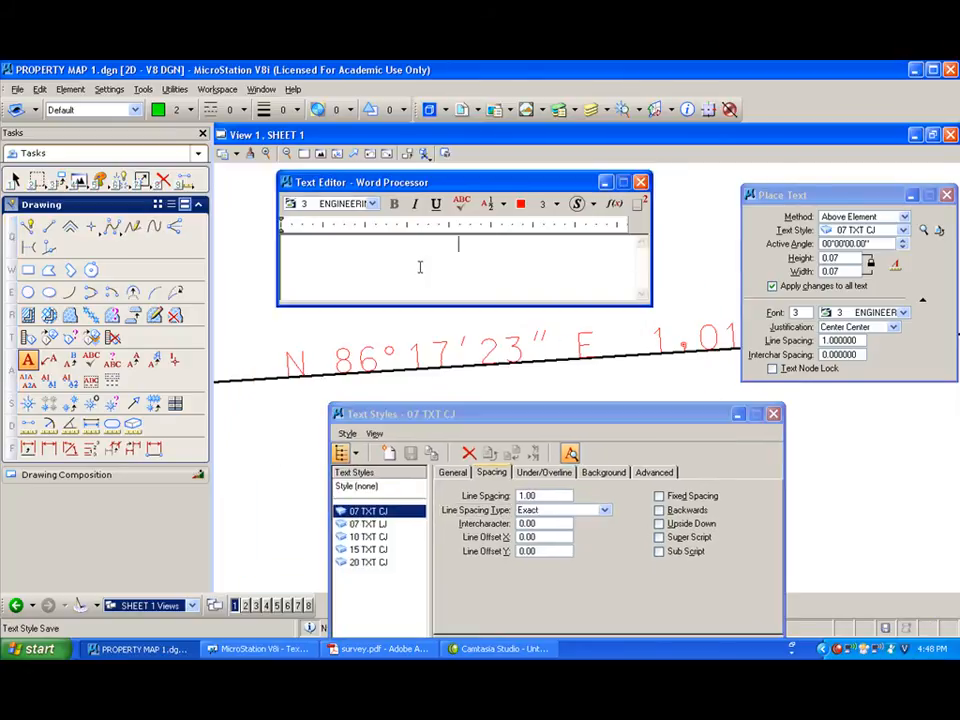
pyautogui.write('ASDSDA')
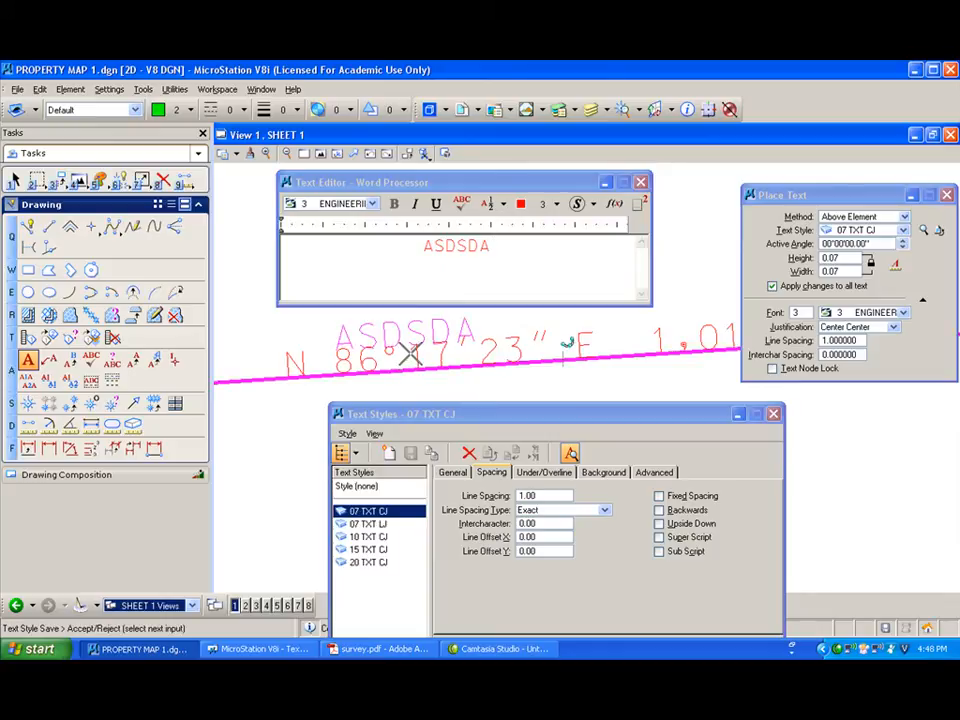
pyautogui.rightClick(410, 352)
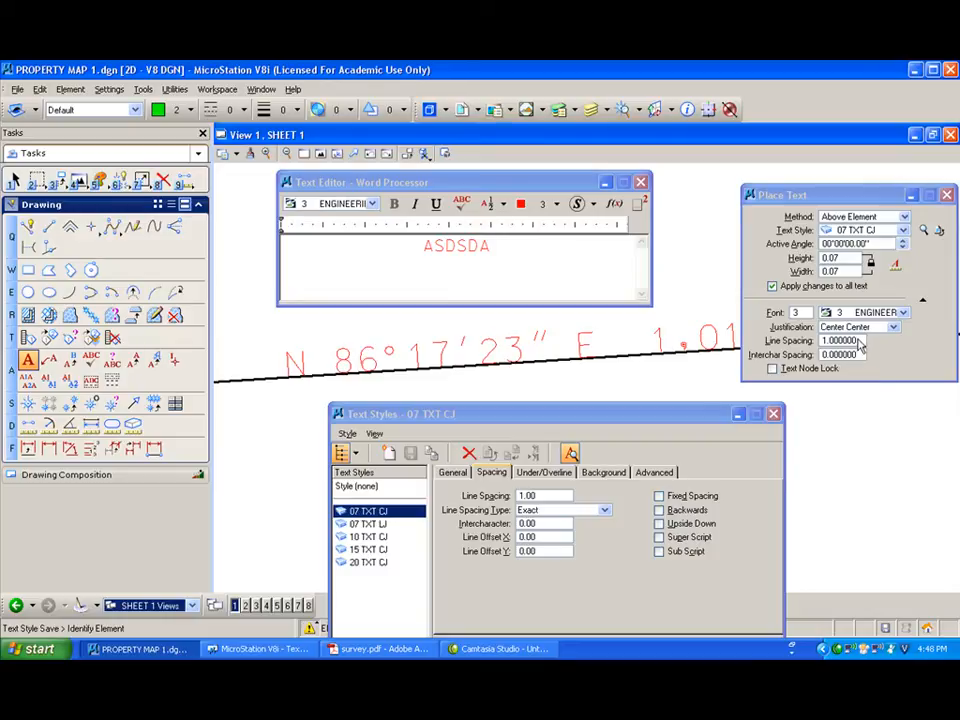
# Save the 07 TXT CJ text style with a line spacing of 0.5 and preview the test text above the boundary line again
pyautogui.moveTo(542, 496); pyautogui.dragTo(485, 497)
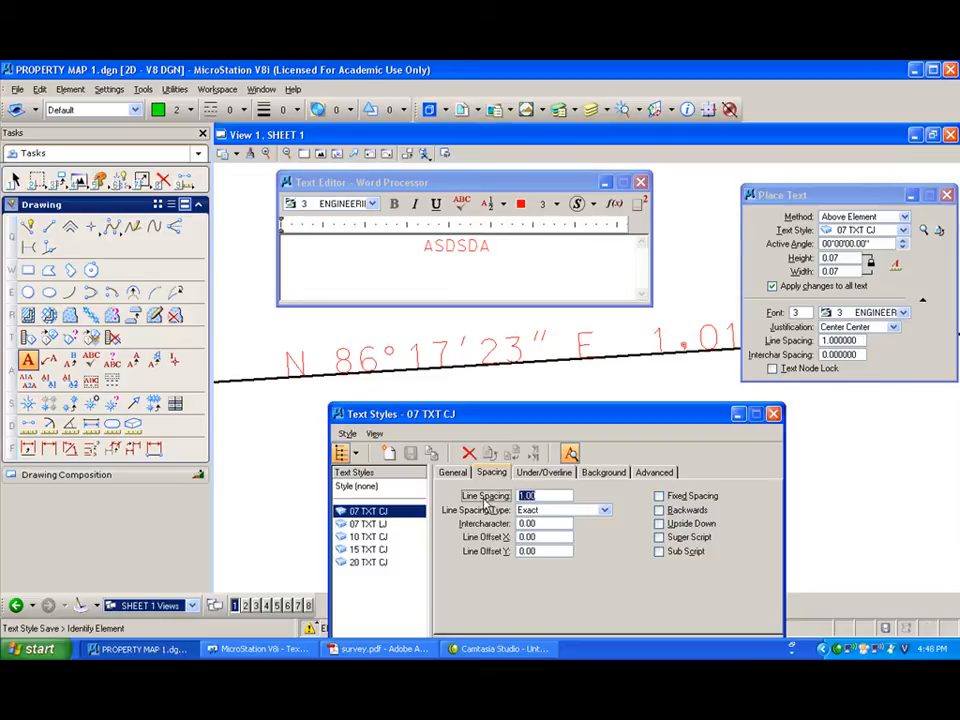
pyautogui.write('0.5')
pyautogui.press('Return')
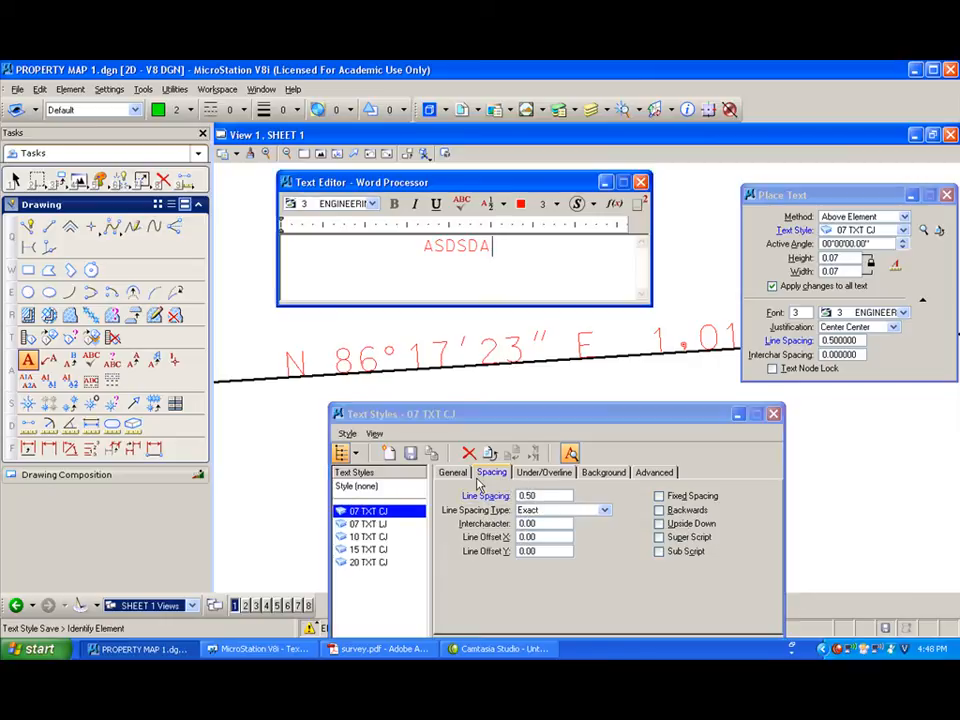
pyautogui.click(410, 453)
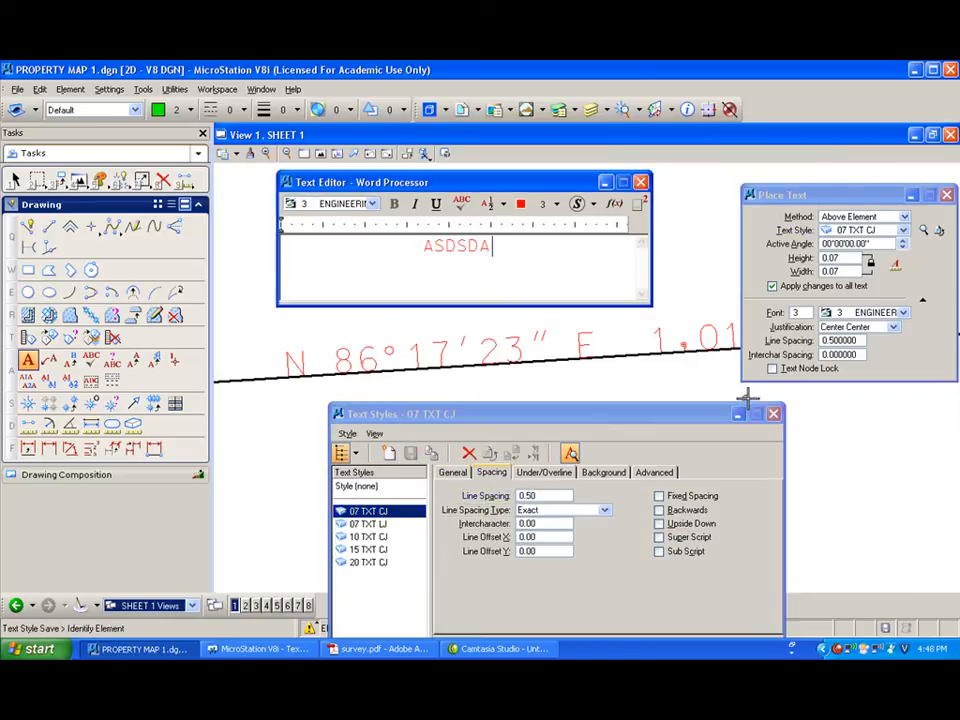
pyautogui.click(570, 366)
pyautogui.click(564, 358)
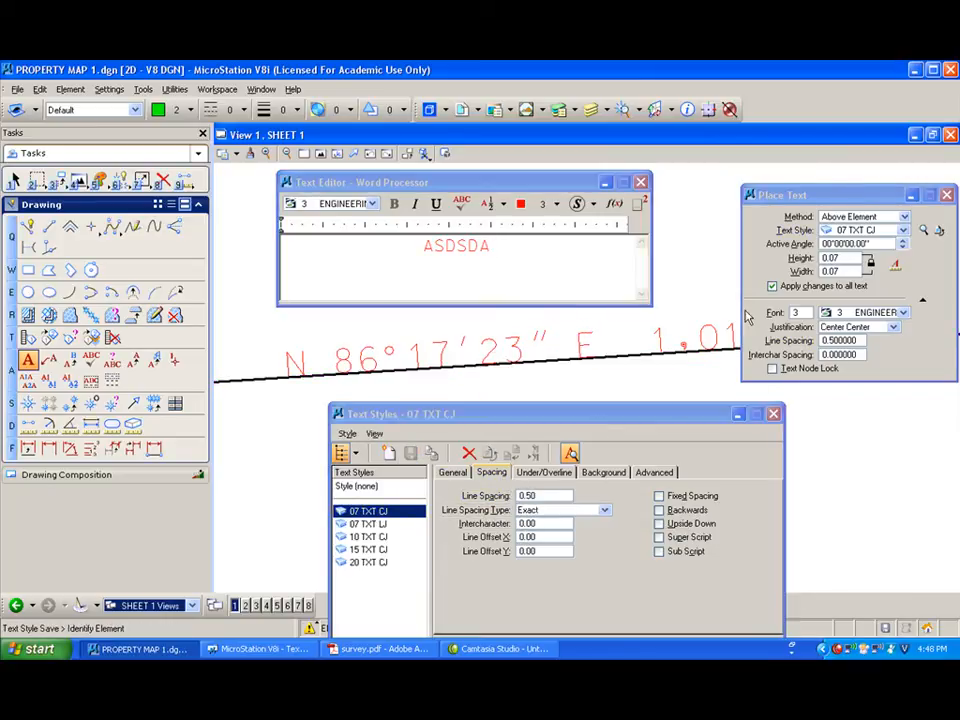
# Move the existing bearing and distance label straight up about 0.04, clear of the long boundary line
pyautogui.click(58, 180)
pyautogui.click(439, 354)
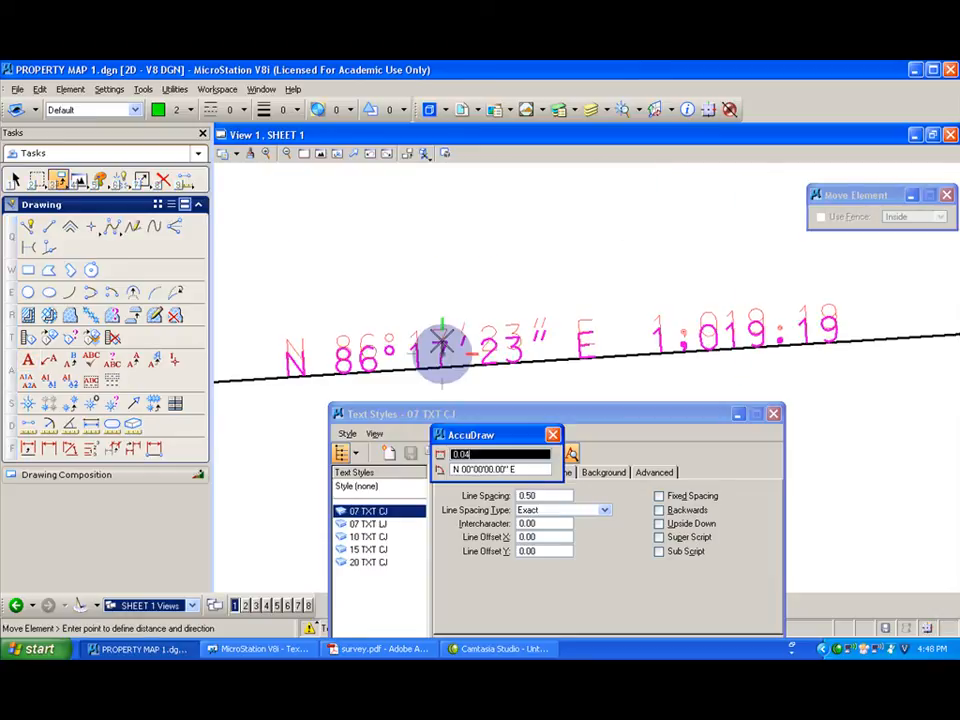
pyautogui.click(442, 340)
pyautogui.scroll(-4, 439, 276)
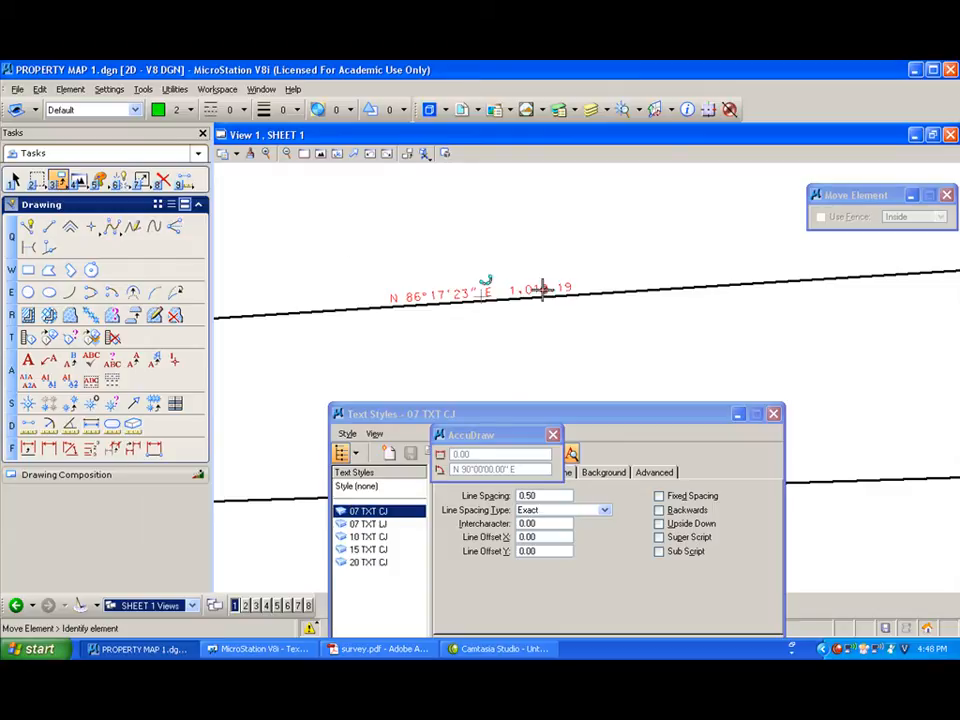
# Edit the long boundary line's label to end with a foot mark, reading N 86°17'23" E 1,019.19'
pyautogui.click(69, 360)
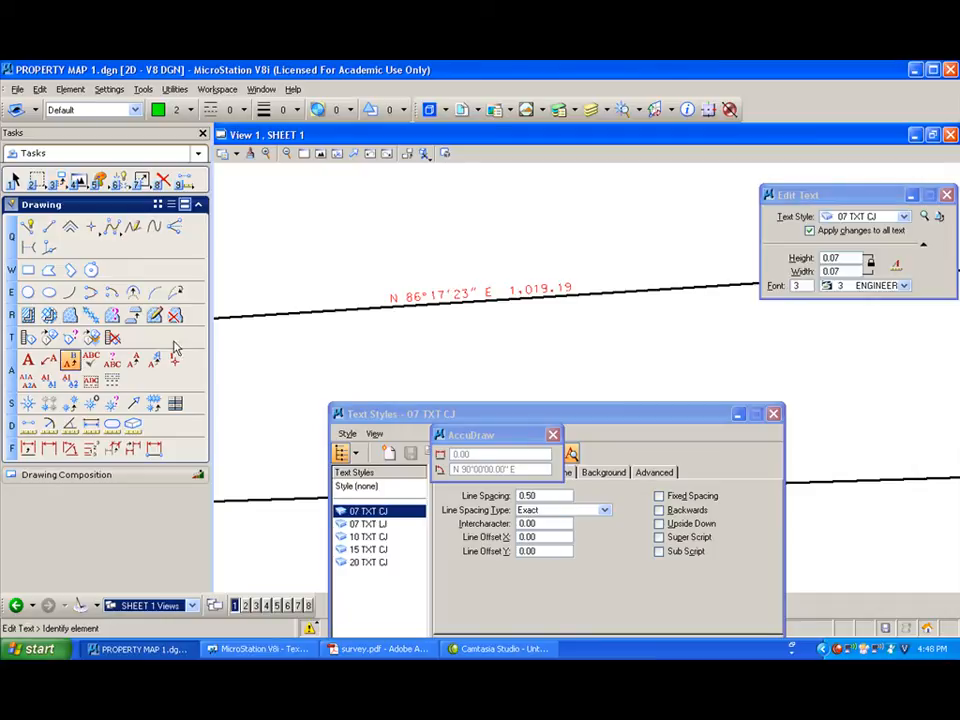
pyautogui.click(456, 282)
pyautogui.click(579, 256)
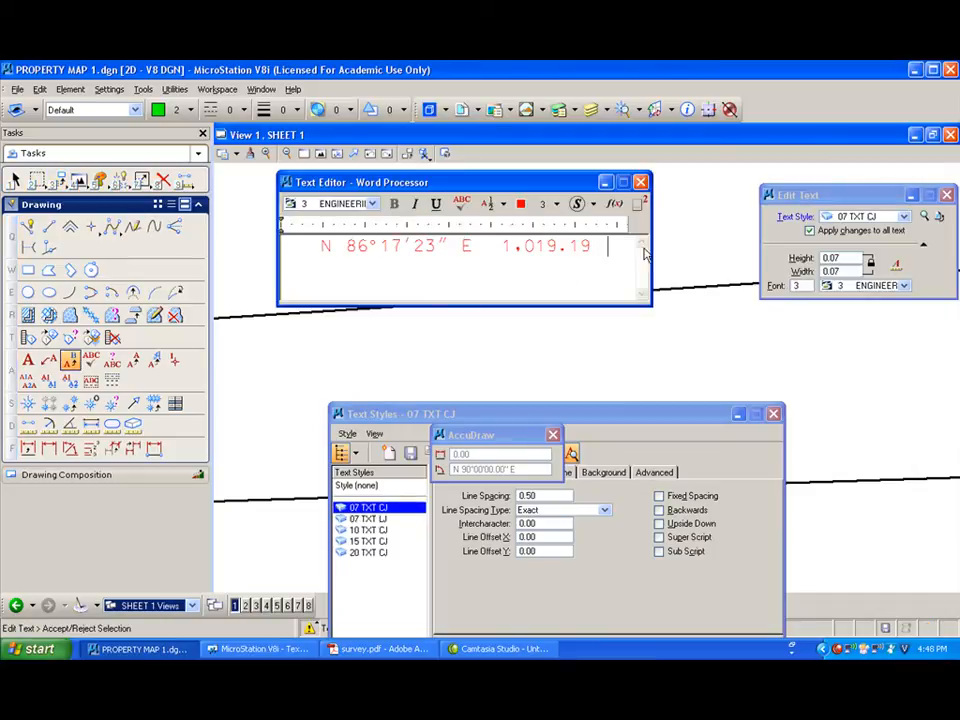
pyautogui.write("'")
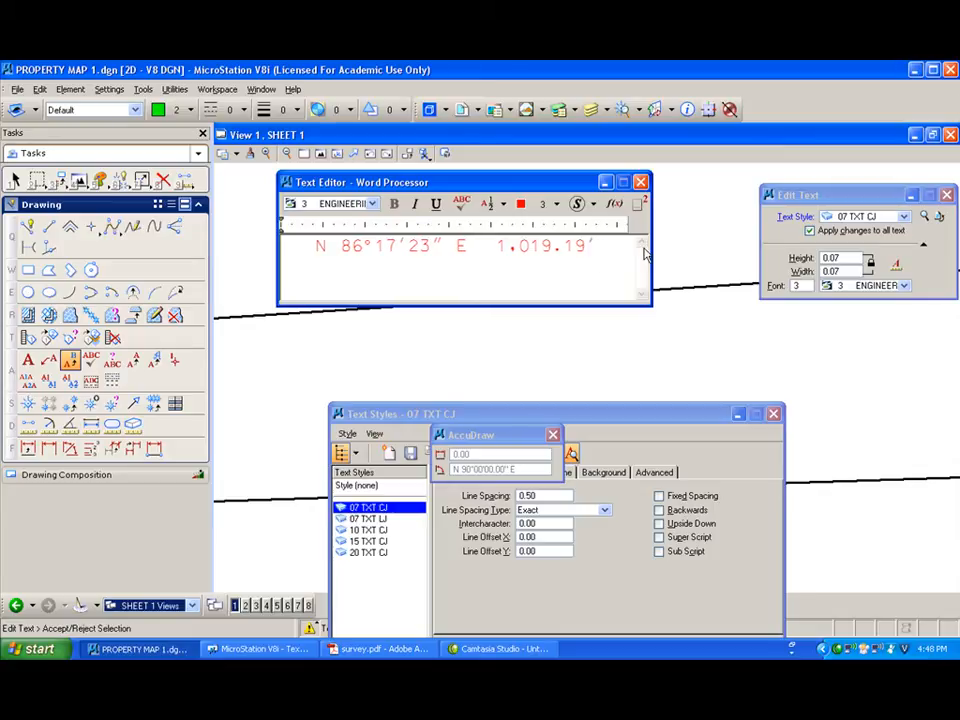
pyautogui.click(568, 362)
# Place the bearing and distance text N 86^28'05" E 345.25' above the next, steeper boundary line
pyautogui.moveTo(498, 344)
pyautogui.mouseDown(button='middle')
pyautogui.moveTo(686, 321)
pyautogui.moveTo(630, 302)
pyautogui.mouseUp(button='middle')
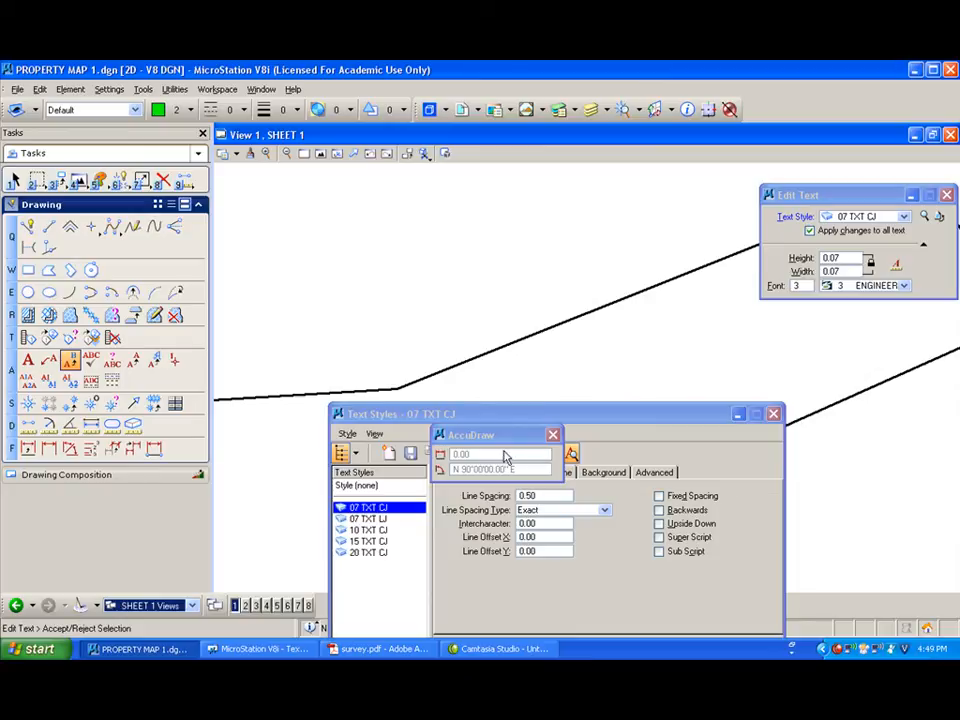
pyautogui.click(27, 359)
pyautogui.write('N')
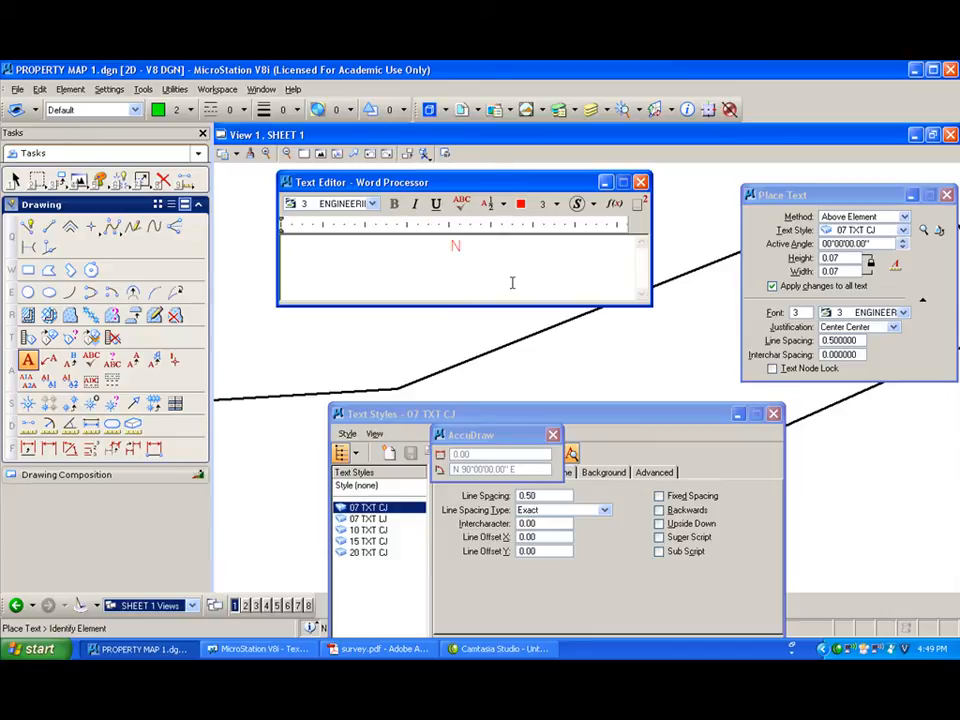
pyautogui.write(' 86^')
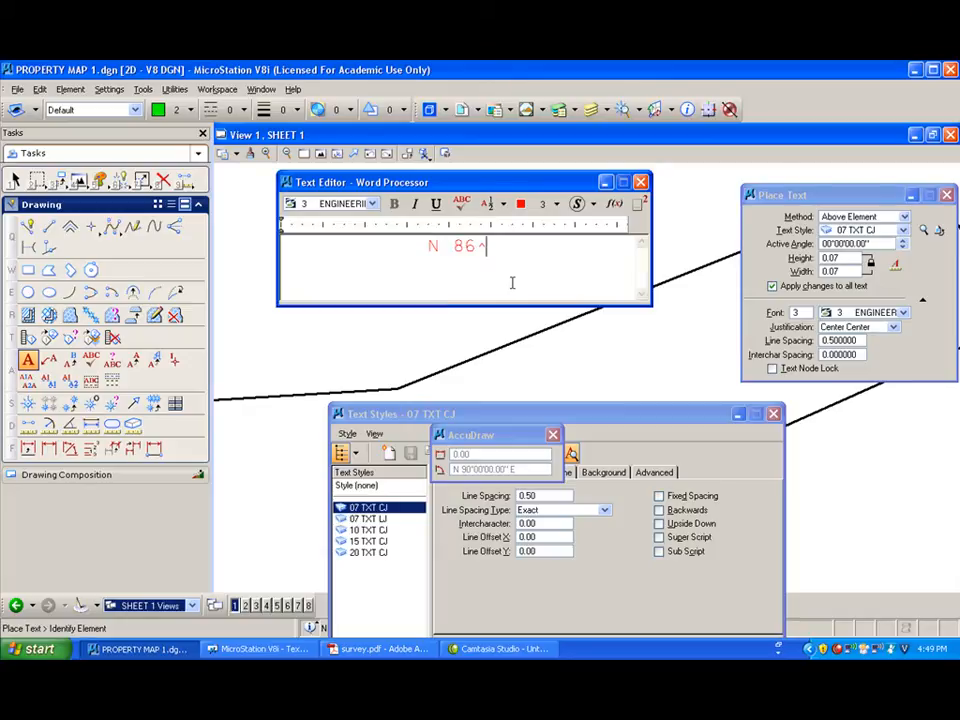
pyautogui.write('28\'05" E')
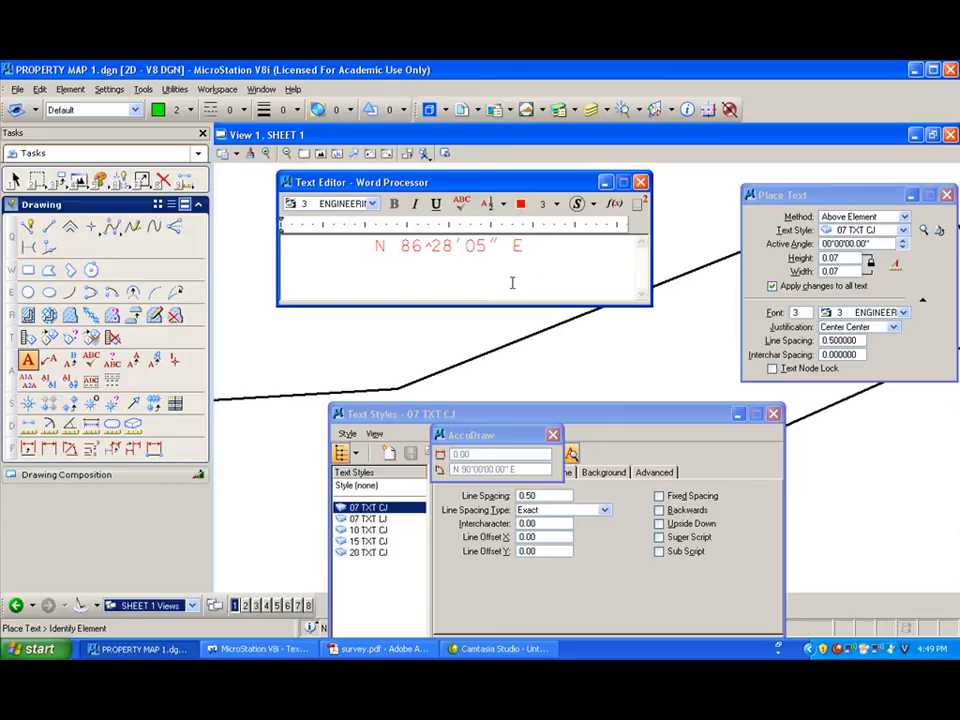
pyautogui.write('345.')
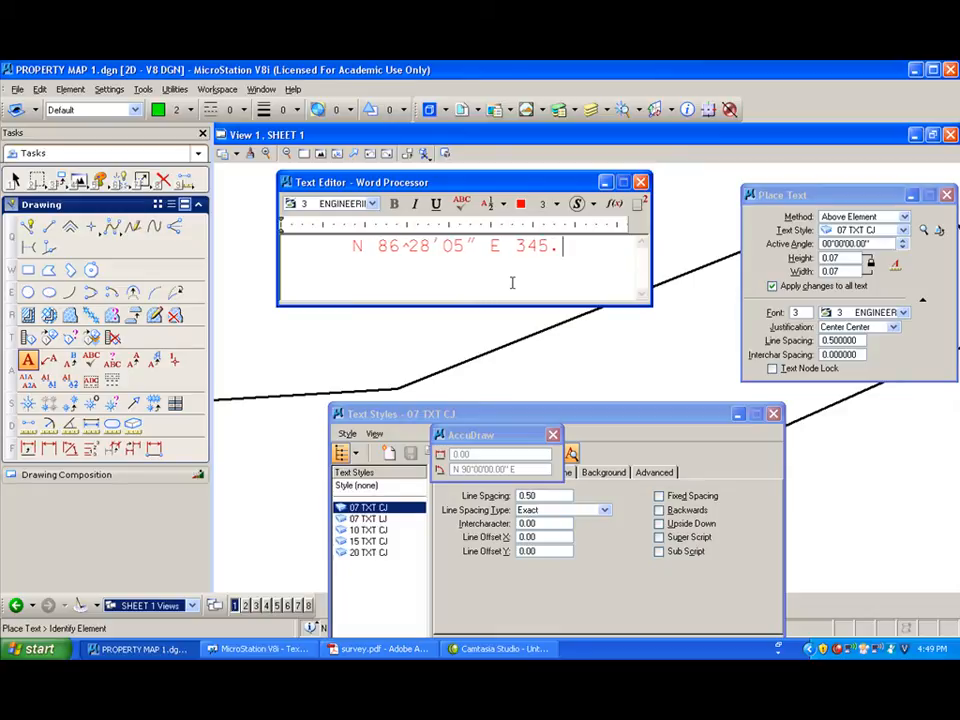
pyautogui.write("25'")
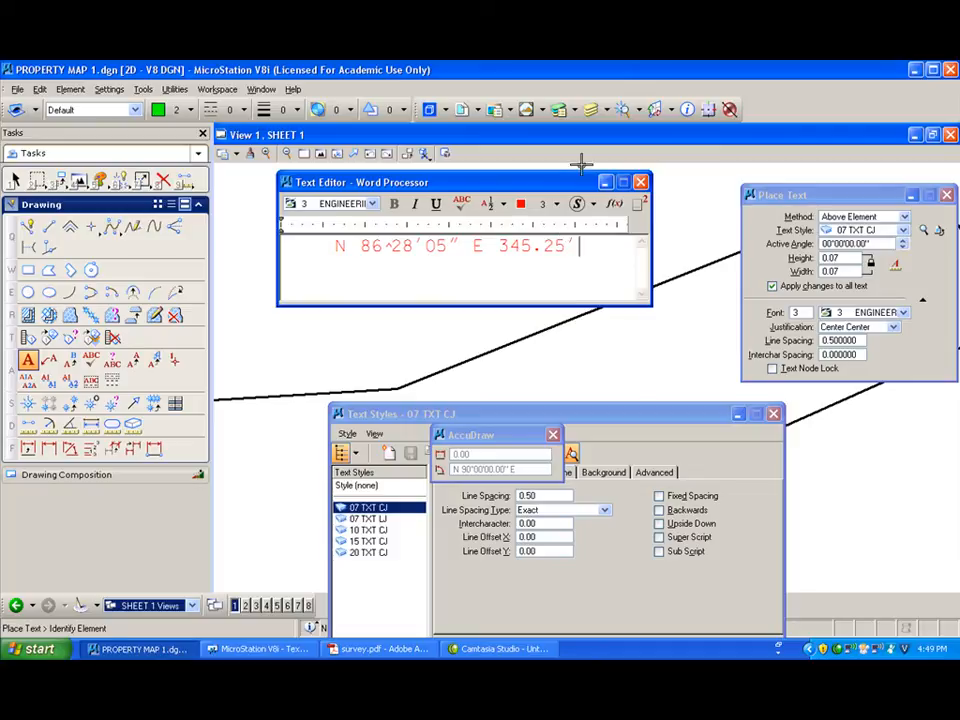
pyautogui.moveTo(563, 187); pyautogui.dragTo(423, 356)
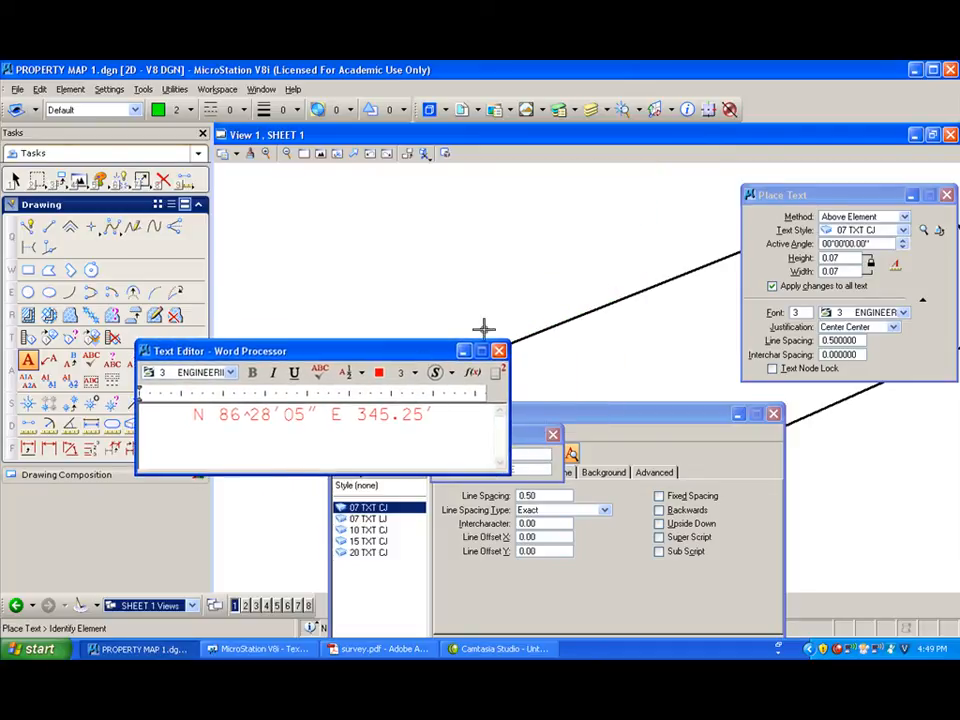
pyautogui.click(655, 285)
pyautogui.click(630, 255)
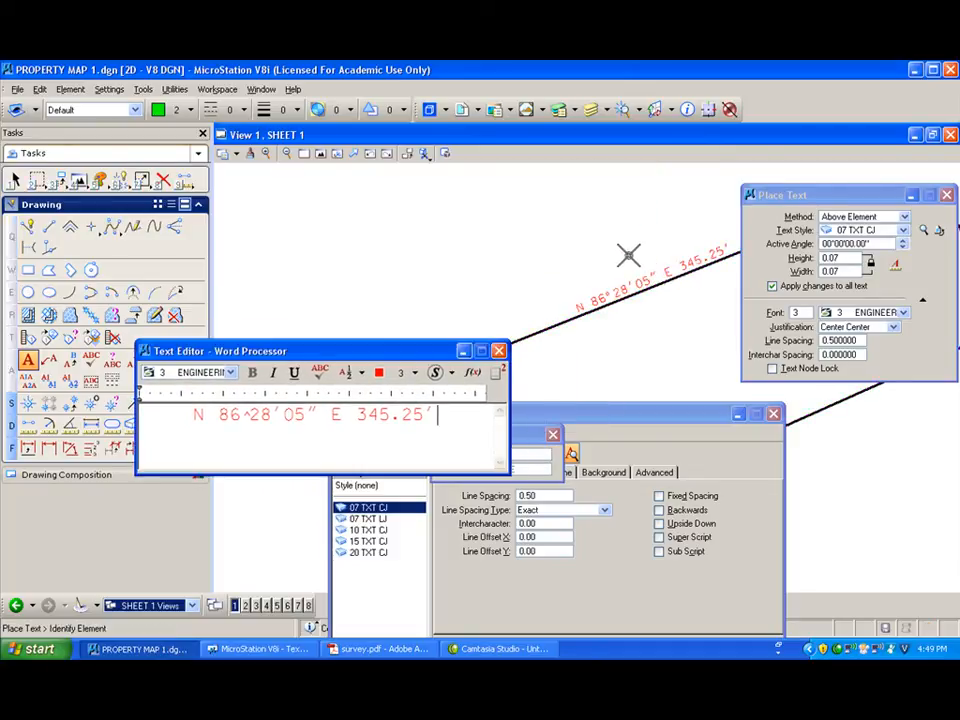
pyautogui.scroll(-2, 480, 223)
pyautogui.scroll(4, 594, 242)
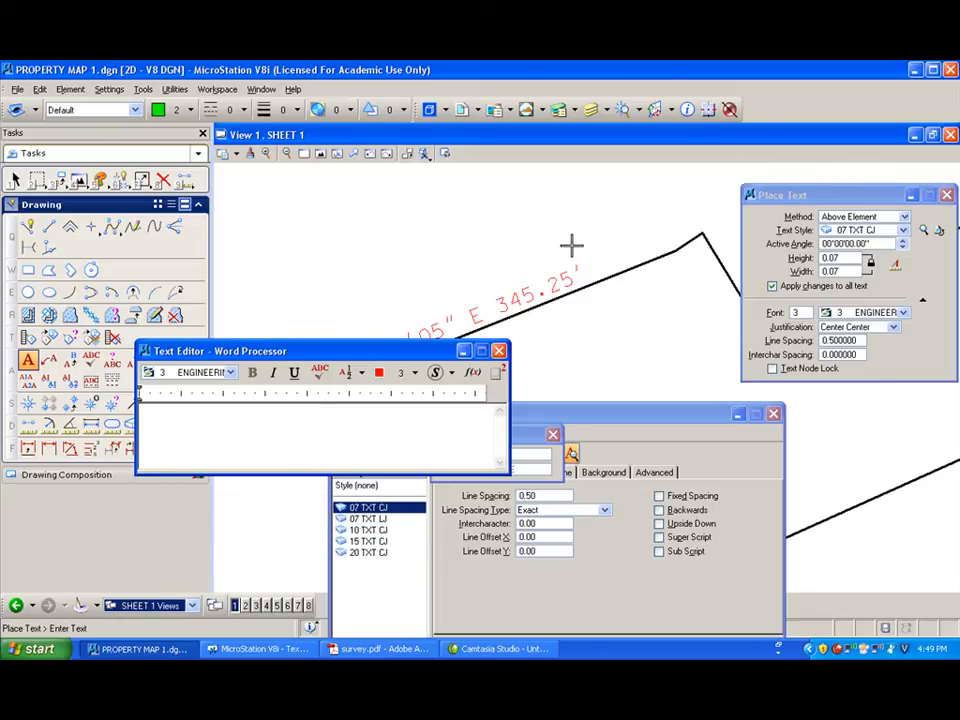
pyautogui.scroll(-2, 530, 240)
pyautogui.scroll(1, 611, 224)
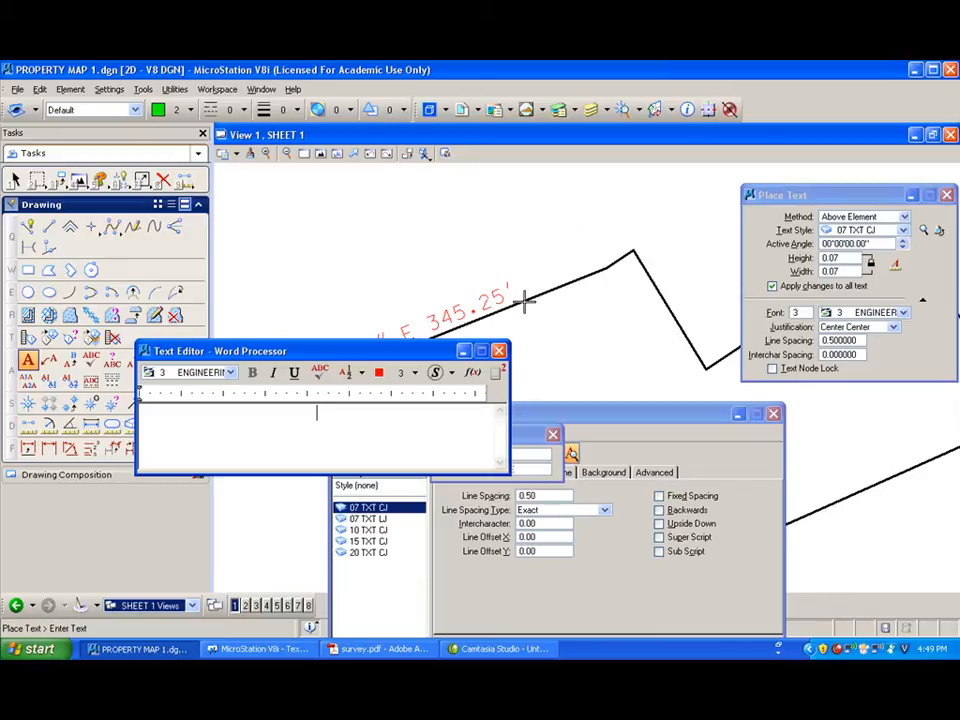
pyautogui.click(49, 361)
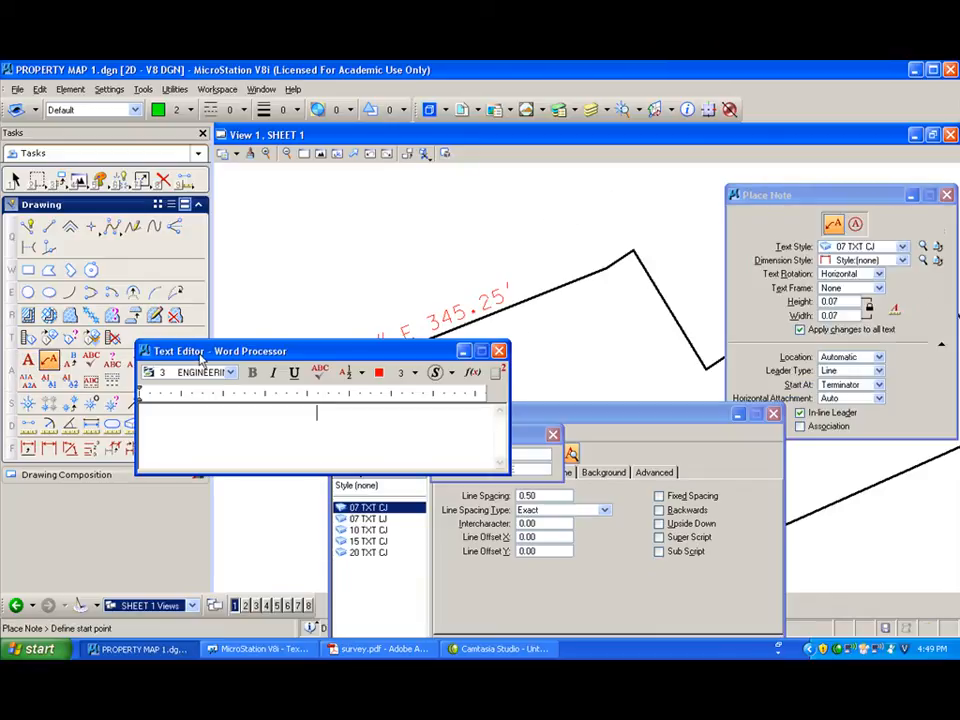
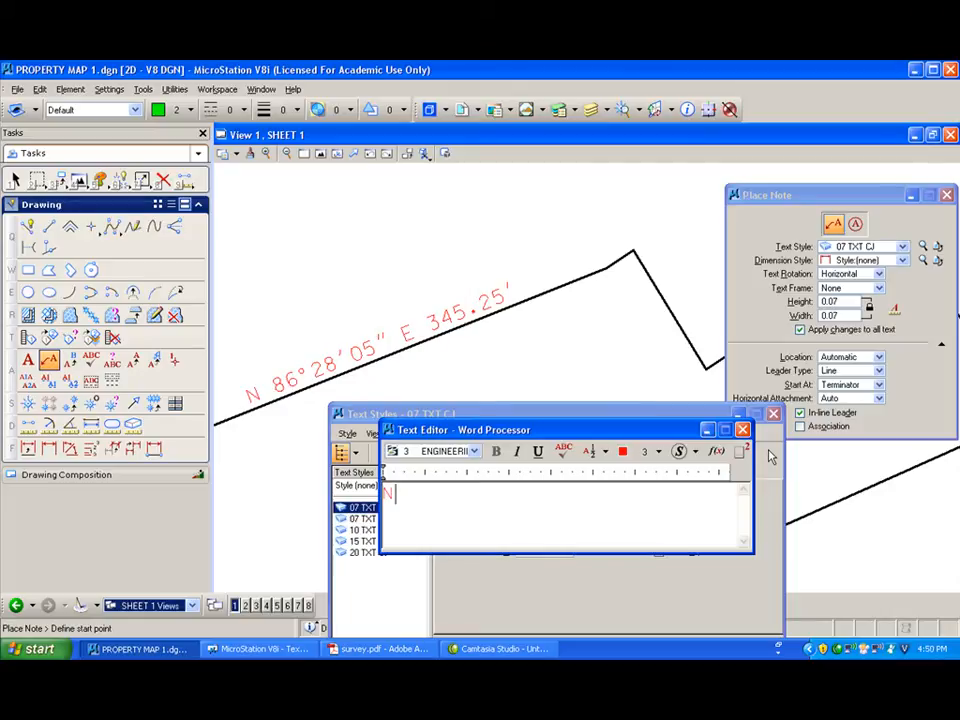
pyautogui.scroll(-5, 461, 336)
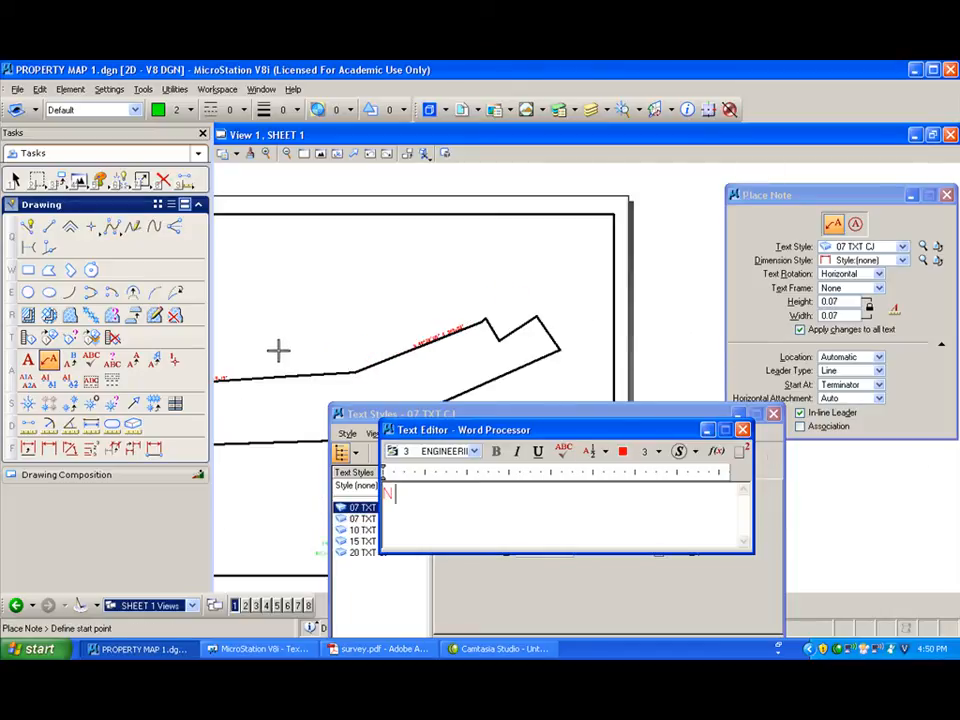
pyautogui.scroll(3, 273, 349)
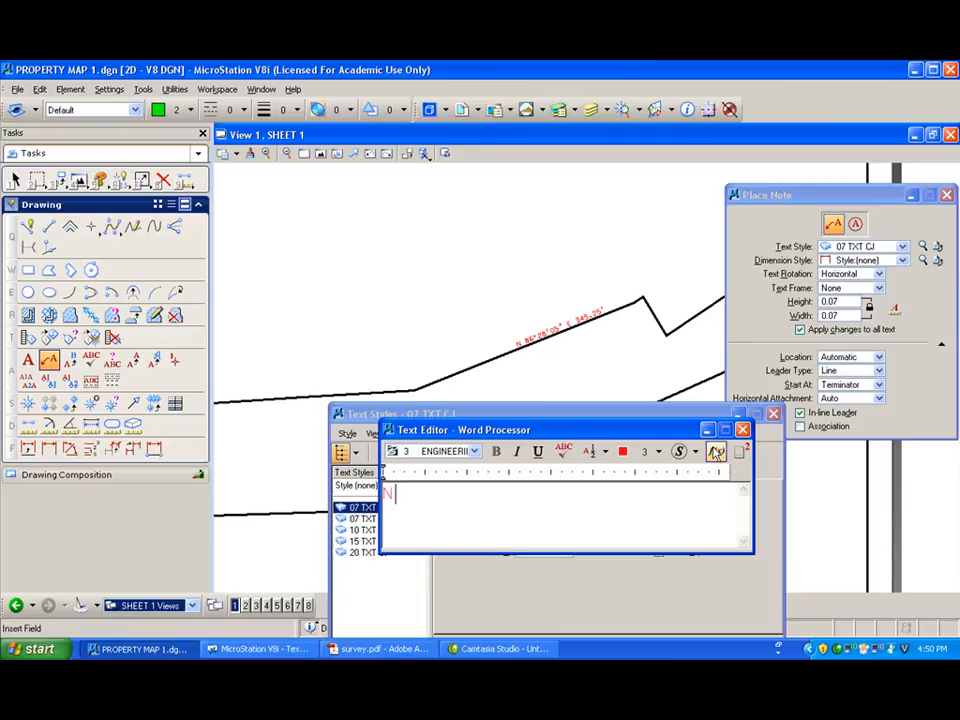
pyautogui.click(69, 360)
pyautogui.click(545, 330)
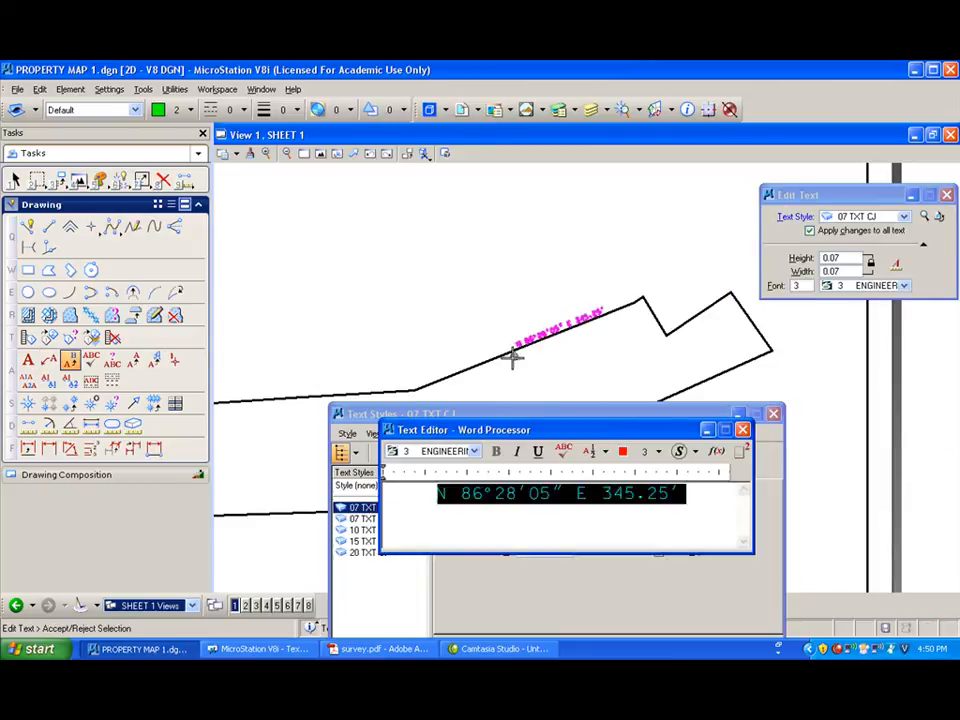
pyautogui.click(296, 396)
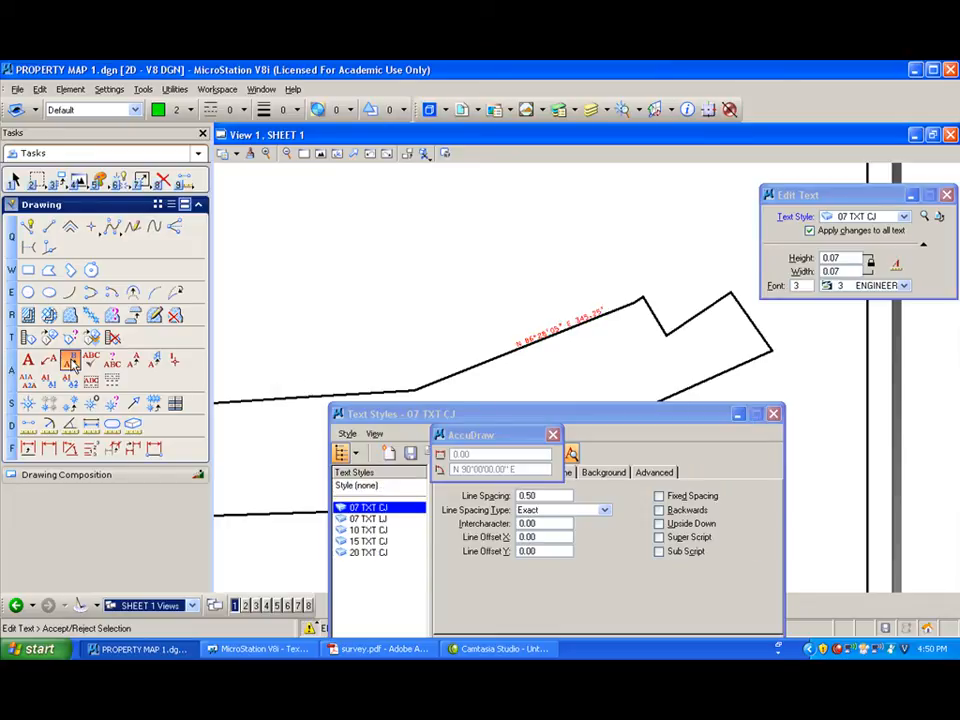
# Reuse the steeper boundary line's label text and place it as N 86°28'05" E 345.25' above the flatter line before the bend
pyautogui.click(28, 360)
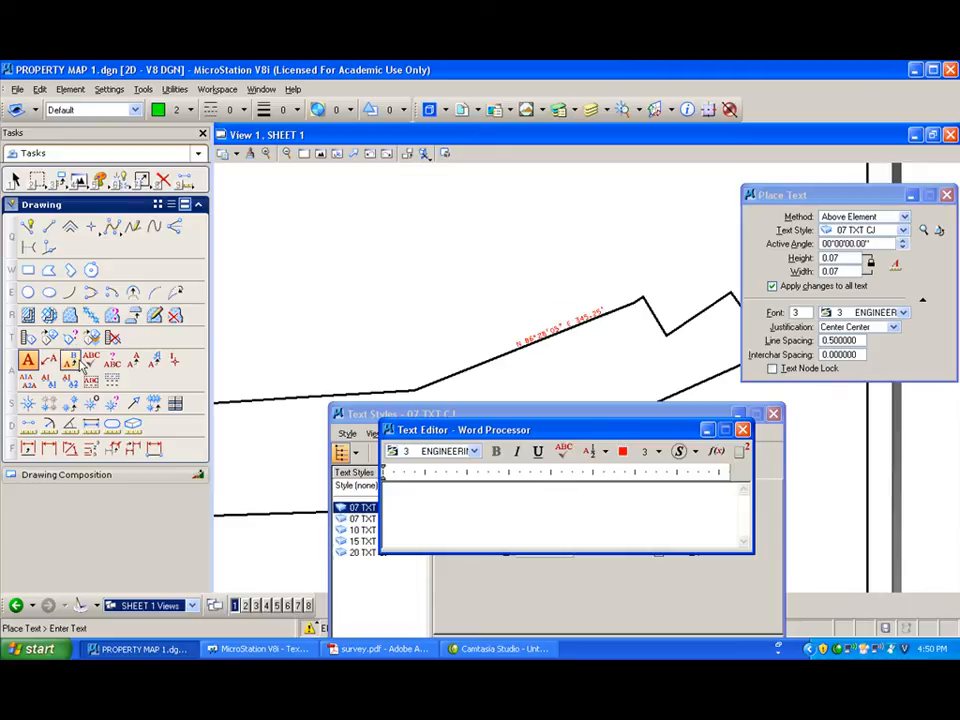
pyautogui.click(70, 360)
pyautogui.click(525, 325)
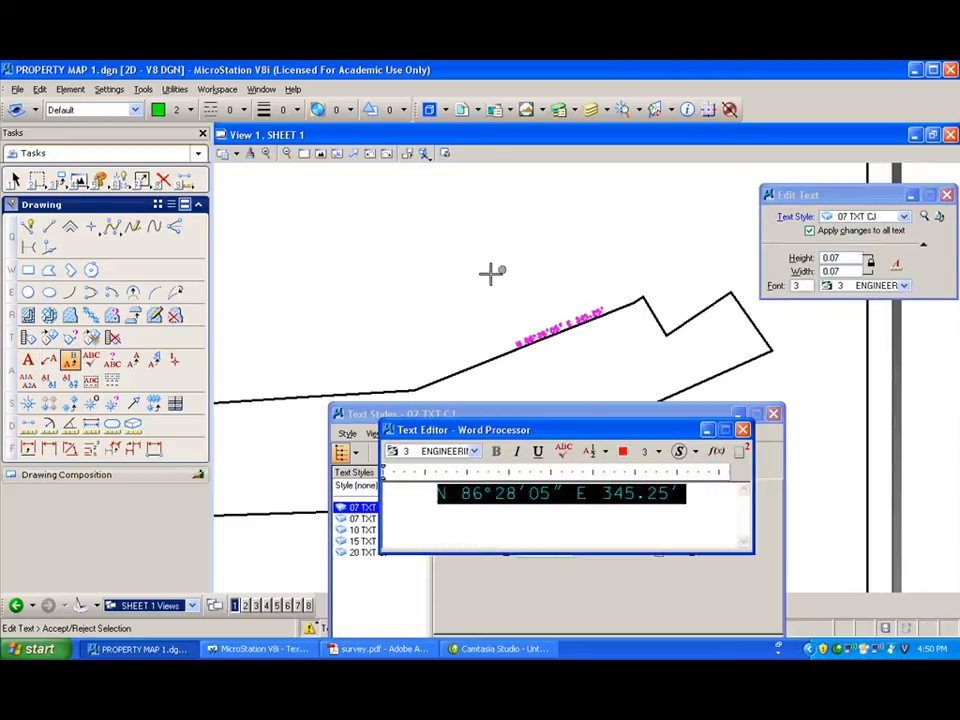
pyautogui.click(28, 362)
pyautogui.click(305, 386)
pyautogui.click(305, 386)
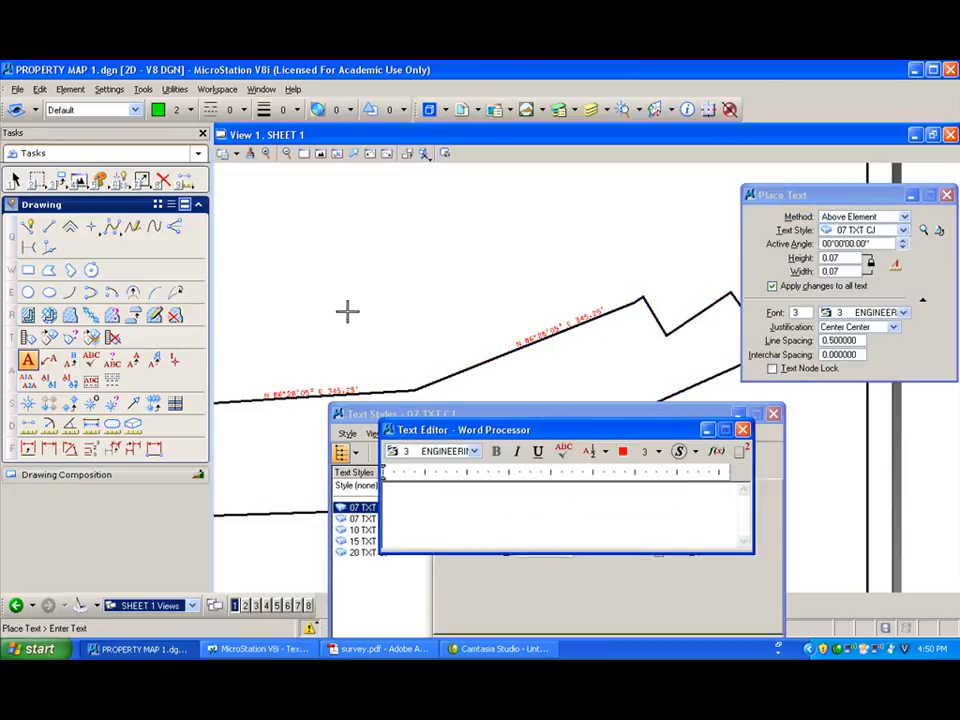
# Delete the duplicate N 86°28'05" E 345.25' label on the steeper boundary line and shift the Text Styles window clear of the map
pyautogui.click(163, 180)
pyautogui.scroll(-2, 248, 371)
pyautogui.scroll(4, 281, 368)
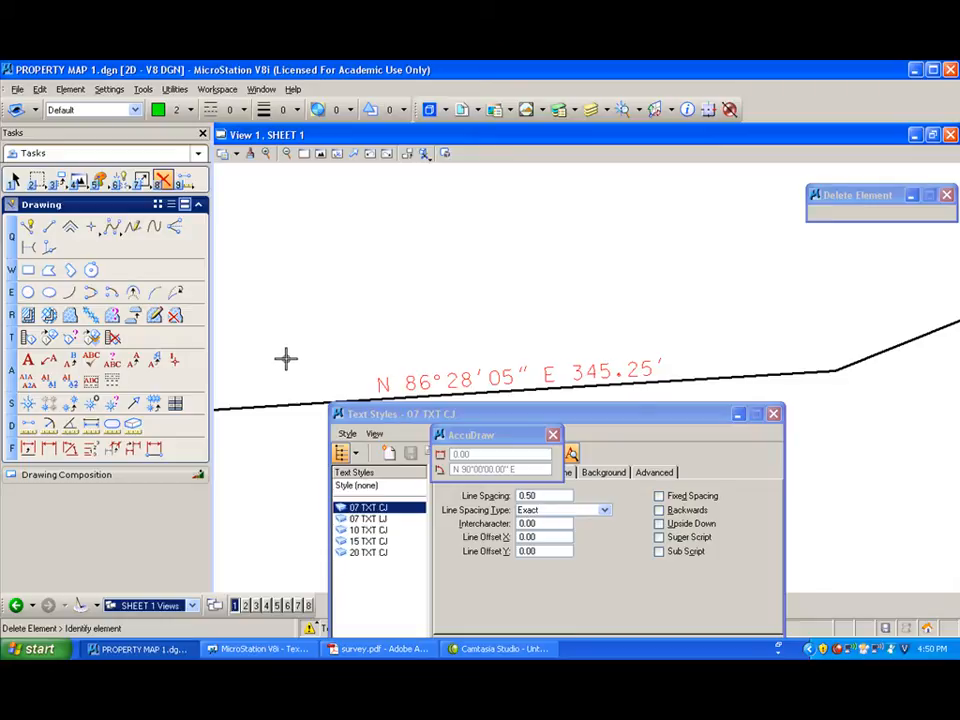
pyautogui.moveTo(468, 416); pyautogui.dragTo(736, 409)
# Copy the small circle at the property's upper-left corner to a spot about 0.50 away, just inside the long upper boundary line
pyautogui.scroll(-4, 253, 386)
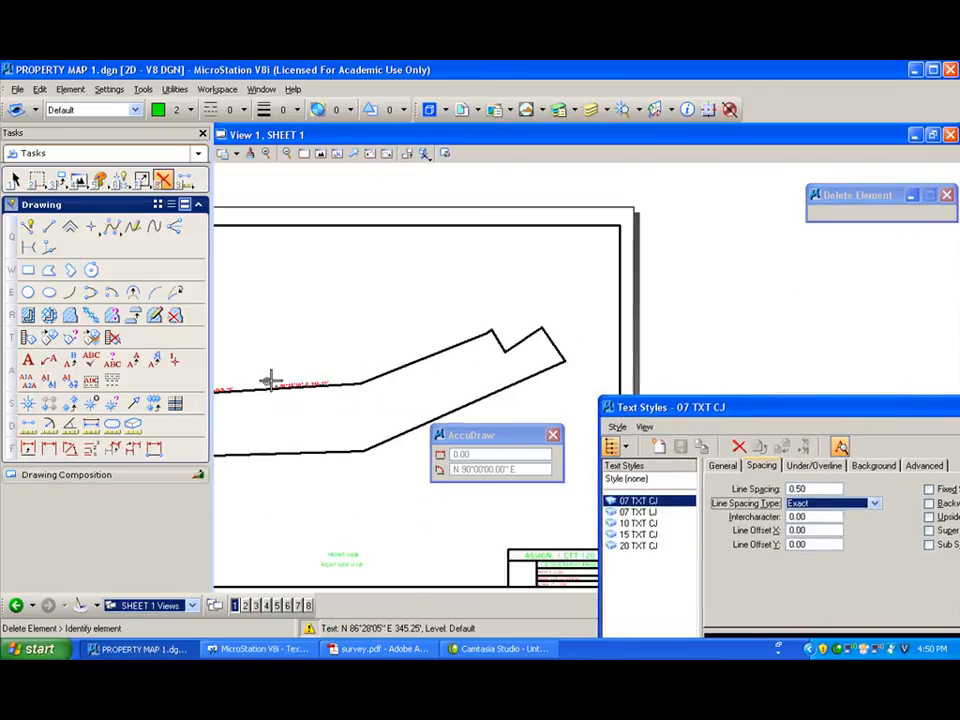
pyautogui.moveTo(394, 340); pyautogui.dragTo(250, 367, button='middle')
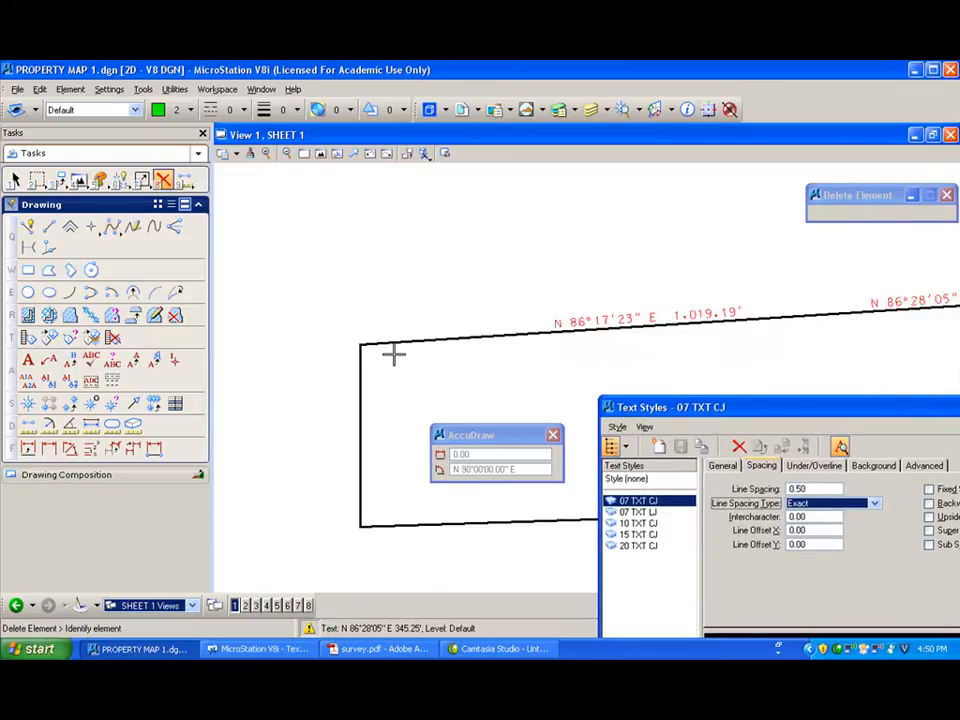
pyautogui.scroll(4, 397, 350)
pyautogui.click(57, 180)
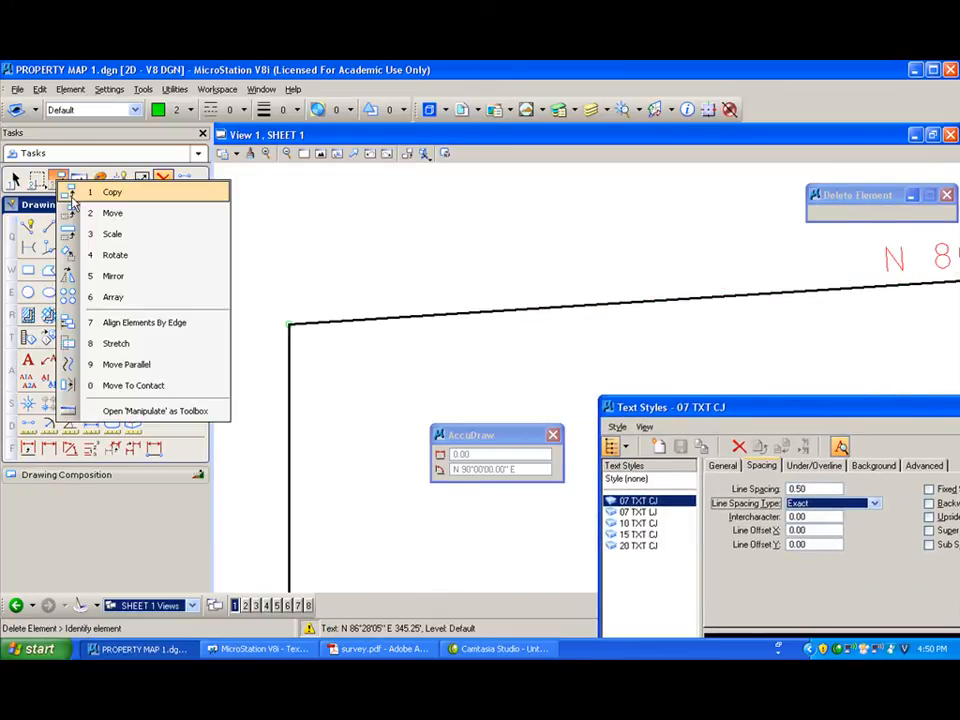
pyautogui.click(100, 193)
pyautogui.click(288, 323)
pyautogui.click(465, 344)
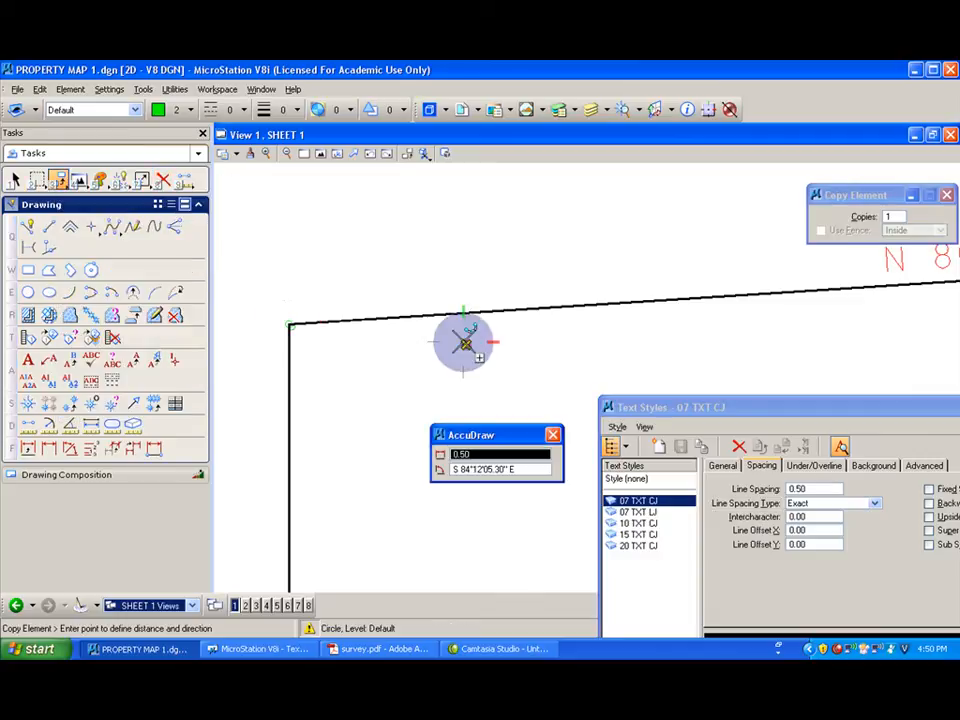
pyautogui.rightClick(466, 345)
pyautogui.click(66, 182)
pyautogui.click(118, 210)
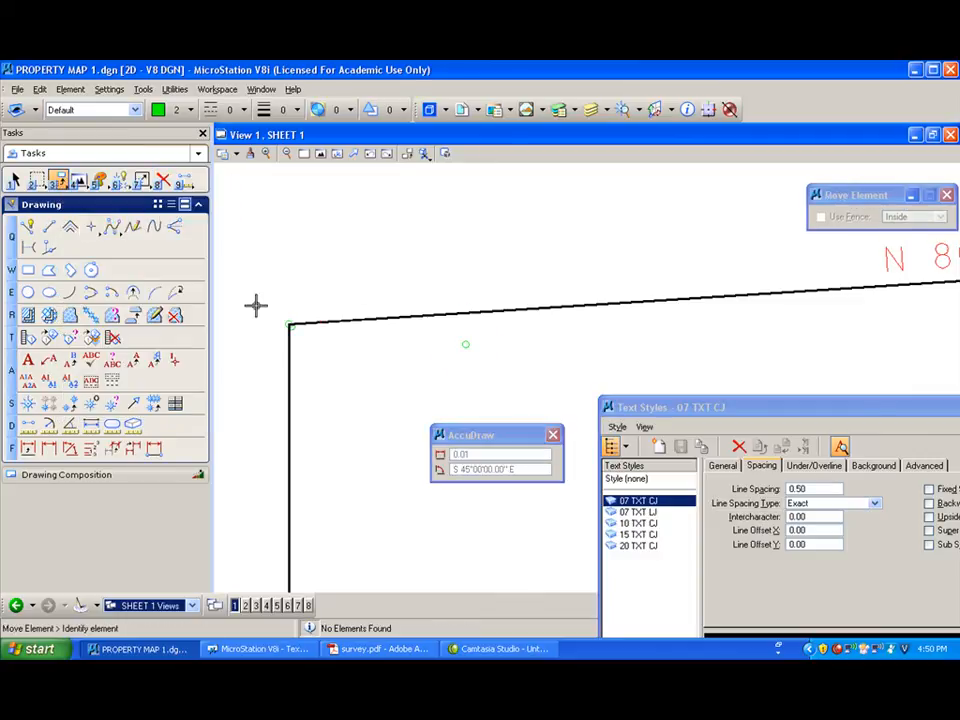
pyautogui.click(465, 344)
pyautogui.scroll(-2, 465, 344)
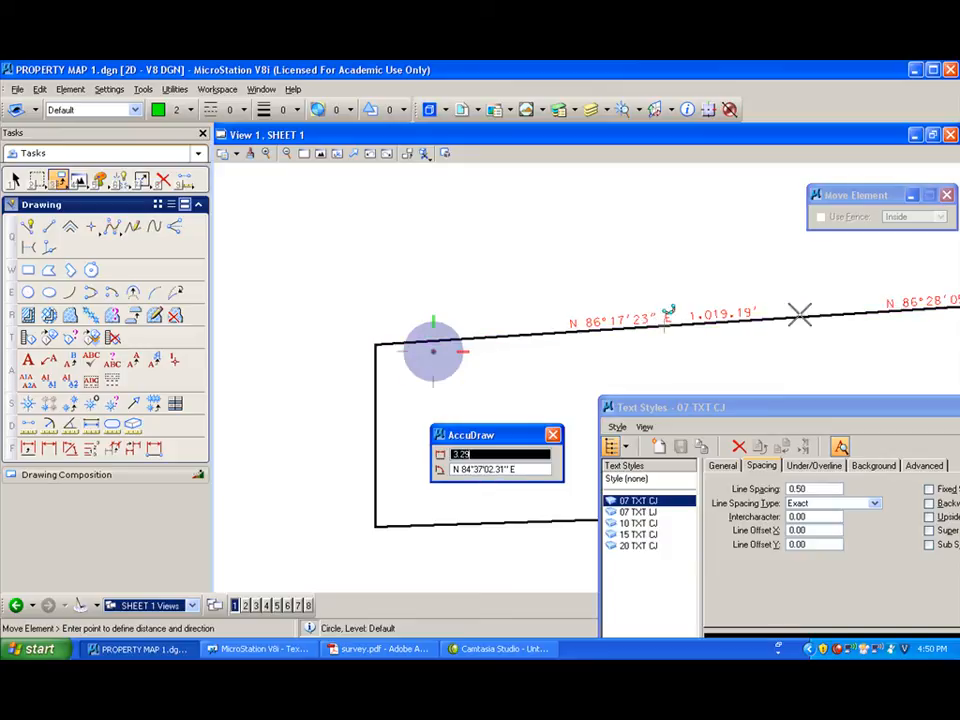
pyautogui.scroll(-2, 945, 309)
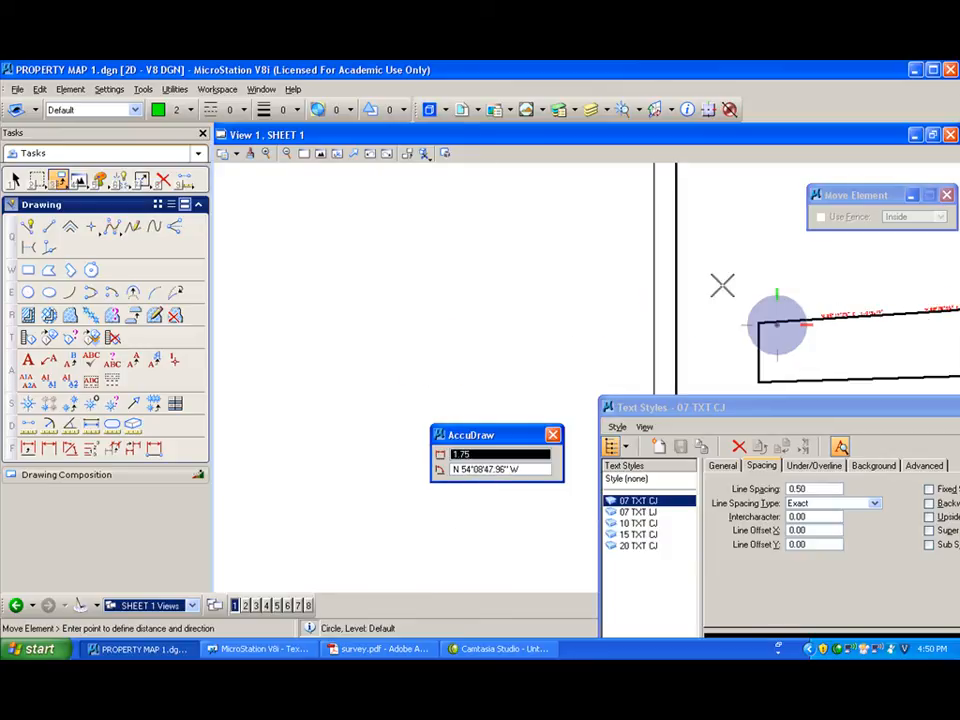
pyautogui.moveTo(659, 282)
pyautogui.mouseDown(button='middle')
pyautogui.moveTo(823, 280)
pyautogui.moveTo(407, 339)
pyautogui.mouseUp(button='middle')
pyautogui.scroll(3, 628, 318)
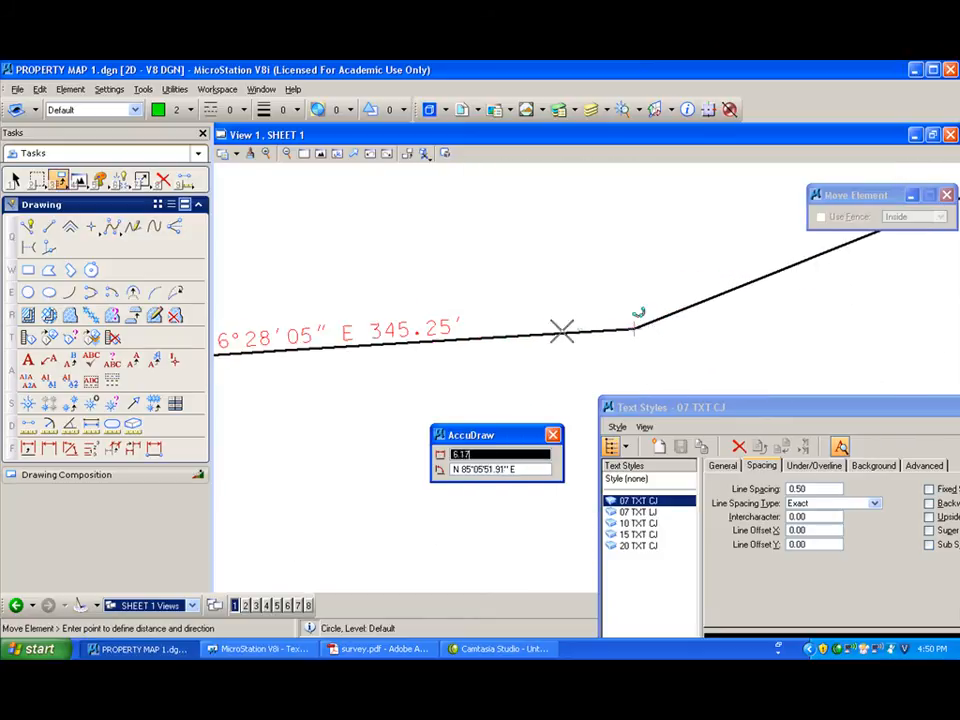
pyautogui.rightClick(291, 350)
pyautogui.click(311, 392)
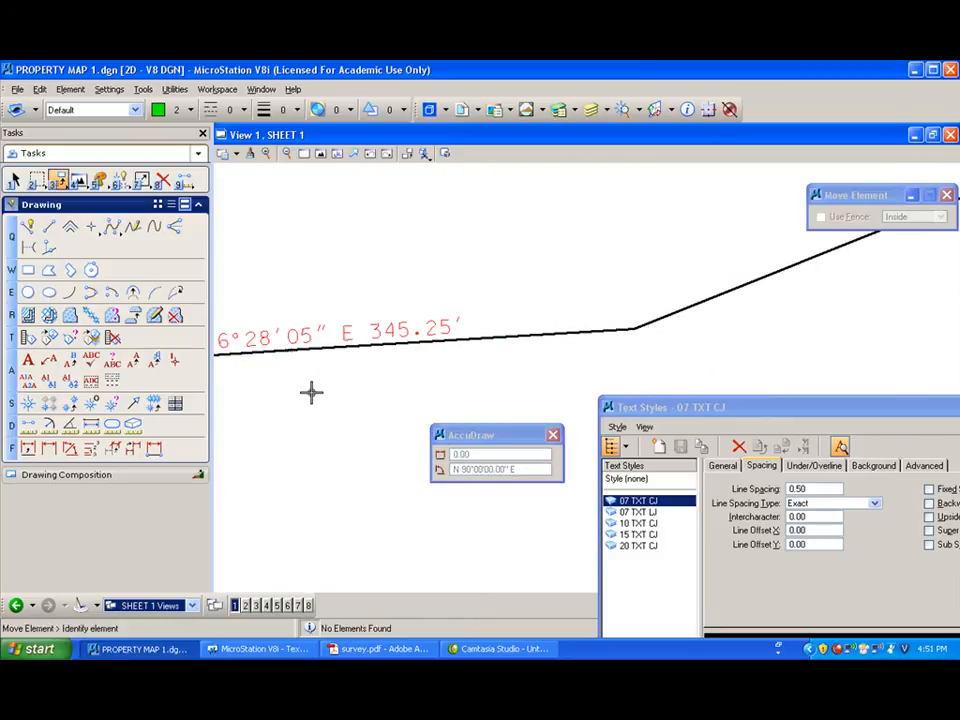
# Move the N 86°28'05" E 345.25' label about 0.70 along its boundary line toward the bend
pyautogui.moveTo(61, 181); pyautogui.dragTo(90, 210)
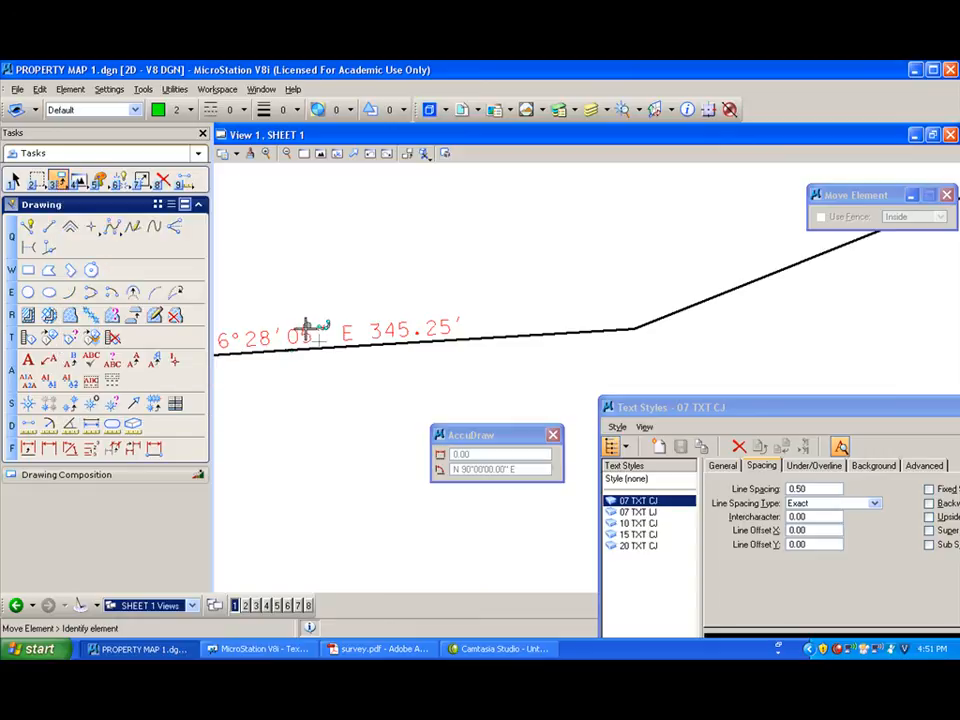
pyautogui.click(307, 332)
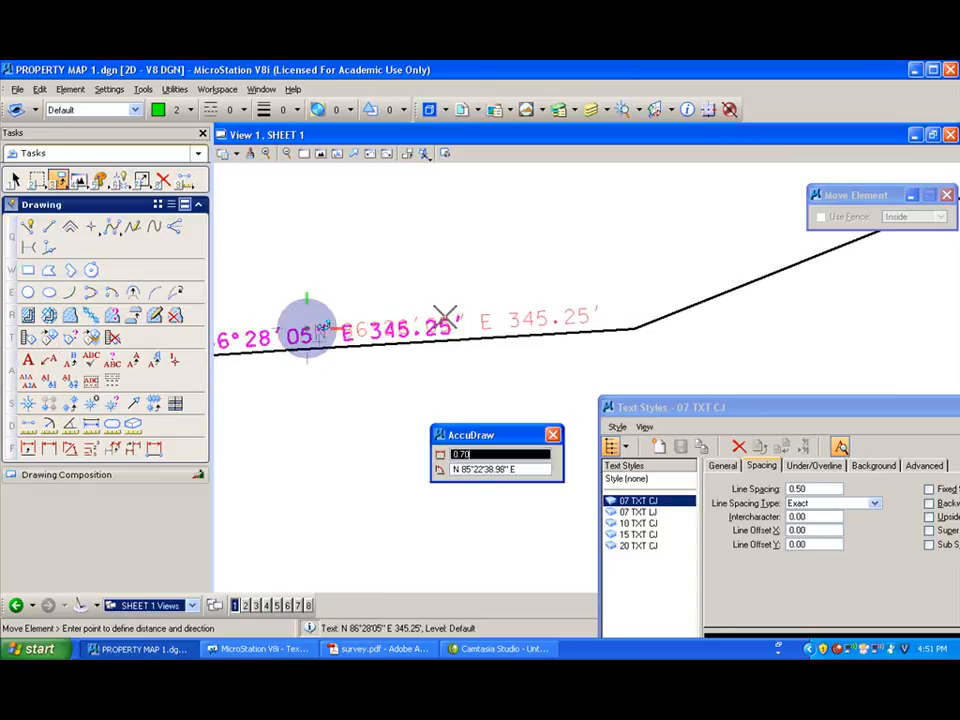
pyautogui.click(452, 320)
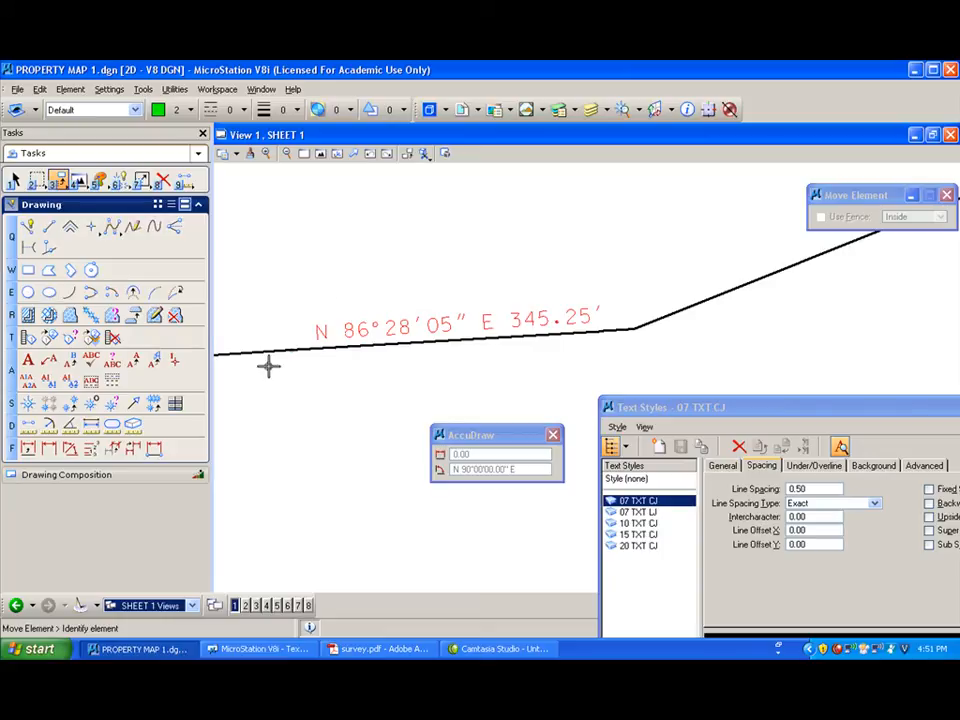
pyautogui.scroll(2, 270, 358)
pyautogui.scroll(-3, 499, 306)
pyautogui.scroll(-2, 596, 279)
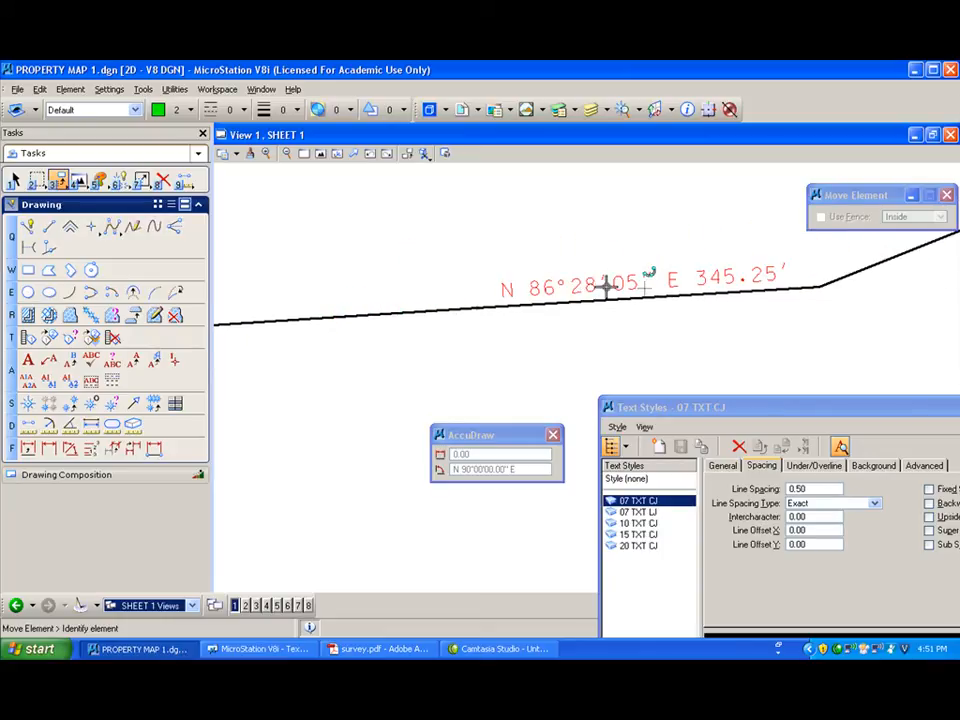
# Place the bearing and distance text N 68^10'50" E 730.63 above the steeper boundary line past the bend
pyautogui.scroll(-2, 680, 275)
pyautogui.moveTo(568, 264)
pyautogui.mouseDown(button='middle')
pyautogui.moveTo(707, 207)
pyautogui.moveTo(650, 230)
pyautogui.mouseUp(button='middle')
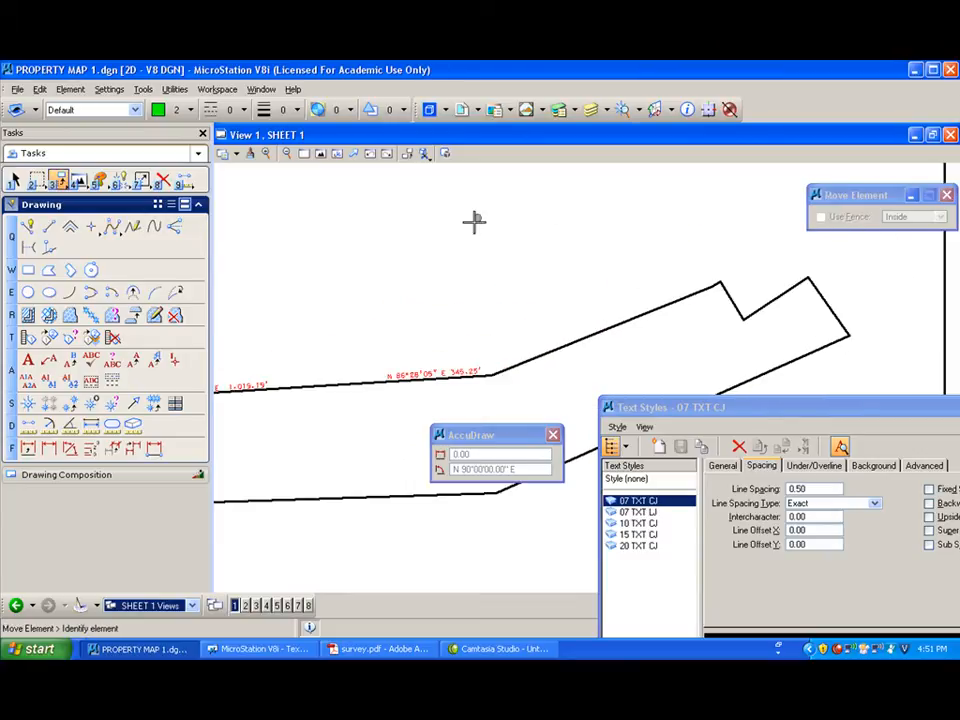
pyautogui.click(28, 360)
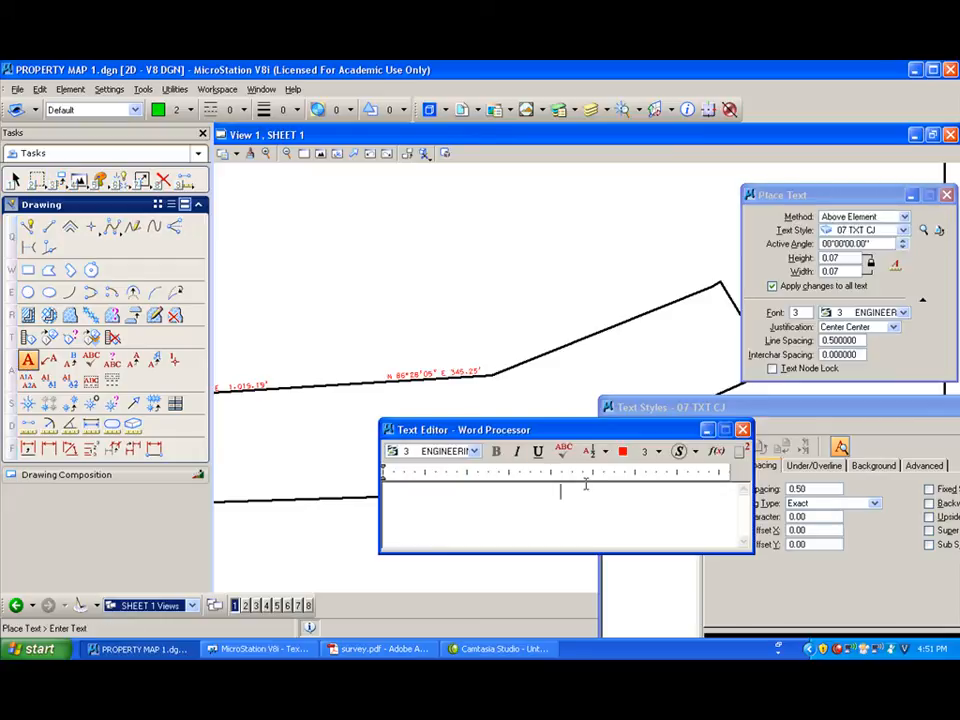
pyautogui.write('N')
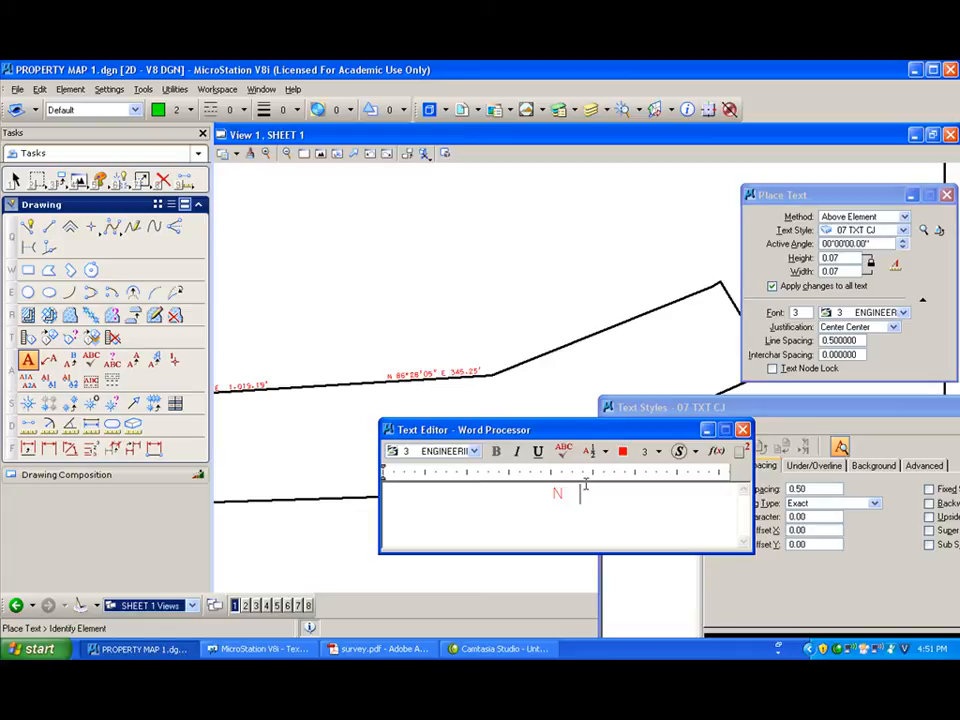
pyautogui.write(" 68^10'")
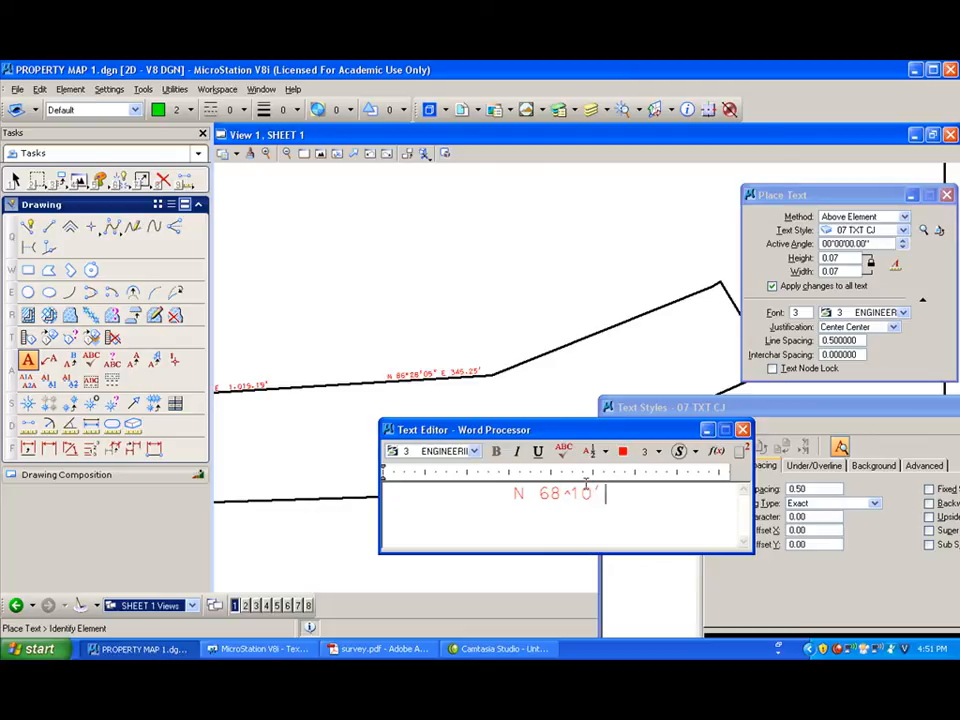
pyautogui.write('50"')
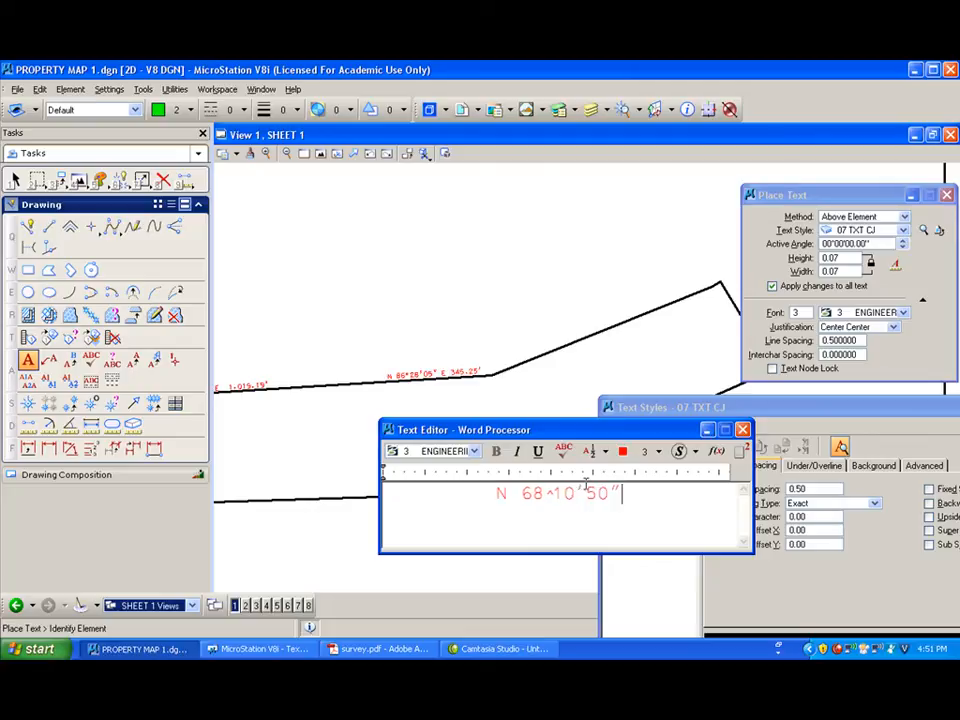
pyautogui.write(' E')
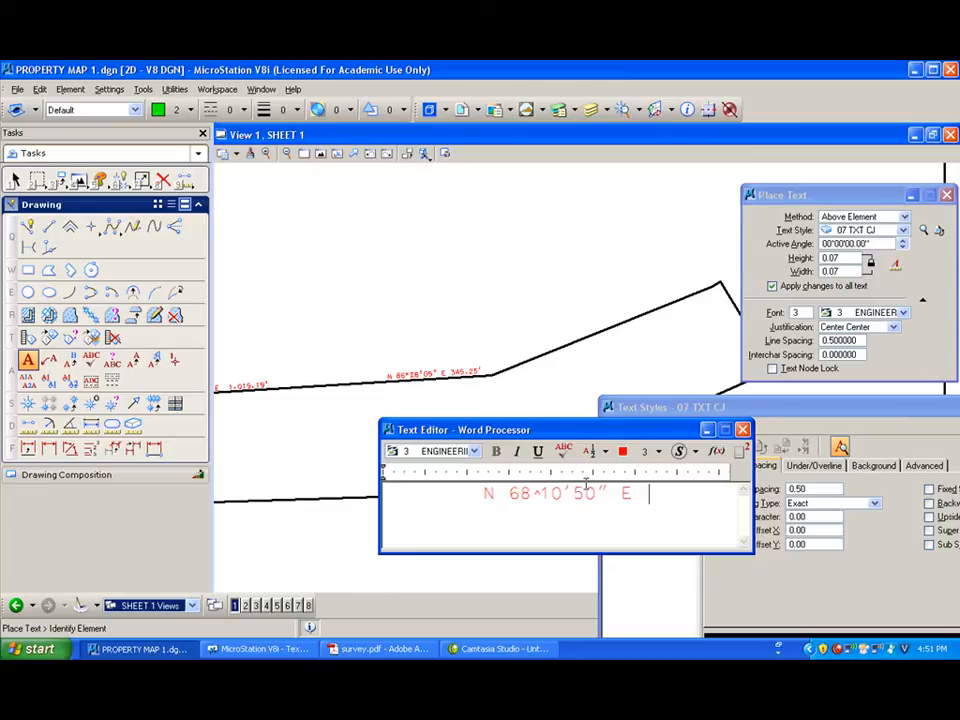
pyautogui.write('  7')
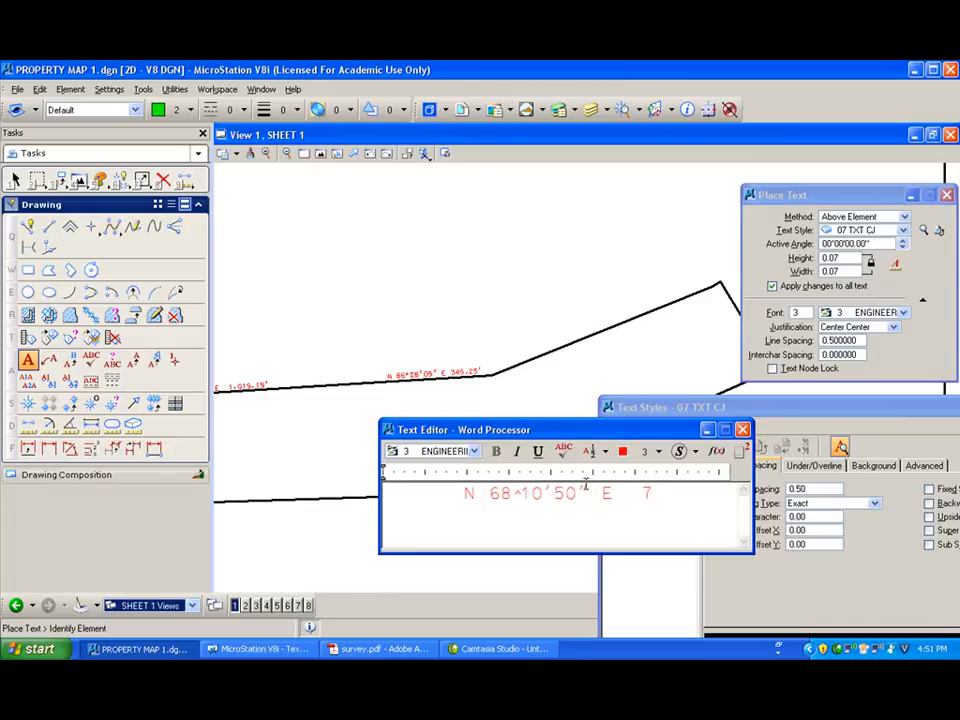
pyautogui.write('30.63')
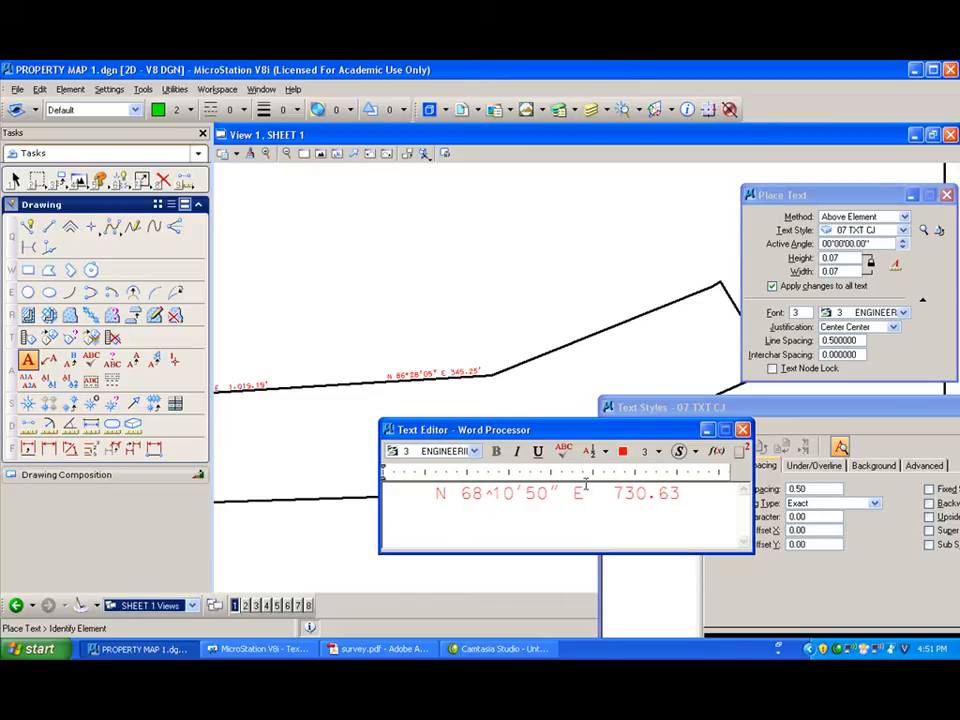
pyautogui.click(598, 330)
pyautogui.click(583, 306)
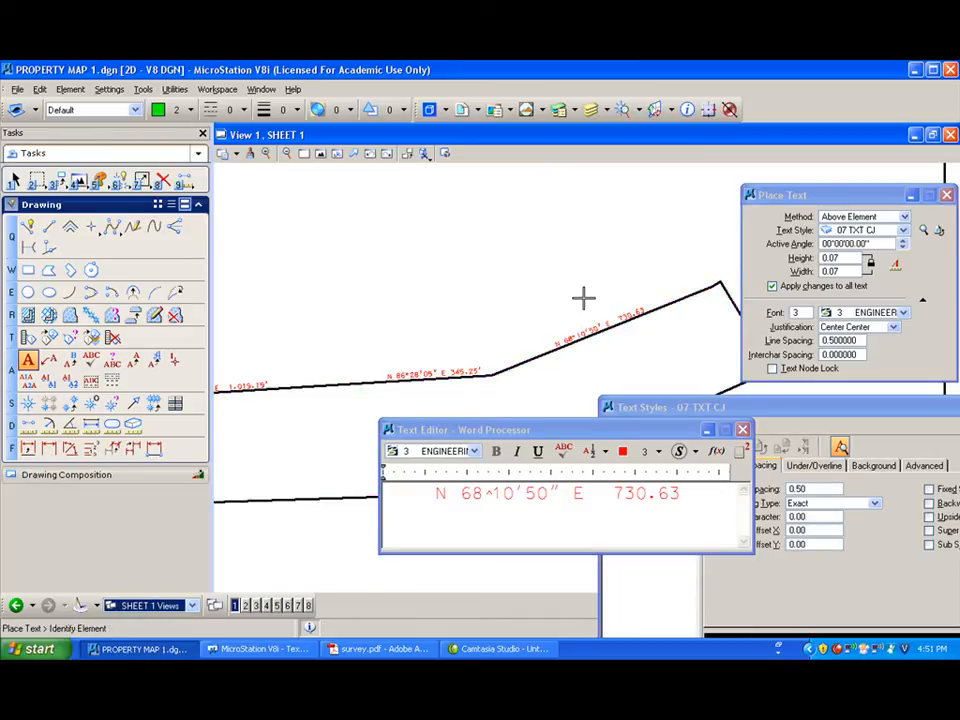
# Place a leader note reading N 56^25'08" E 32.72' at the short segment by the upper boundary's peak, in color 3 on the DIMENSION level
pyautogui.click(50, 361)
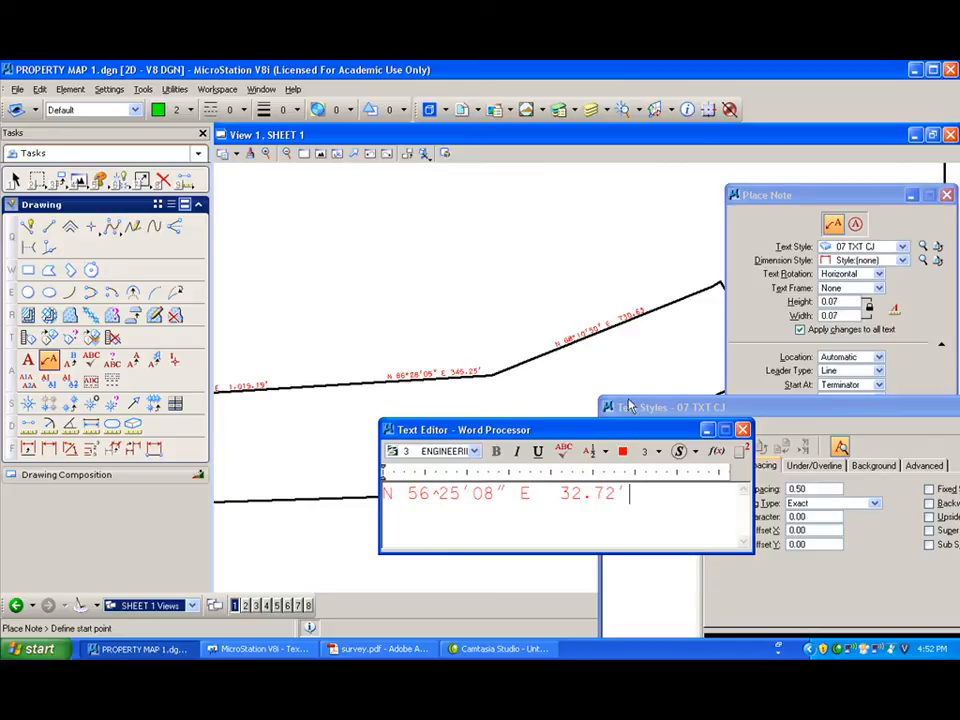
pyautogui.click(717, 283)
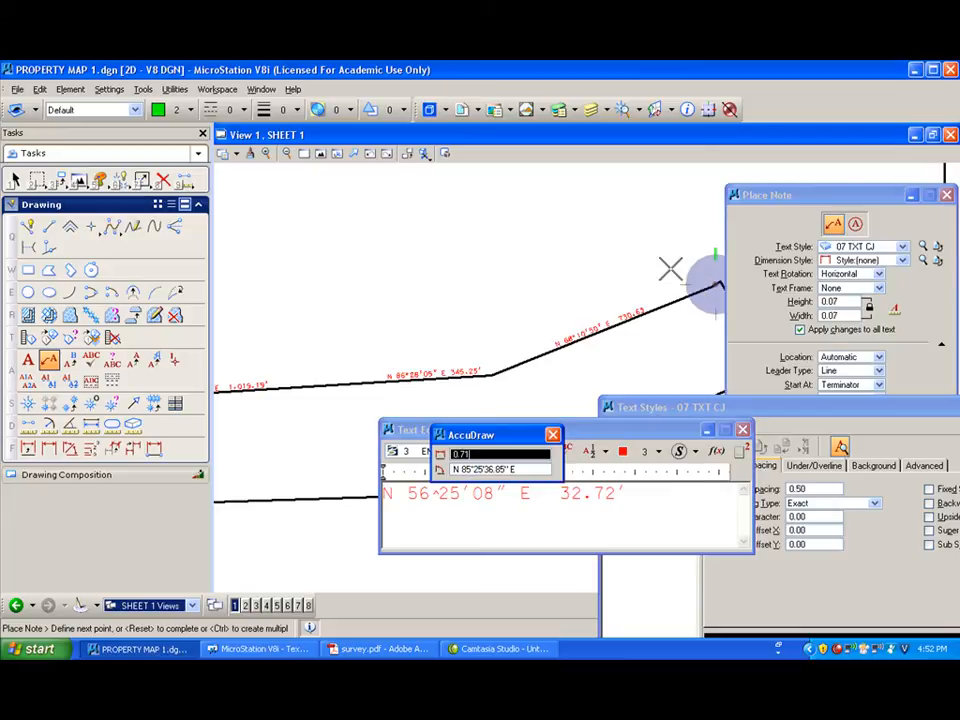
pyautogui.click(182, 112)
pyautogui.click(198, 180)
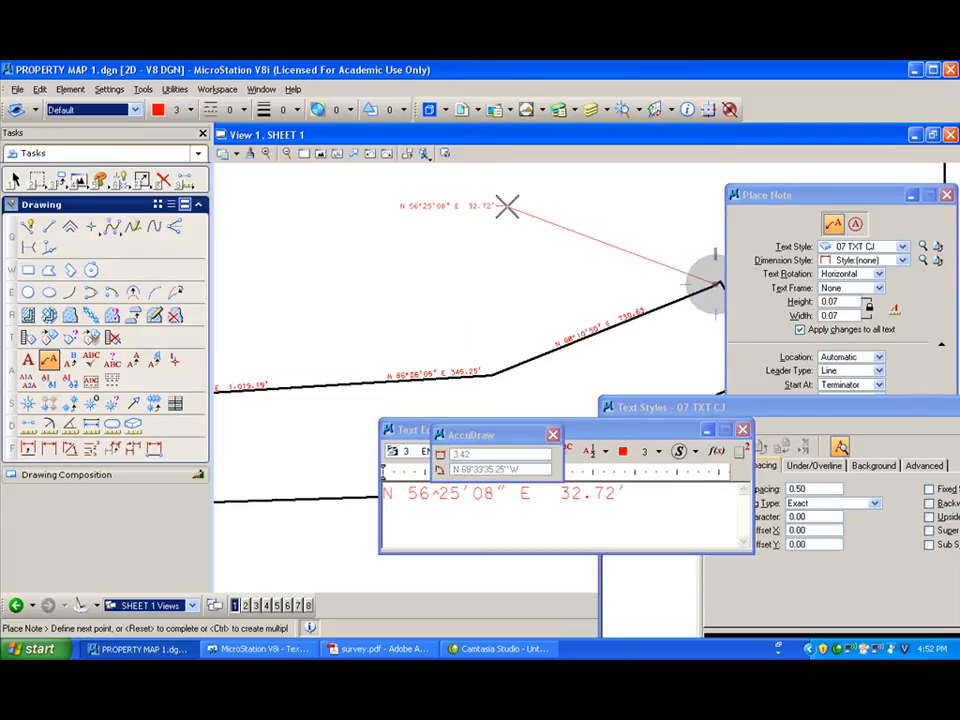
pyautogui.click(93, 110)
pyautogui.click(60, 165)
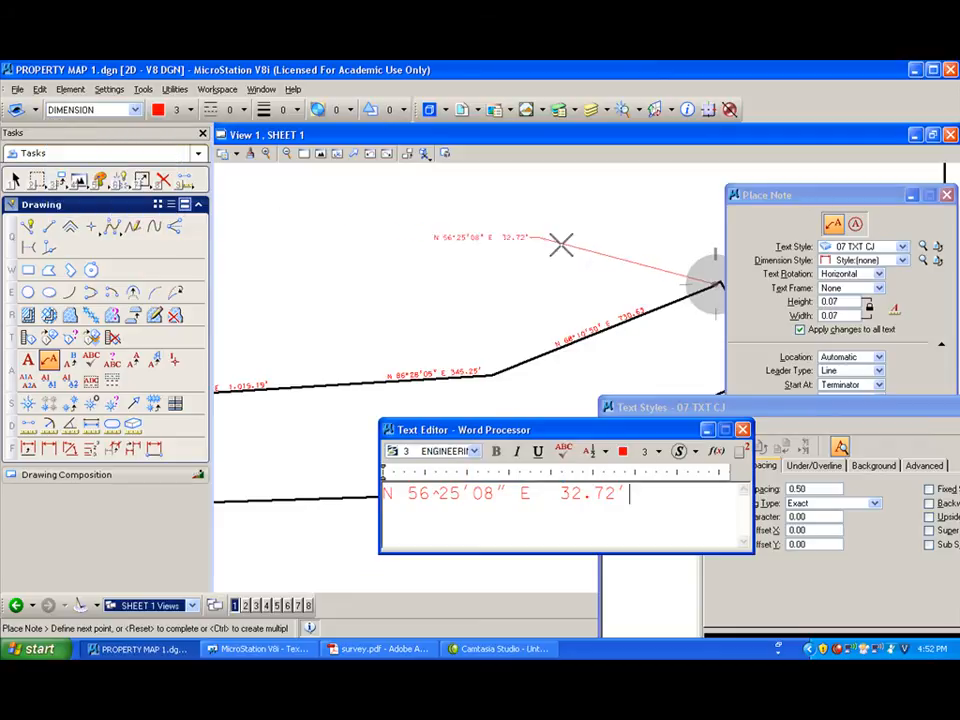
pyautogui.click(665, 263)
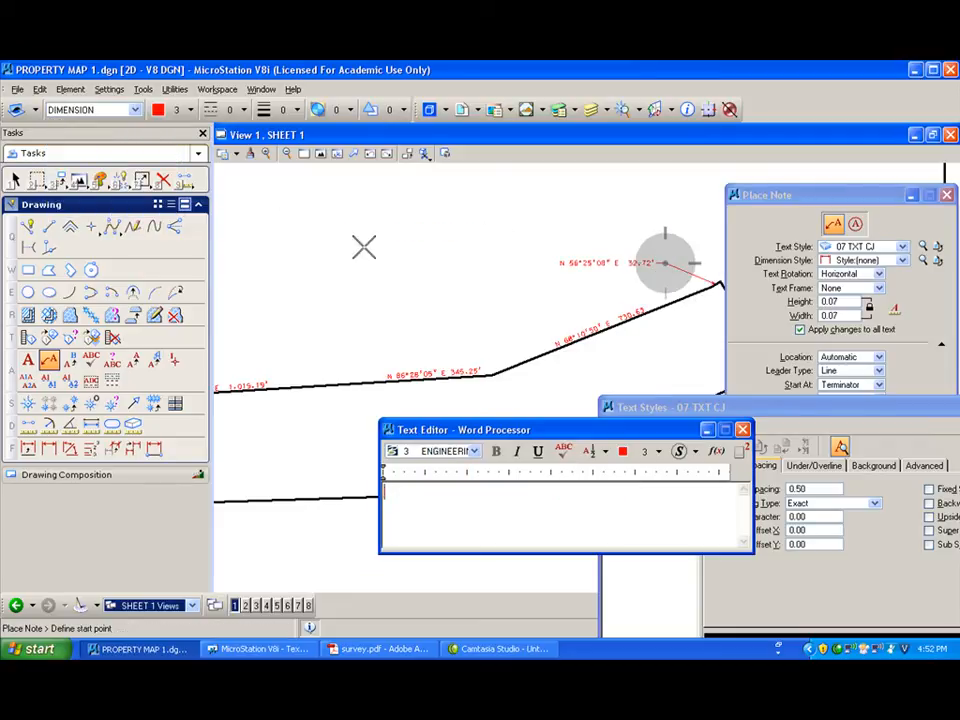
# Add a note reading S 31^15'36" E 140.08' with its leader starting on the short boundary segment descending from the peak into the notch
pyautogui.moveTo(265, 226)
pyautogui.keyDown('shift'); pyautogui.mouseDown()
pyautogui.moveTo(349, 242)
pyautogui.moveTo(332, 227)
pyautogui.mouseUp(); pyautogui.keyUp('shift')
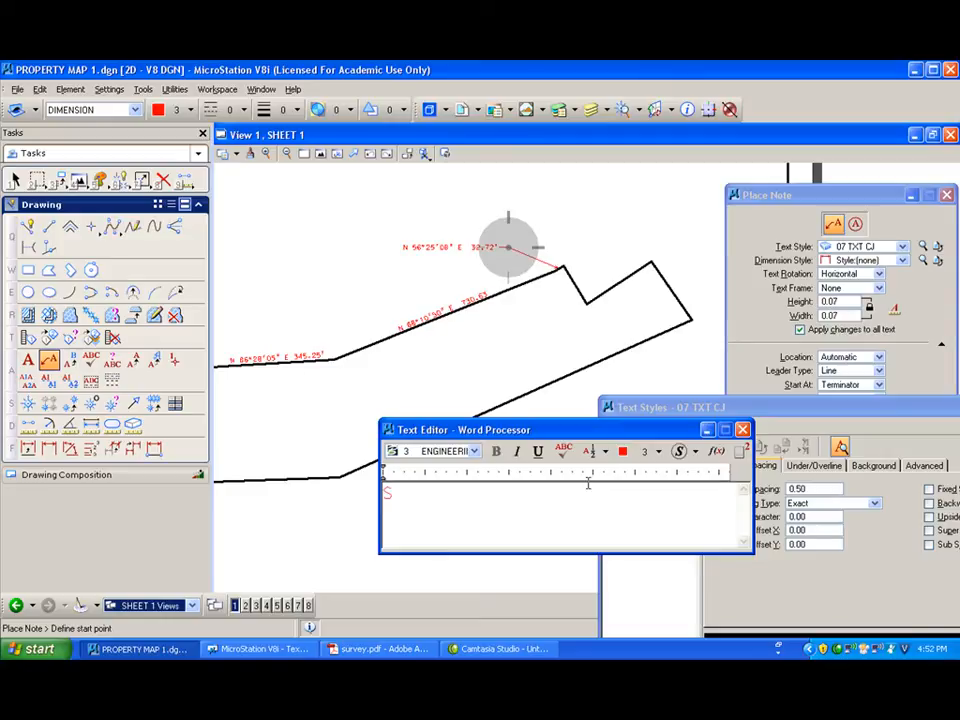
pyautogui.write('31^')
pyautogui.write('15\'36" E  140.08\'')
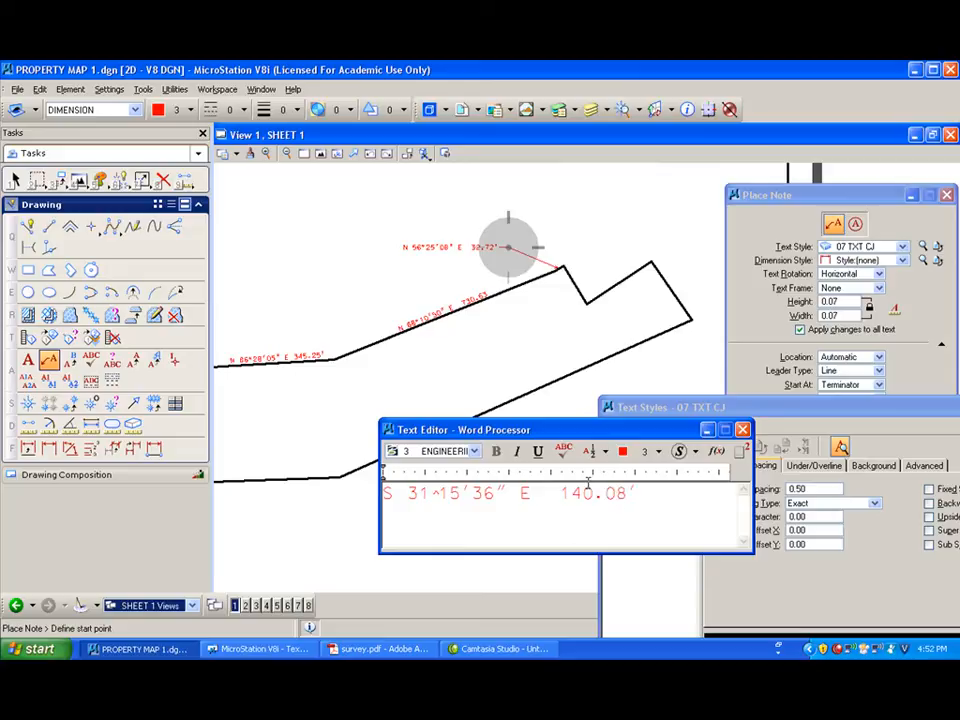
pyautogui.click(574, 280)
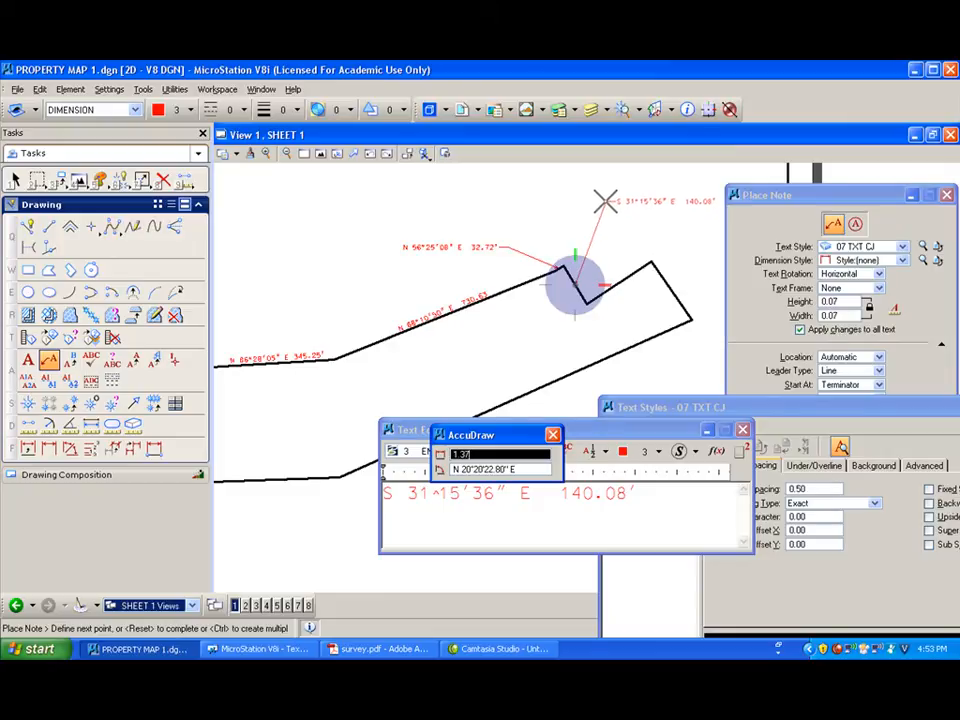
# Place the leader note S 31^15'36" E 140.08' above and right of the short notch segment its leader points to
pyautogui.click(606, 201)
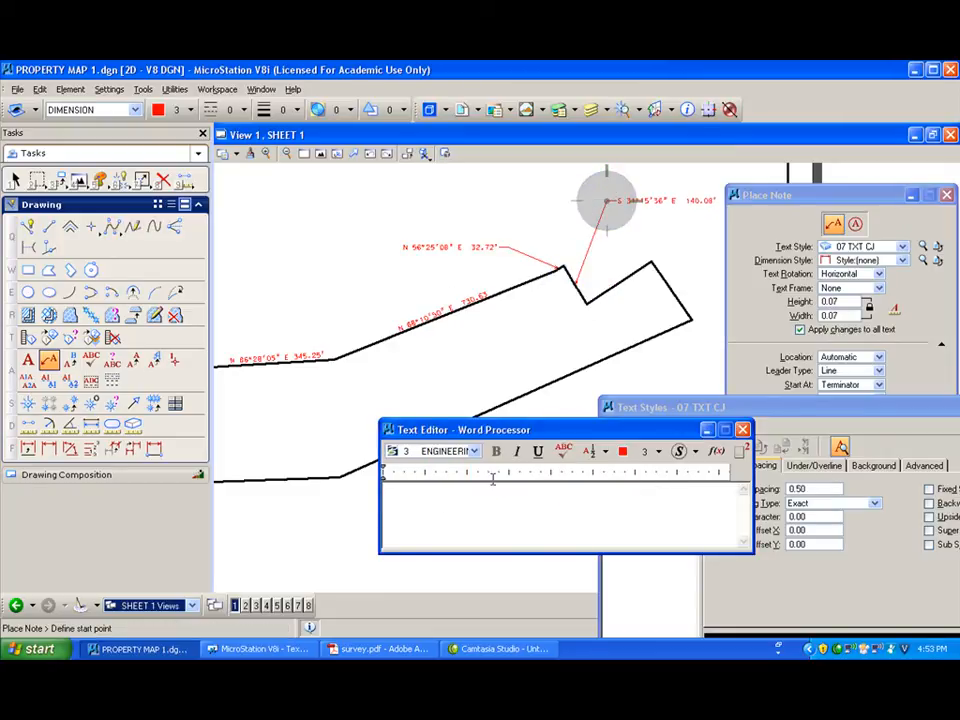
# Place the bearing text N 56^11'54" E above the boundary segment running up from the notch's lower corner
pyautogui.click(28, 361)
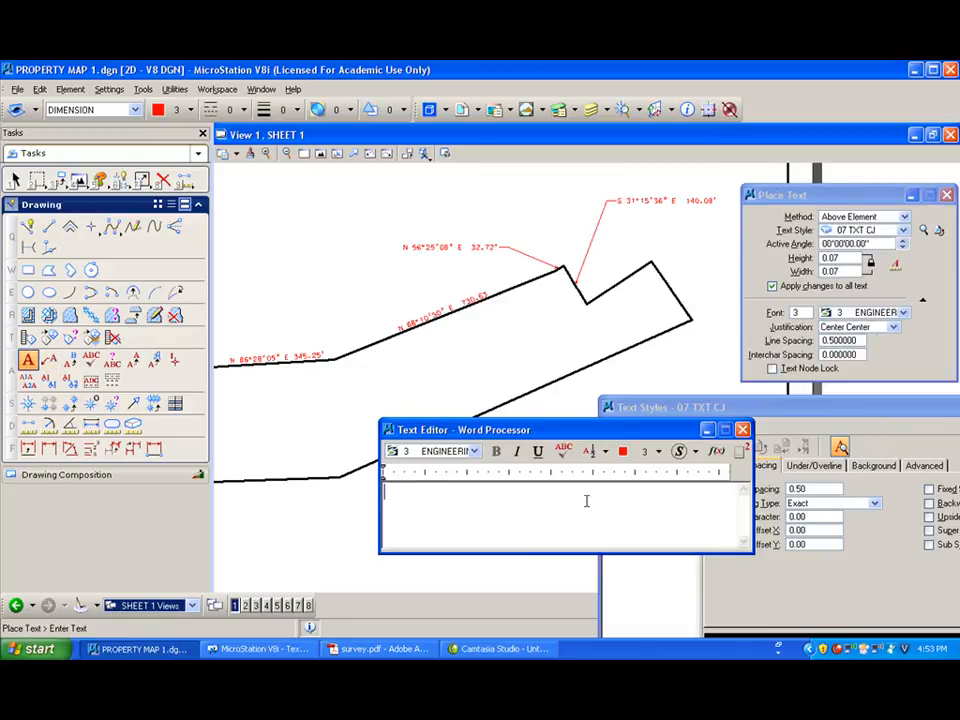
pyautogui.write('N')
pyautogui.write(' 56°')
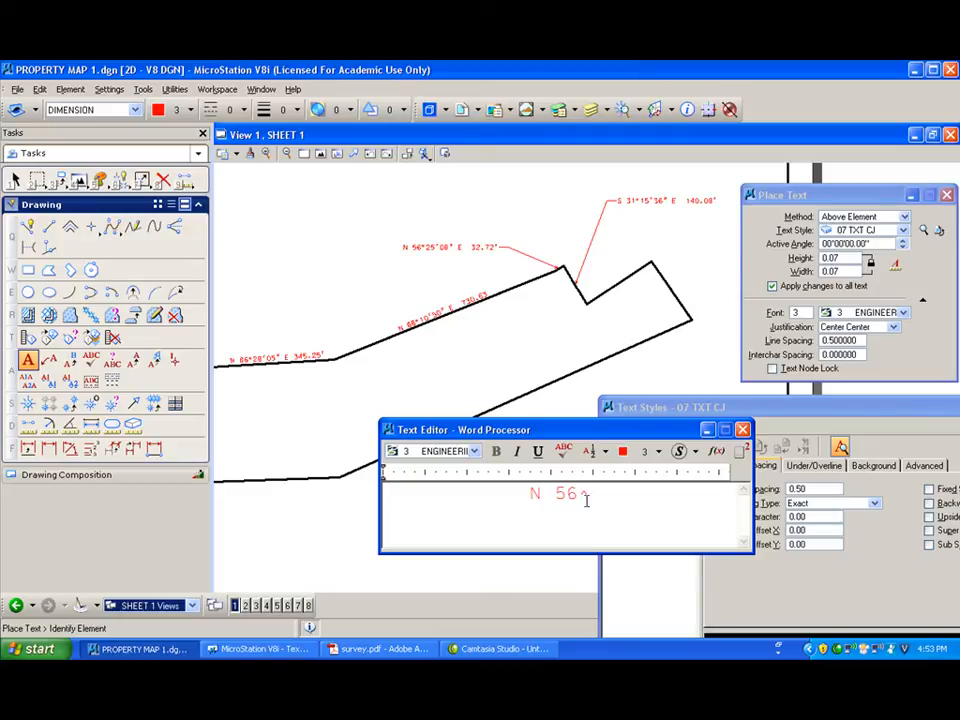
pyautogui.write("11'5")
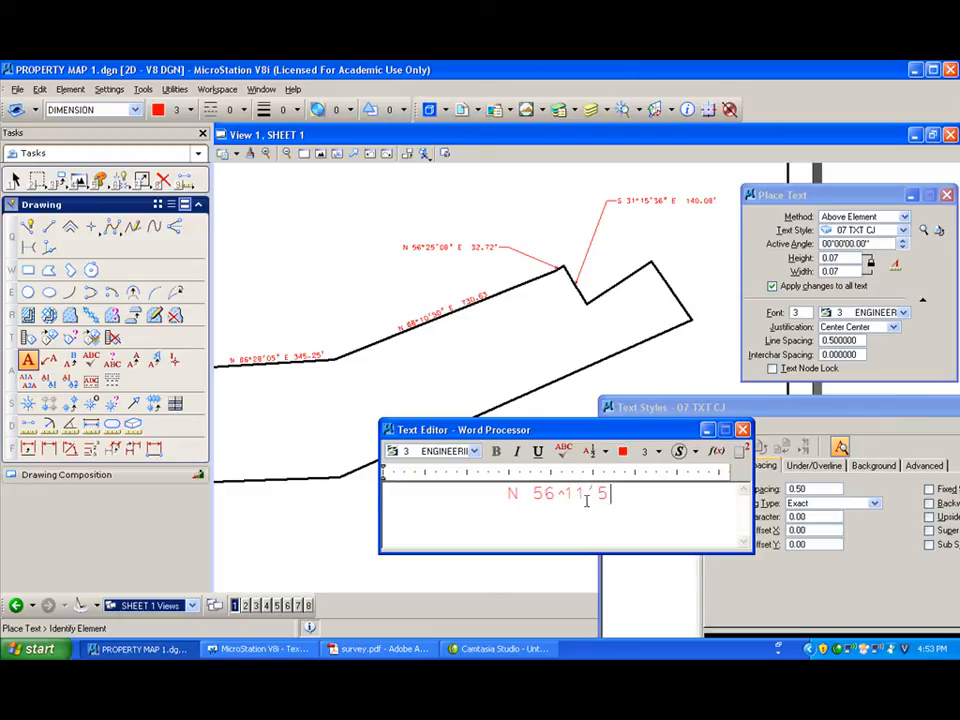
pyautogui.write('4" E')
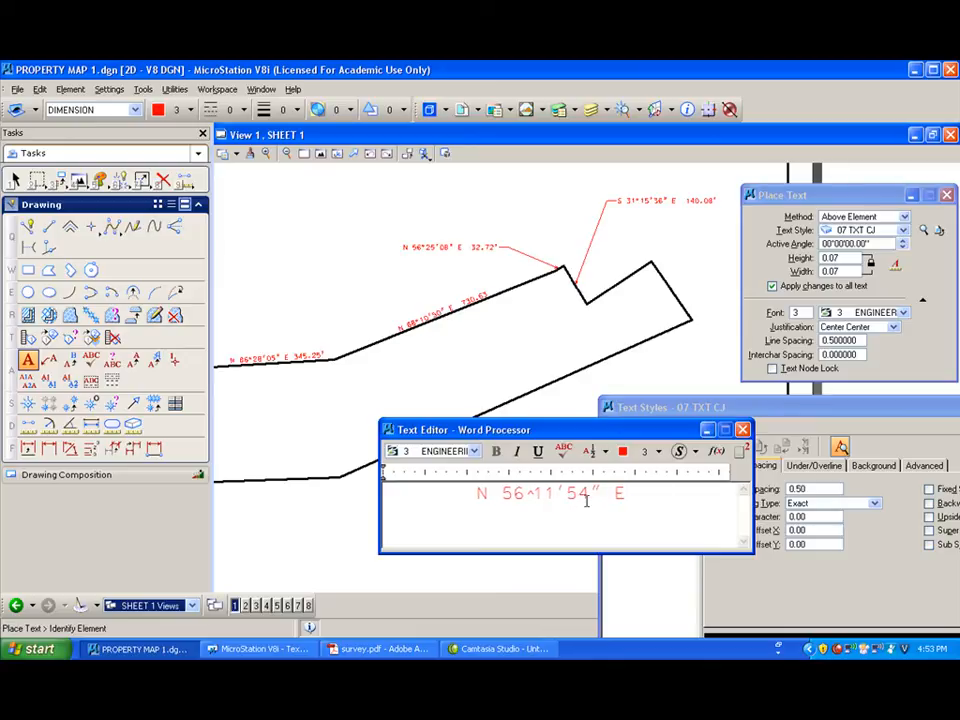
pyautogui.press('BackSpace')
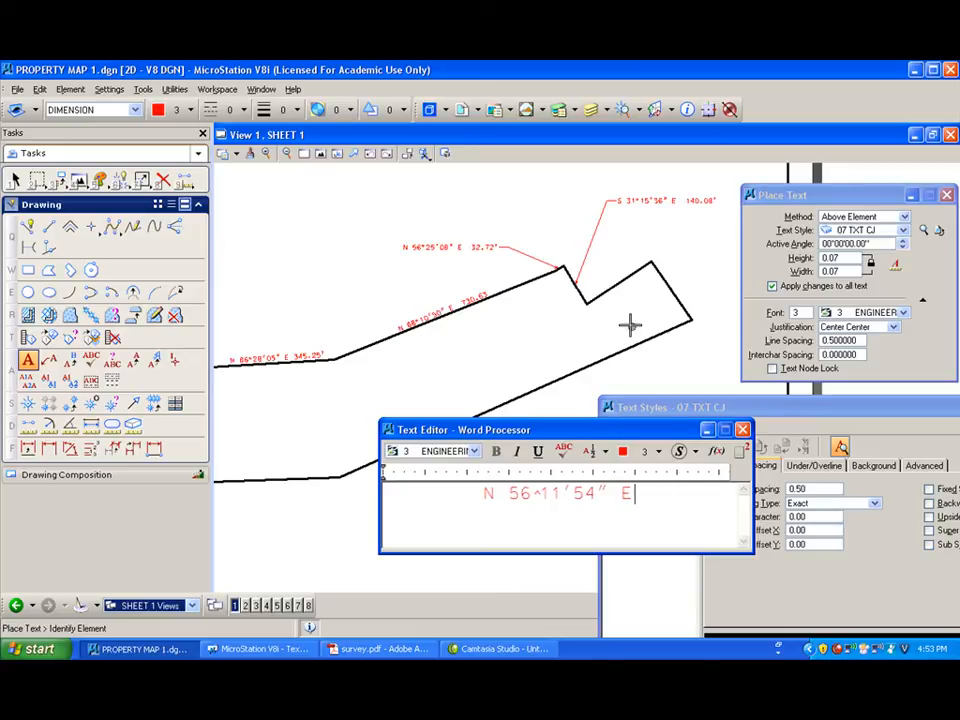
pyautogui.click(618, 279)
pyautogui.click(613, 272)
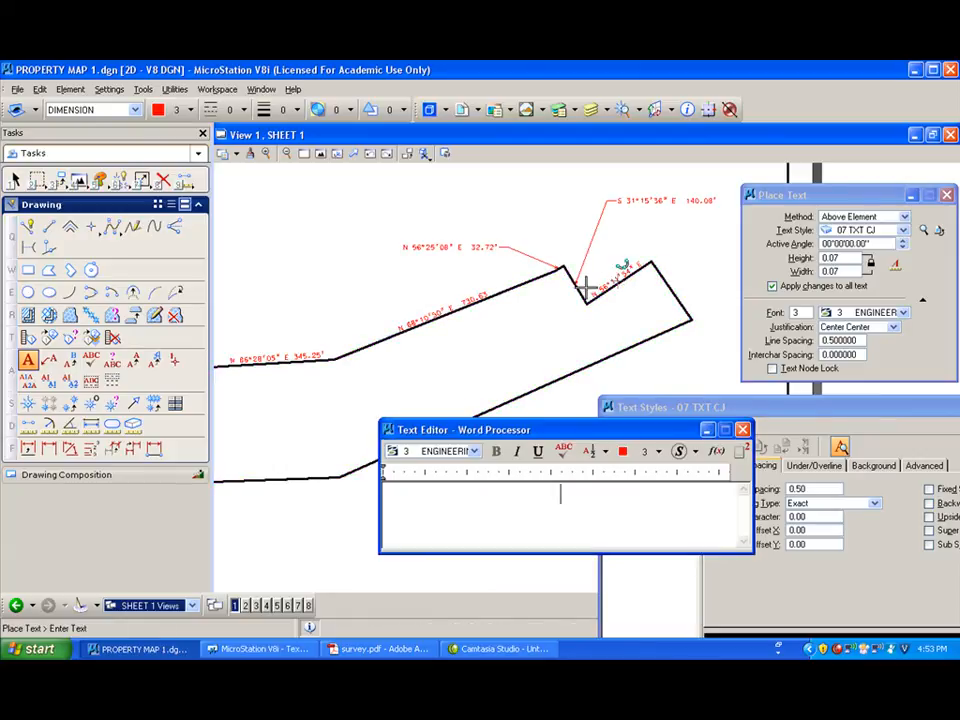
# Place the distance text 240.0' on the N 56^11'54" E segment using the Below Element method
pyautogui.click(902, 219)
pyautogui.click(880, 230)
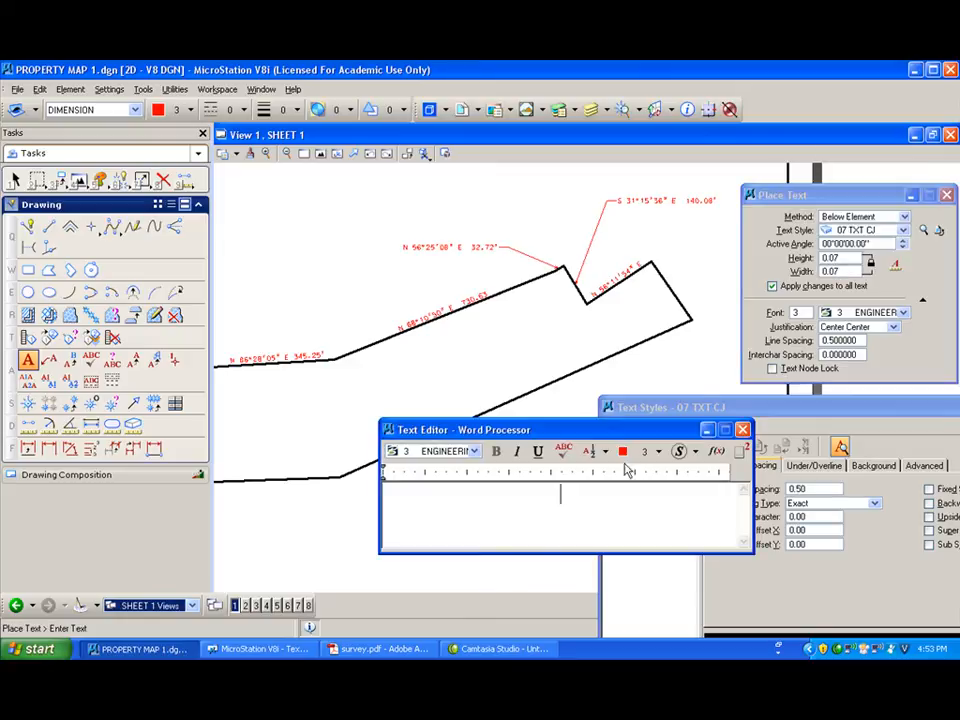
pyautogui.click(606, 497)
pyautogui.write("240.0'")
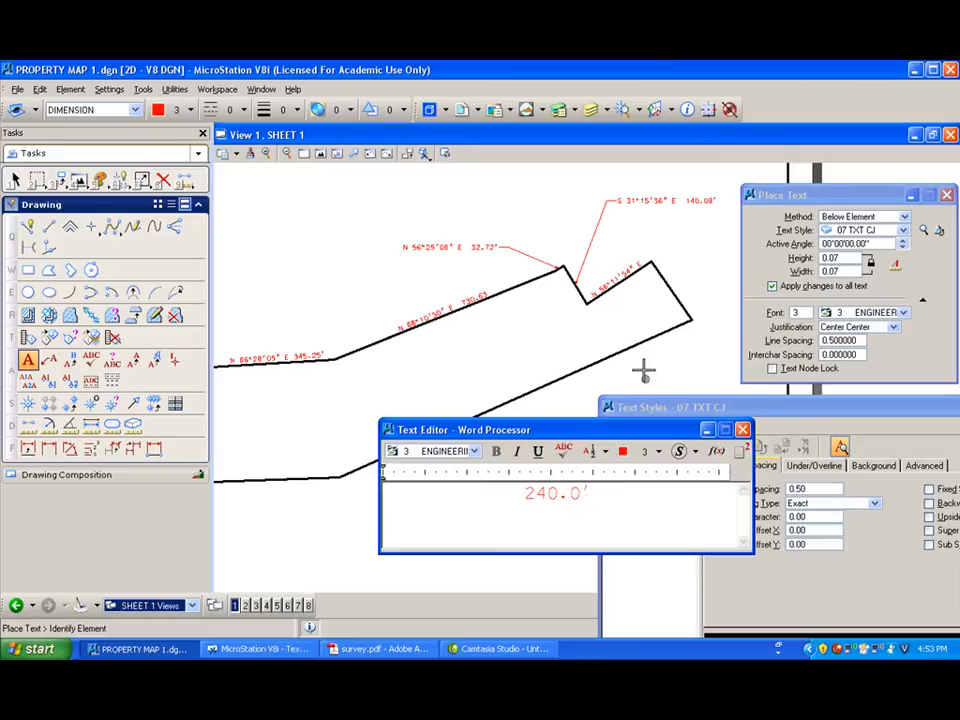
pyautogui.click(621, 275)
pyautogui.scroll(5, 615, 266)
pyautogui.scroll(-5, 618, 268)
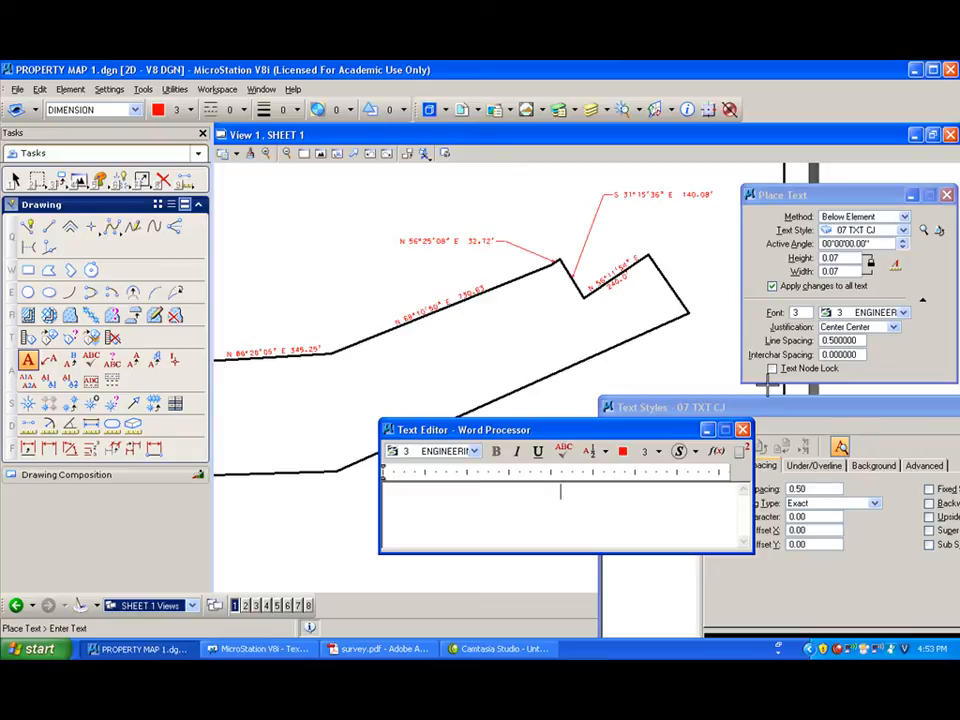
# Place the bearing text S 32^44'29" E along the parcel's short east end using the Above Element method
pyautogui.write('S 32^')
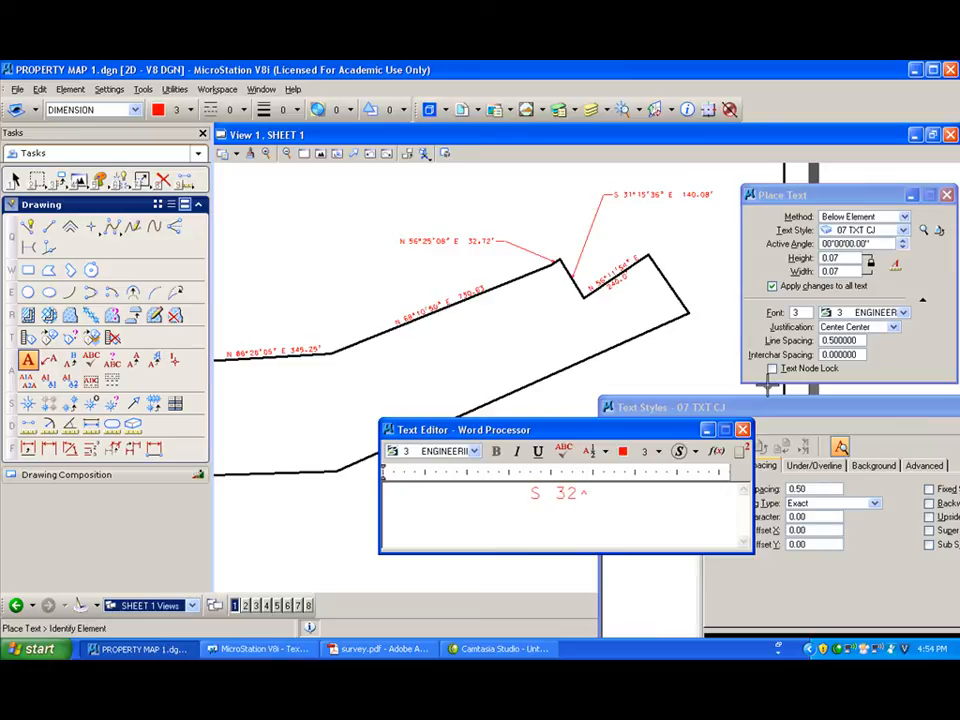
pyautogui.write('44\'29"')
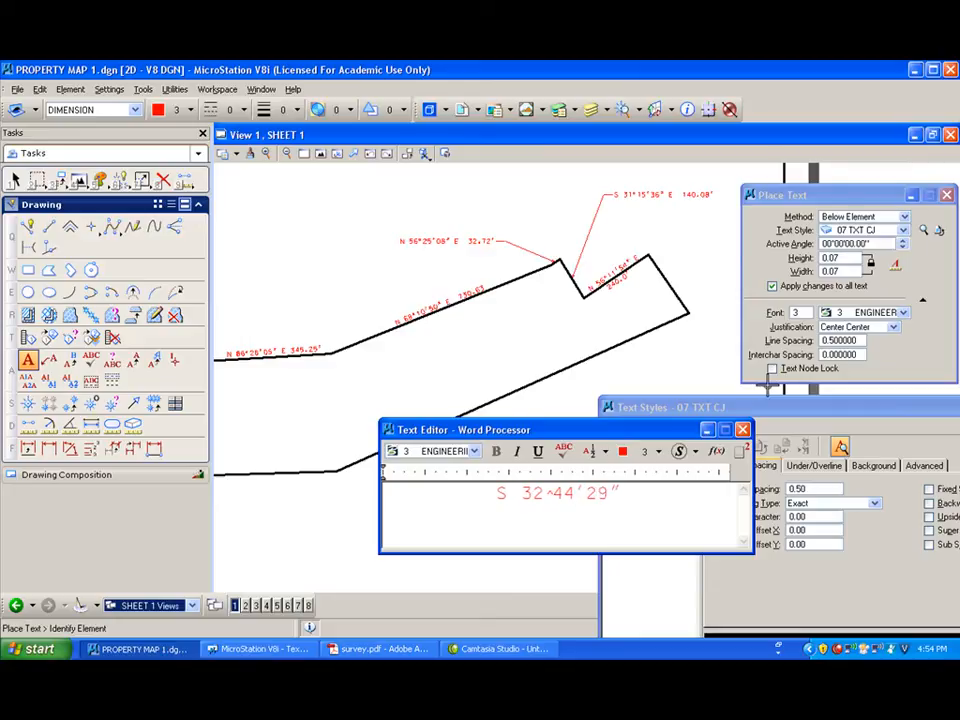
pyautogui.write(' E')
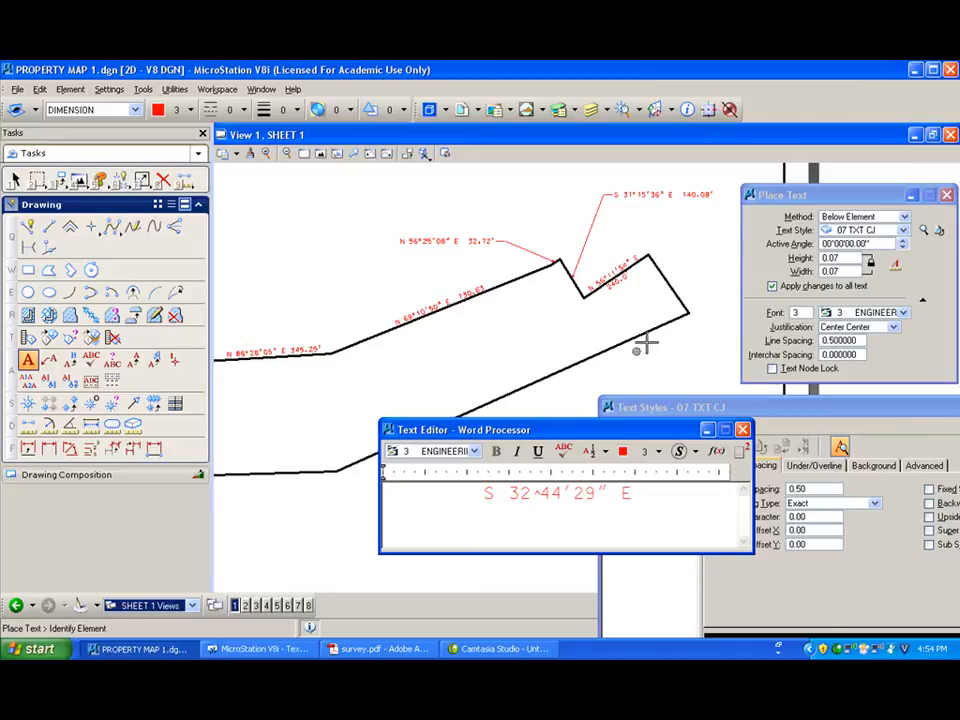
pyautogui.click(880, 216)
pyautogui.click(880, 212)
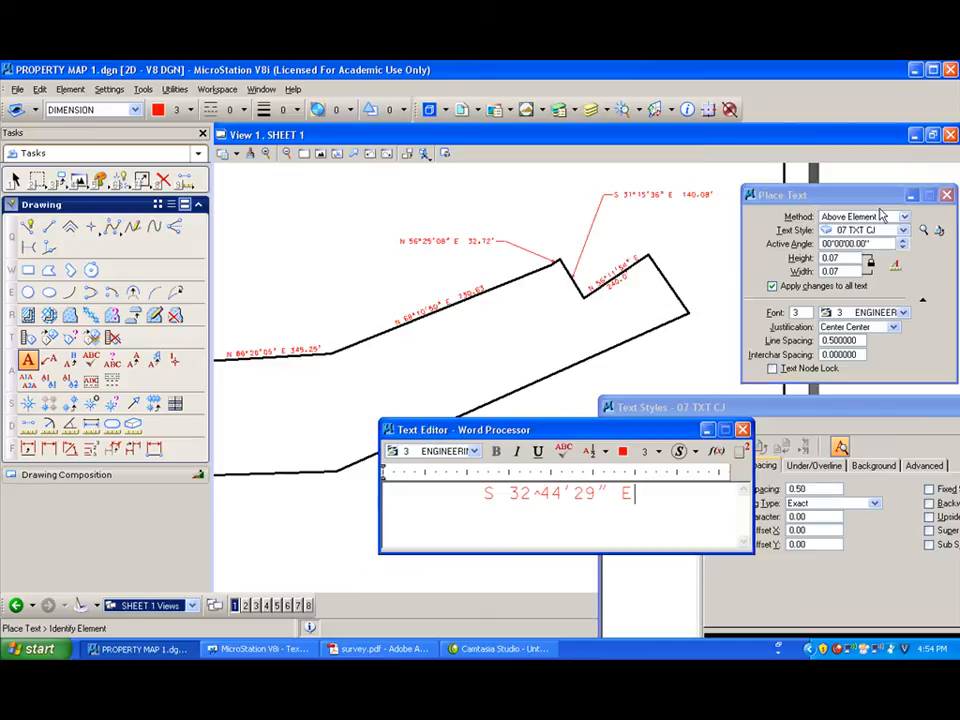
pyautogui.click(668, 281)
pyautogui.click(681, 263)
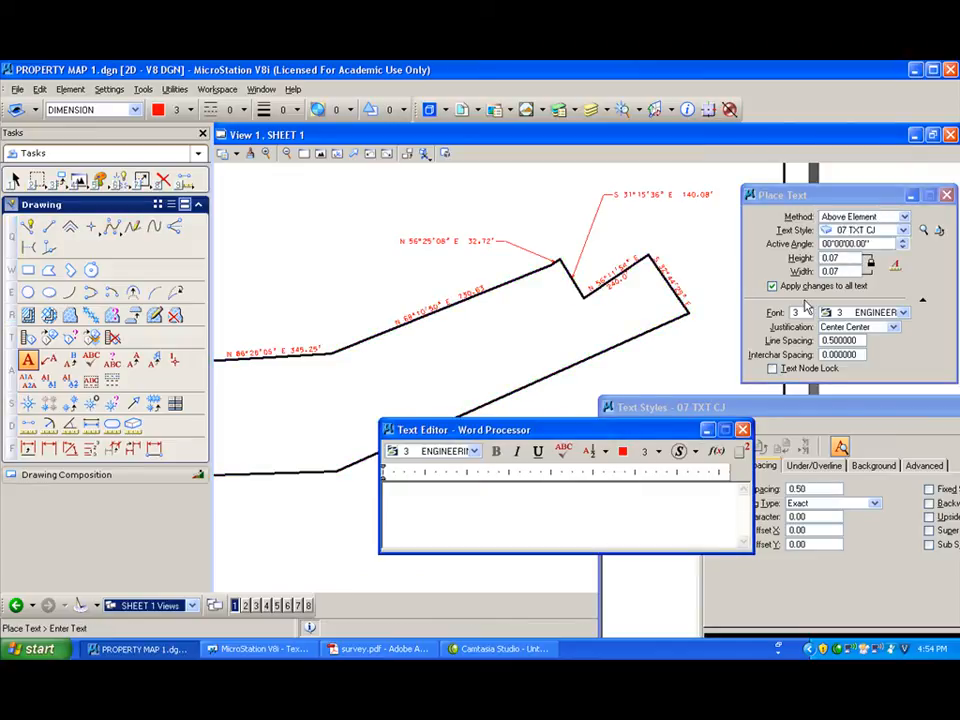
# Place the distance text 219.70' on the parcel's east end segment using the Below Element method
pyautogui.click(880, 216)
pyautogui.click(862, 229)
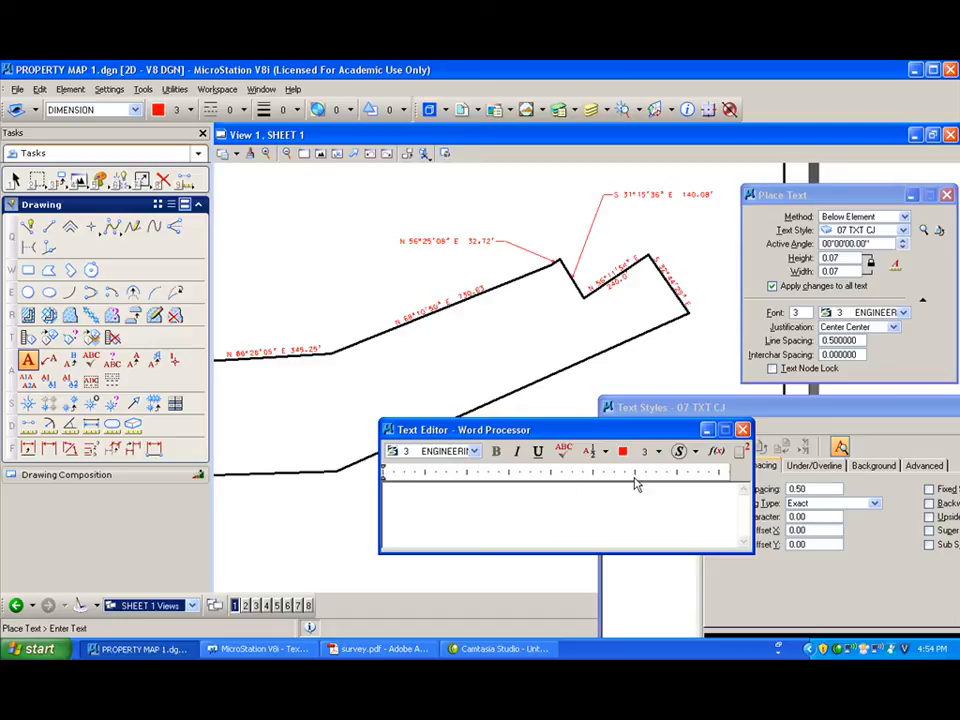
pyautogui.write('21')
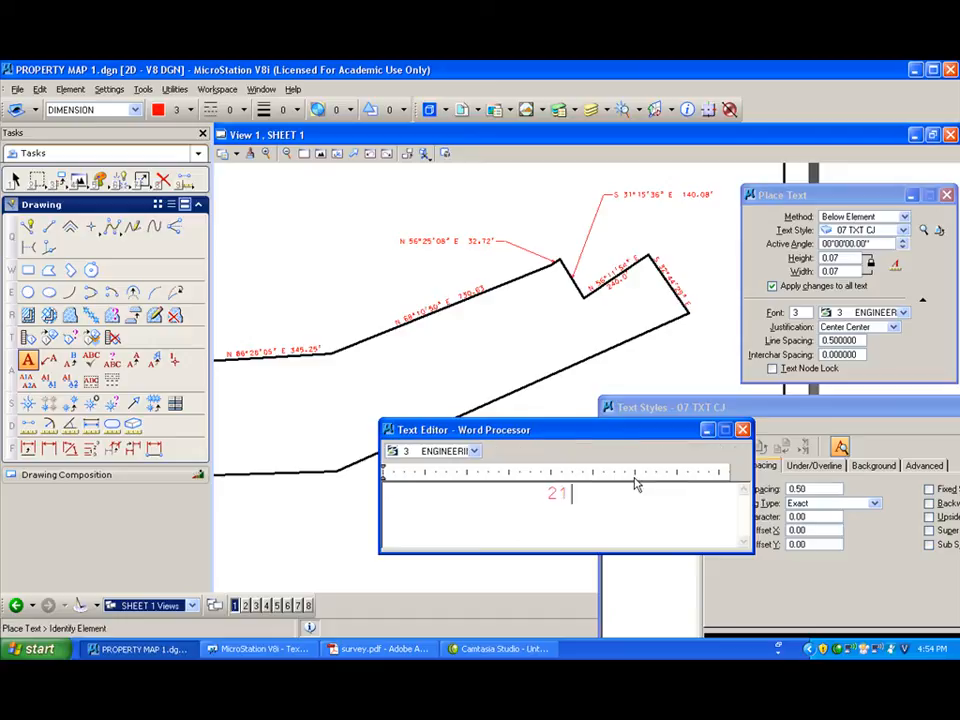
pyautogui.write("9.70'")
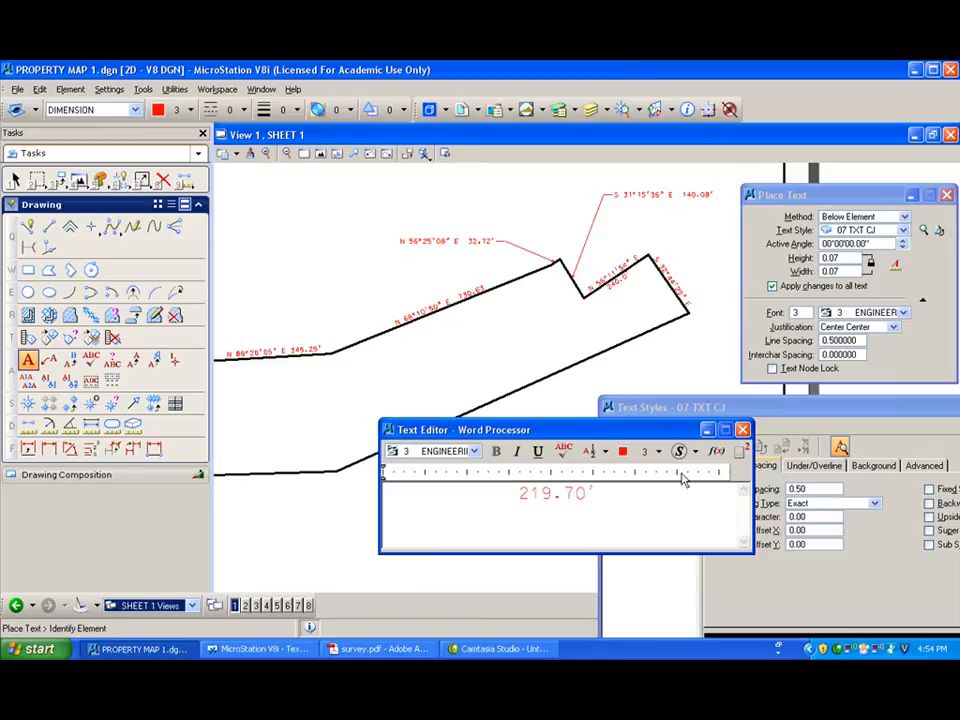
pyautogui.click(664, 279)
pyautogui.click(652, 289)
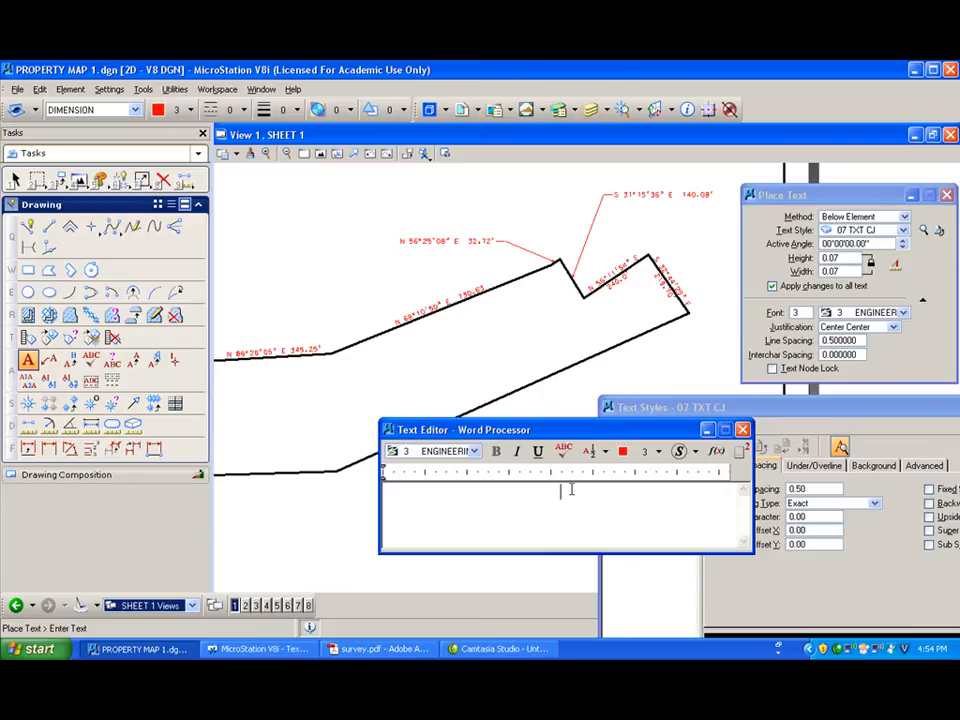
# Label the long sloping lower boundary with S 65^52'47" W 1191.67' using the Above Element method
pyautogui.click(880, 216)
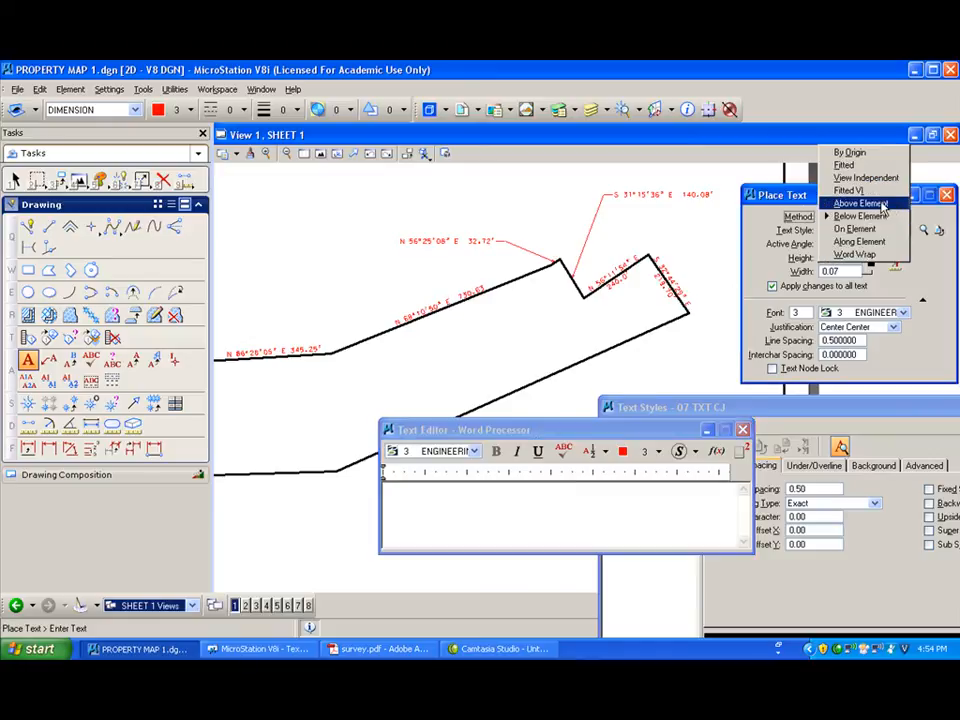
pyautogui.click(883, 207)
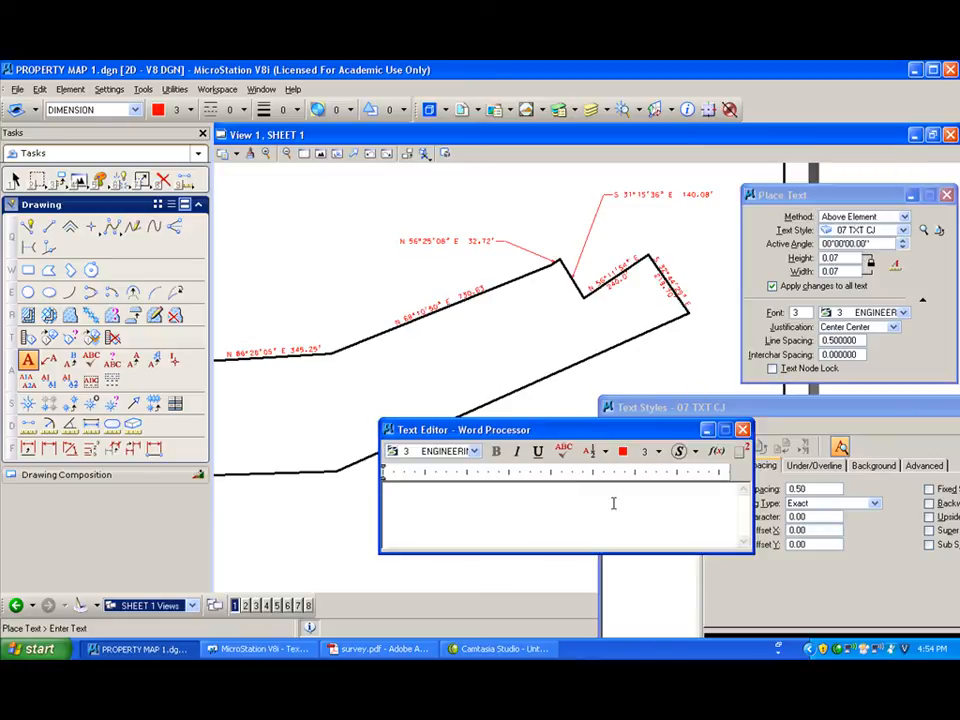
pyautogui.write('S 65')
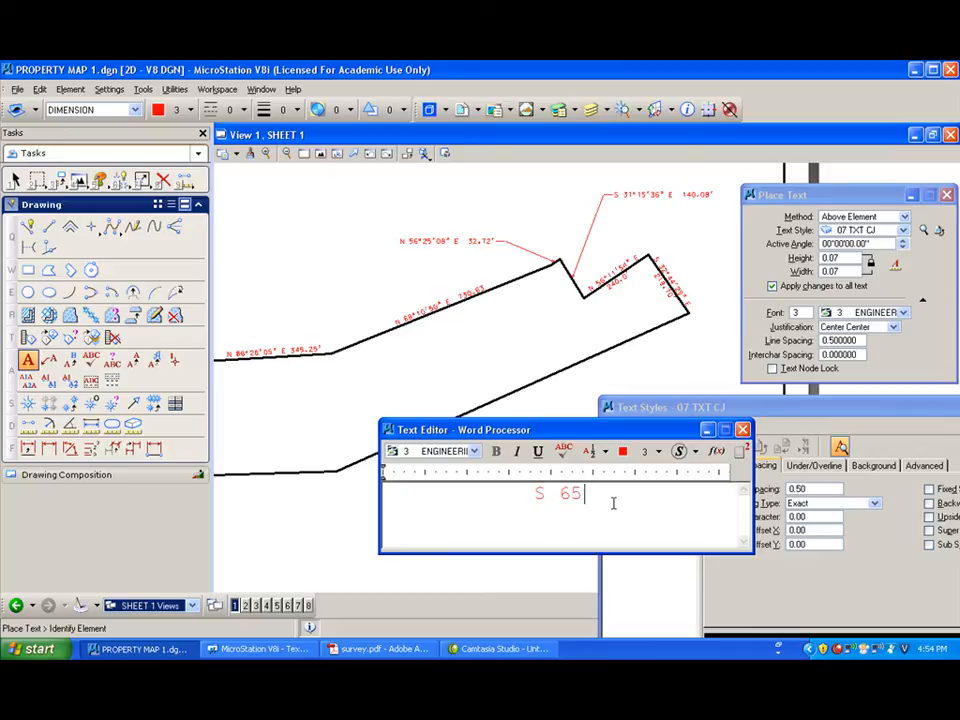
pyautogui.write('^52')
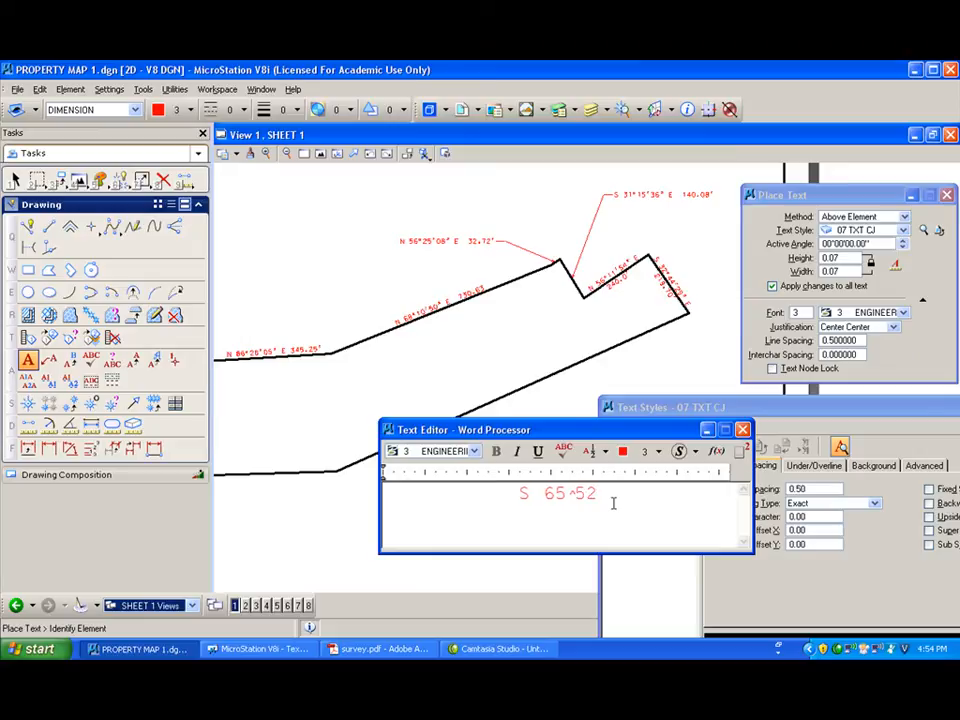
pyautogui.write('\'47"')
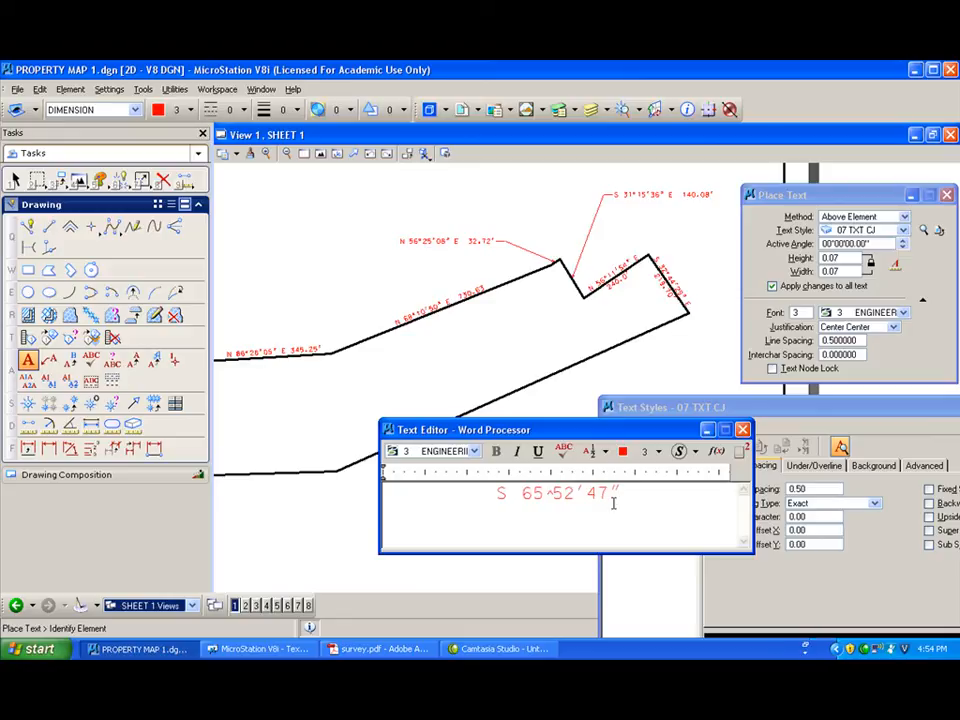
pyautogui.write(' W')
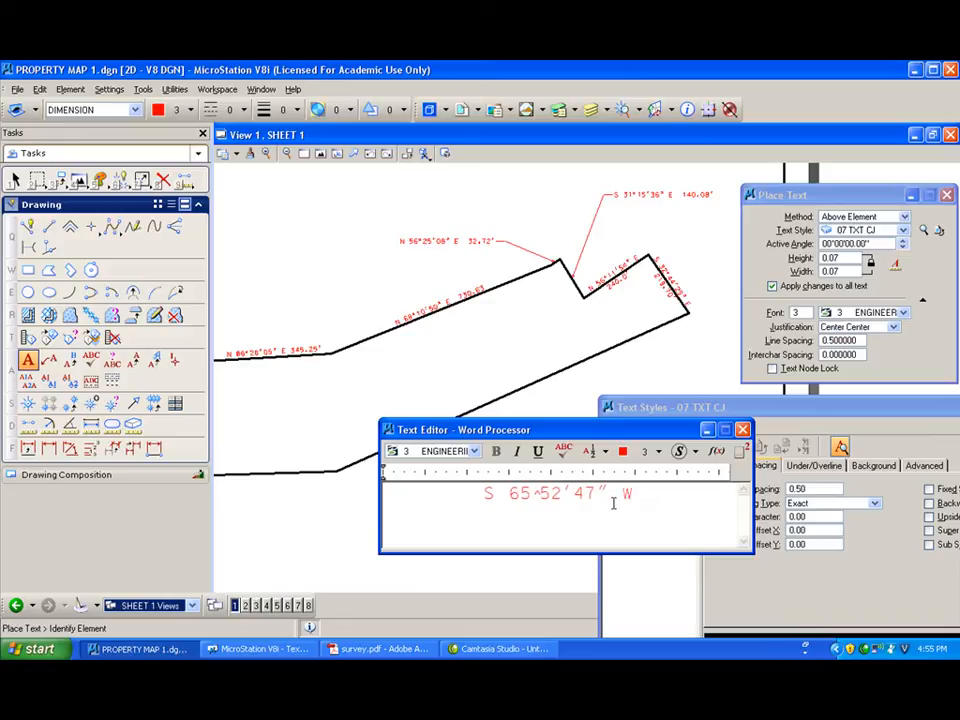
pyautogui.write('  1191')
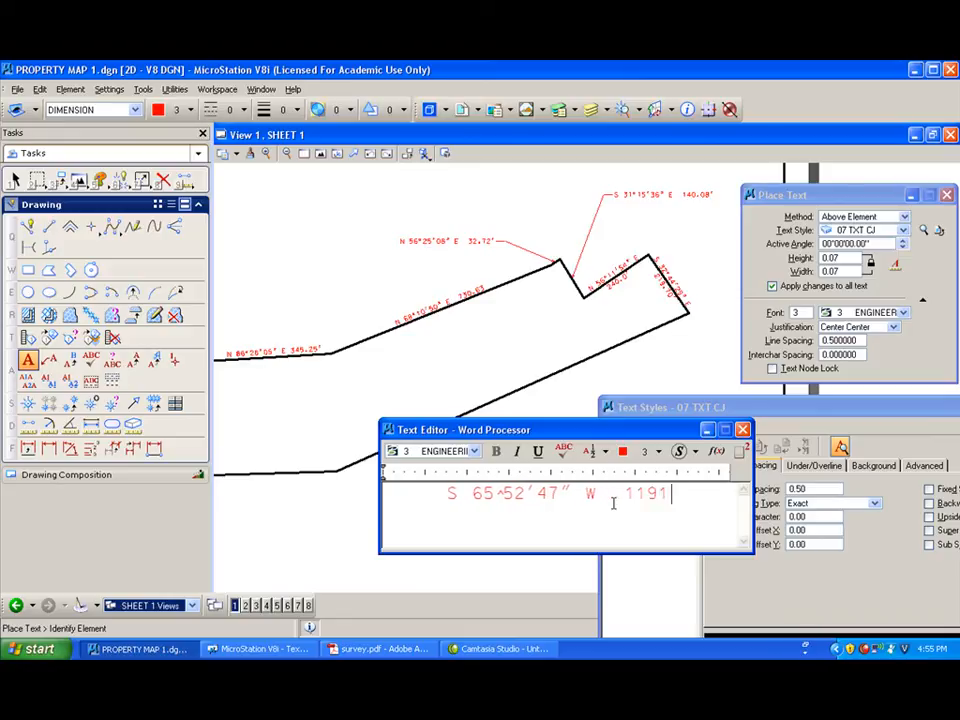
pyautogui.write(".67'")
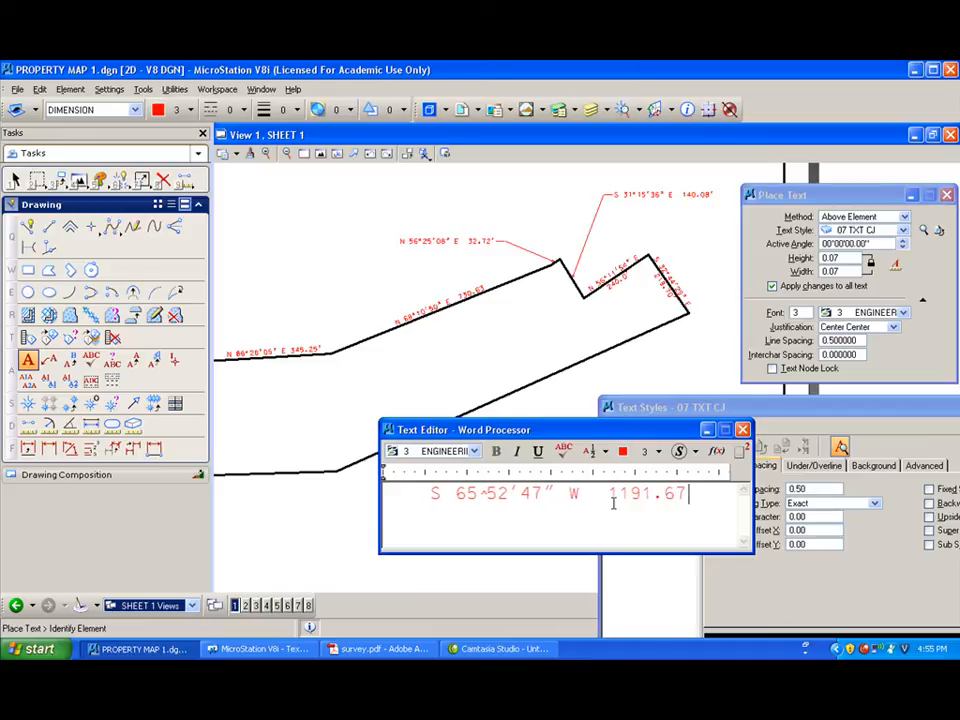
pyautogui.click(517, 383)
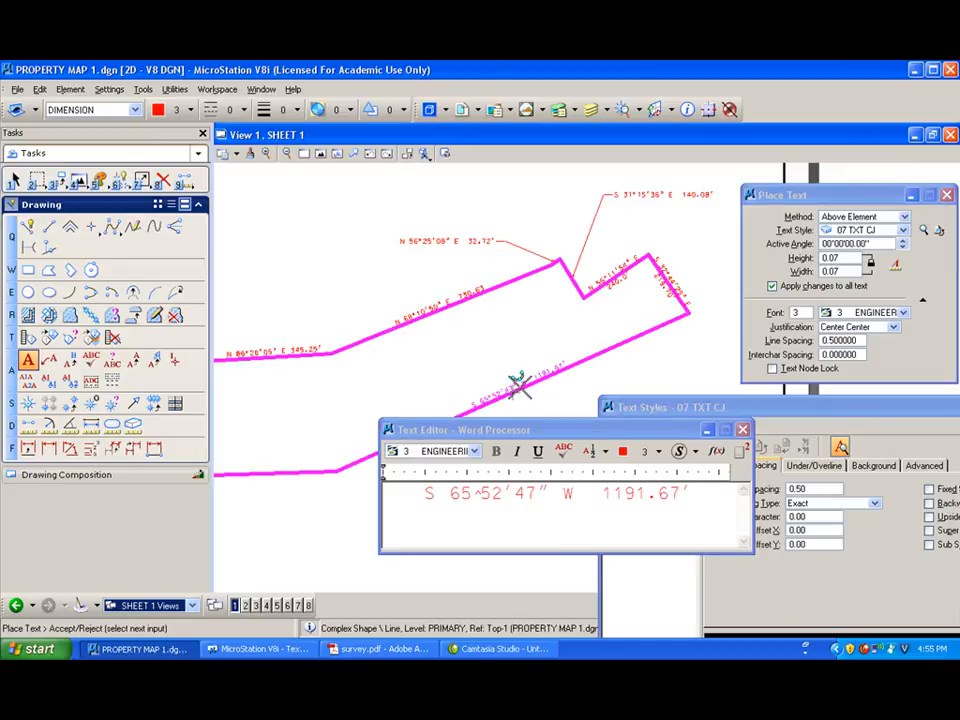
pyautogui.click(515, 385)
# Label the long, nearly level lower-left boundary with S 88^09'57" W 1,371.22' using the Above Element method
pyautogui.keyDown('shift'); pyautogui.moveTo(369, 440); pyautogui.dragTo(293, 465); pyautogui.keyUp('shift')
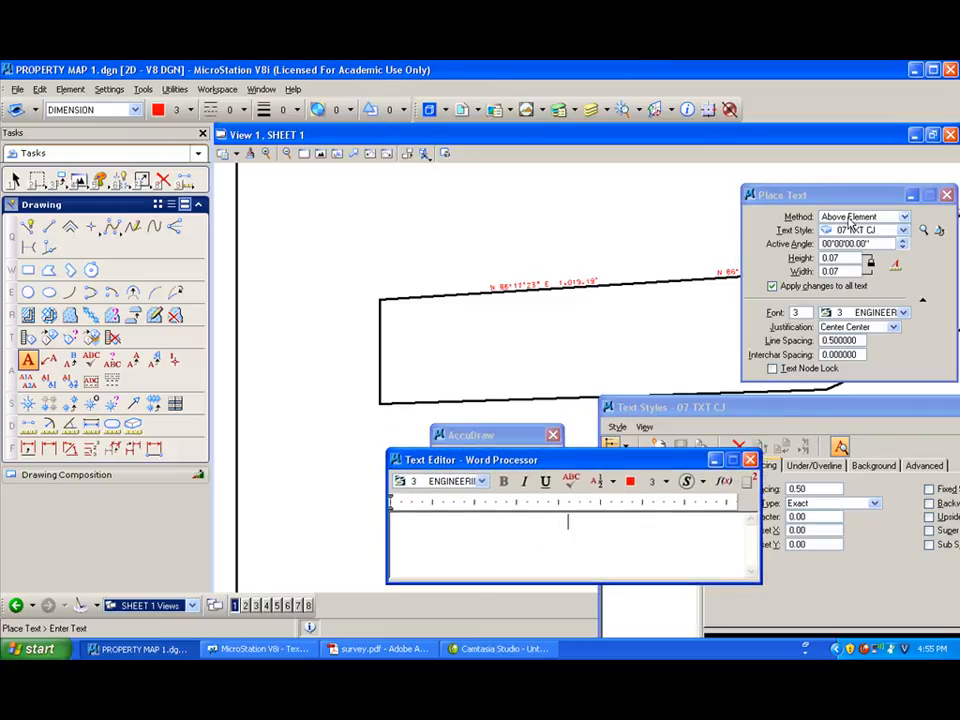
pyautogui.click(911, 195)
pyautogui.moveTo(627, 462); pyautogui.dragTo(617, 437)
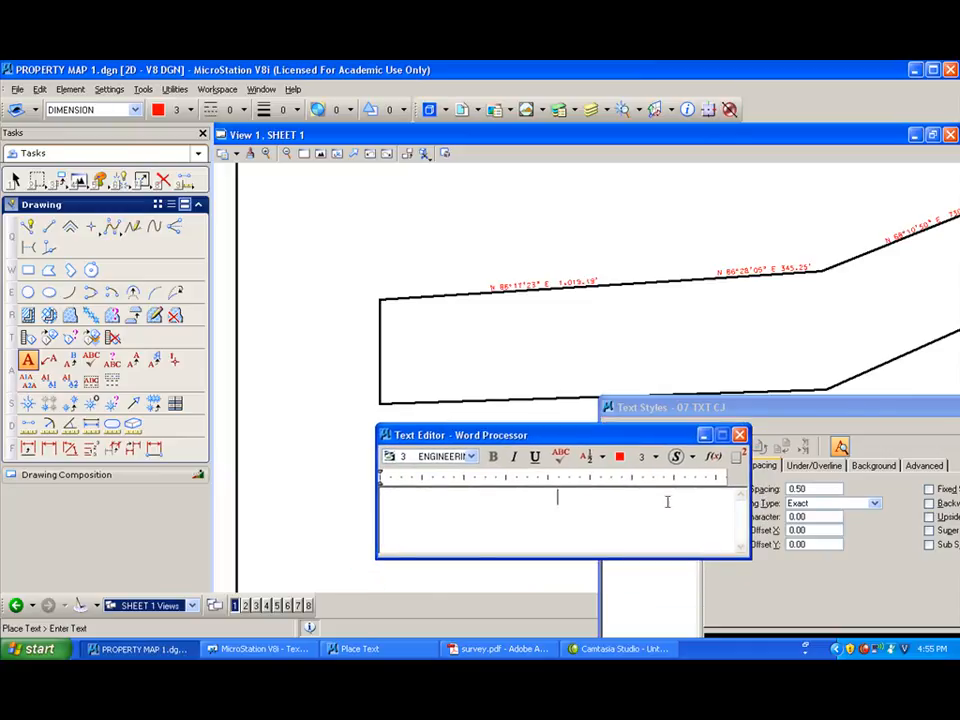
pyautogui.write('S 88^')
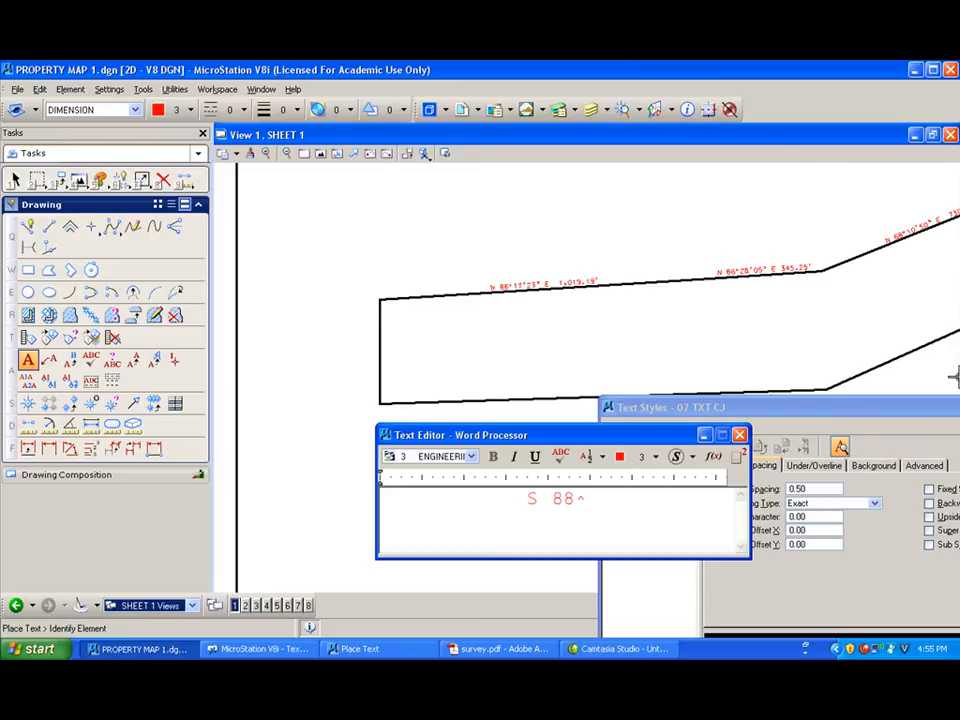
pyautogui.write('09')
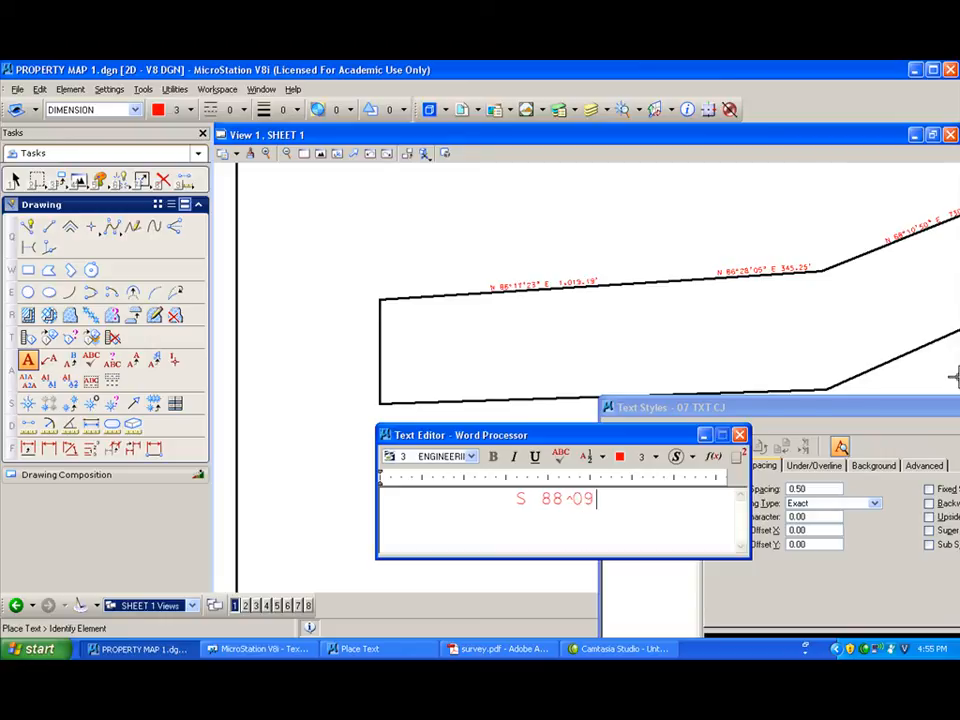
pyautogui.write('\'57"')
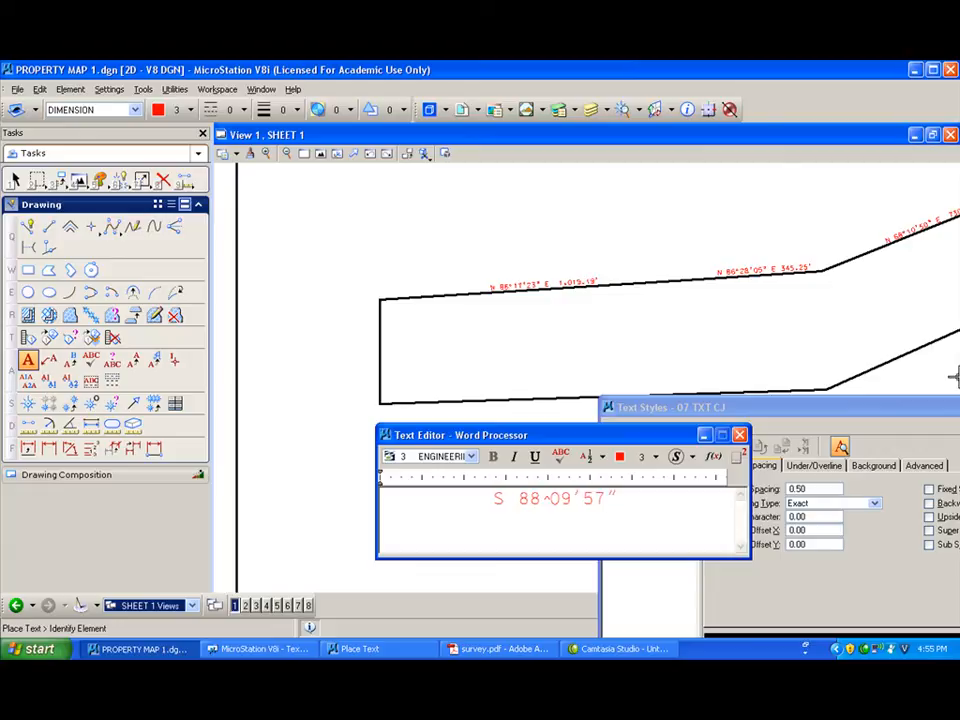
pyautogui.write(' W ')
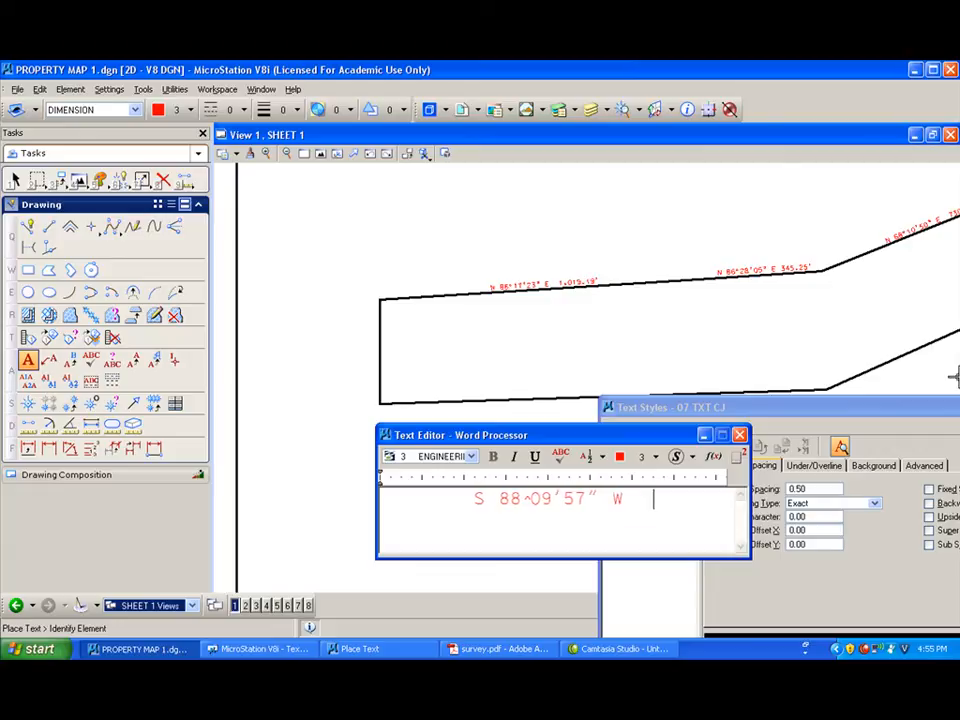
pyautogui.write(' 1.')
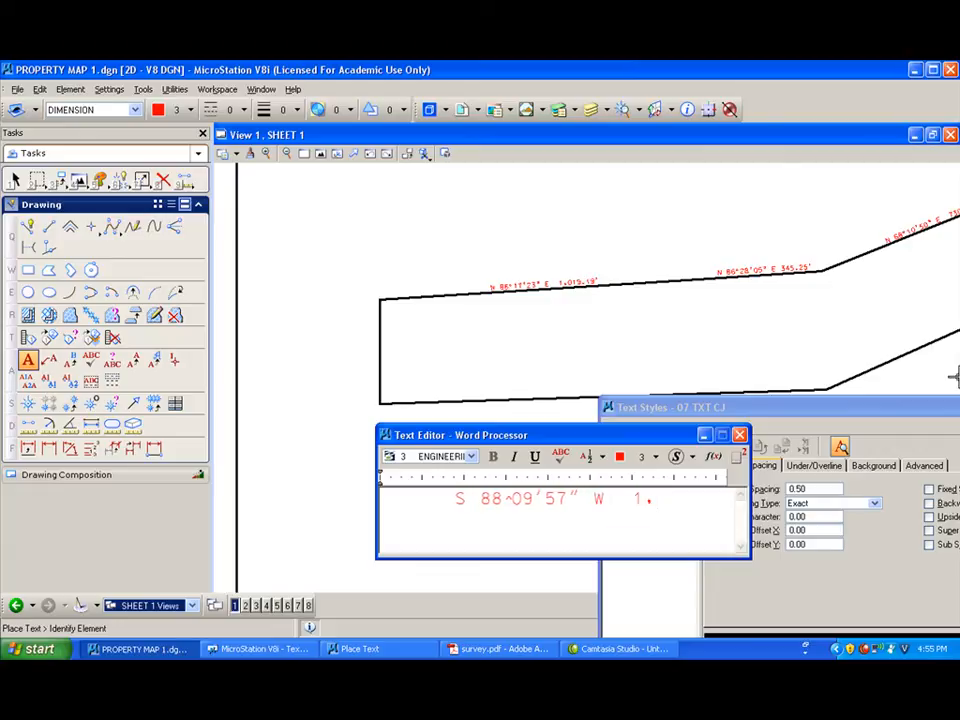
pyautogui.write('37')
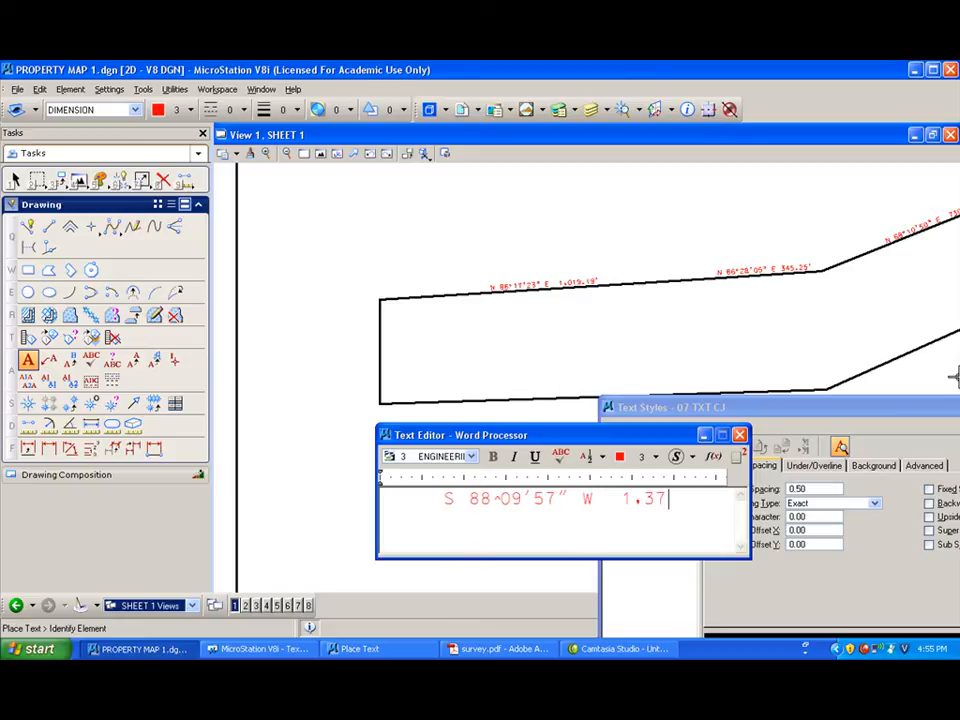
pyautogui.write("1.22'")
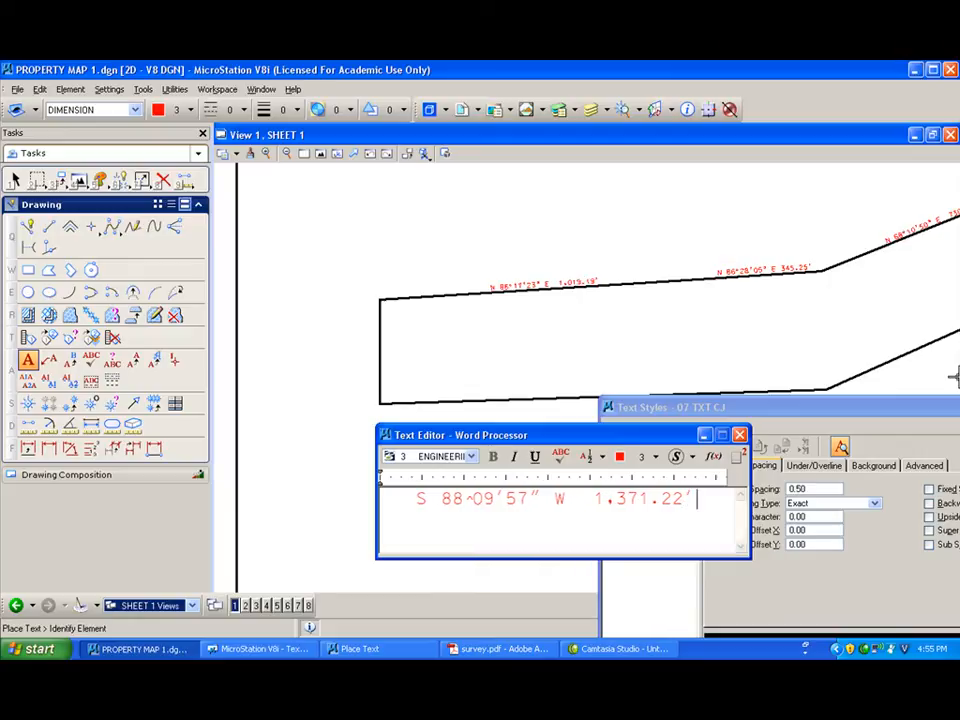
pyautogui.click(572, 397)
pyautogui.click(569, 379)
pyautogui.rightClick(560, 363)
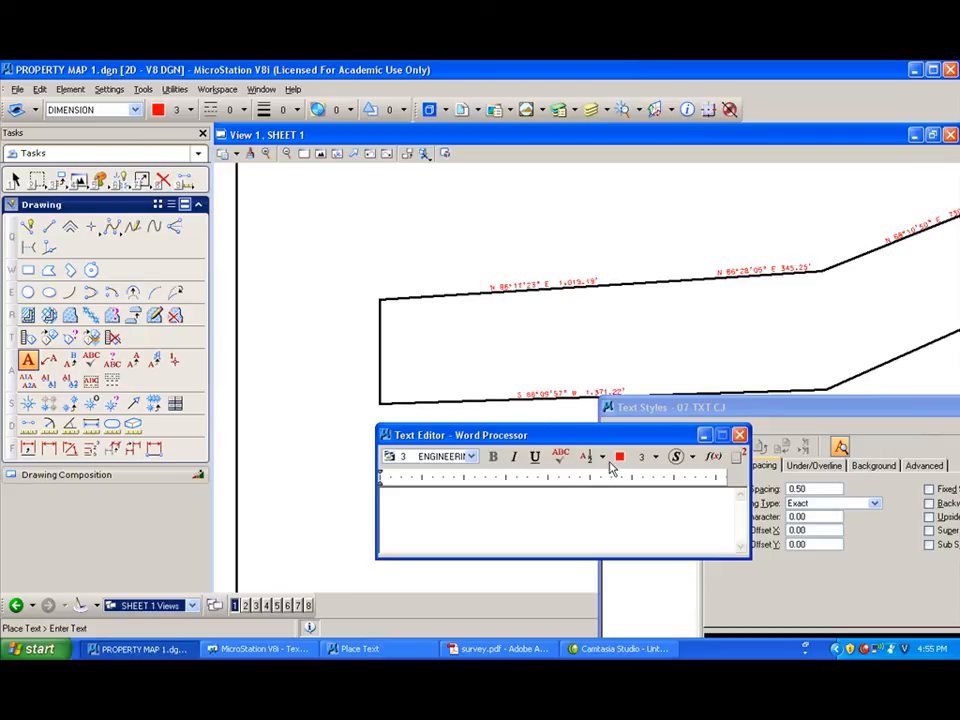
# Label the parcel's vertical west boundary with NORTH 325.00' and close the text editor
pyautogui.write('NORTH')
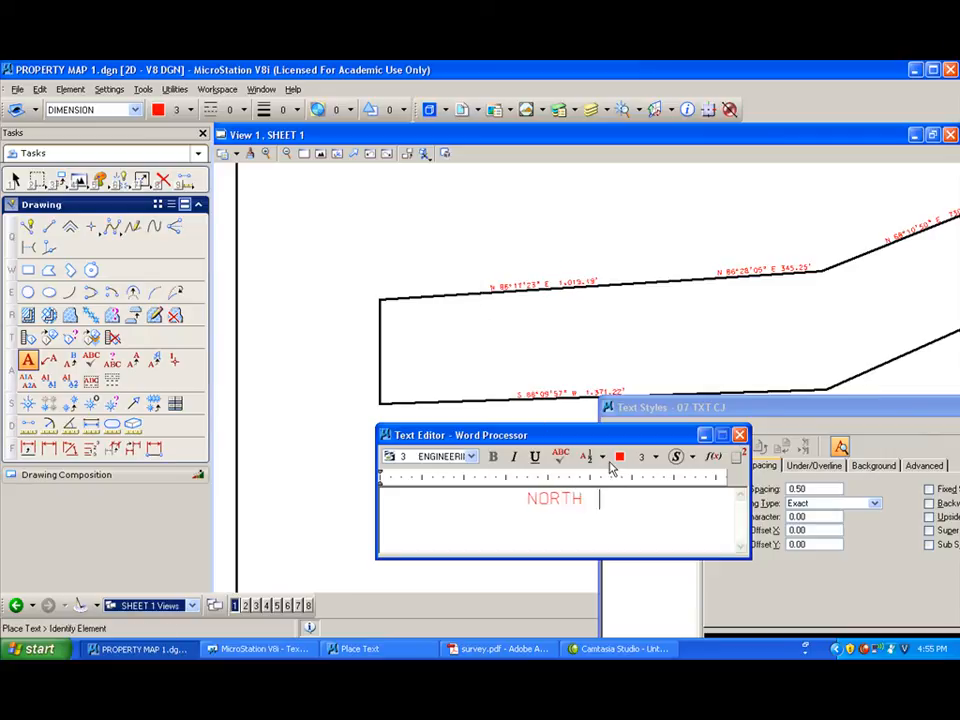
pyautogui.write(' 325')
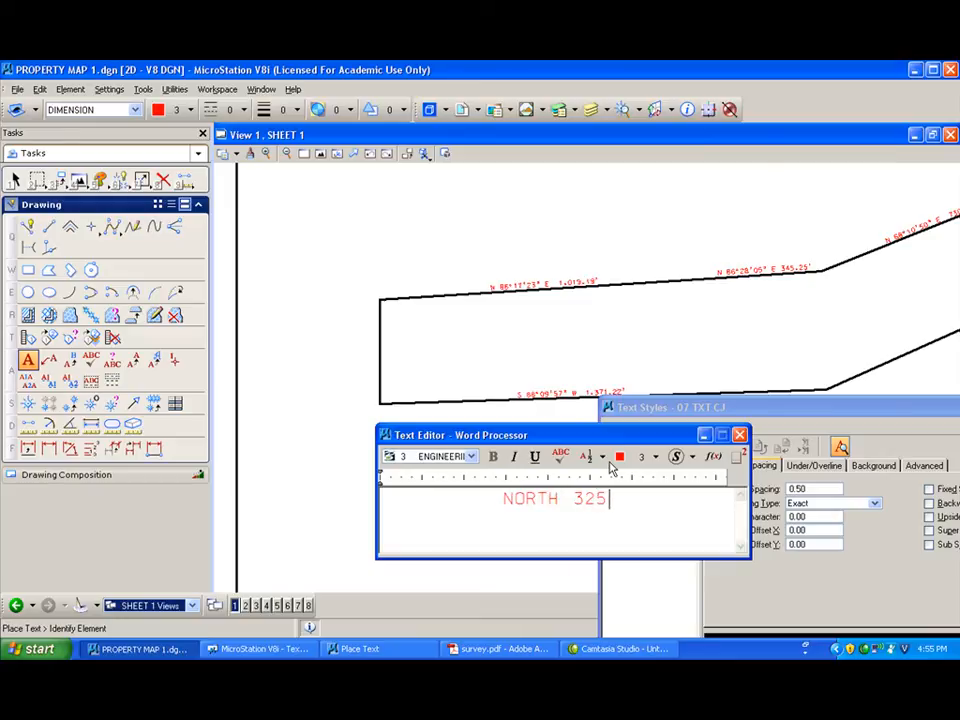
pyautogui.write(".00'")
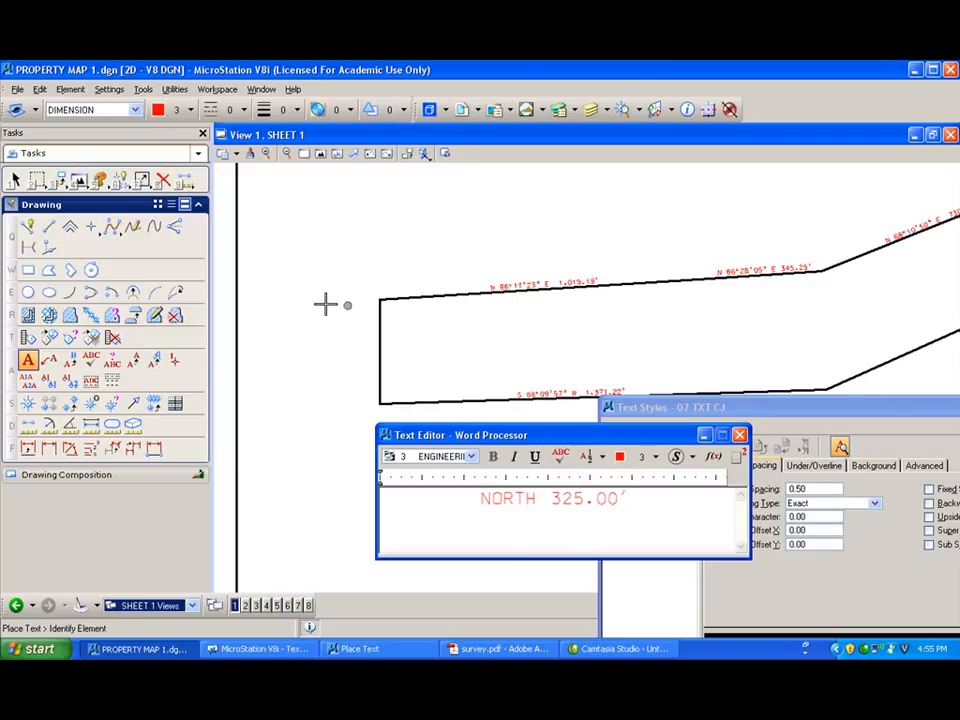
pyautogui.click(380, 352)
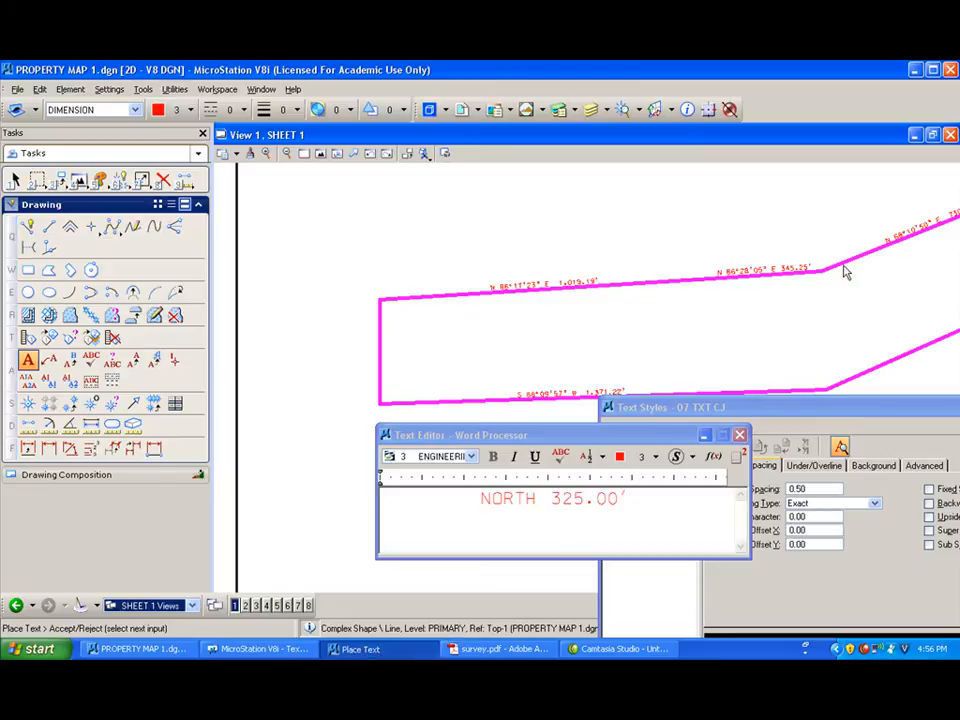
pyautogui.rightClick(905, 226)
pyautogui.click(900, 227)
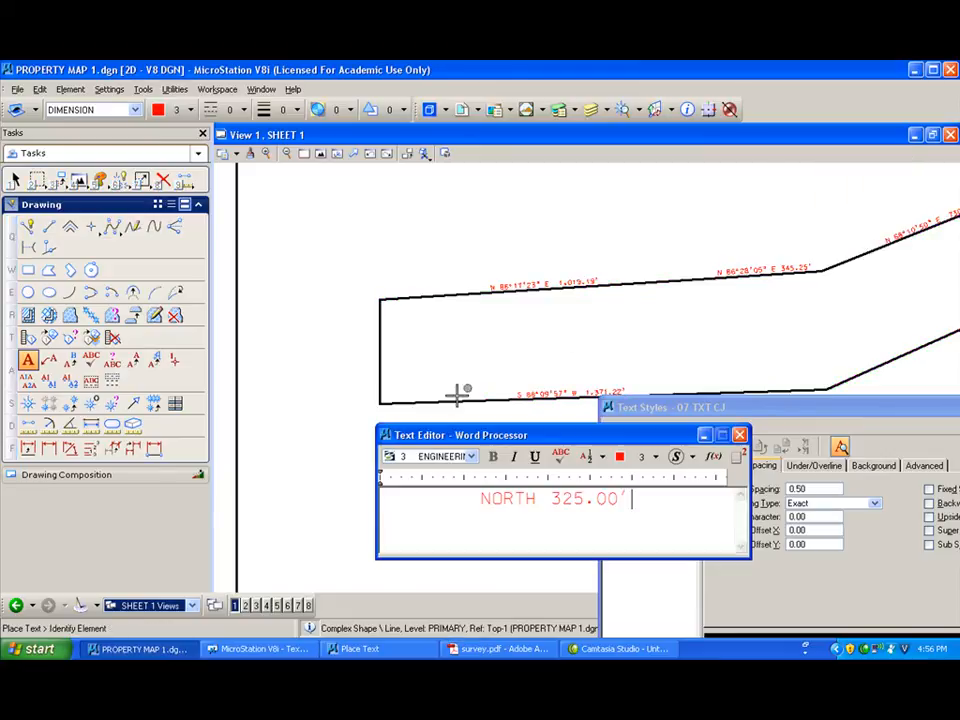
pyautogui.click(381, 360)
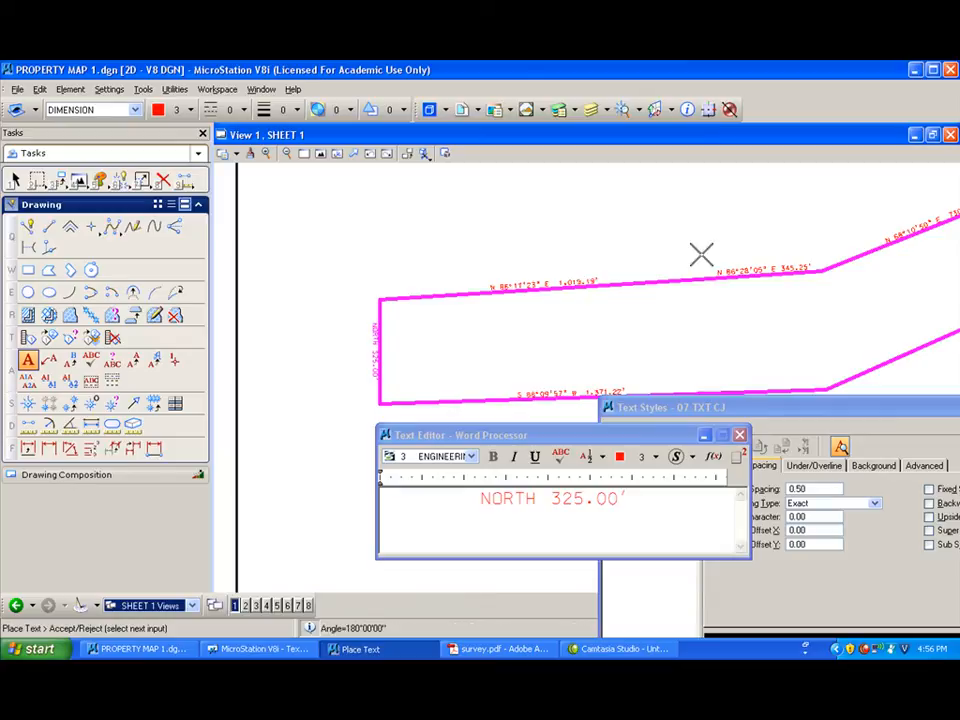
pyautogui.click(403, 349)
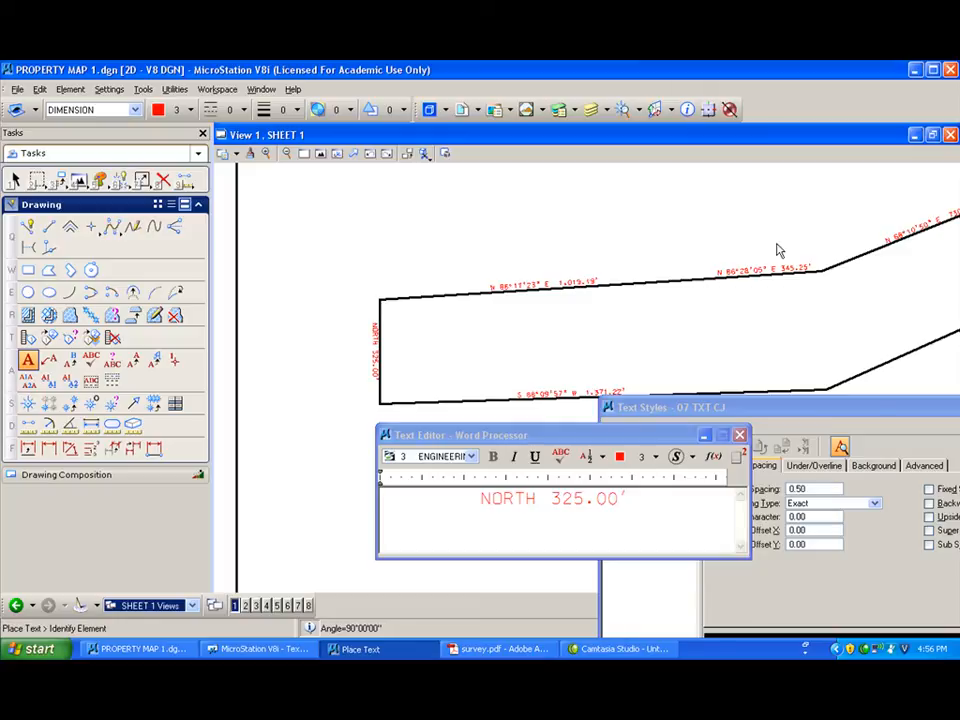
pyautogui.click(381, 343)
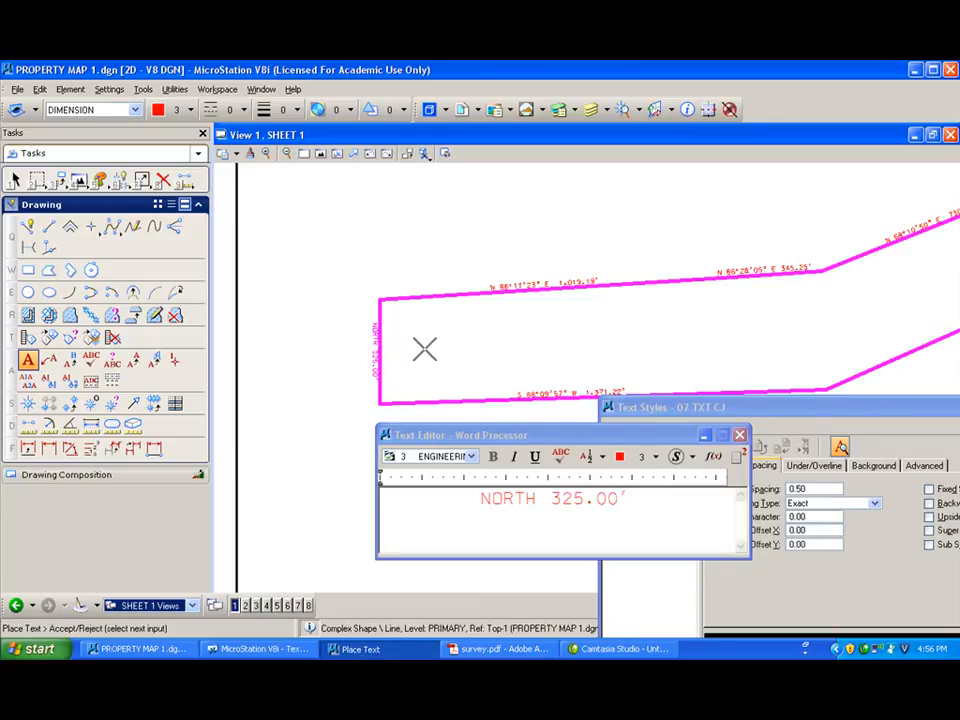
pyautogui.rightClick(423, 349)
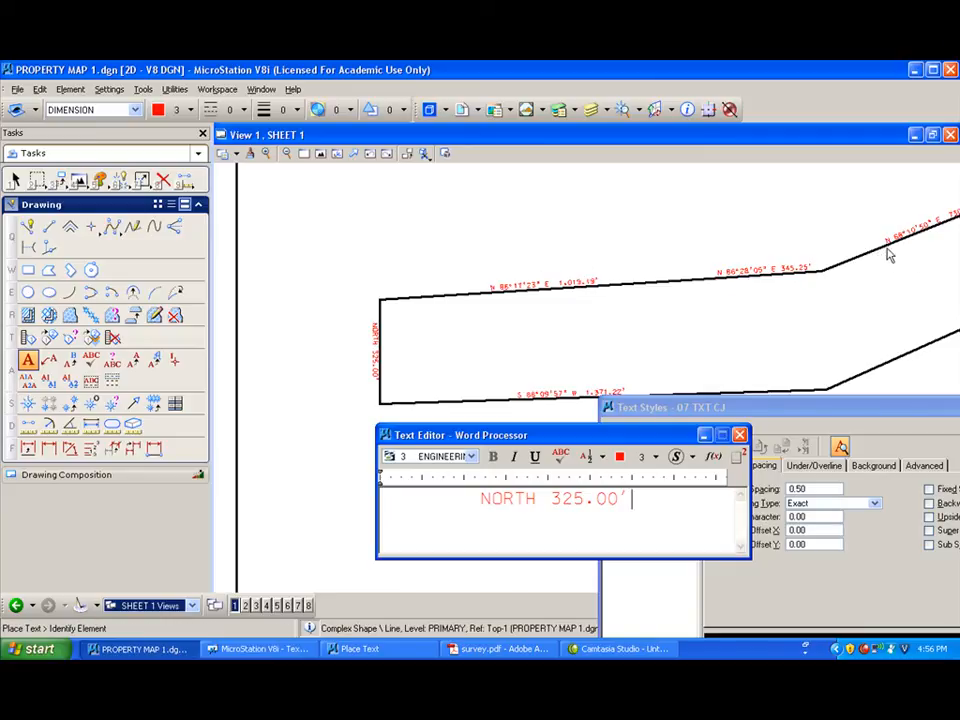
pyautogui.scroll(3, 364, 353)
pyautogui.scroll(-2, 375, 332)
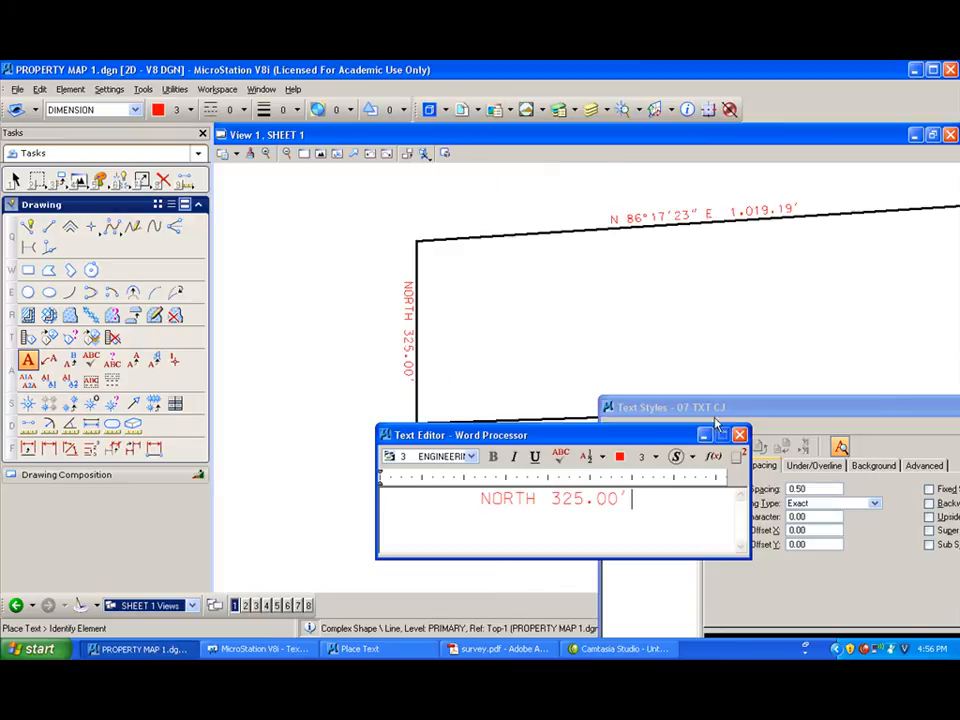
pyautogui.click(740, 435)
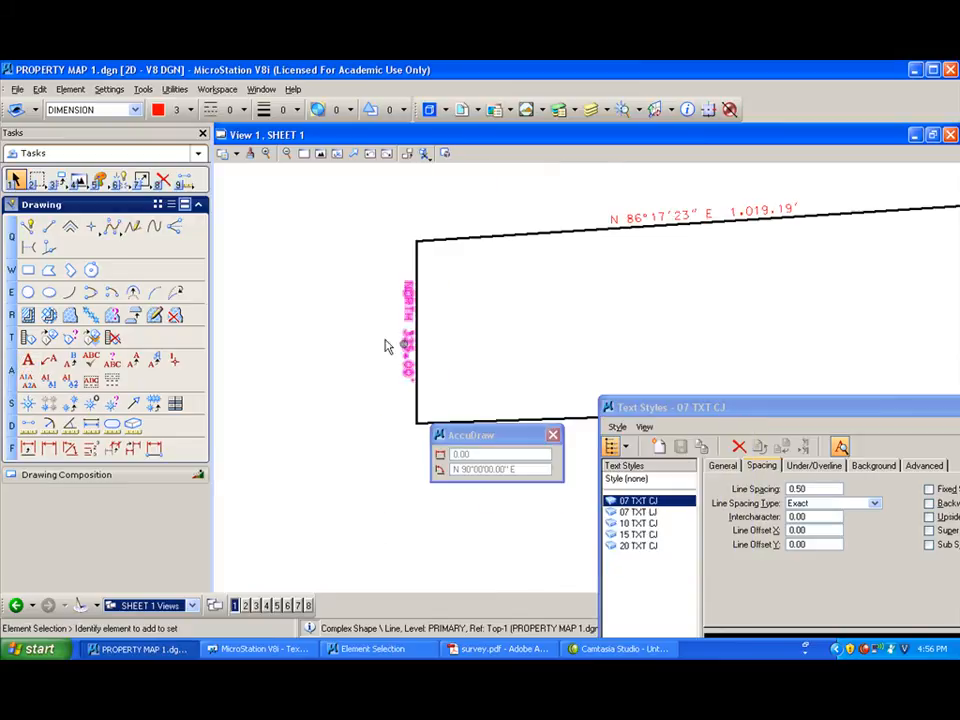
# Rotate the NORTH 325.00' label 180 degrees with the 2 Points method so it reads upward, and delete the downward-reading text
pyautogui.click(60, 178)
pyautogui.click(71, 254)
pyautogui.click(407, 336)
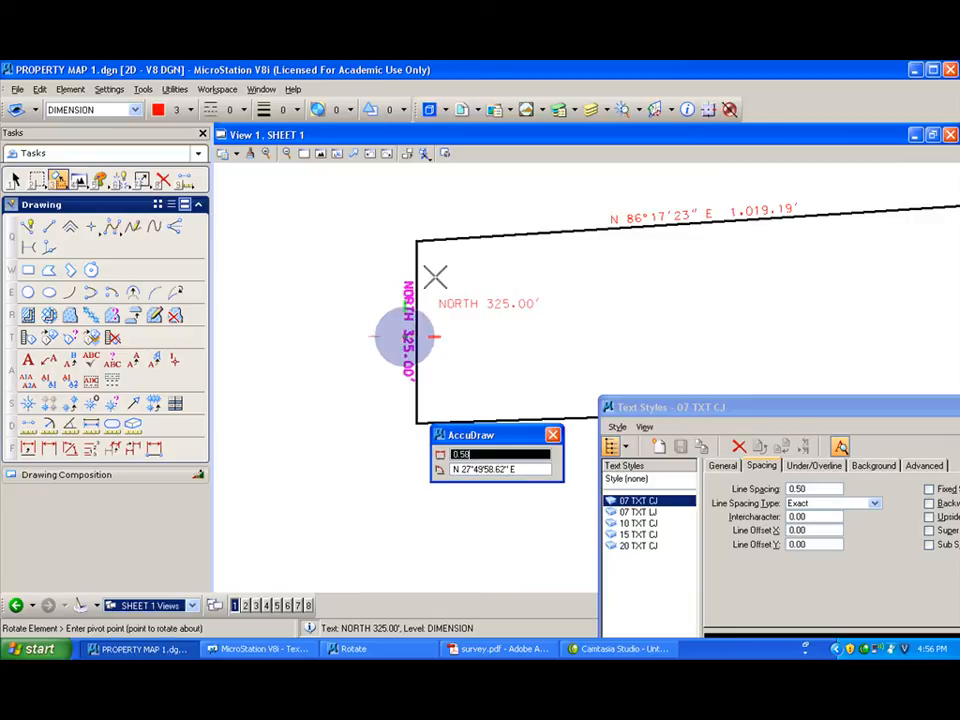
pyautogui.click(937, 216)
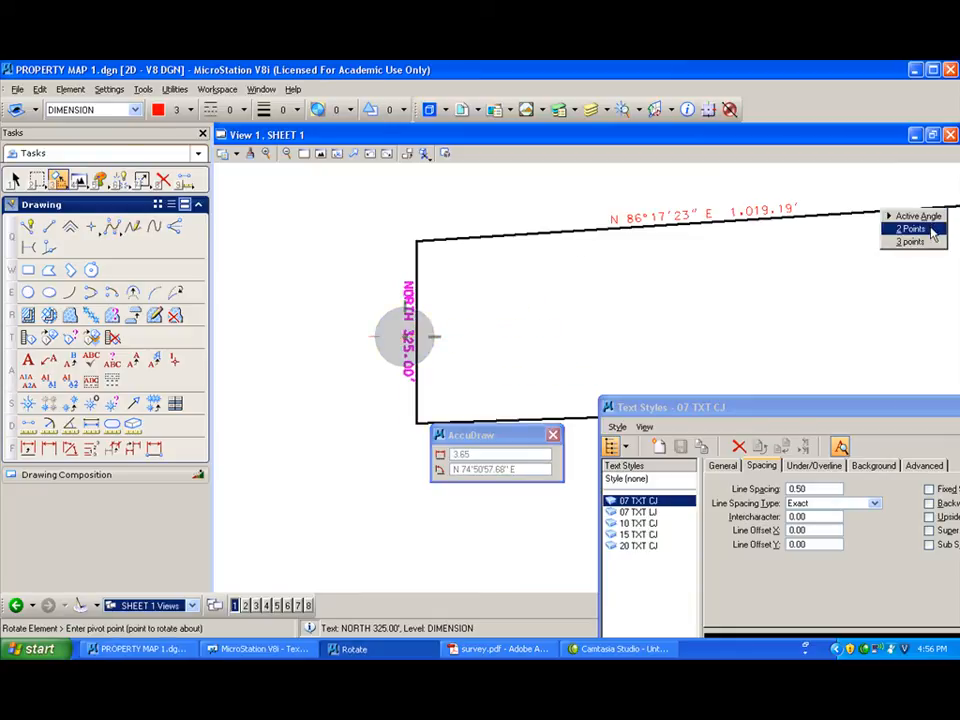
pyautogui.click(931, 229)
pyautogui.click(404, 333)
pyautogui.click(412, 331)
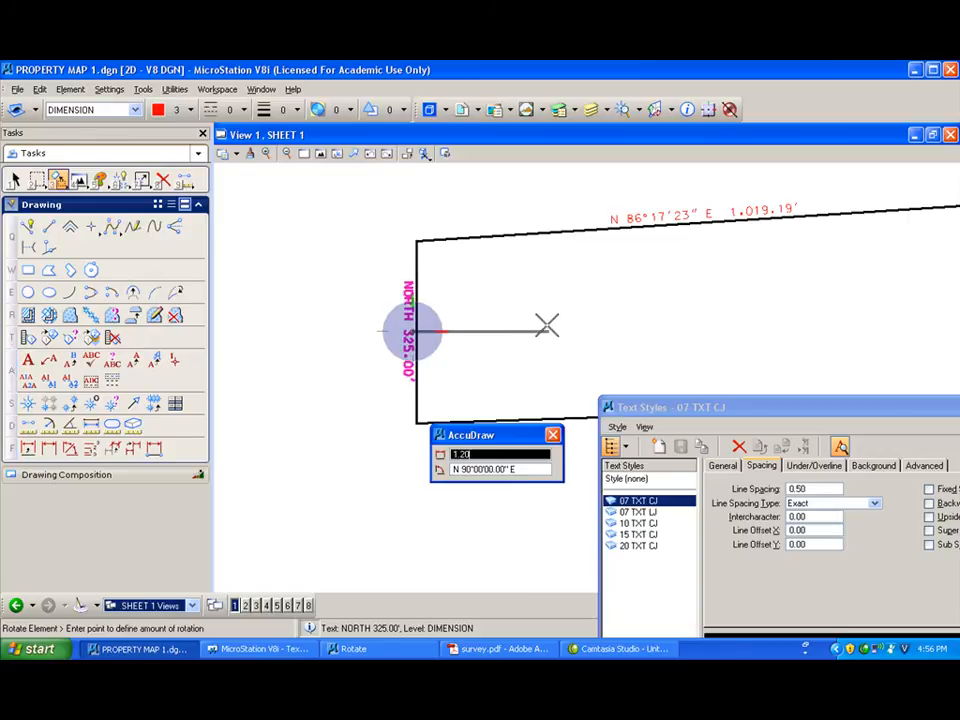
pyautogui.click(310, 333)
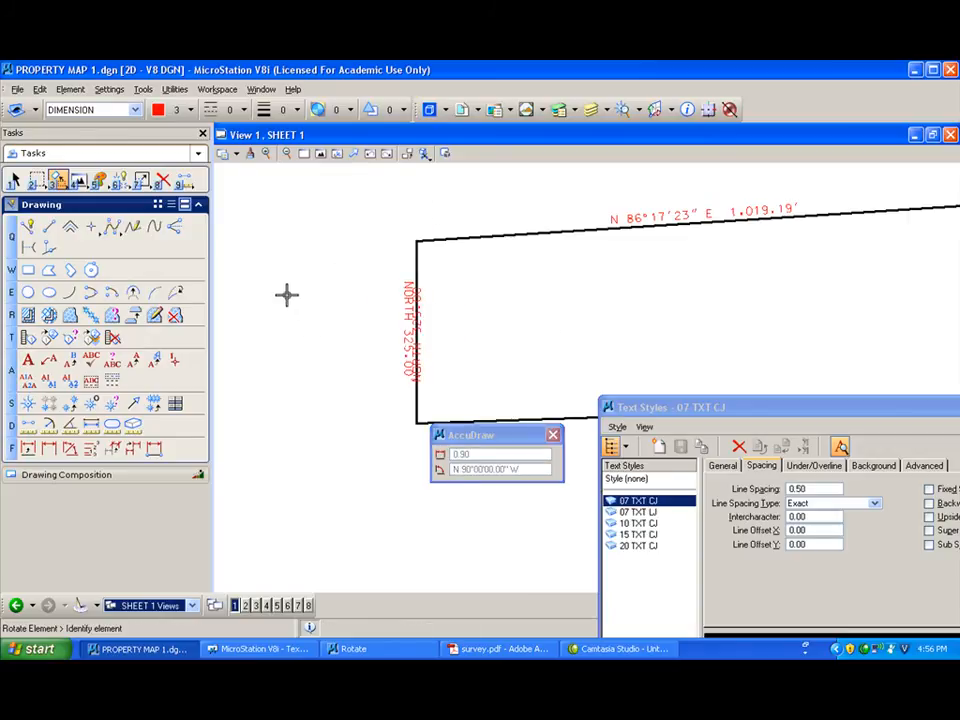
pyautogui.click(164, 179)
pyautogui.click(400, 286)
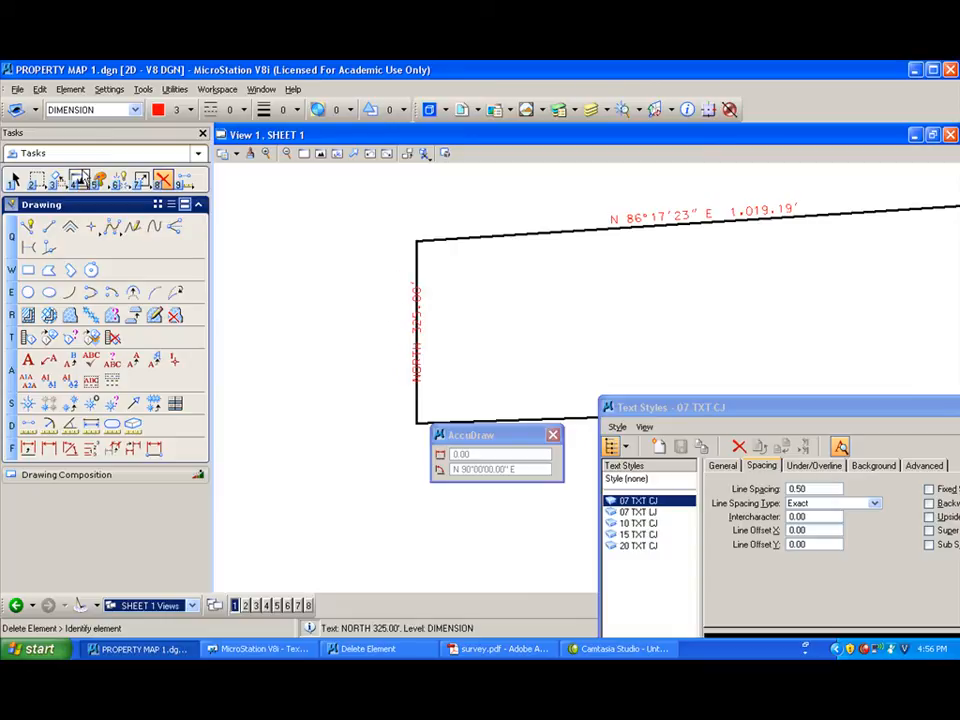
# Move the upward-reading NORTH 325.00' label about 0.12 due west, clear of the boundary line
pyautogui.click(57, 179)
pyautogui.click(108, 210)
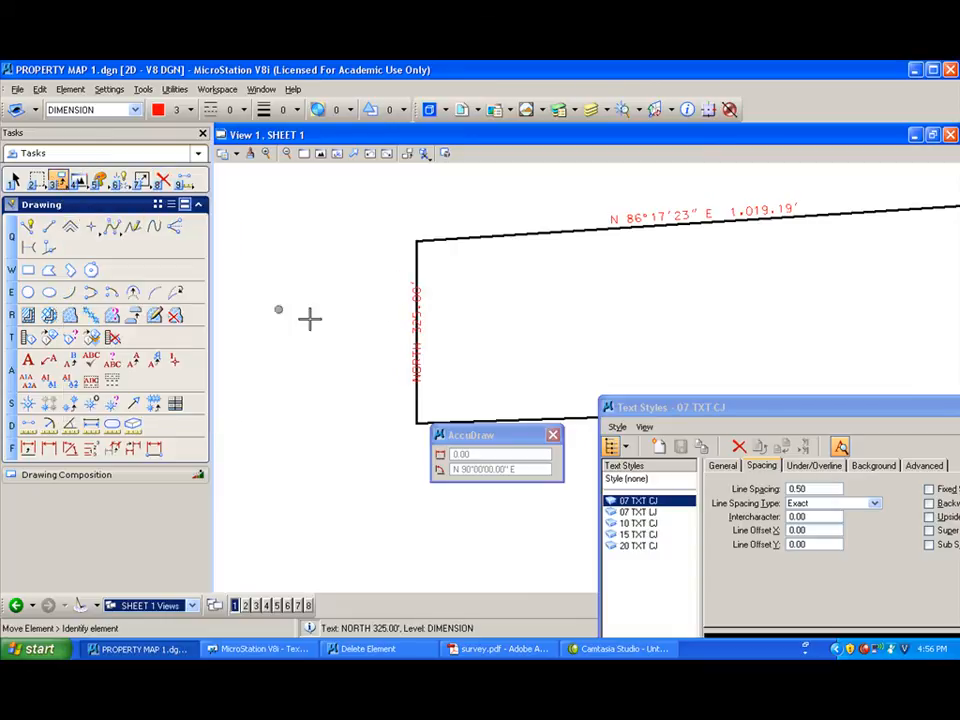
pyautogui.click(410, 331)
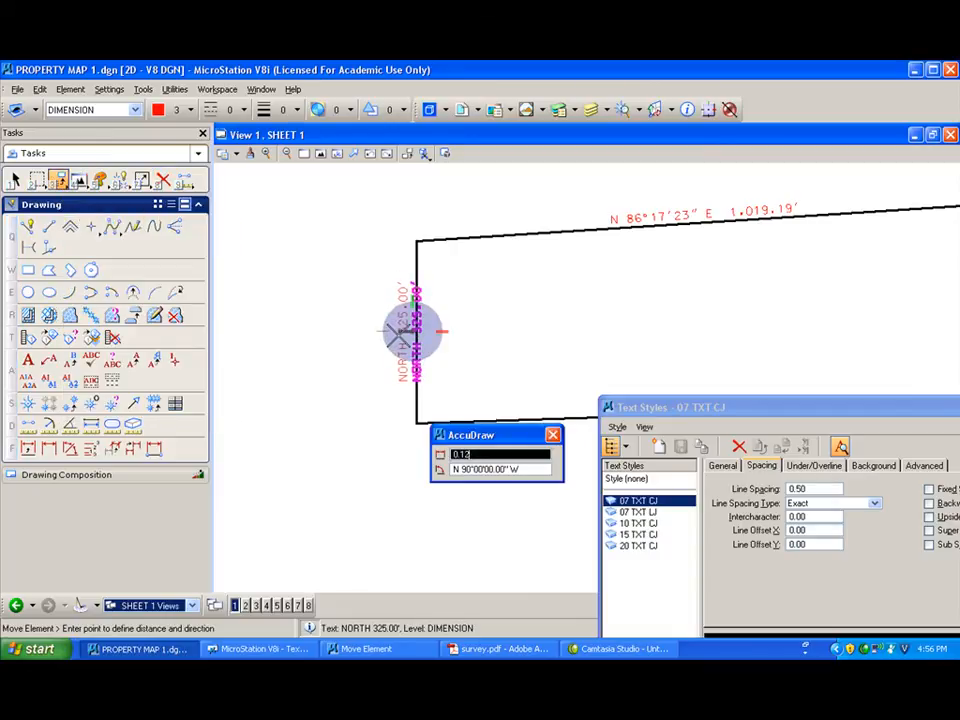
pyautogui.click(398, 331)
# Try to change the property boundary's line style to 6 on the sheet with Change Attributes
pyautogui.scroll(-5, 358, 311)
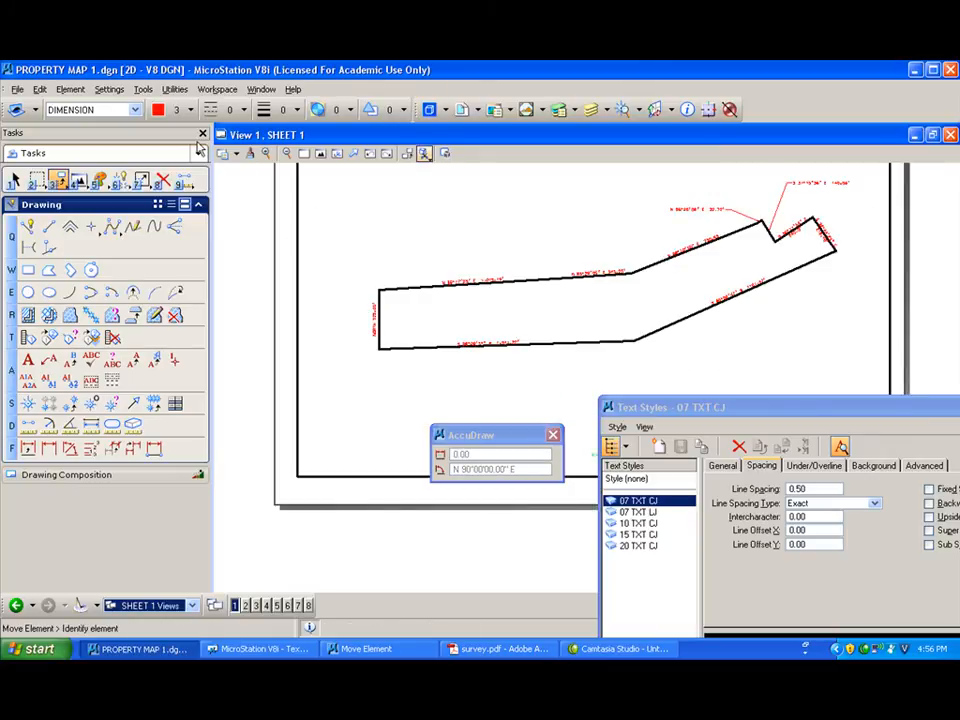
pyautogui.click(99, 182)
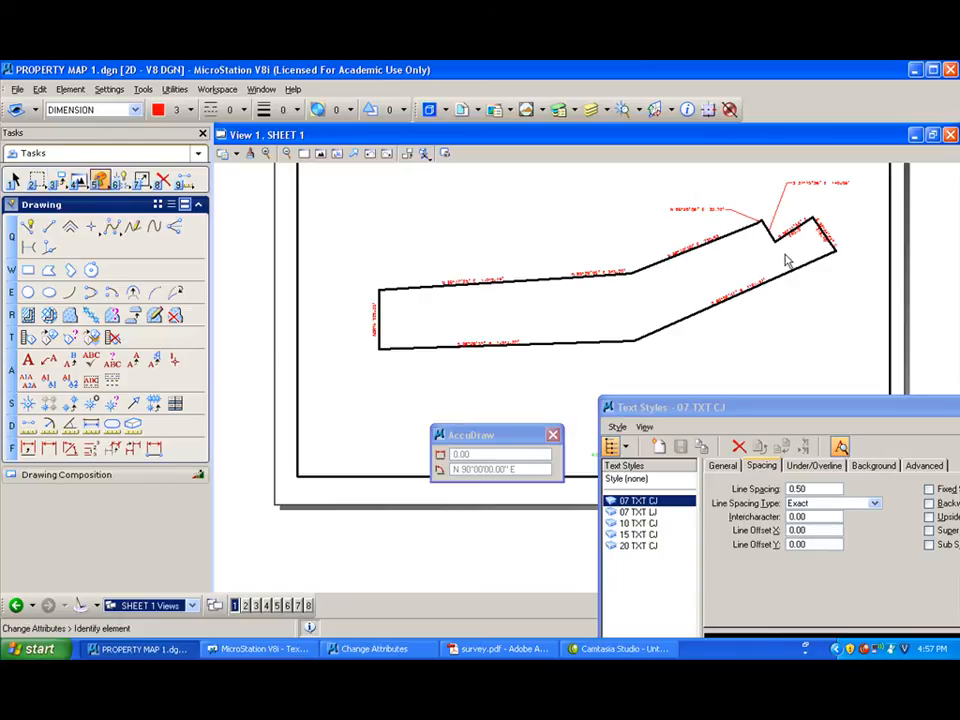
pyautogui.click(930, 268)
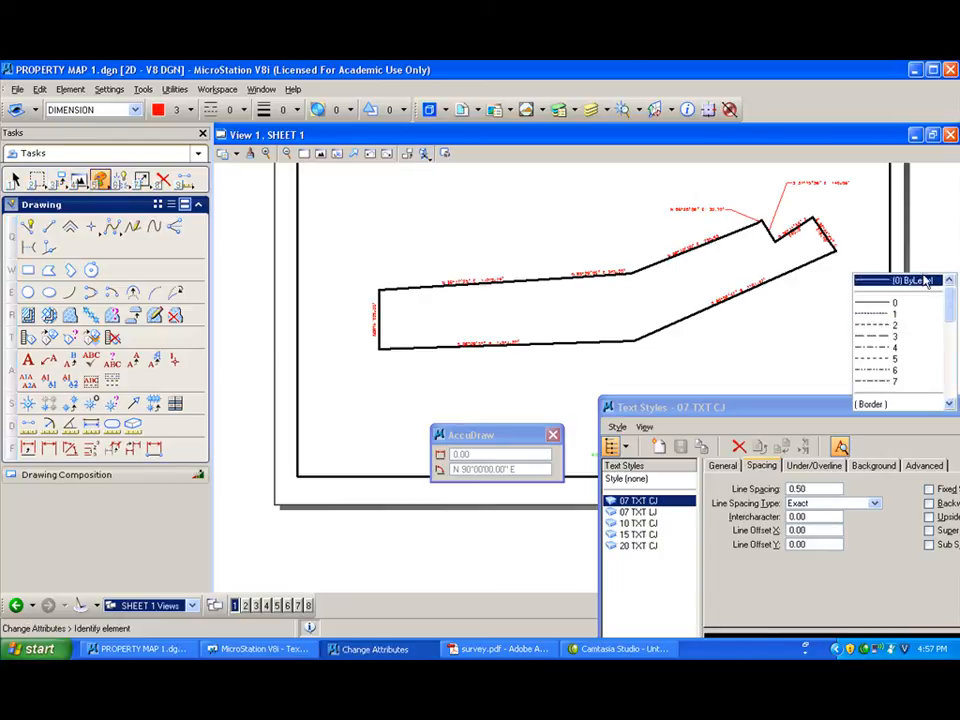
pyautogui.click(881, 372)
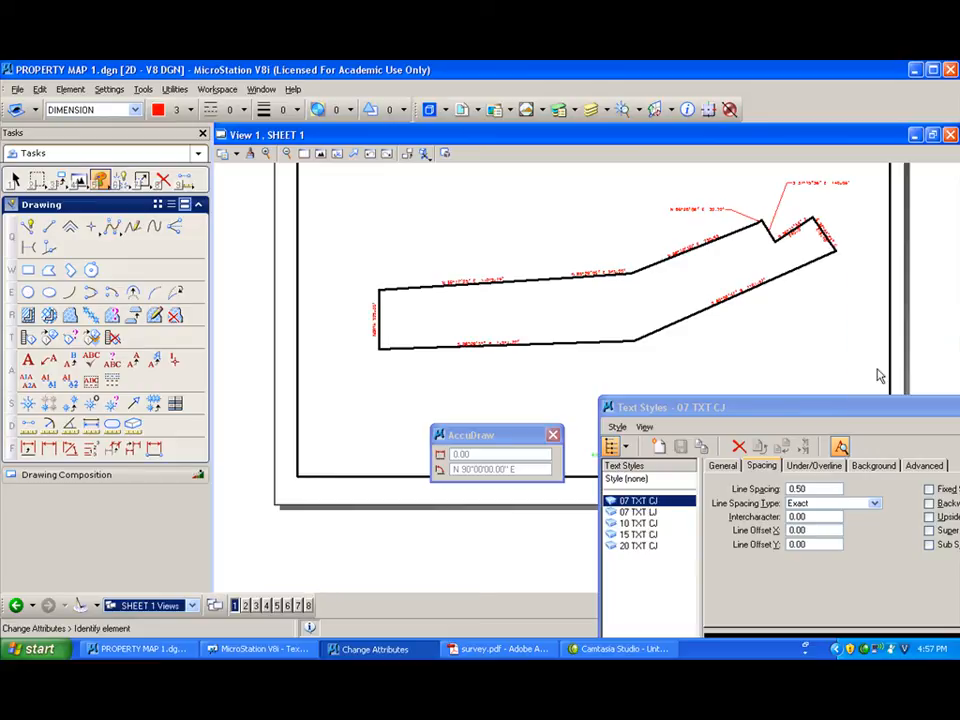
pyautogui.click(529, 276)
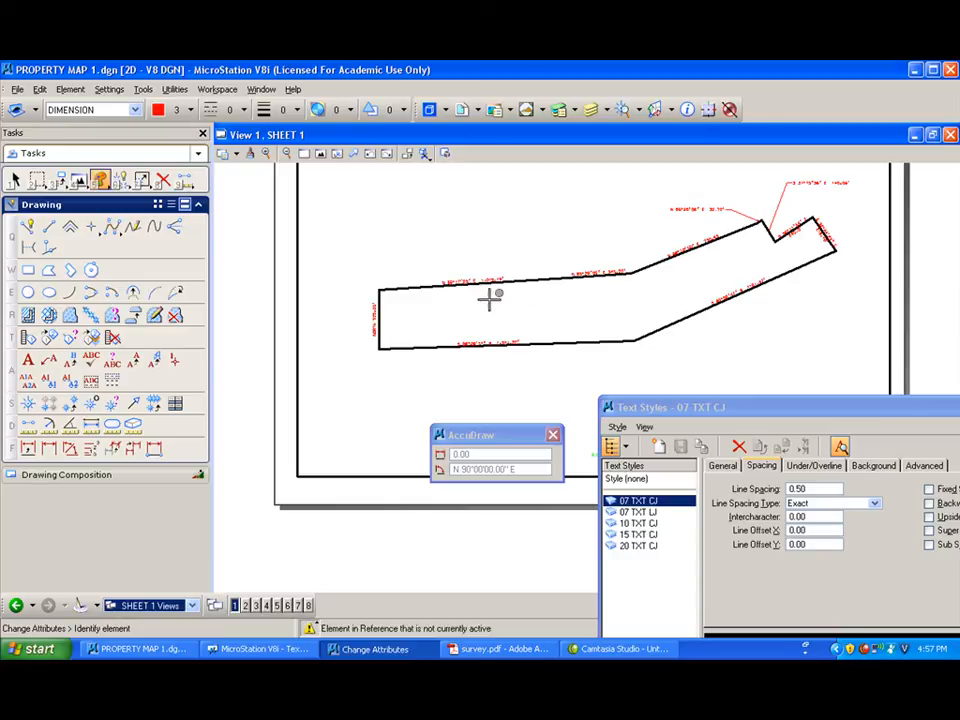
# Apply line style 6 to the property boundary in the Primary Model and return to Sheet 1
pyautogui.click(192, 605)
pyautogui.click(180, 564)
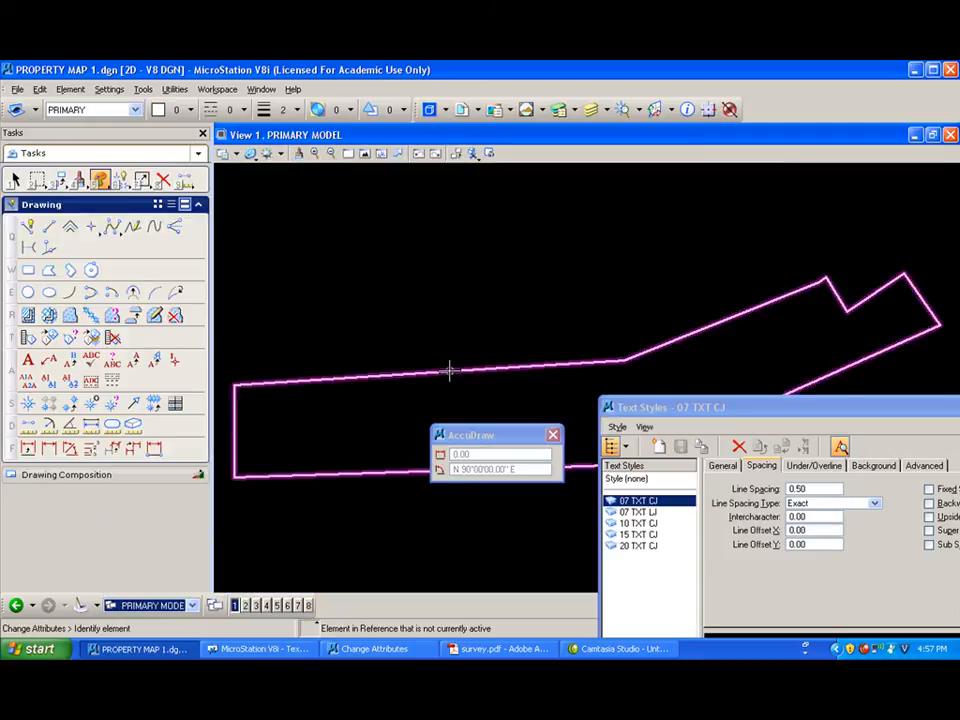
pyautogui.click(452, 366)
pyautogui.click(192, 605)
pyautogui.click(183, 593)
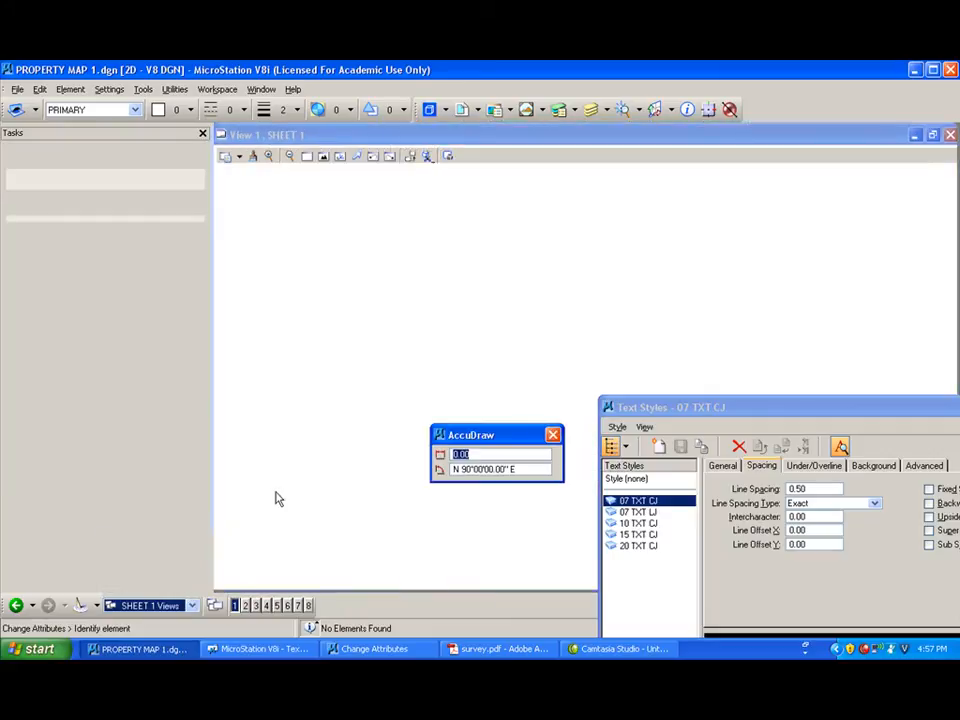
pyautogui.scroll(3, 472, 255)
pyautogui.scroll(-2, 473, 255)
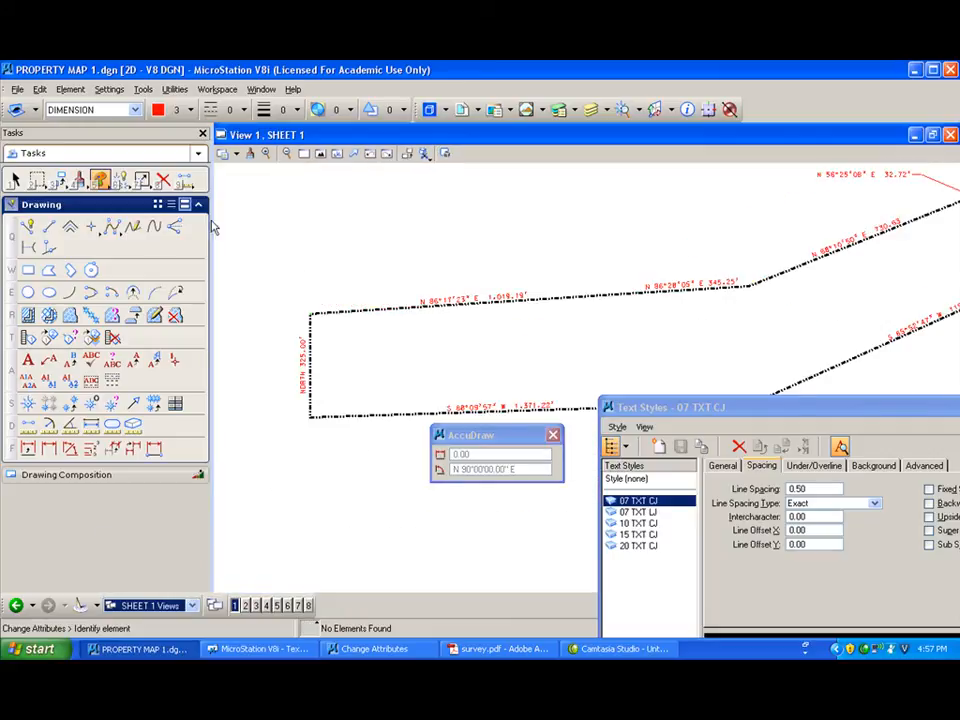
pyautogui.click(160, 110)
pyautogui.click(181, 178)
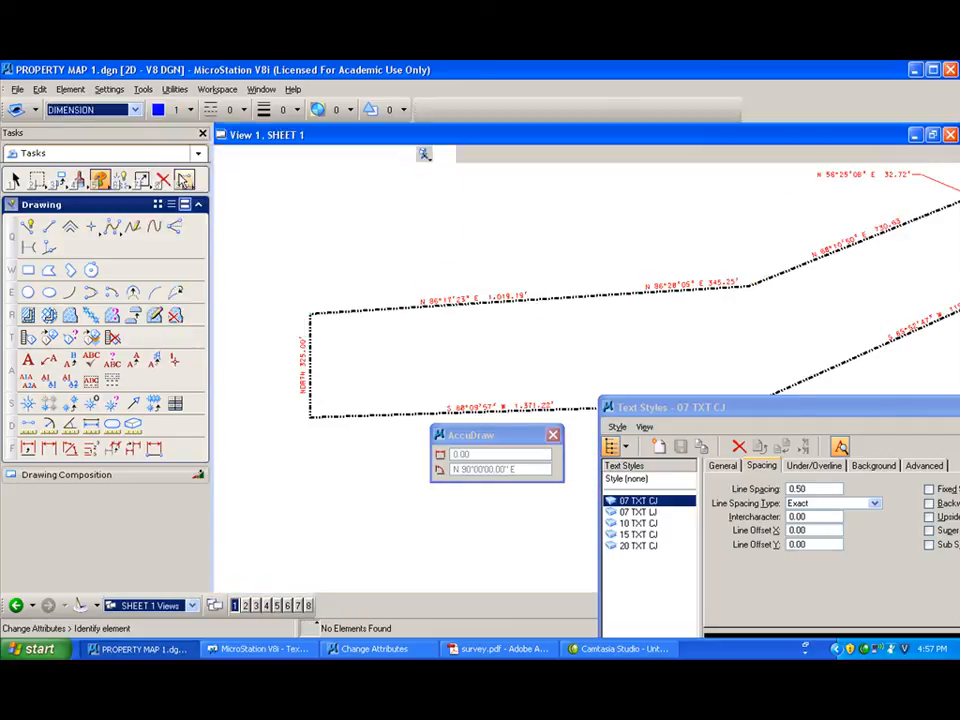
pyautogui.click(229, 114)
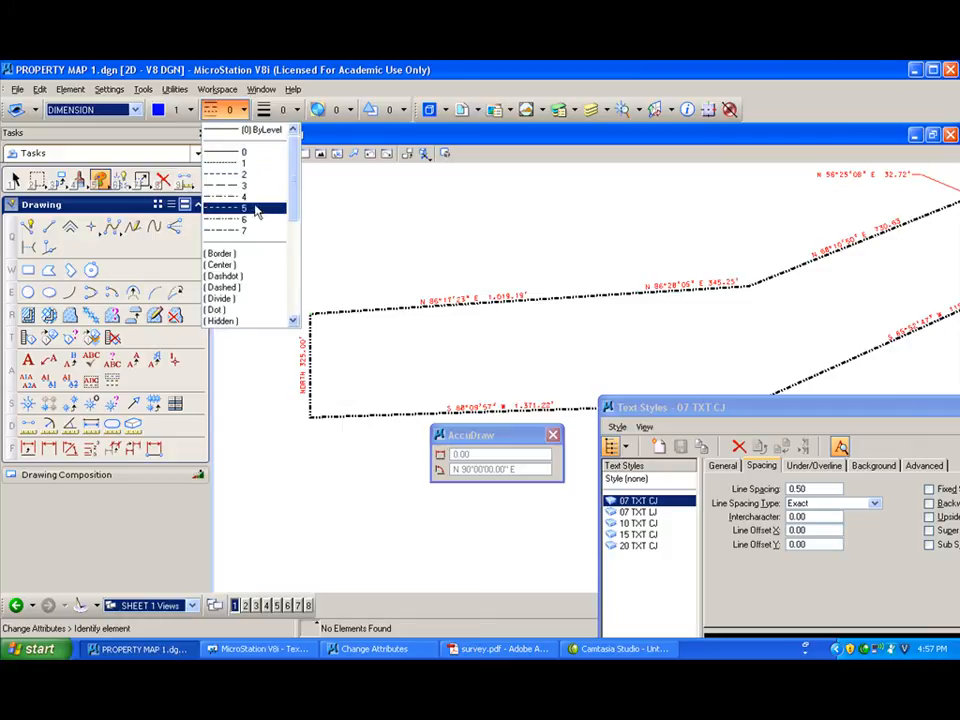
pyautogui.click(248, 222)
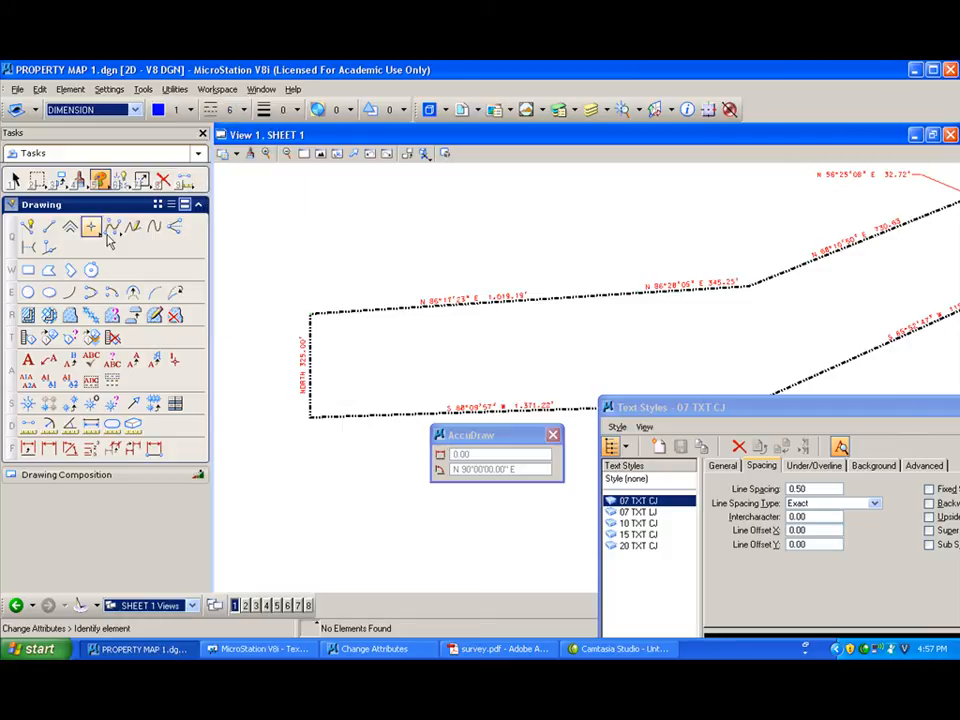
pyautogui.click(27, 226)
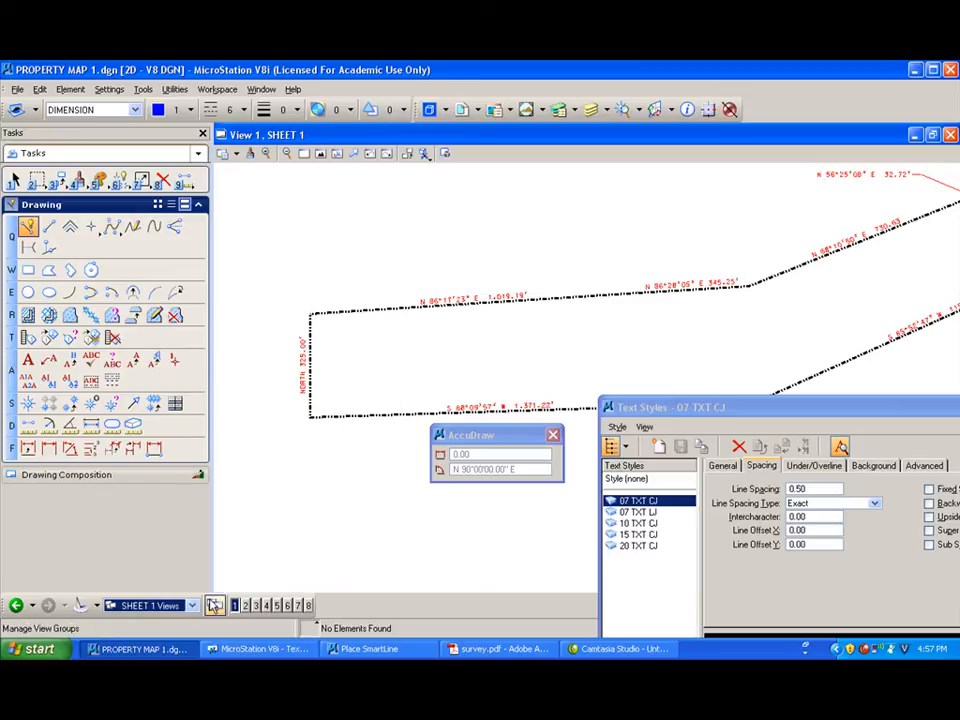
pyautogui.click(310, 311)
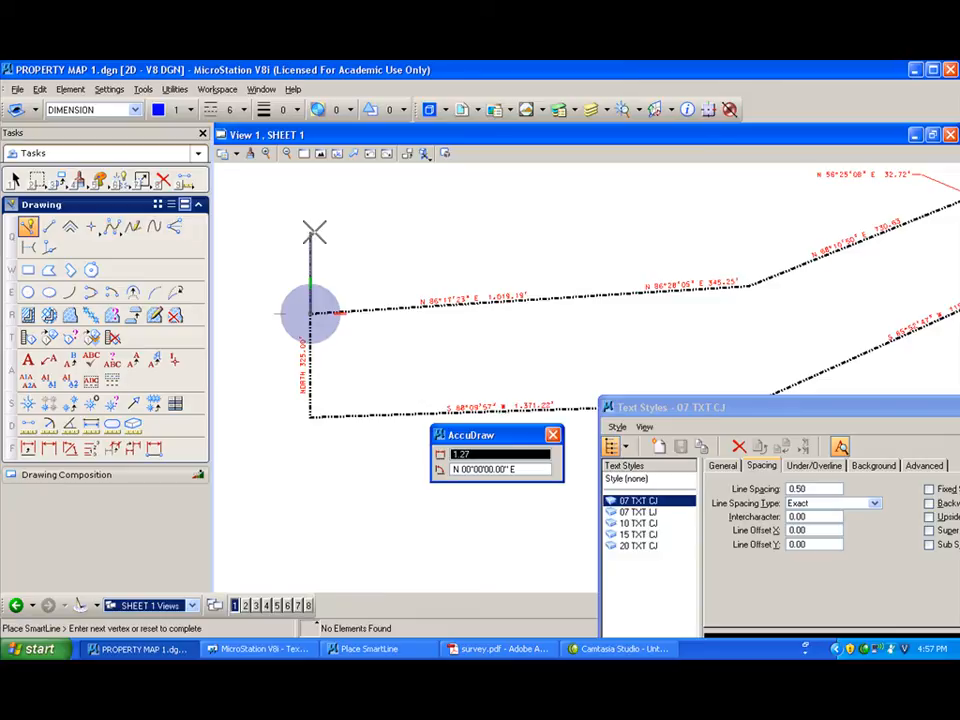
pyautogui.rightClick(256, 292)
# In the Primary Model, draw a 425.00 SmartLine due north from the boundary's northwest corner, using color 1 and line style 6
pyautogui.click(192, 605)
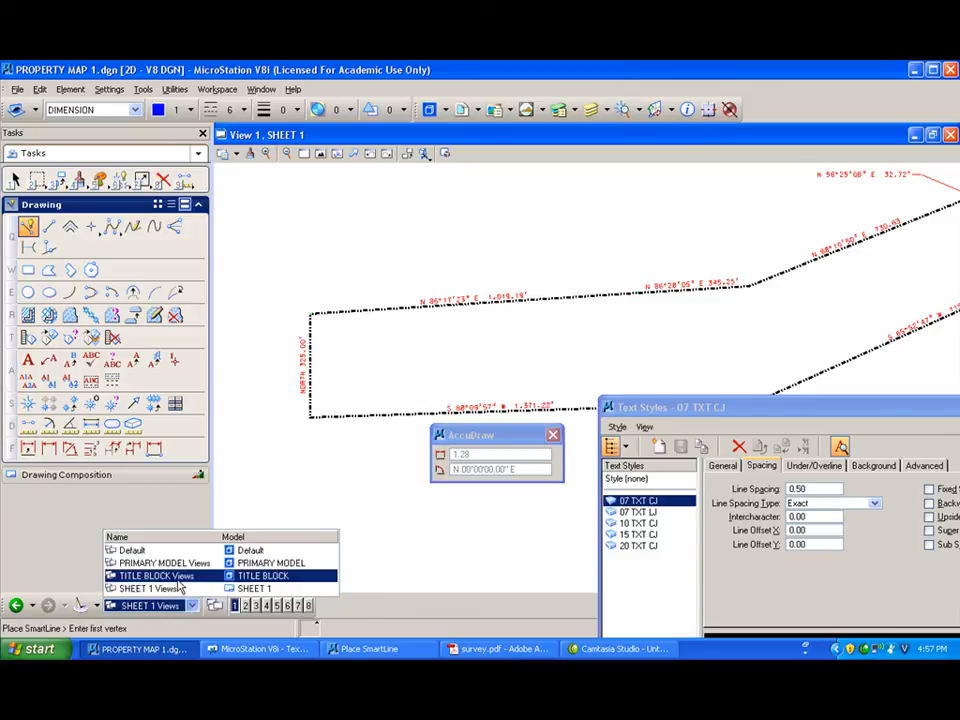
pyautogui.click(185, 566)
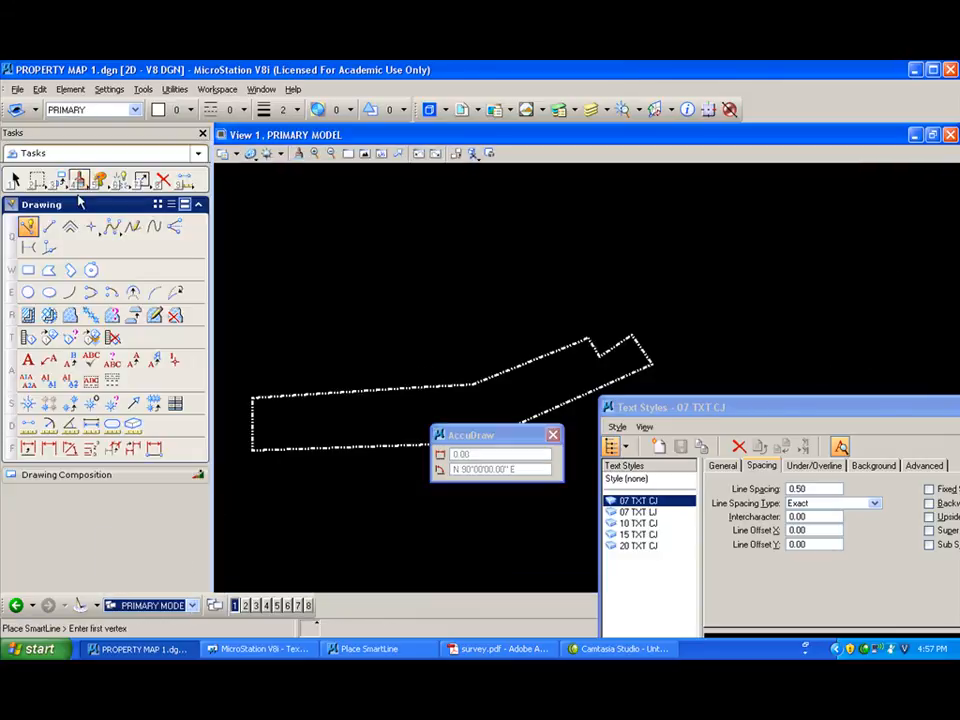
pyautogui.click(252, 397)
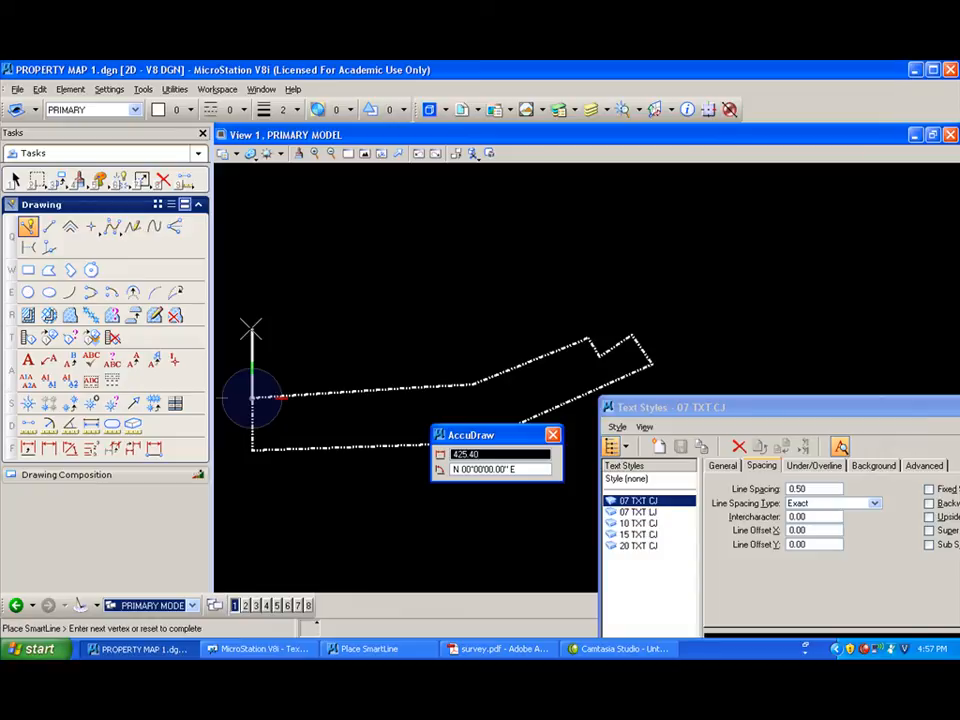
pyautogui.write('4')
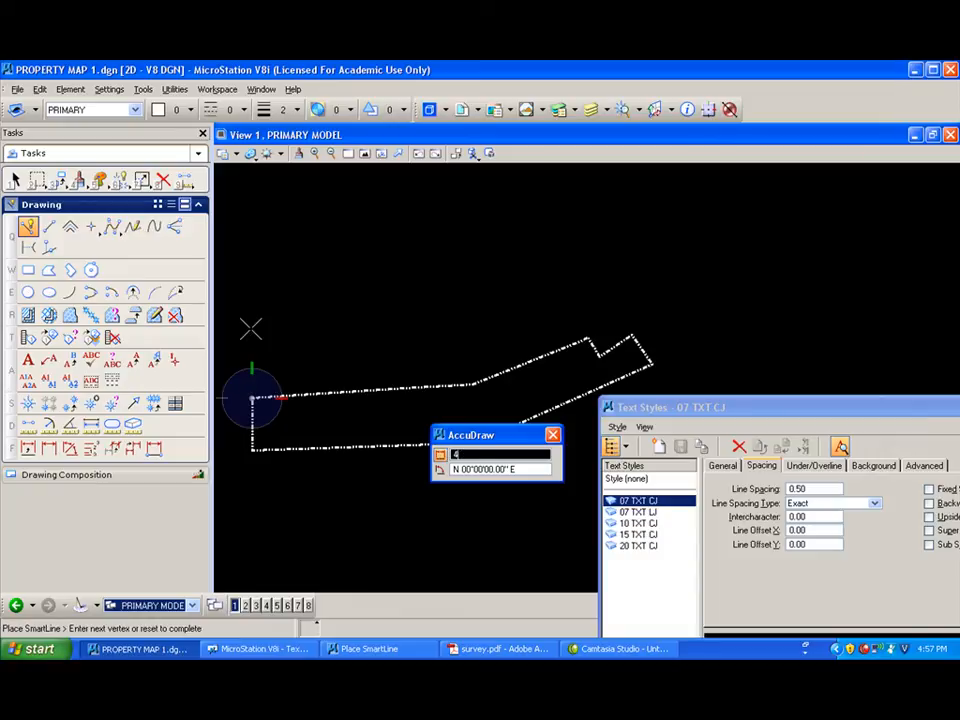
pyautogui.click(228, 111)
pyautogui.click(240, 219)
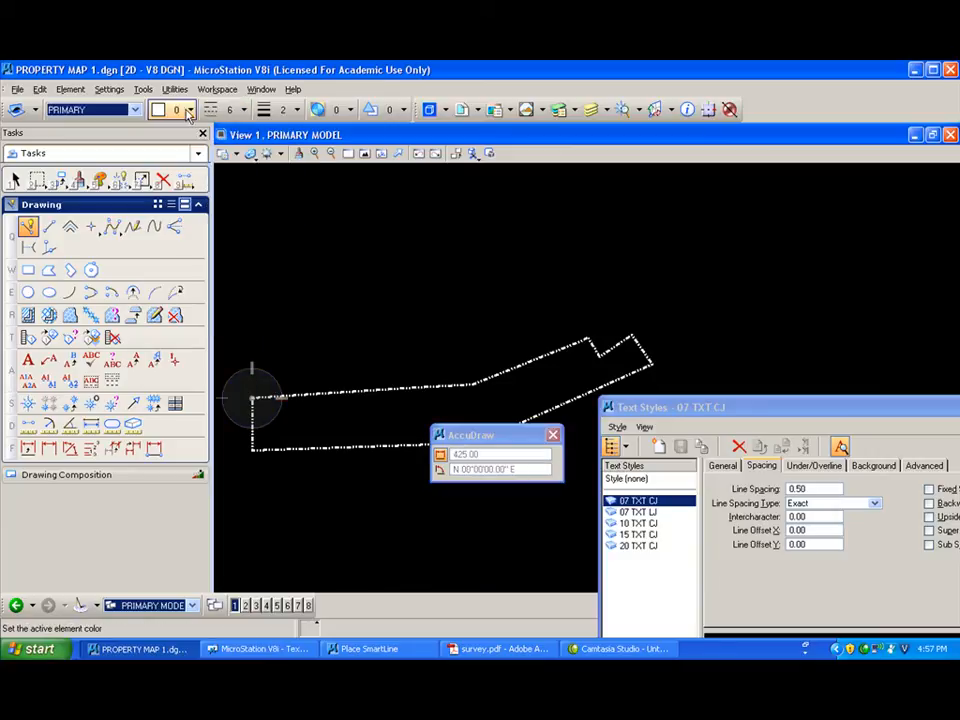
pyautogui.click(177, 111)
pyautogui.click(180, 178)
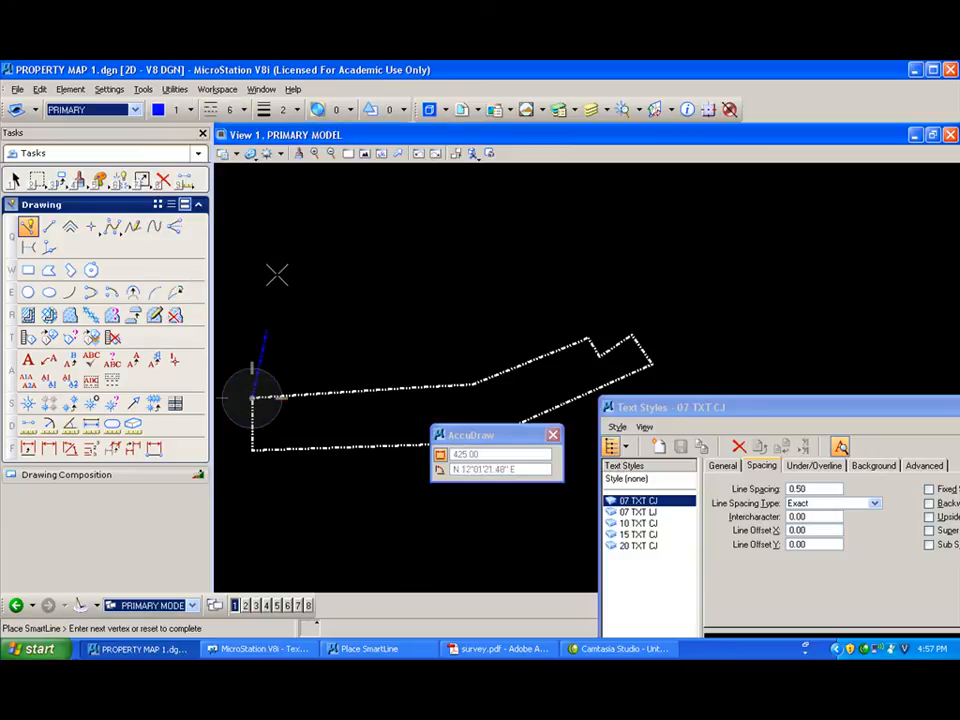
pyautogui.rightClick(252, 263)
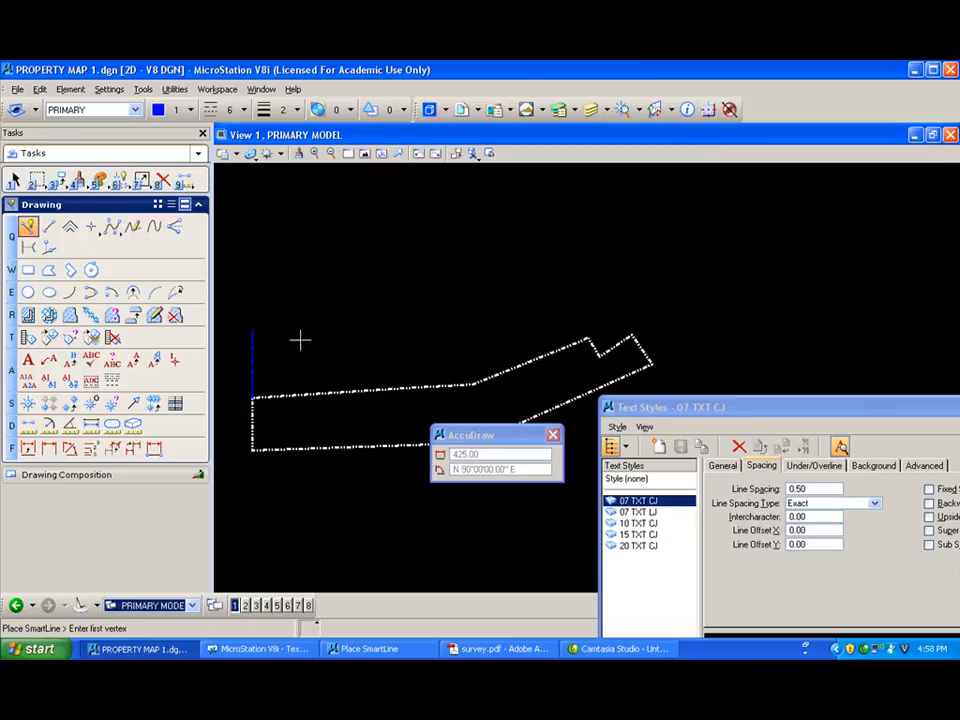
# Return to Sheet 1 and delete the extra off-corner circle beside the boundary's northwest corner
pyautogui.click(192, 605)
pyautogui.click(240, 587)
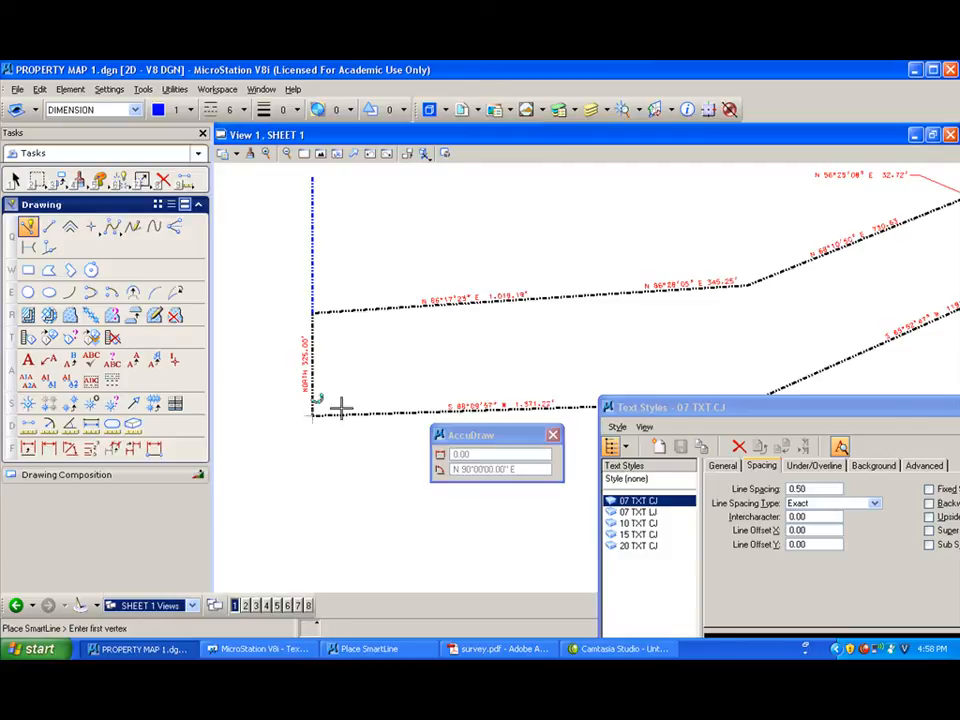
pyautogui.scroll(3, 300, 300)
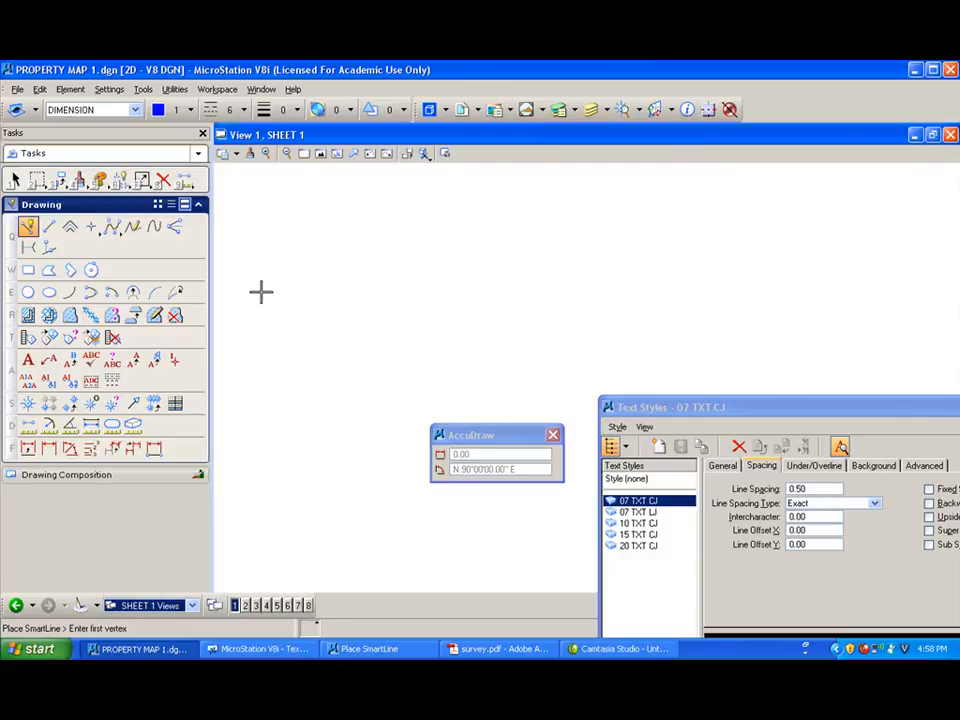
pyautogui.scroll(5, 248, 227)
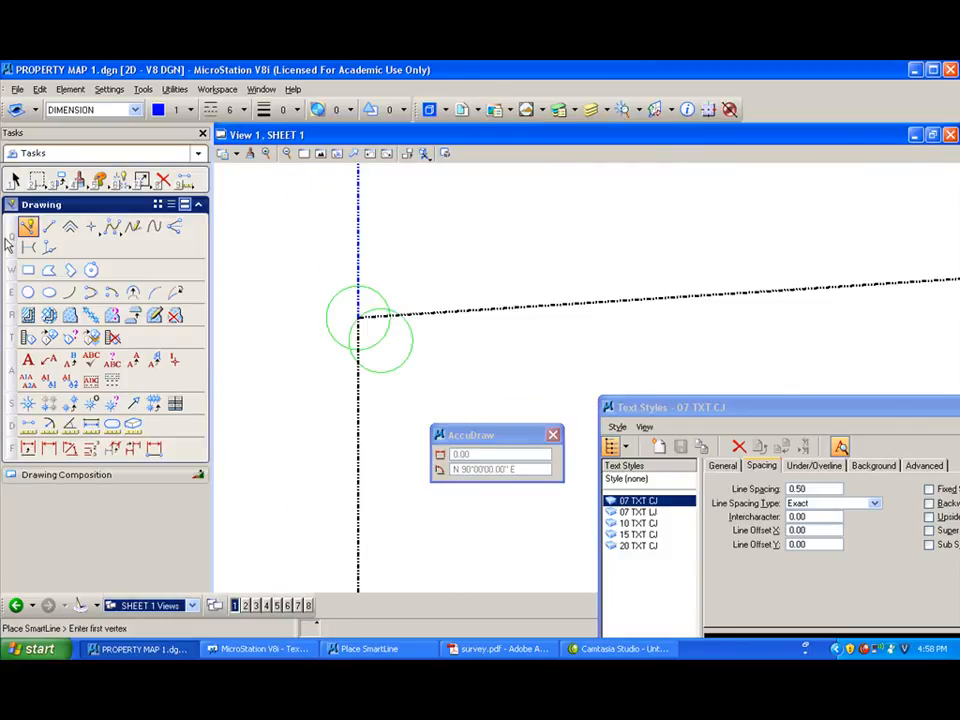
pyautogui.click(163, 180)
pyautogui.click(390, 377)
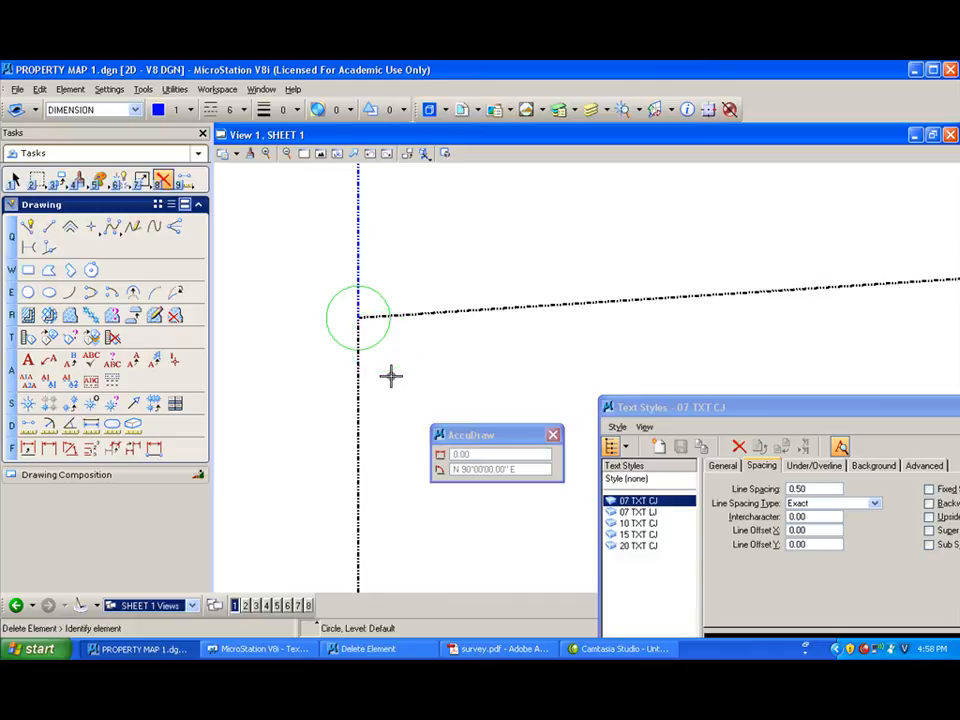
# Copy the northwest corner's marker circle by its center to the boundary's southwest corner and to the bend in the south line
pyautogui.click(62, 182)
pyautogui.click(70, 192)
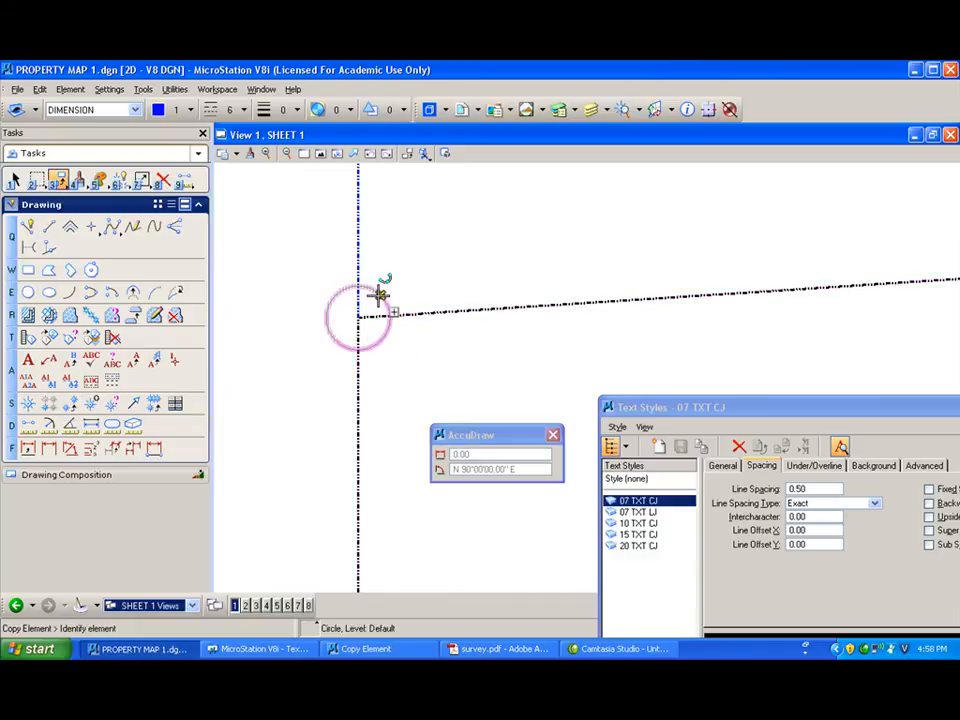
pyautogui.click(14, 180)
pyautogui.click(373, 304)
pyautogui.click(57, 180)
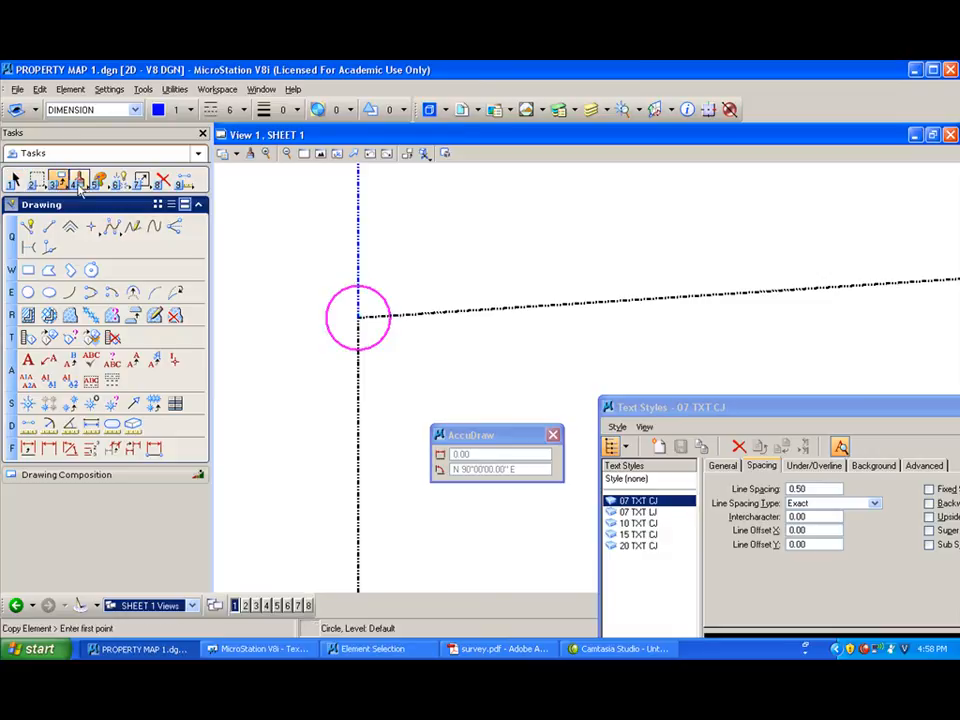
pyautogui.click(362, 320)
pyautogui.scroll(-3, 430, 390)
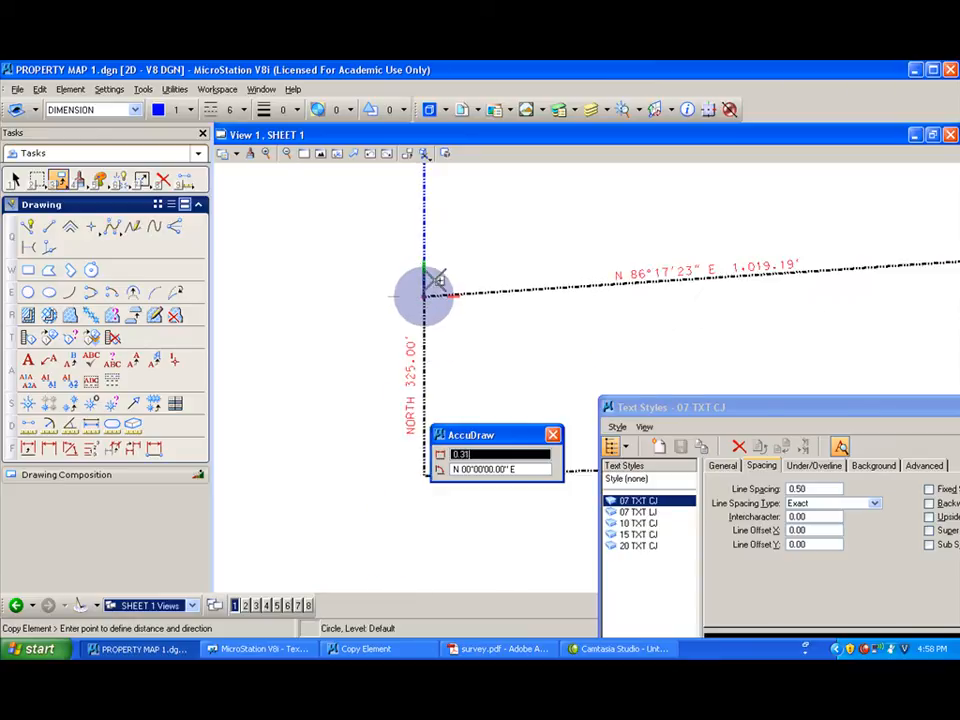
pyautogui.keyDown('shift'); pyautogui.moveTo(437, 362); pyautogui.dragTo(438, 264); pyautogui.keyUp('shift')
pyautogui.click(428, 308)
pyautogui.scroll(-2, 368, 350)
pyautogui.scroll(4, 390, 470)
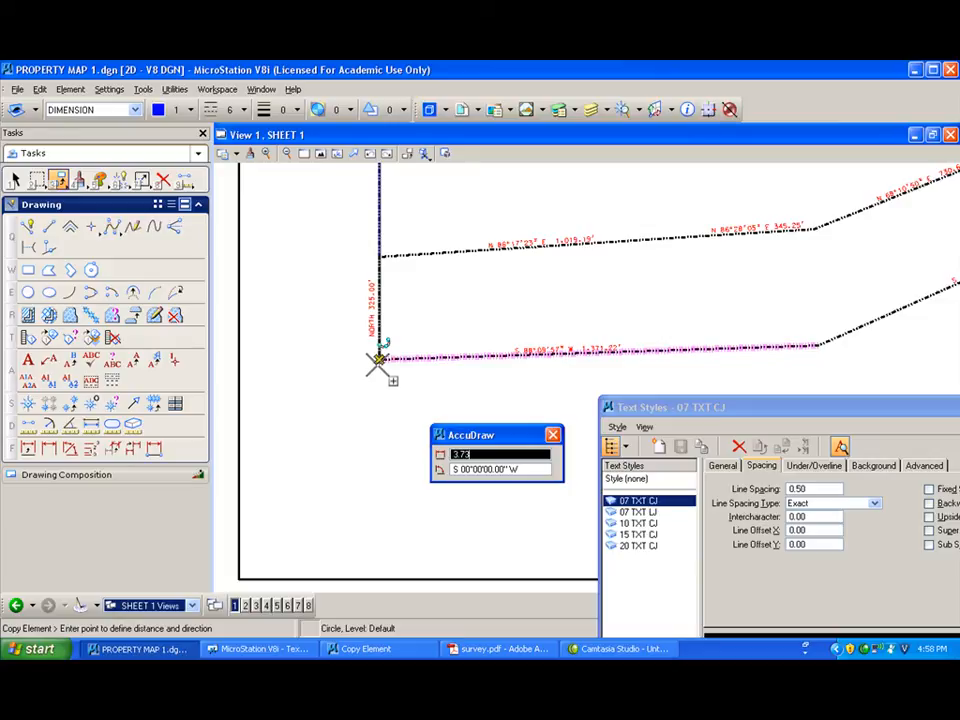
pyautogui.click(378, 358)
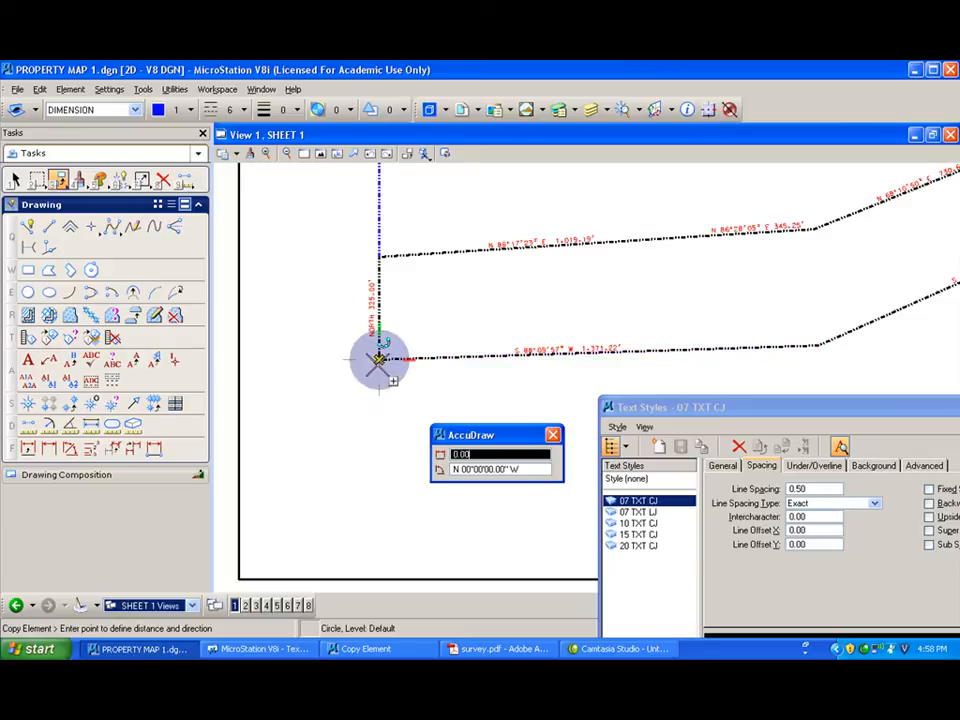
pyautogui.click(820, 344)
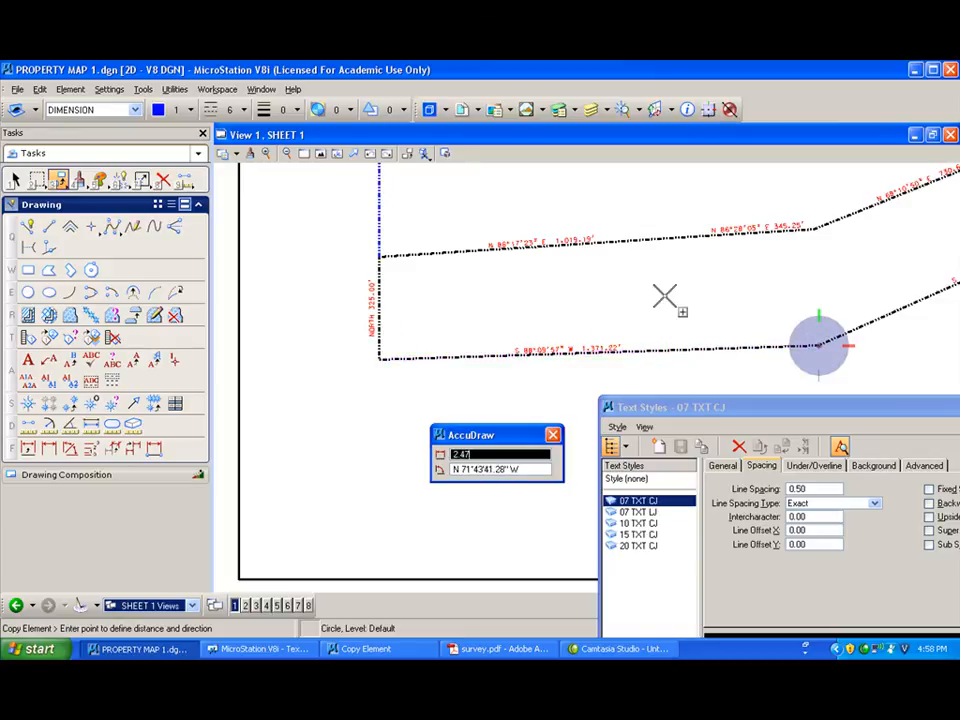
# Copy the marker circle to the remaining boundary vertices, around the east end and back along the north line
pyautogui.moveTo(634, 306)
pyautogui.keyDown('shift'); pyautogui.mouseDown()
pyautogui.moveTo(778, 272)
pyautogui.moveTo(703, 292)
pyautogui.mouseUp(); pyautogui.keyUp('shift')
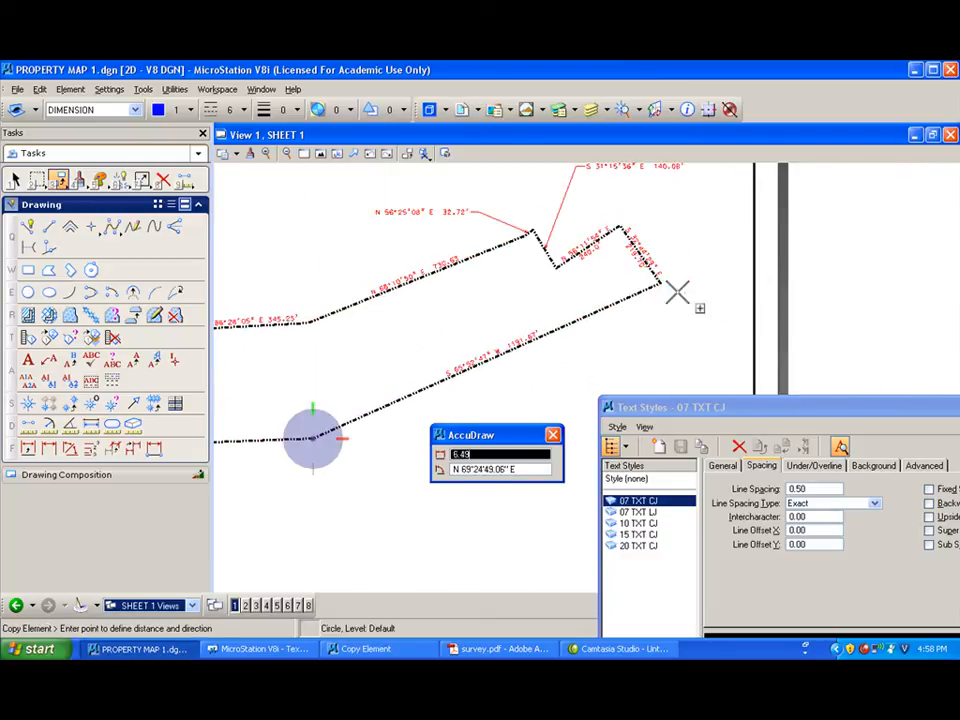
pyautogui.click(660, 284)
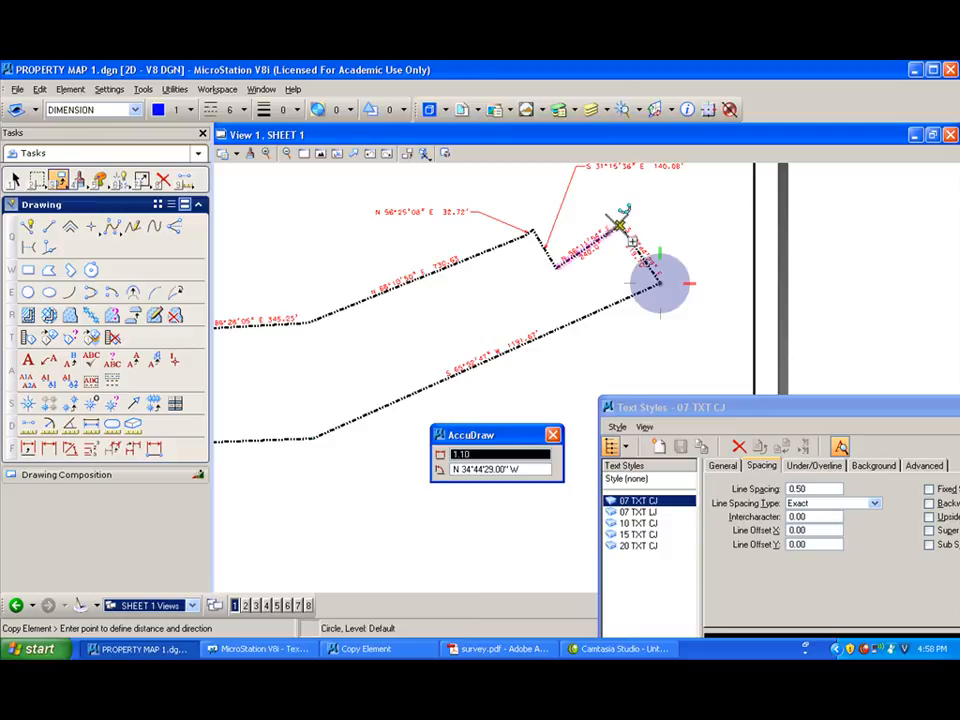
pyautogui.click(621, 226)
pyautogui.scroll(5, 550, 265)
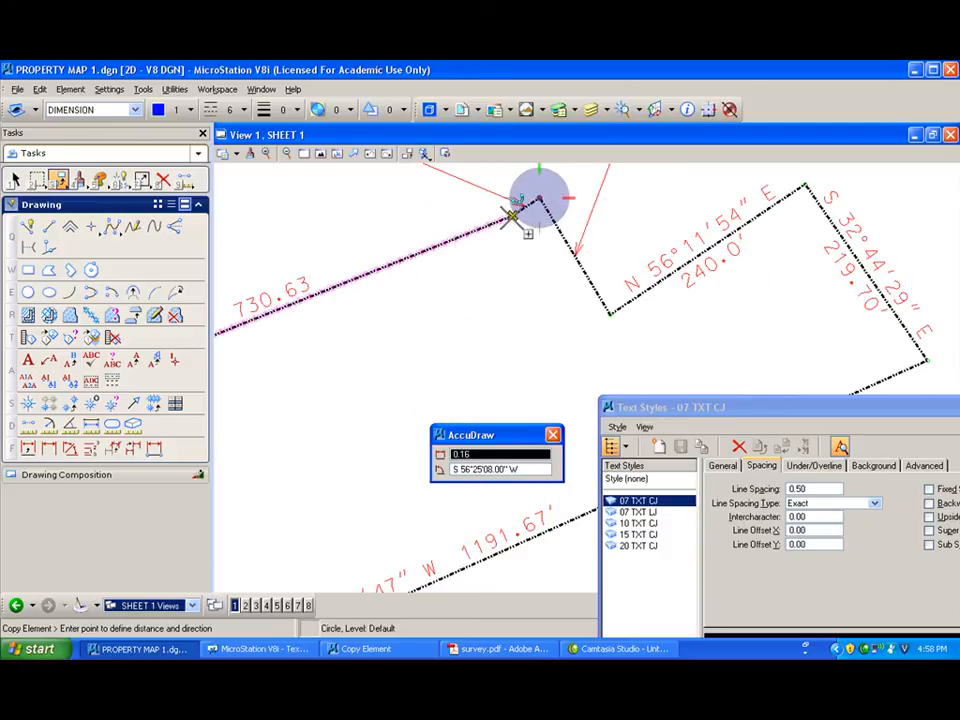
pyautogui.scroll(-4, 514, 220)
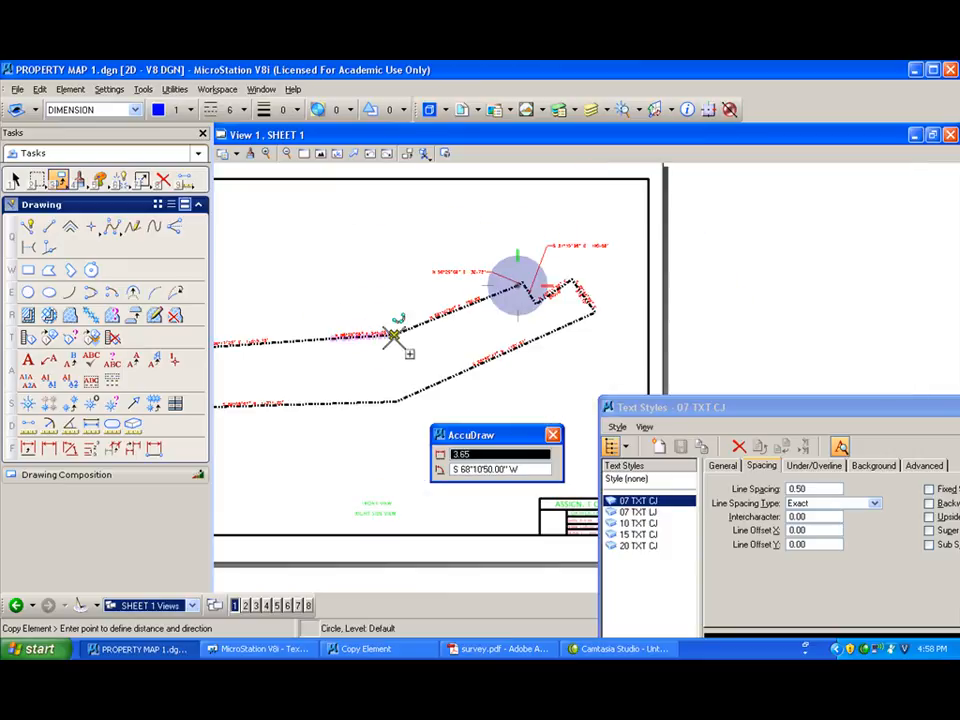
pyautogui.scroll(4, 314, 355)
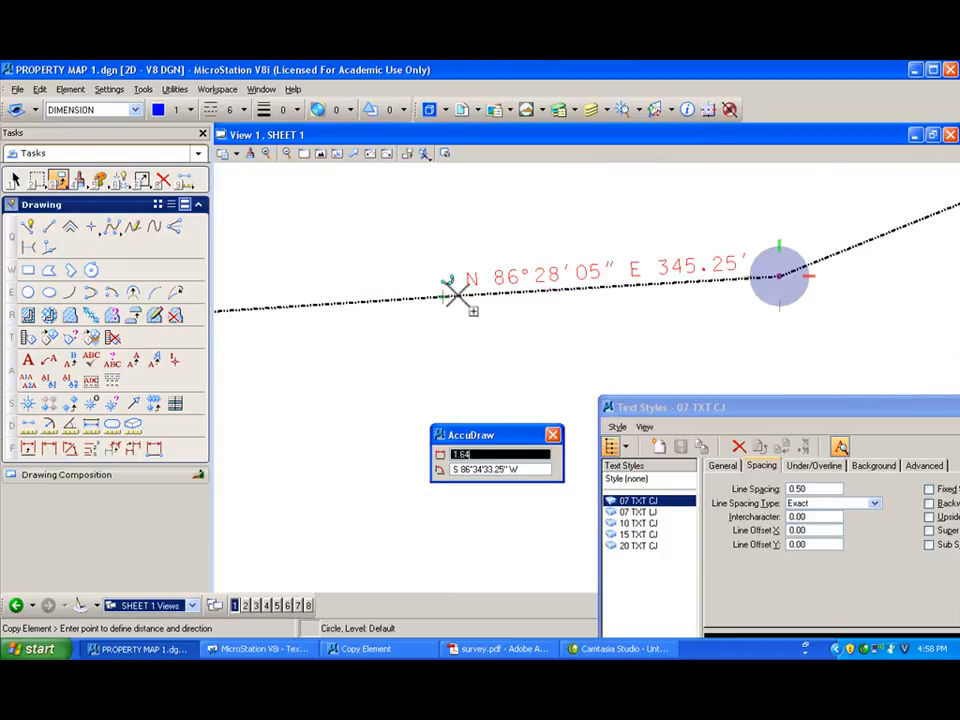
pyautogui.press('Escape')
pyautogui.scroll(-3, 430, 352)
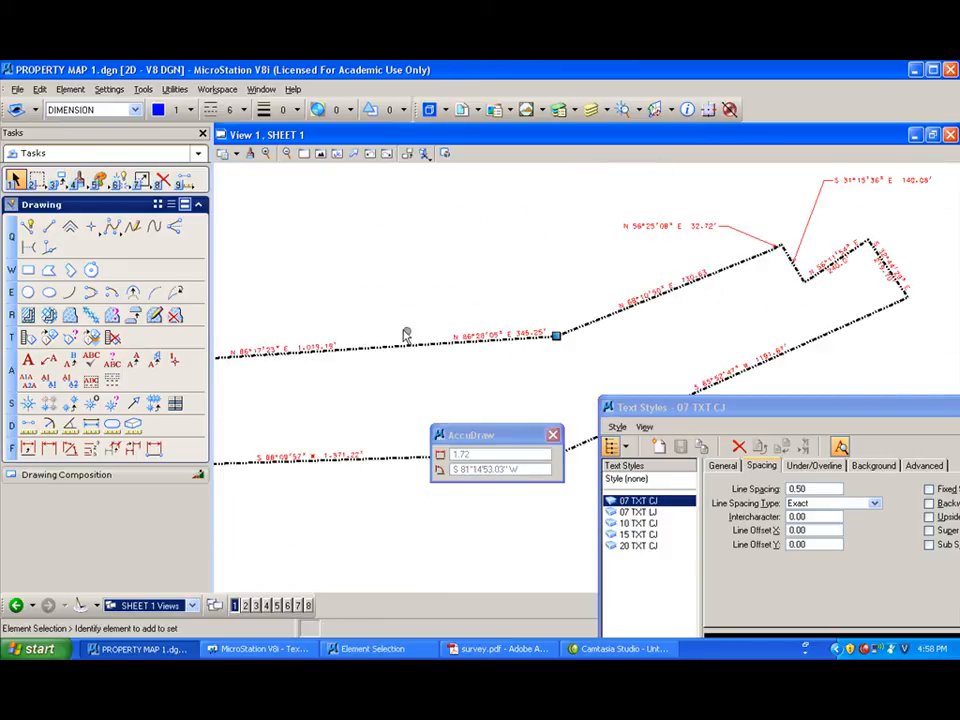
# Place an "O.T." note with its arrow at the boundary's northwest corner, using color 3 and line style 0
pyautogui.moveTo(435, 283); pyautogui.dragTo(296, 306, button='middle')
pyautogui.scroll(5, 366, 333)
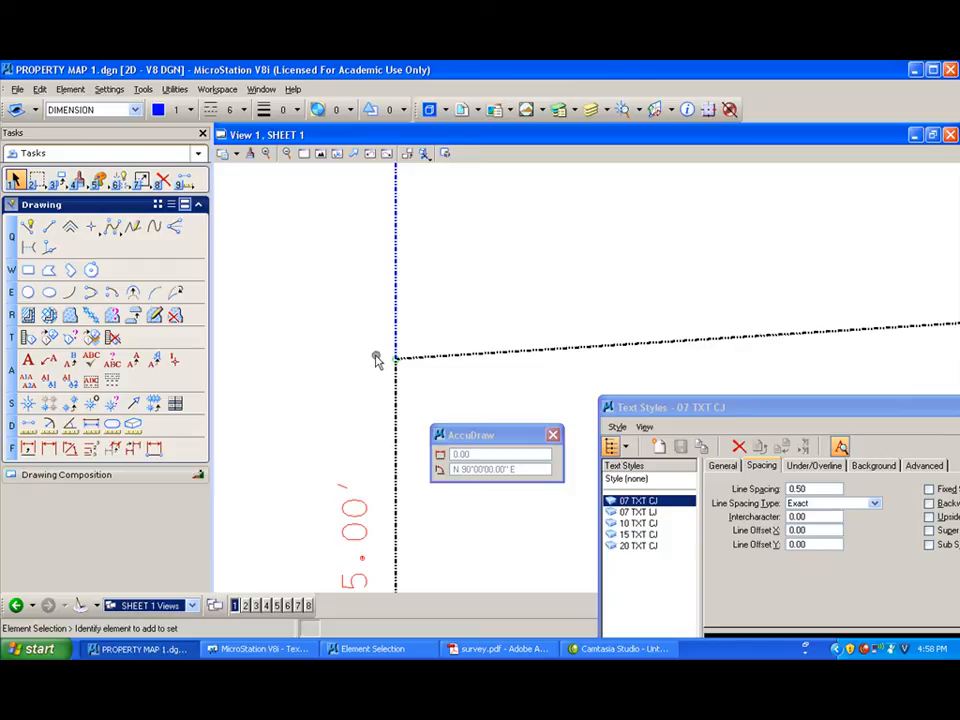
pyautogui.click(49, 359)
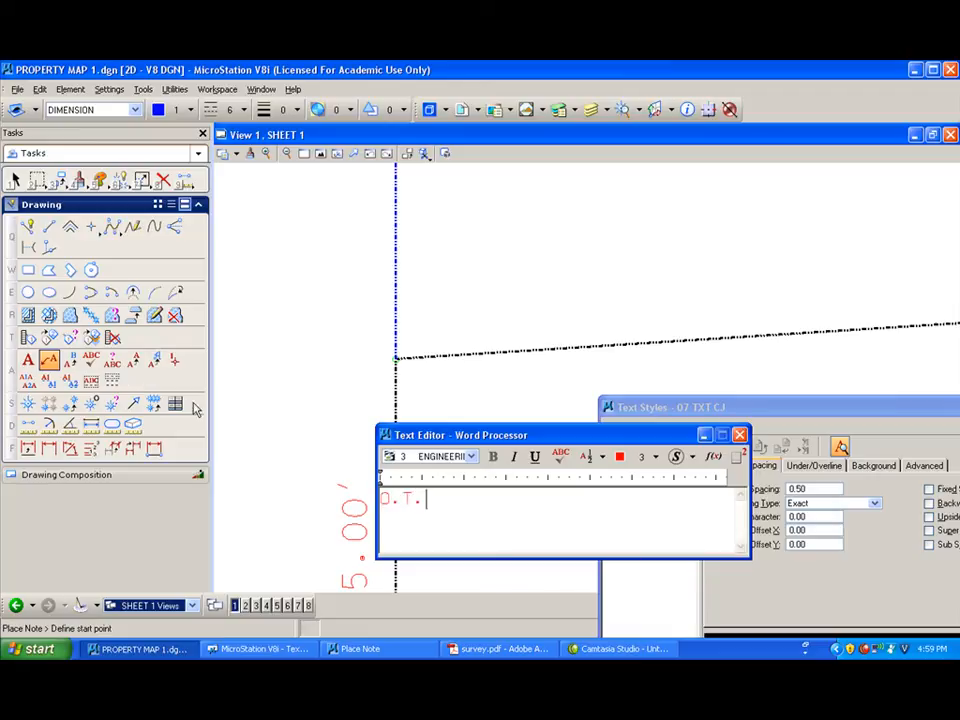
pyautogui.click(394, 357)
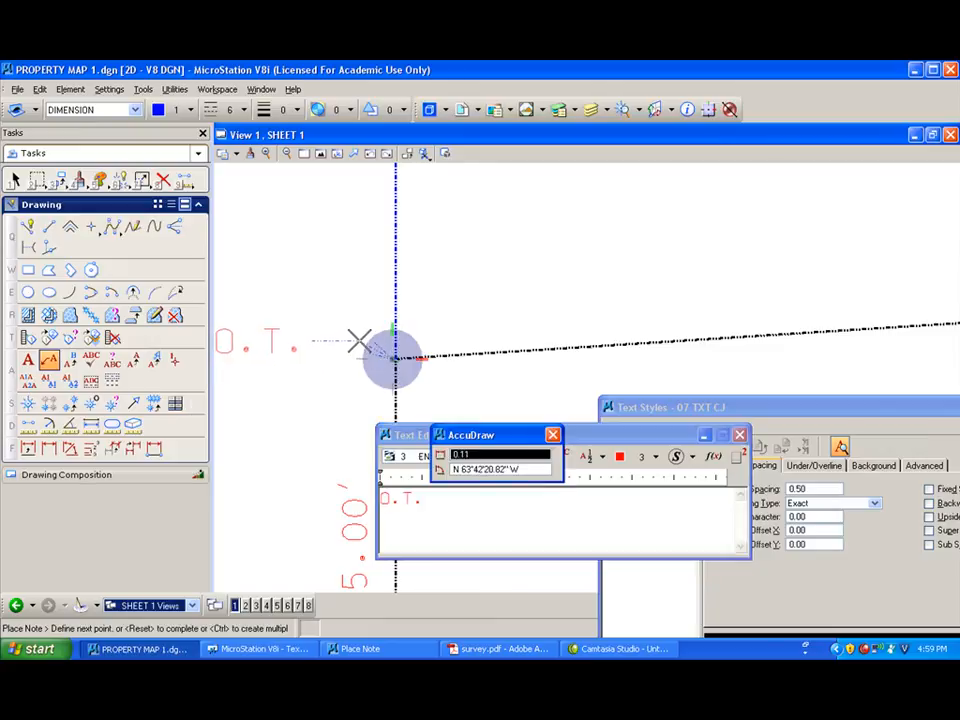
pyautogui.click(162, 110)
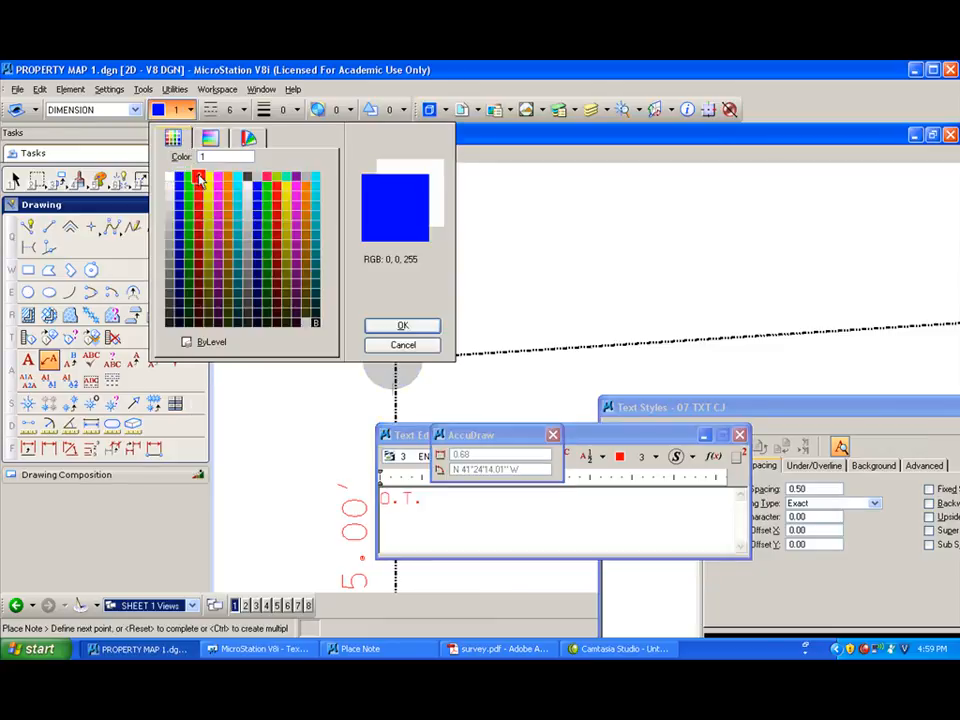
pyautogui.click(200, 172)
pyautogui.click(215, 109)
pyautogui.click(230, 143)
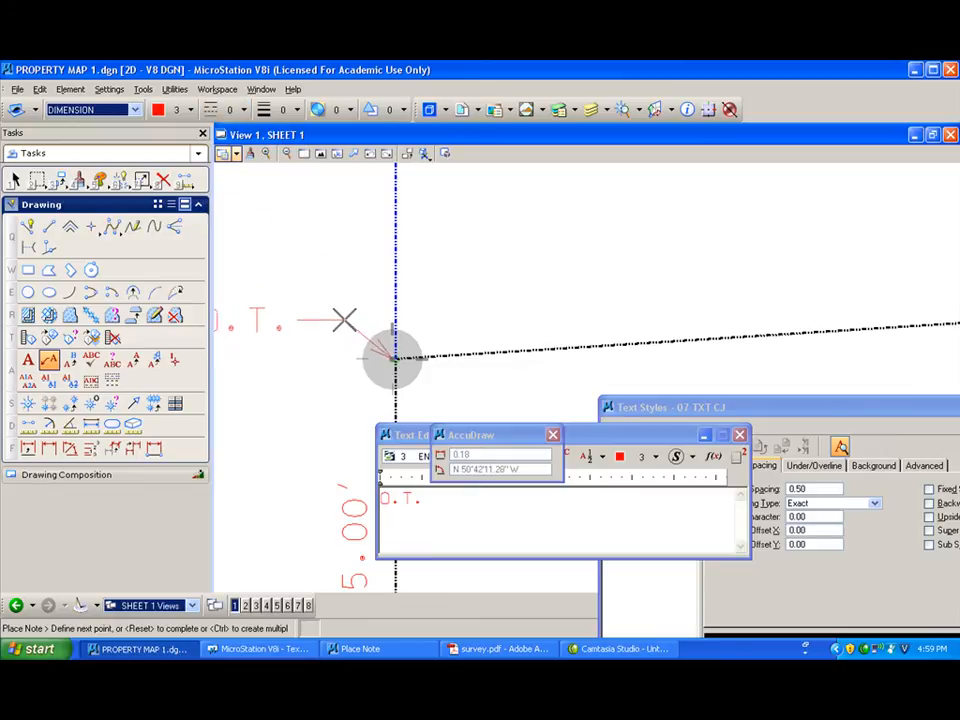
pyautogui.click(344, 319)
pyautogui.scroll(-4, 336, 349)
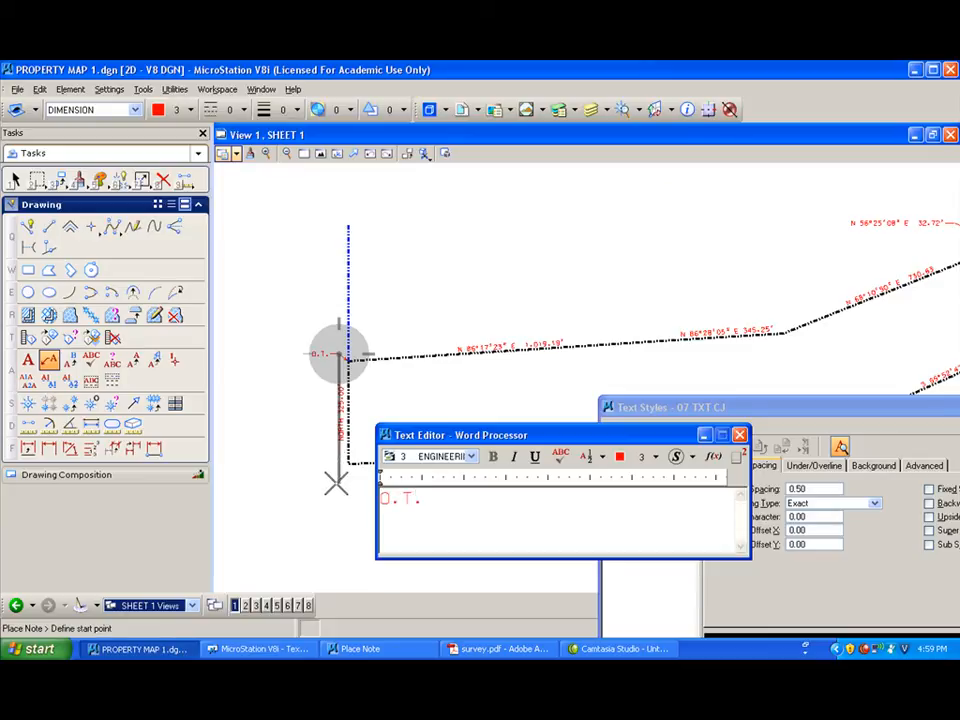
# Place an "O.T." note with its arrow on the boundary's southwest corner and the text outside the corner
pyautogui.scroll(4, 350, 462)
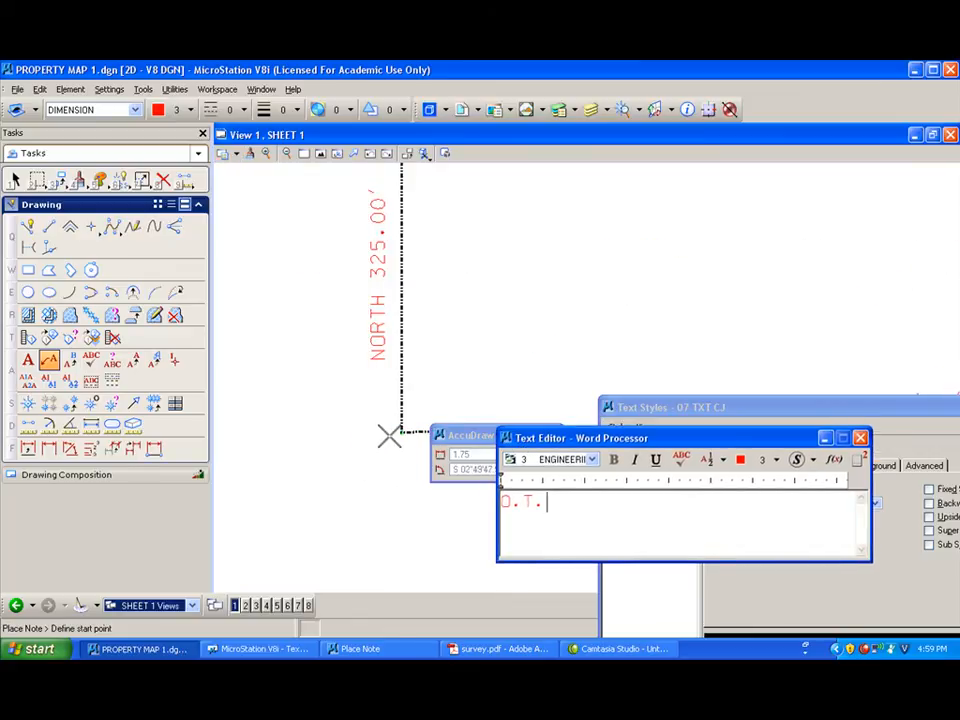
pyautogui.click(400, 434)
pyautogui.click(357, 468)
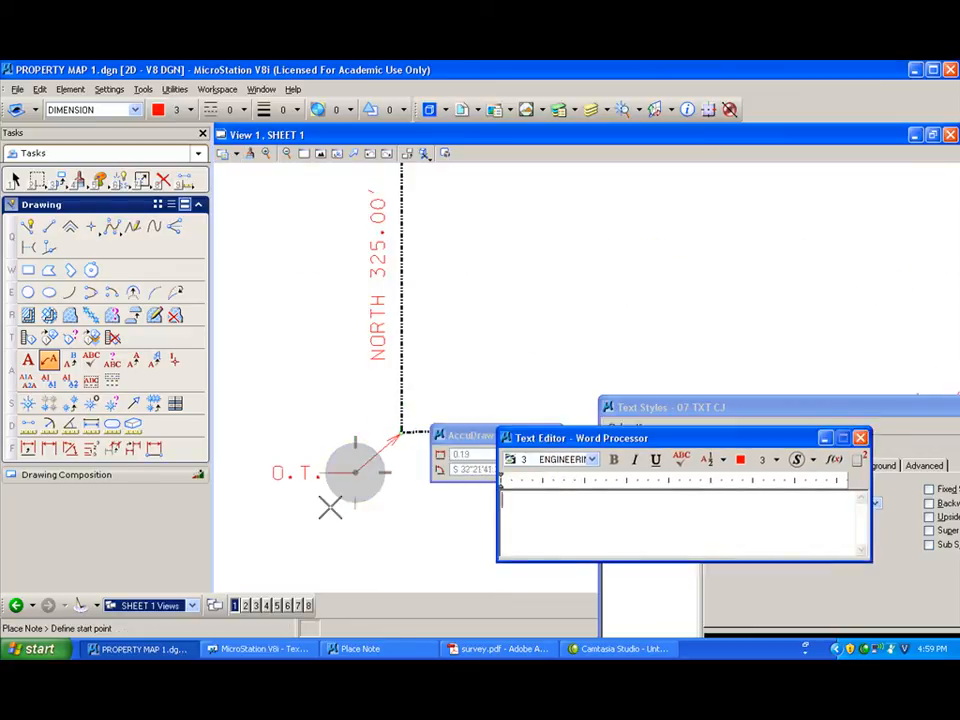
# Place an "O.T. (OLD)" note pointing to the bend in the boundary's south line, with the text below the line
pyautogui.moveTo(310, 509); pyautogui.dragTo(444, 508, button='middle')
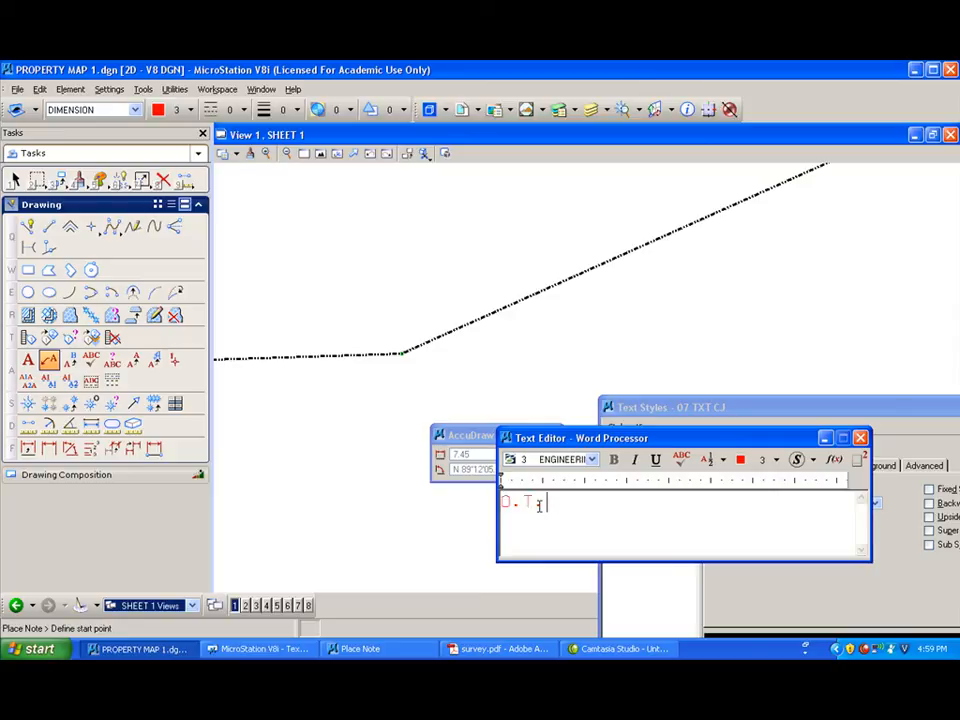
pyautogui.write('(OLD')
pyautogui.click(401, 354)
pyautogui.click(447, 380)
pyautogui.rightClick(429, 388)
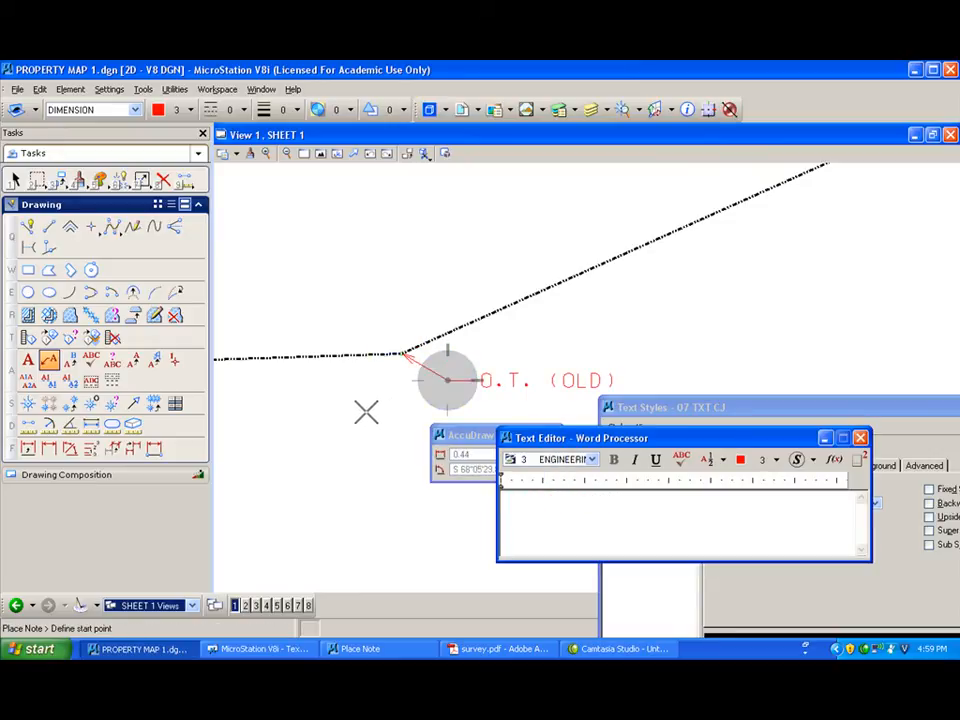
# Place a "C.T." note pointing to the boundary's easternmost corner, at the south end of the 219.70' line
pyautogui.moveTo(330, 416); pyautogui.dragTo(572, 307, button='middle')
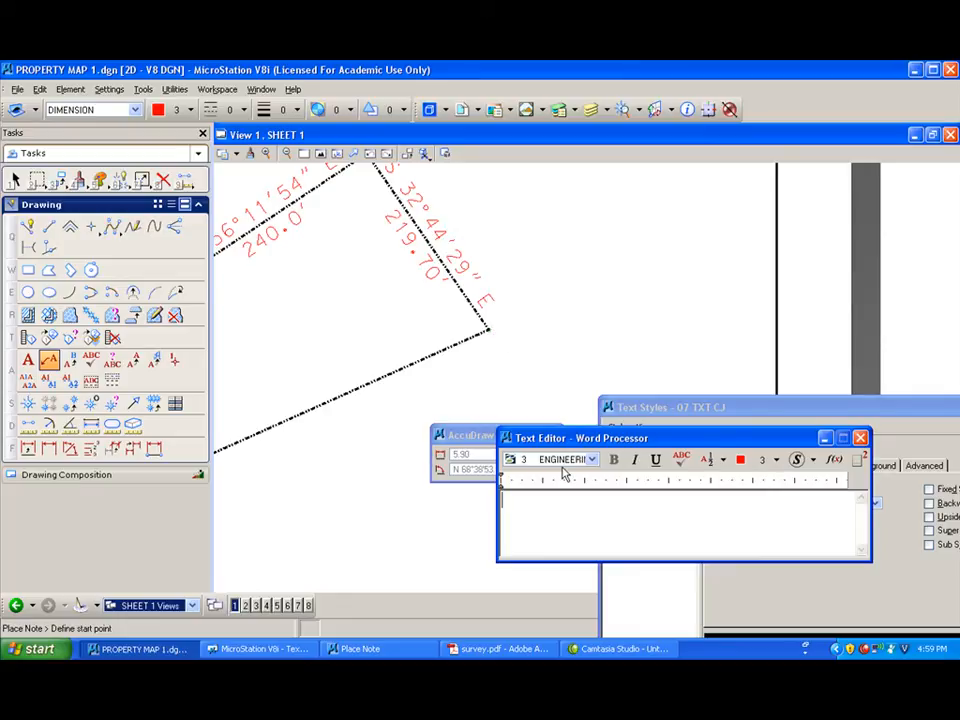
pyautogui.write('T.')
pyautogui.click(491, 332)
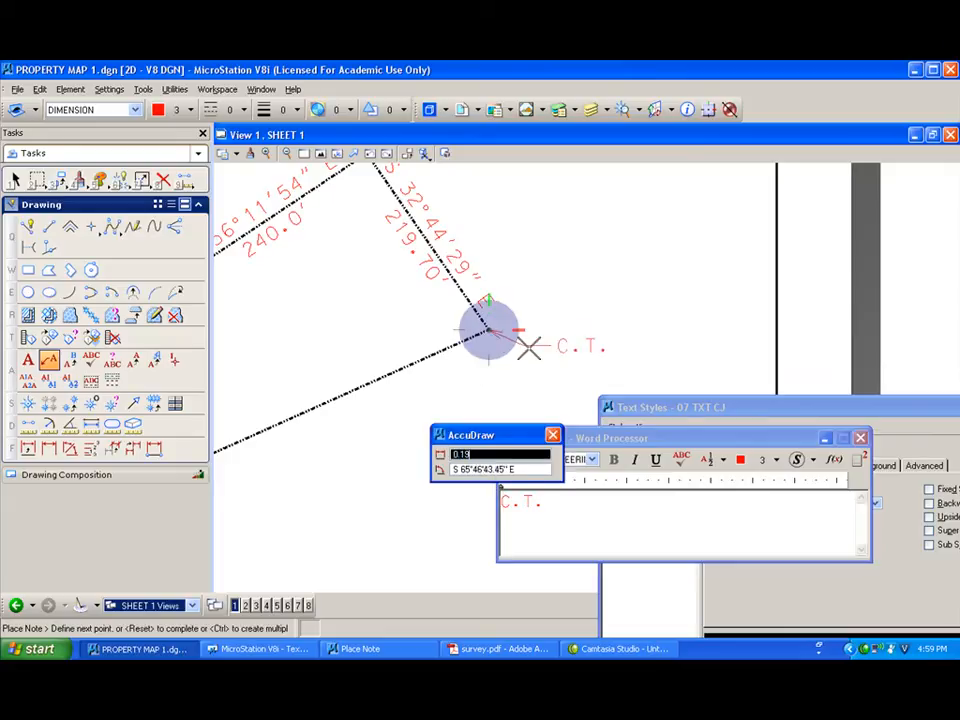
pyautogui.click(566, 361)
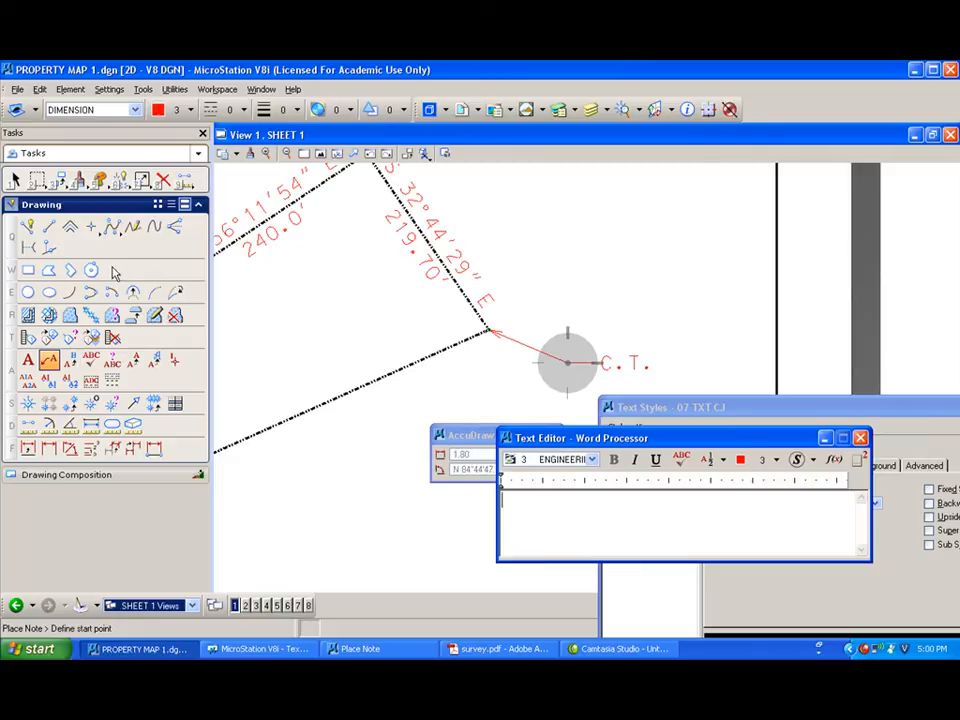
# Edit the note at the easternmost corner so its text reads "O.T."
pyautogui.click(70, 360)
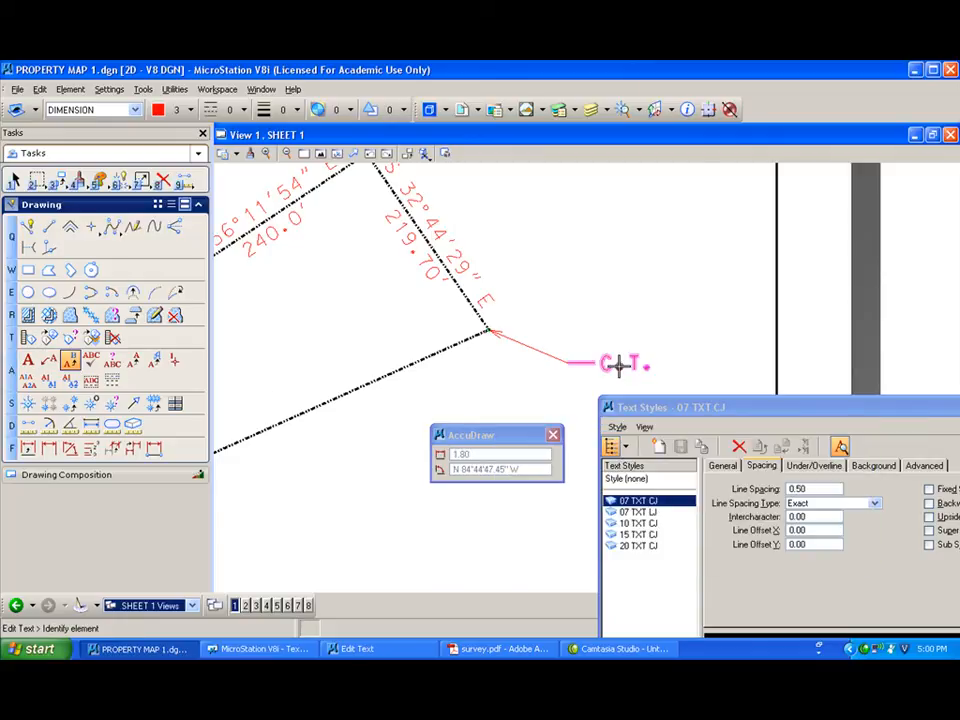
pyautogui.click(614, 366)
pyautogui.moveTo(510, 501); pyautogui.dragTo(478, 501)
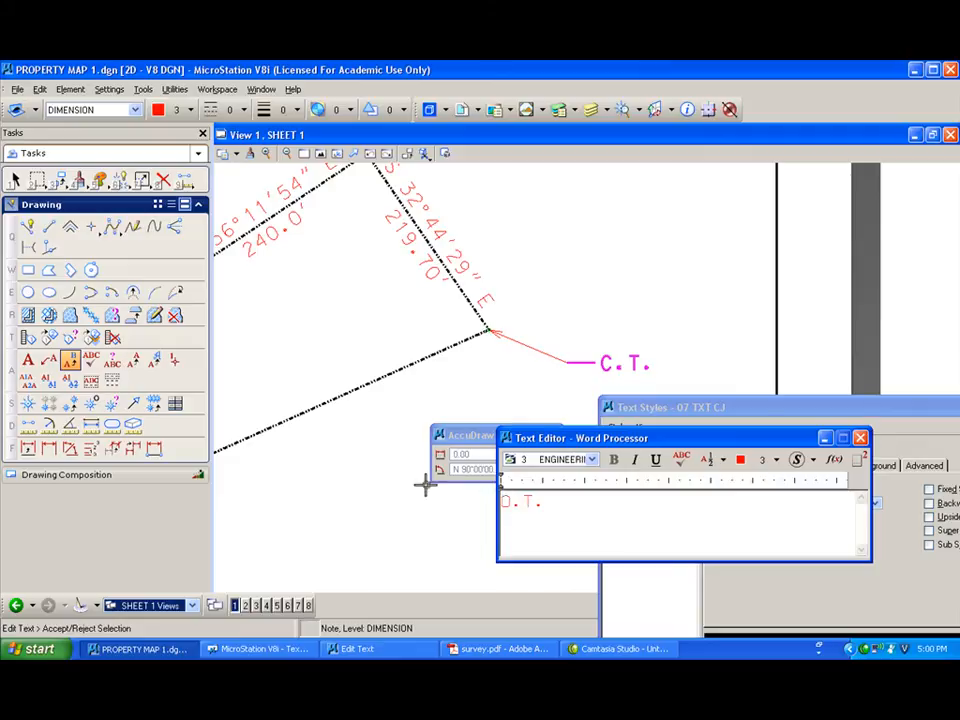
pyautogui.click(435, 489)
# Place "C.R." notes at both ends of the 240.0' line, one above its northeast end and one below its southwest end
pyautogui.moveTo(424, 520)
pyautogui.keyDown('shift'); pyautogui.mouseDown()
pyautogui.moveTo(388, 445)
pyautogui.moveTo(395, 392)
pyautogui.mouseUp(); pyautogui.keyUp('shift')
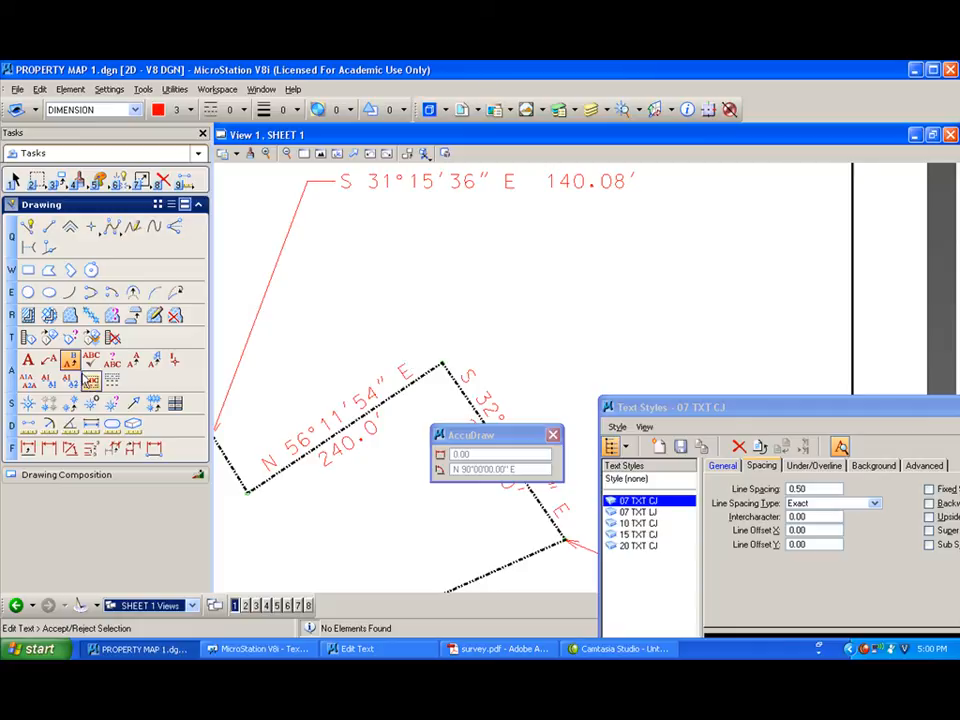
pyautogui.click(54, 362)
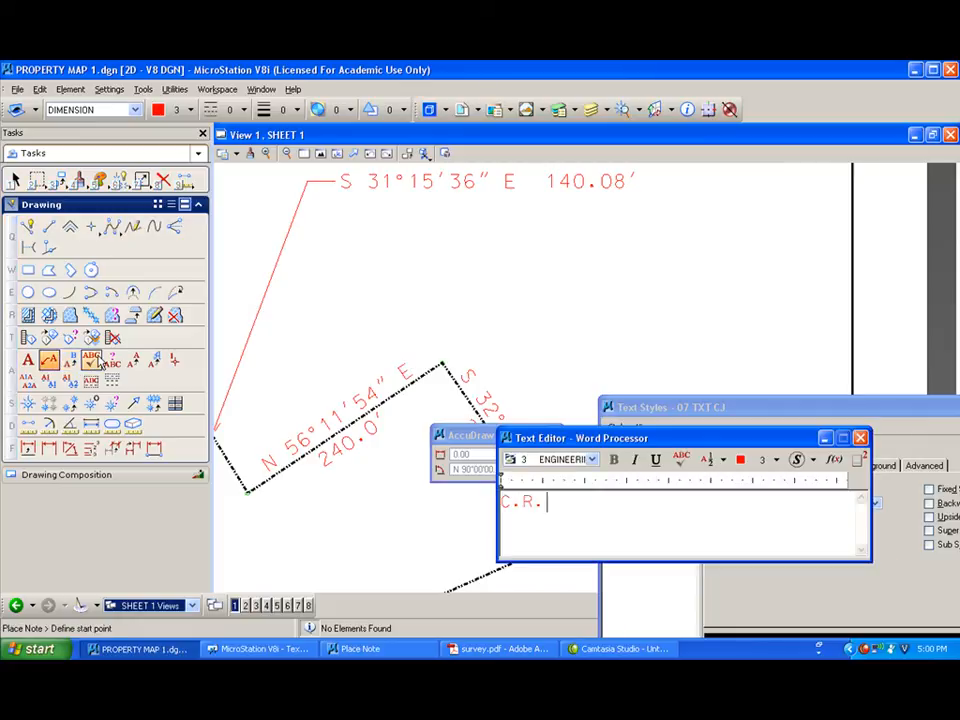
pyautogui.click(441, 357)
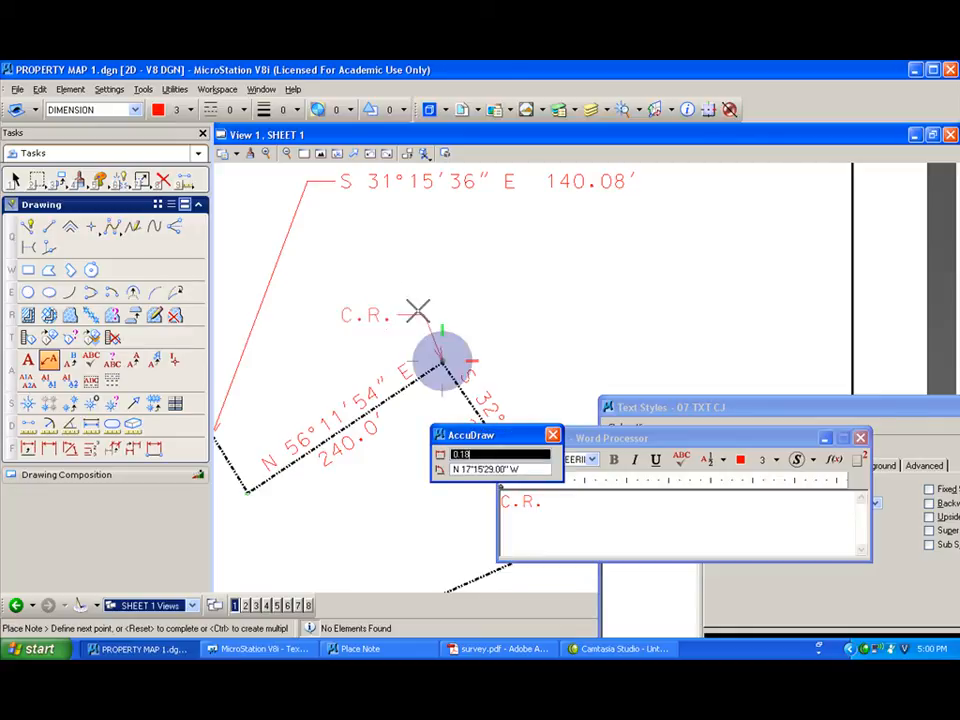
pyautogui.click(396, 313)
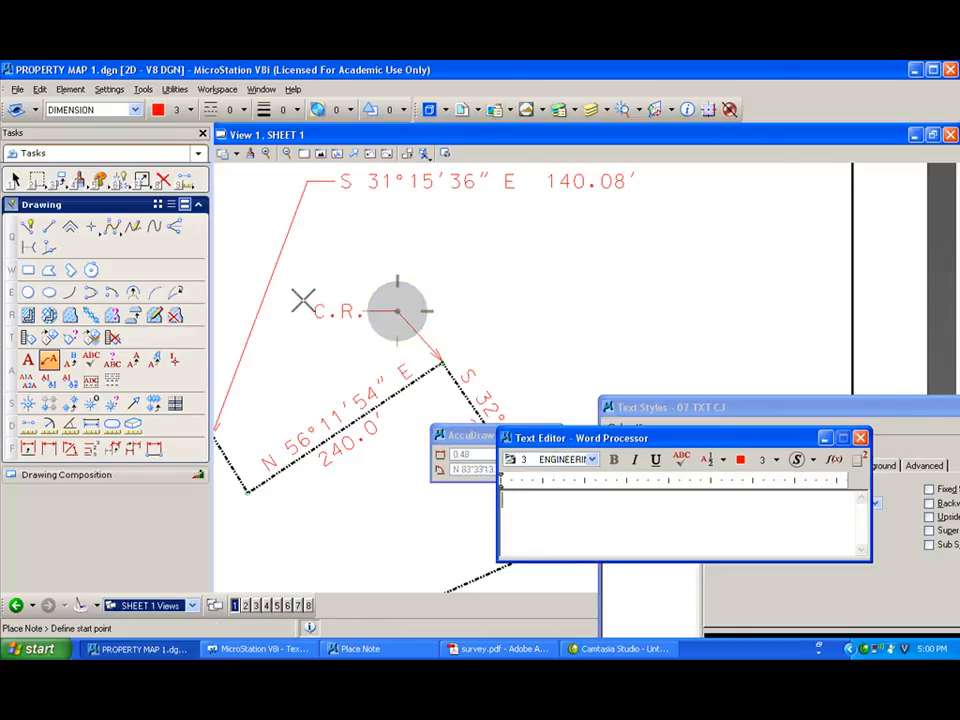
pyautogui.write('C.R.')
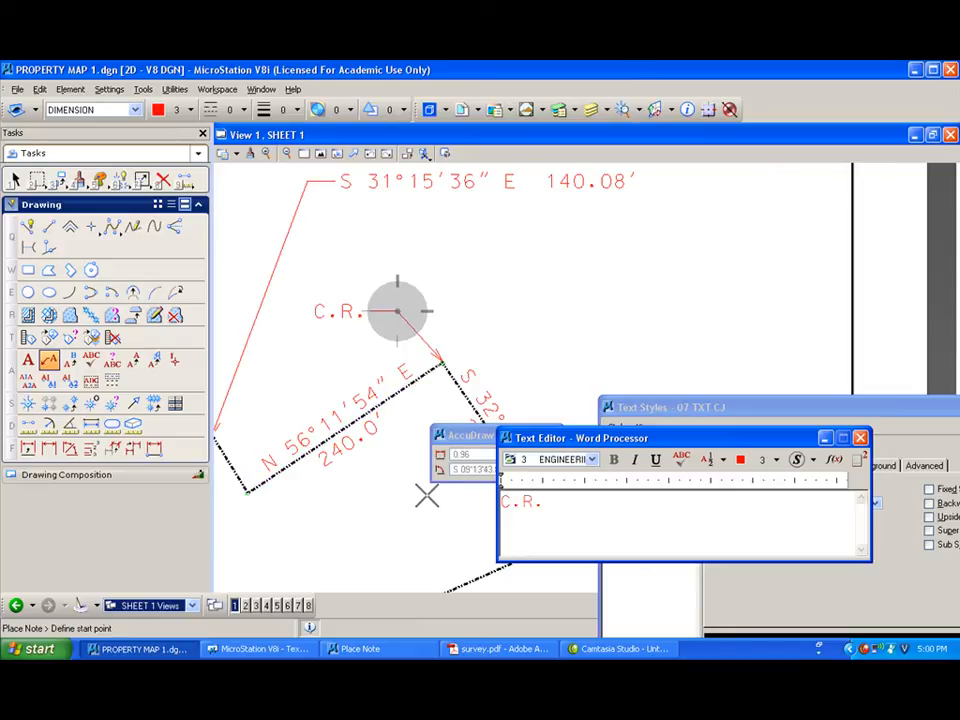
pyautogui.click(248, 490)
pyautogui.click(300, 537)
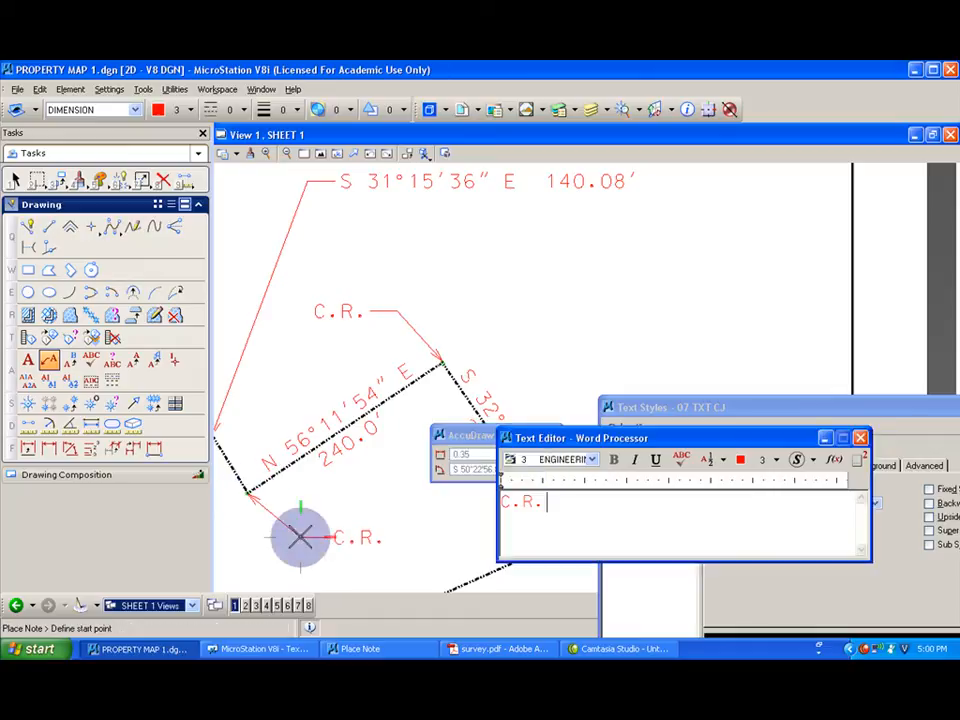
# Place "C.R." notes at both ends of the short 32.72' line, one above the peak and one below the other end
pyautogui.moveTo(405, 553); pyautogui.dragTo(302, 512, button='middle')
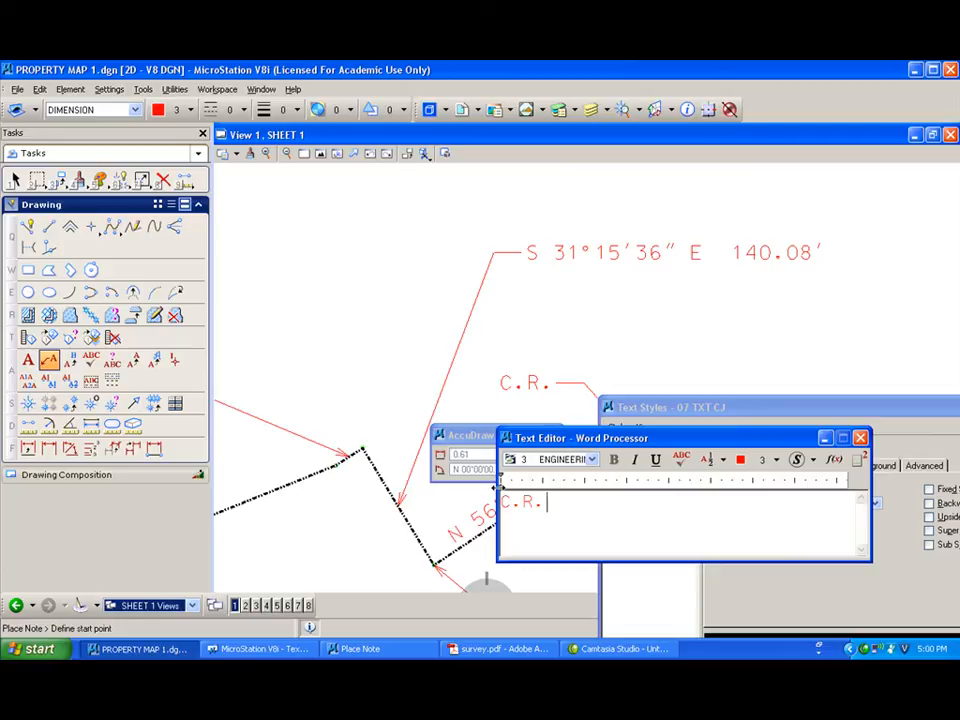
pyautogui.click(363, 449)
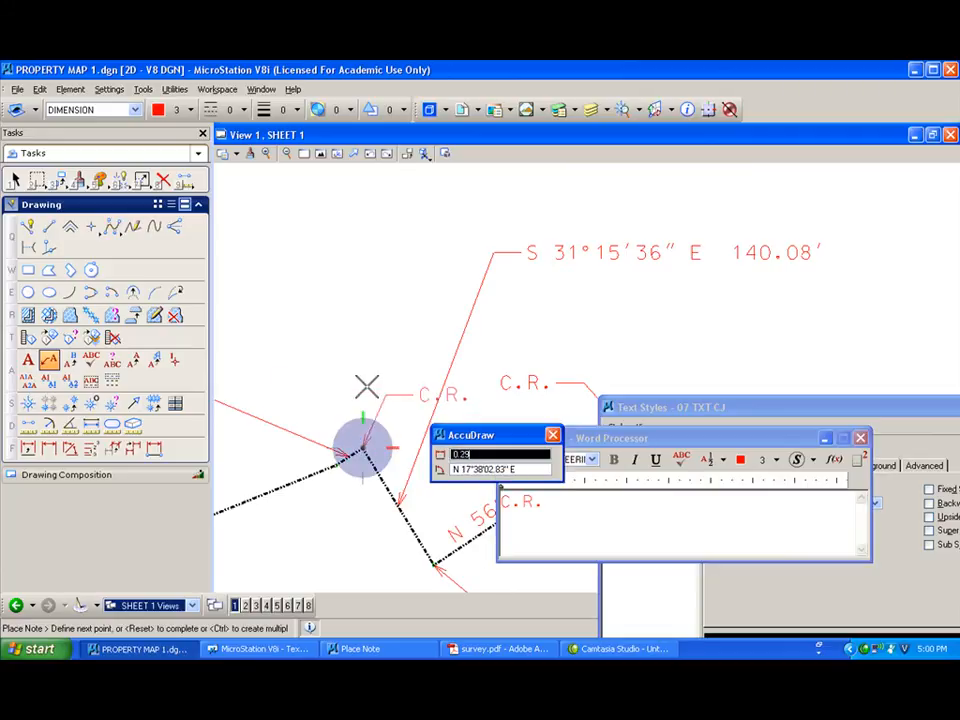
pyautogui.click(340, 348)
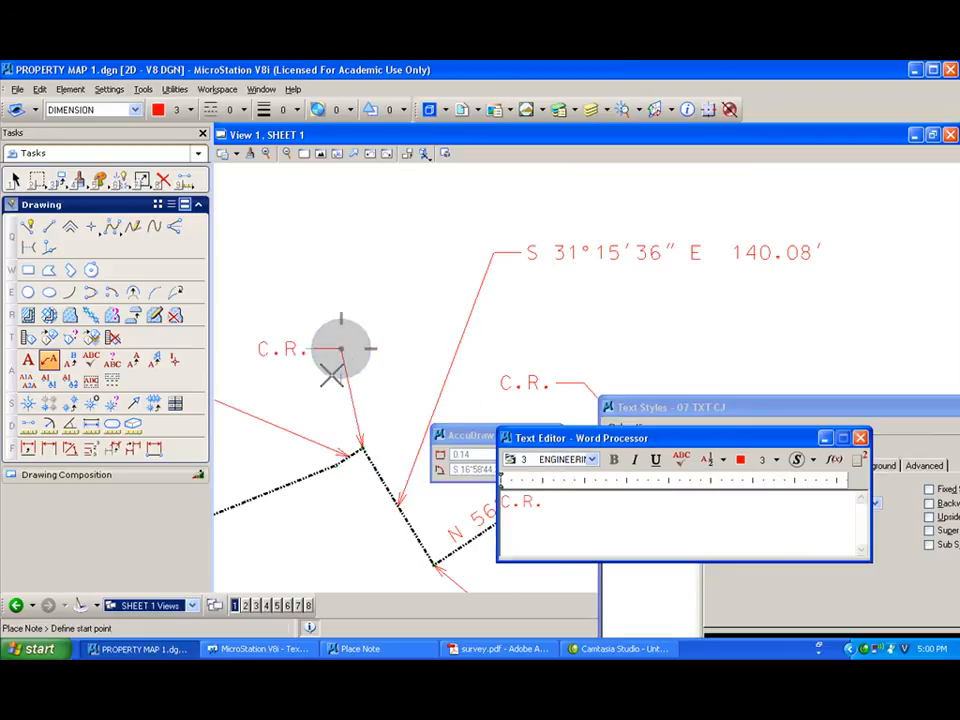
pyautogui.click(340, 460)
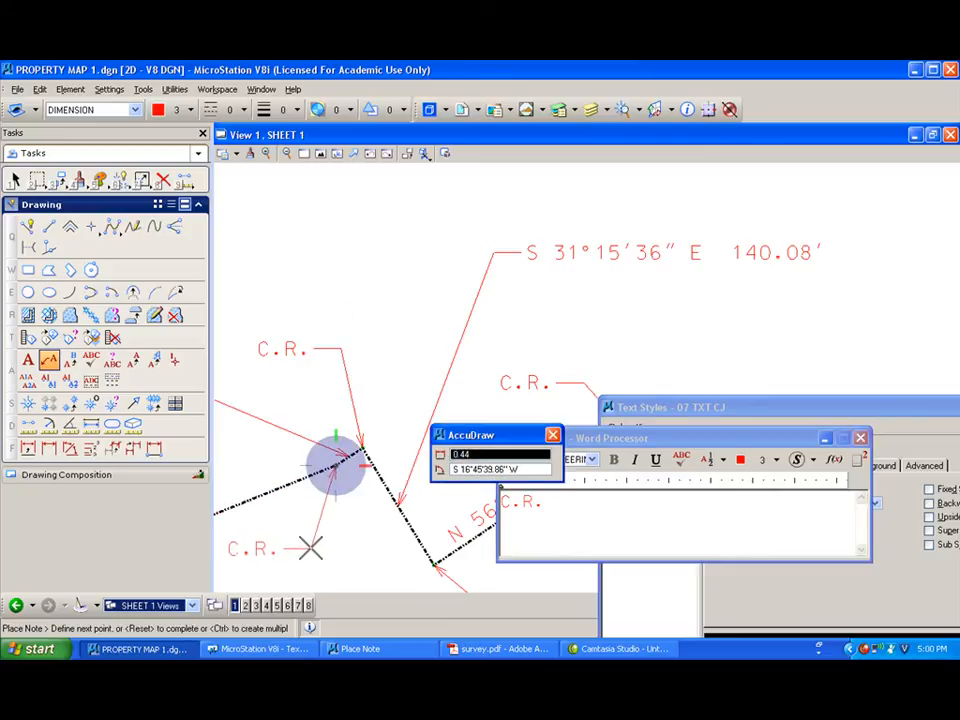
pyautogui.click(310, 548)
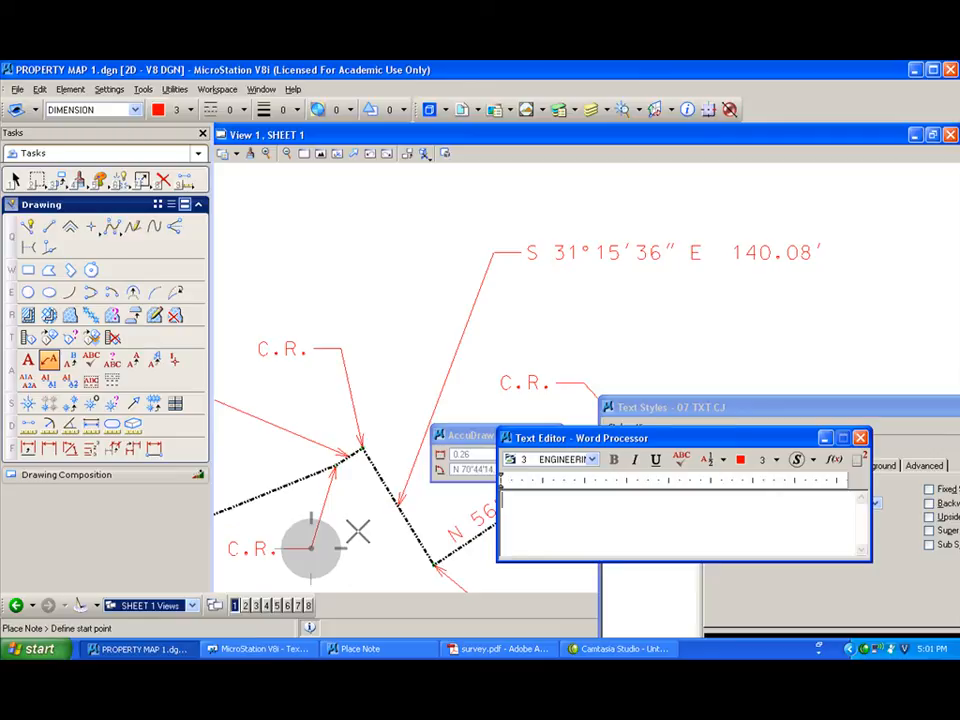
# Place a "C.R." note below the north line's bend, where the 345.25' and 730.63' lines meet
pyautogui.scroll(-4, 362, 480)
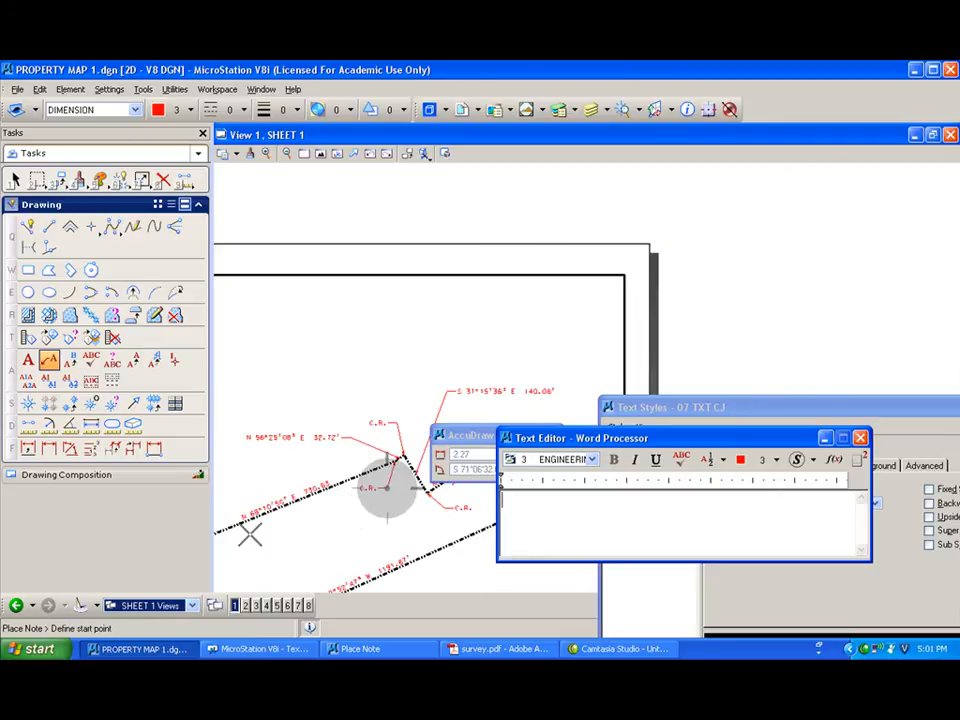
pyautogui.moveTo(337, 516)
pyautogui.mouseDown(button='middle')
pyautogui.moveTo(275, 542)
pyautogui.moveTo(287, 529)
pyautogui.mouseUp(button='middle')
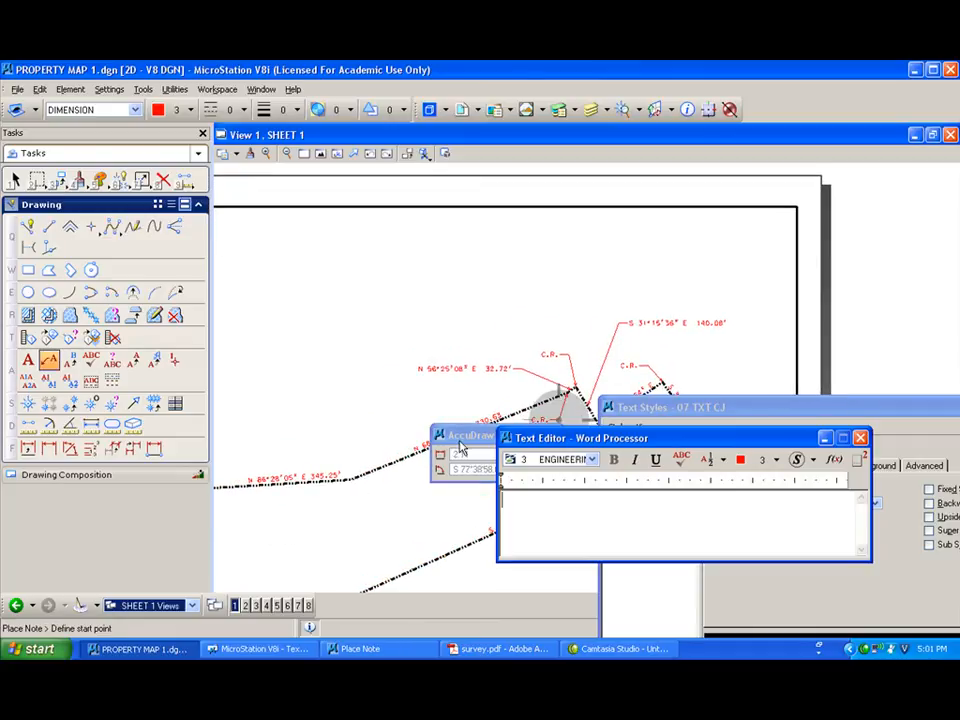
pyautogui.moveTo(462, 437); pyautogui.dragTo(580, 292)
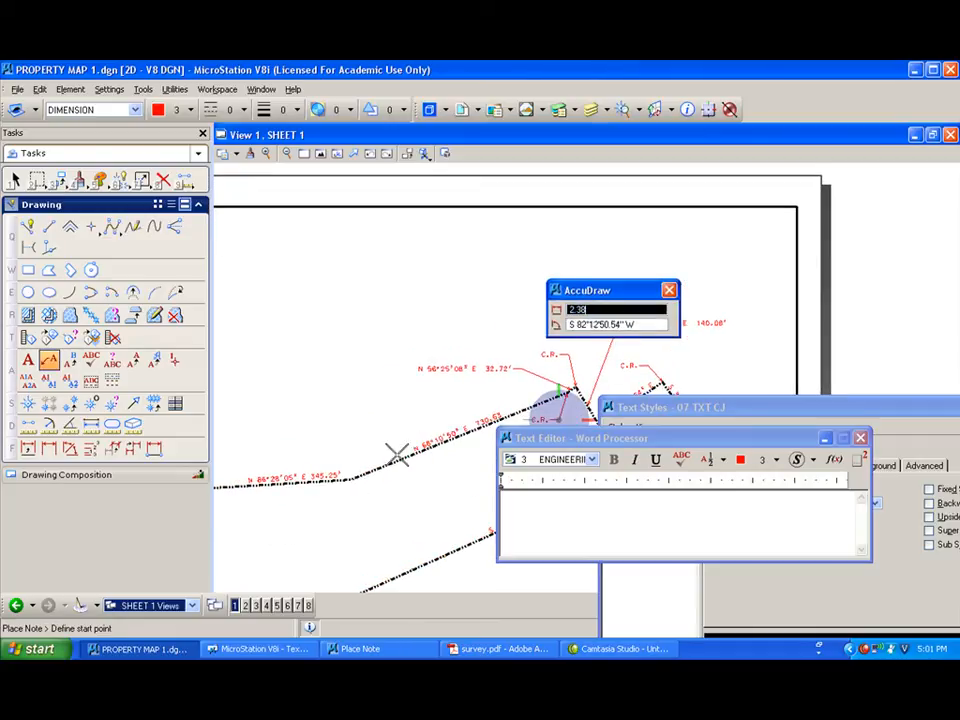
pyautogui.scroll(4, 370, 497)
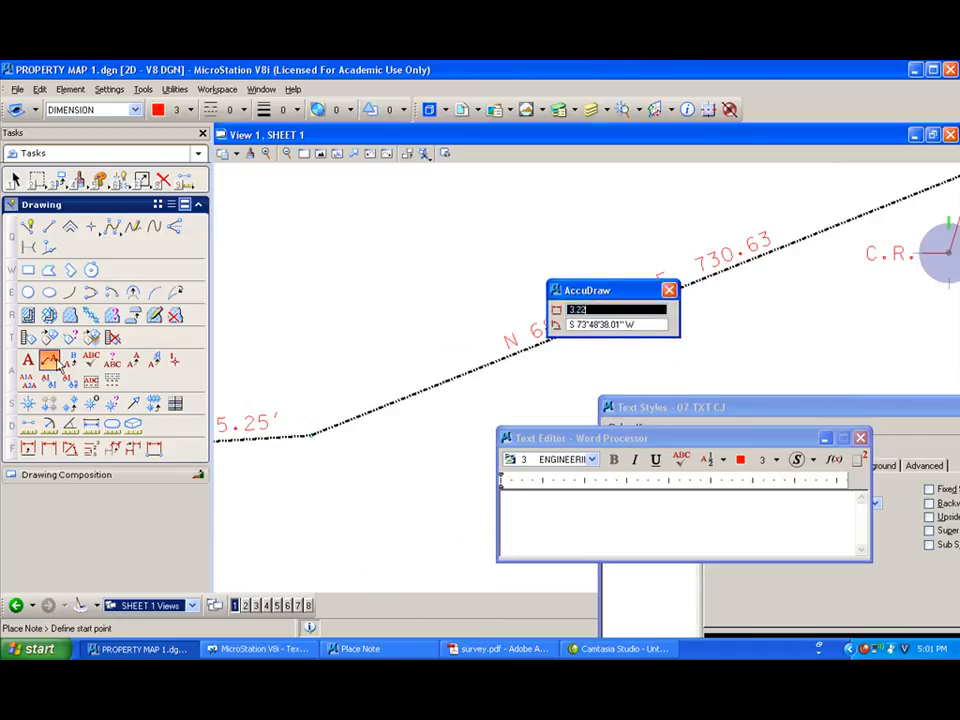
pyautogui.click(401, 468)
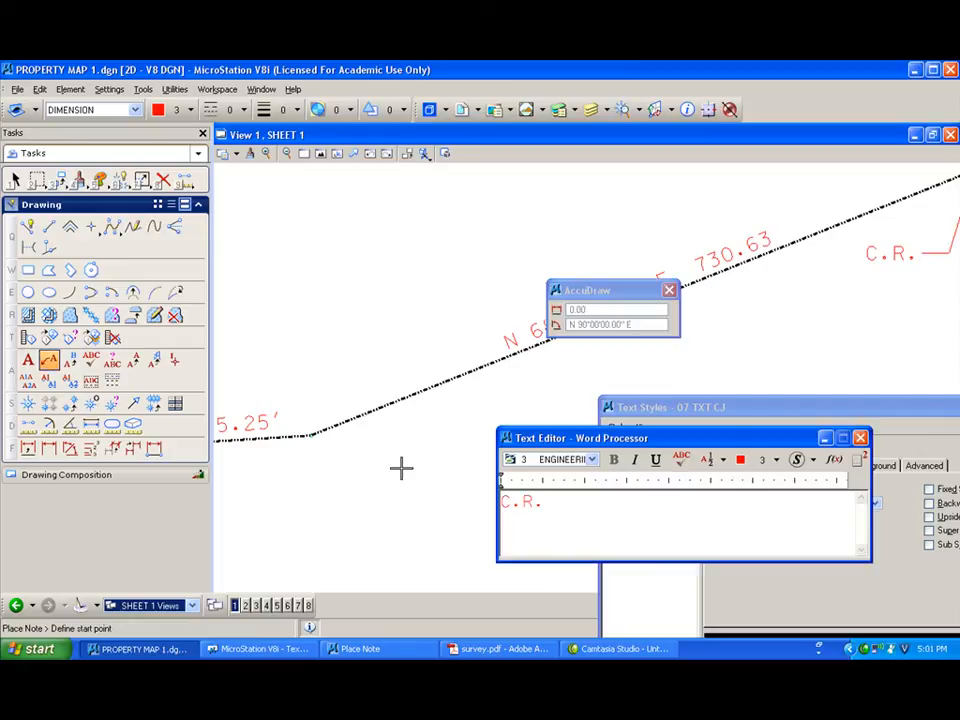
pyautogui.click(312, 436)
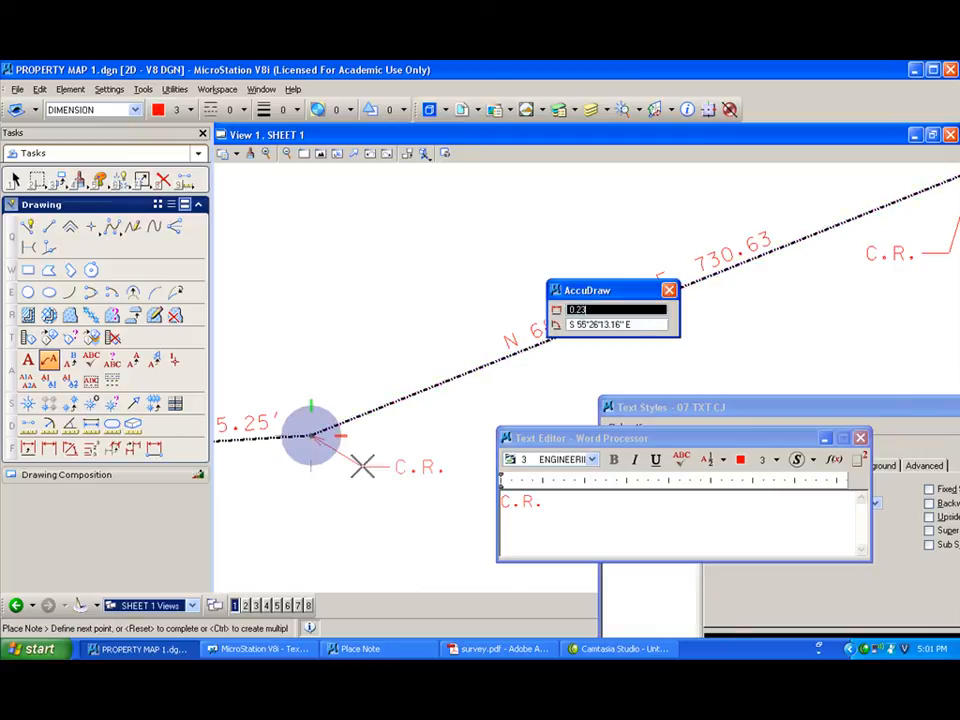
pyautogui.click(362, 464)
# Place a "C.R." note above the north line at the vertex where the 345.25' line begins
pyautogui.keyDown('shift'); pyautogui.moveTo(422, 518); pyautogui.dragTo(281, 516); pyautogui.keyUp('shift')
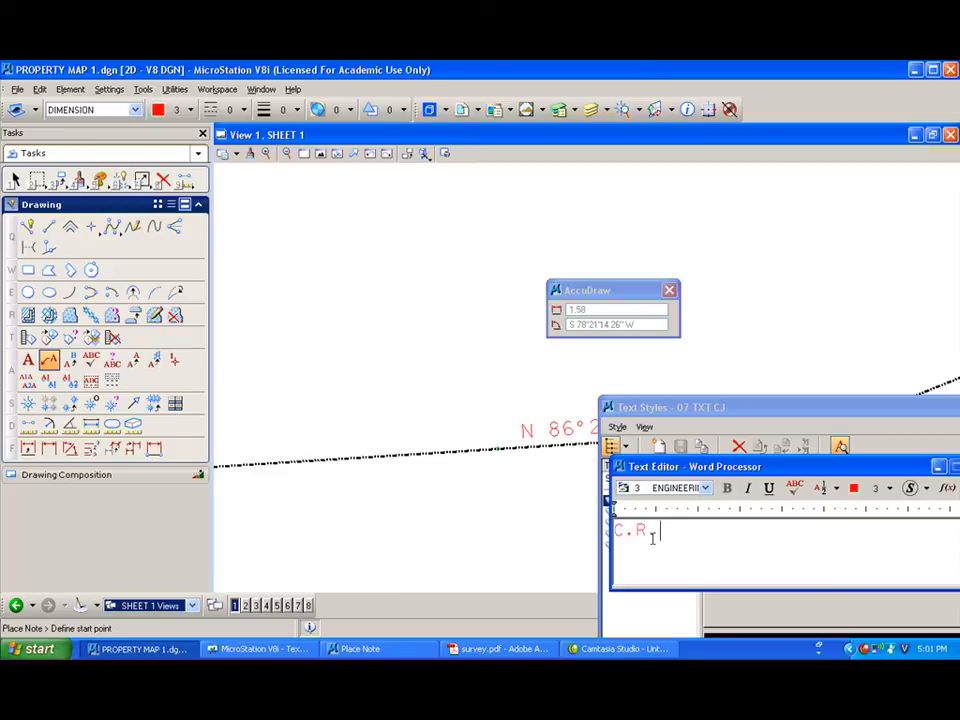
pyautogui.write('.')
pyautogui.click(496, 445)
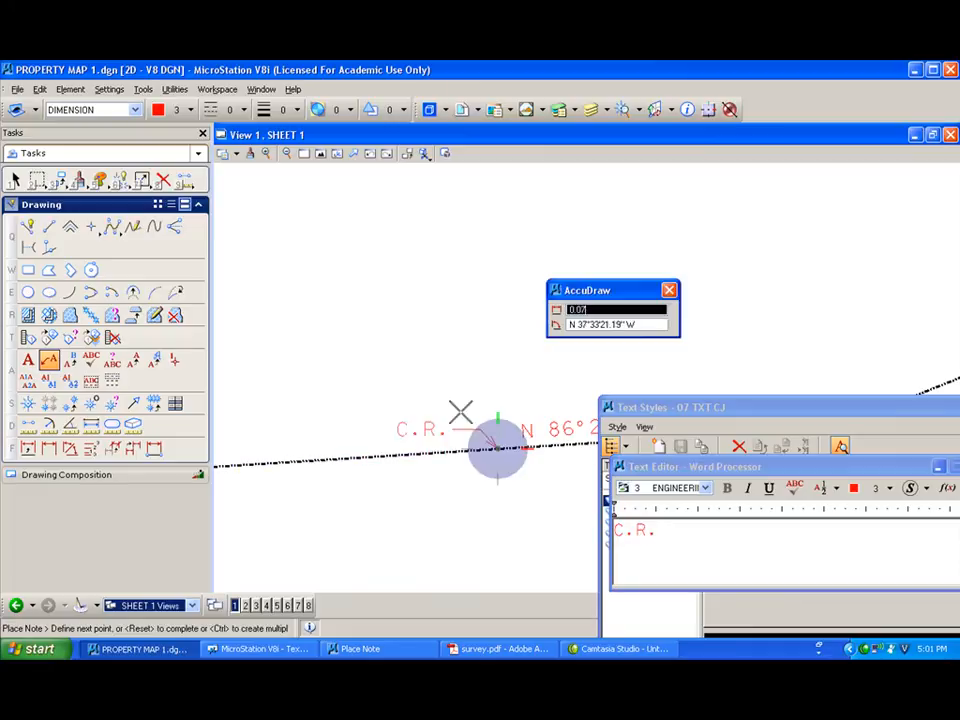
pyautogui.click(456, 405)
pyautogui.rightClick(456, 405)
# Place a "P.O.C." note pointing to the north end of the blue adjoining line
pyautogui.scroll(-5, 424, 484)
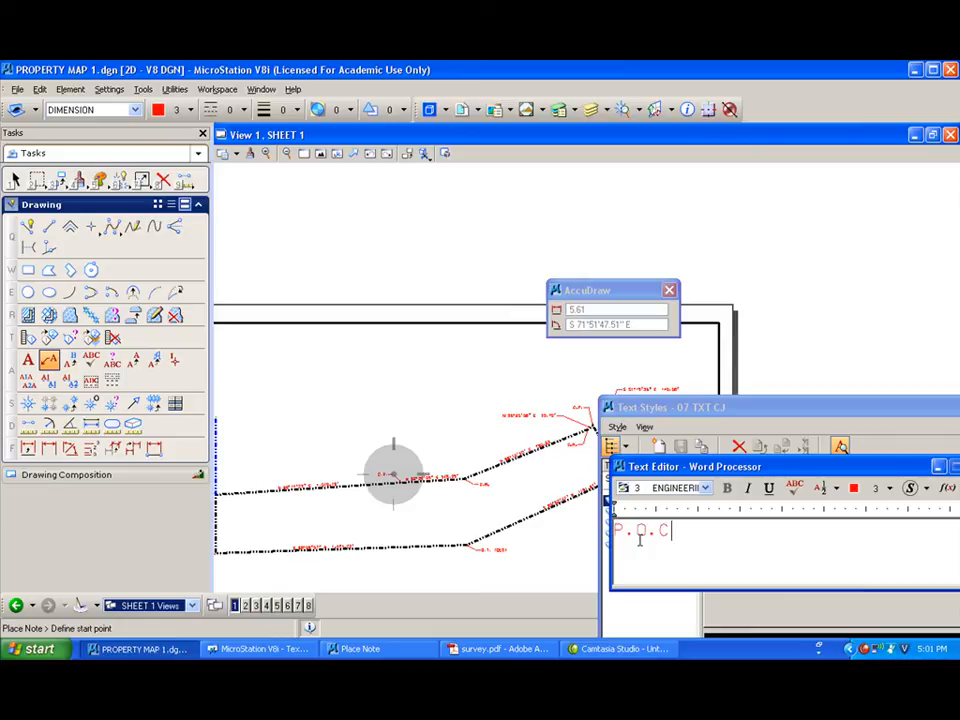
pyautogui.click(226, 410)
pyautogui.click(248, 399)
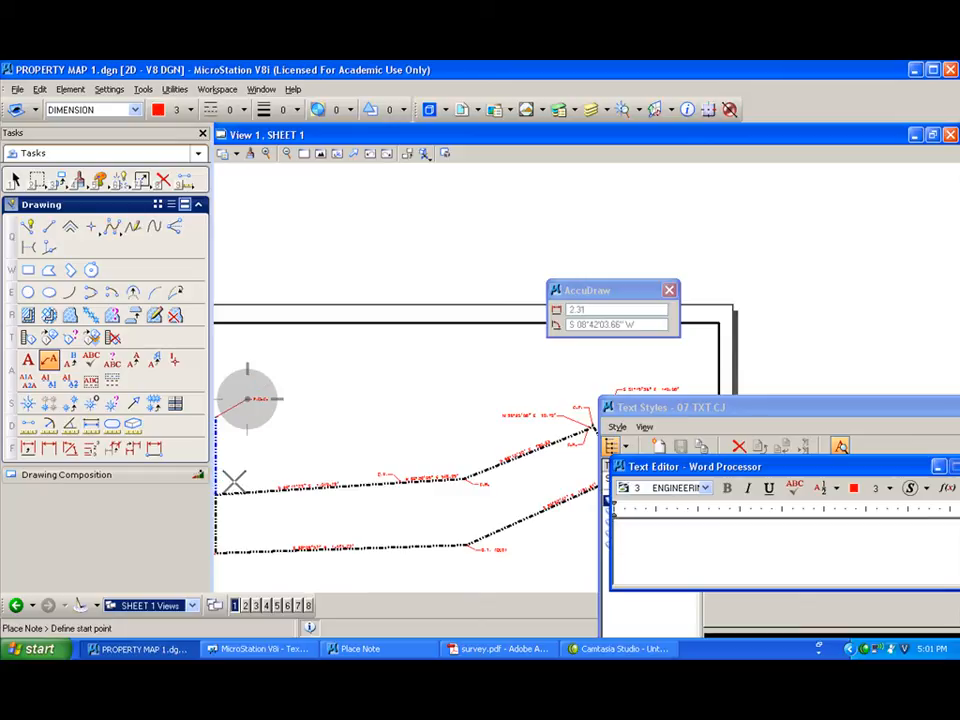
# Place a "P.O.B." note pointing to the boundary's northwest corner, and fit the whole sheet in the view
pyautogui.scroll(3, 216, 491)
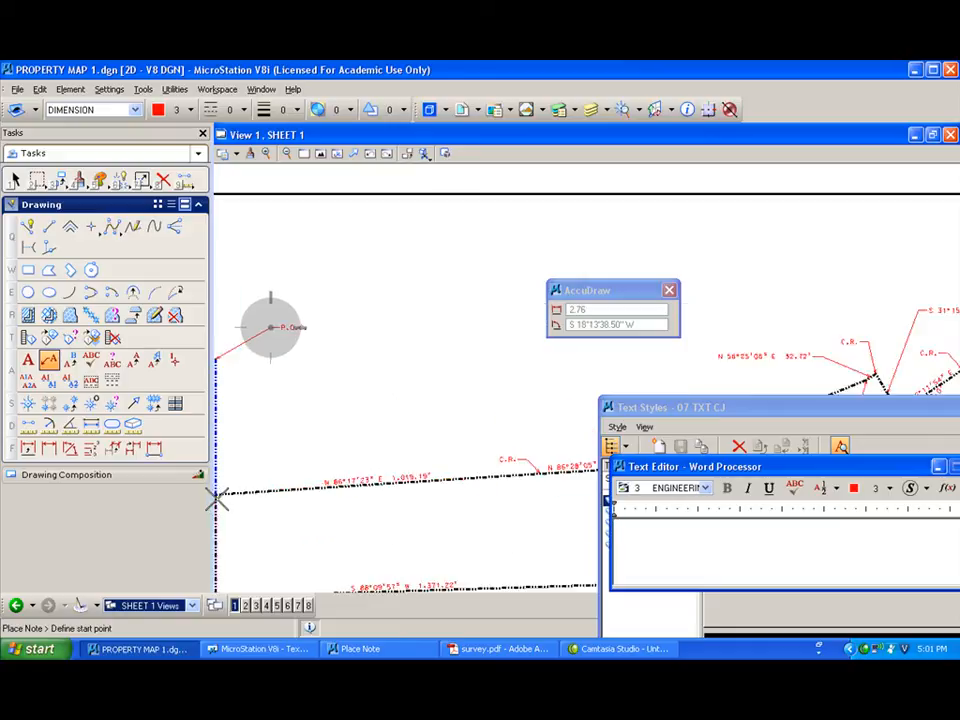
pyautogui.moveTo(390, 388); pyautogui.dragTo(286, 440, button='middle')
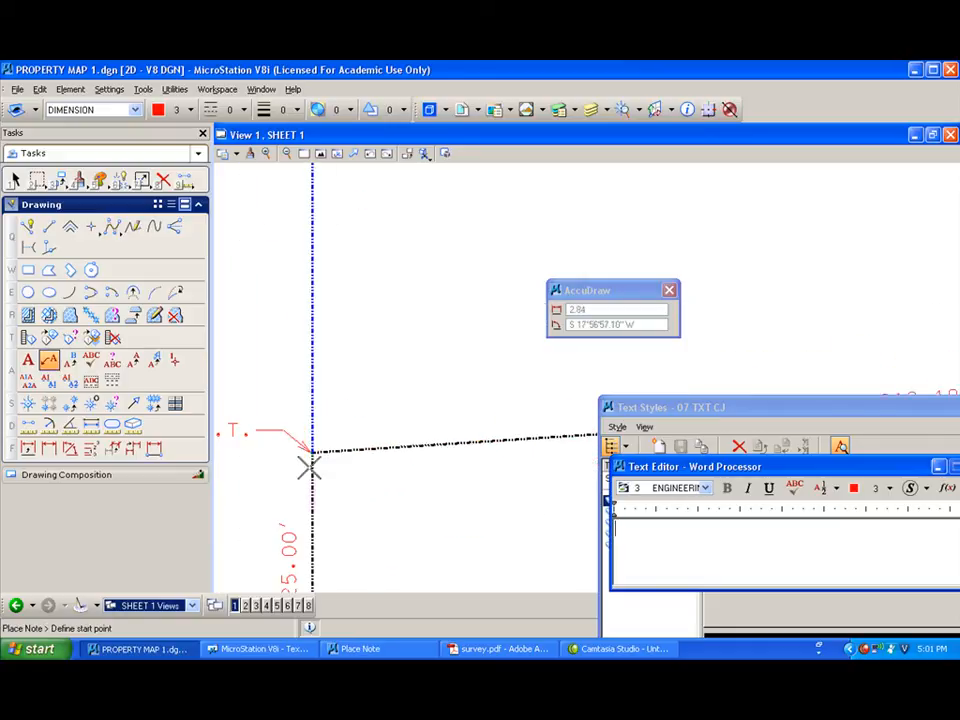
pyautogui.scroll(1, 312, 452)
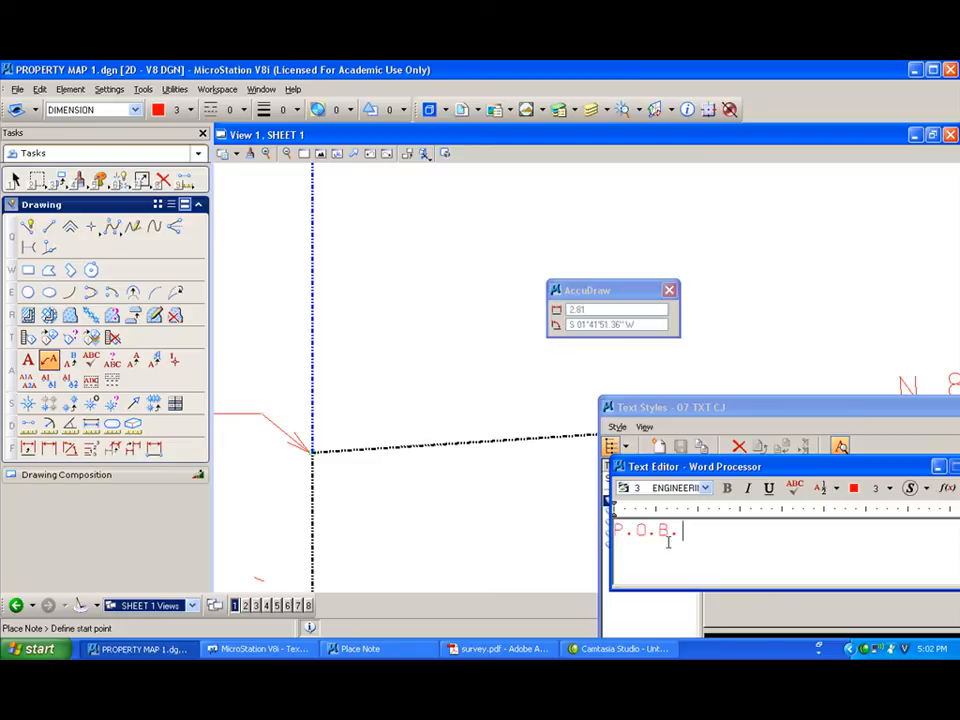
pyautogui.click(313, 449)
pyautogui.click(439, 279)
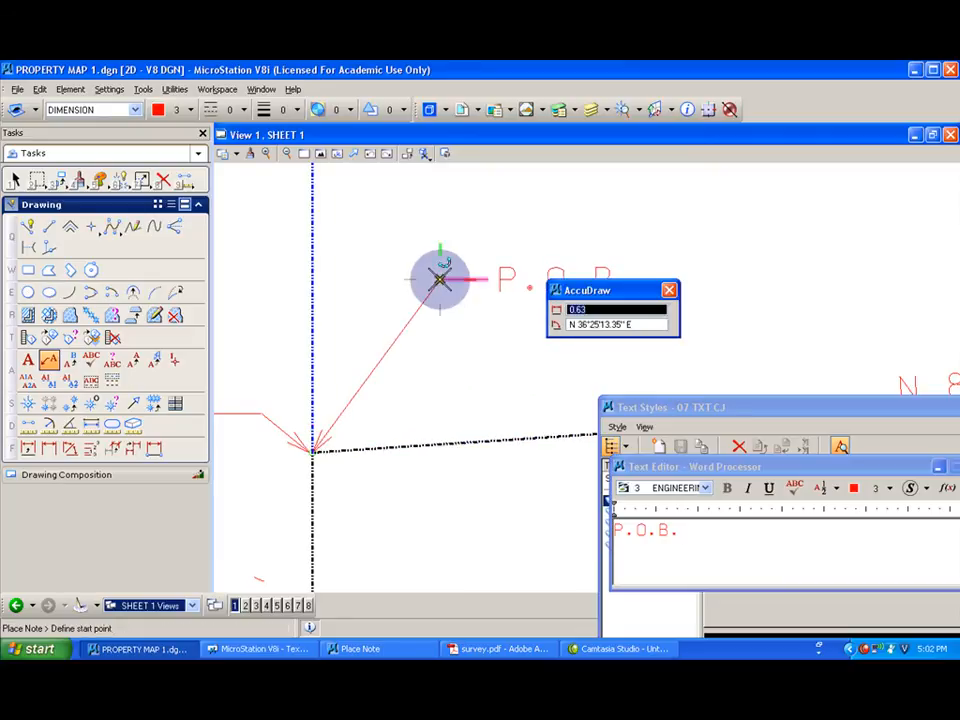
pyautogui.click(320, 154)
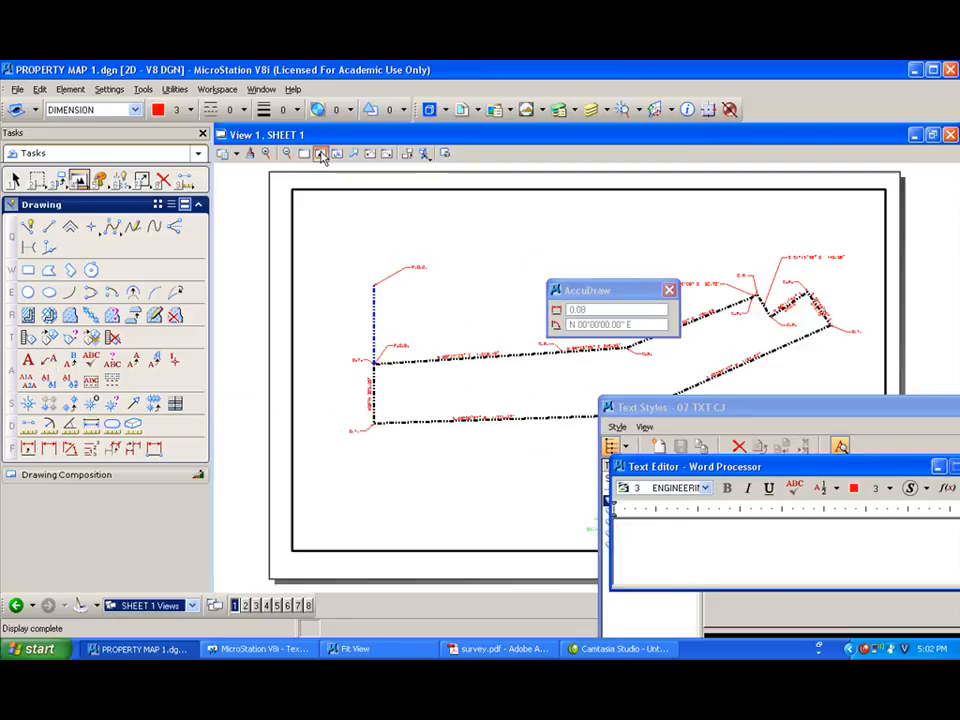
# Close the Text Styles window and enter "18.25 ACRES" as the acreage text for placement
pyautogui.moveTo(857, 407); pyautogui.dragTo(564, 425)
pyautogui.click(751, 425)
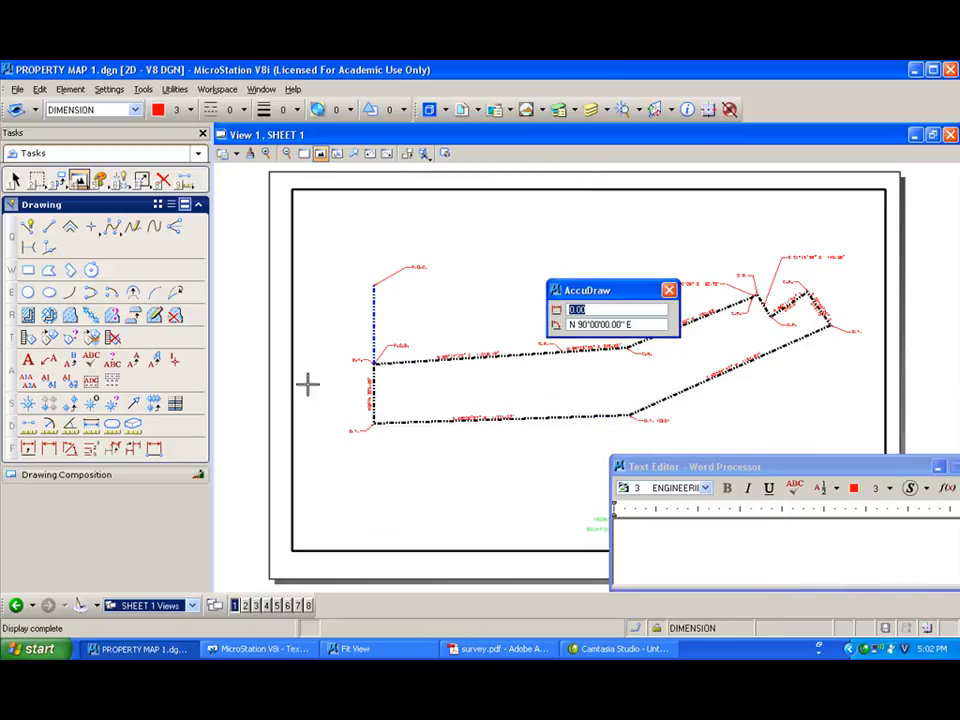
pyautogui.click(29, 362)
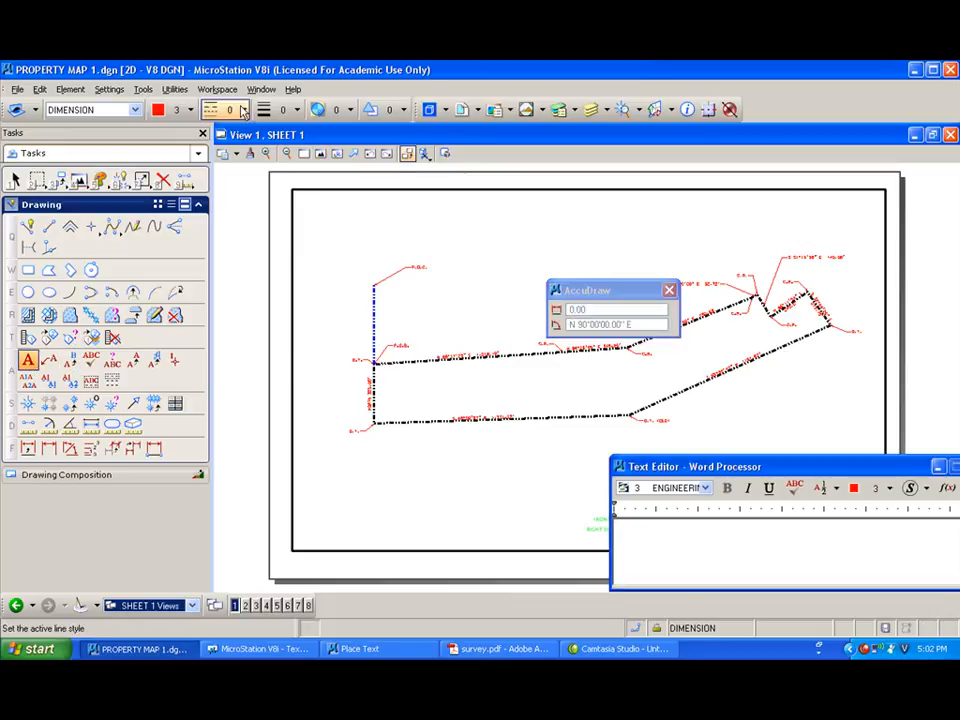
pyautogui.write('18.25 ACRES')
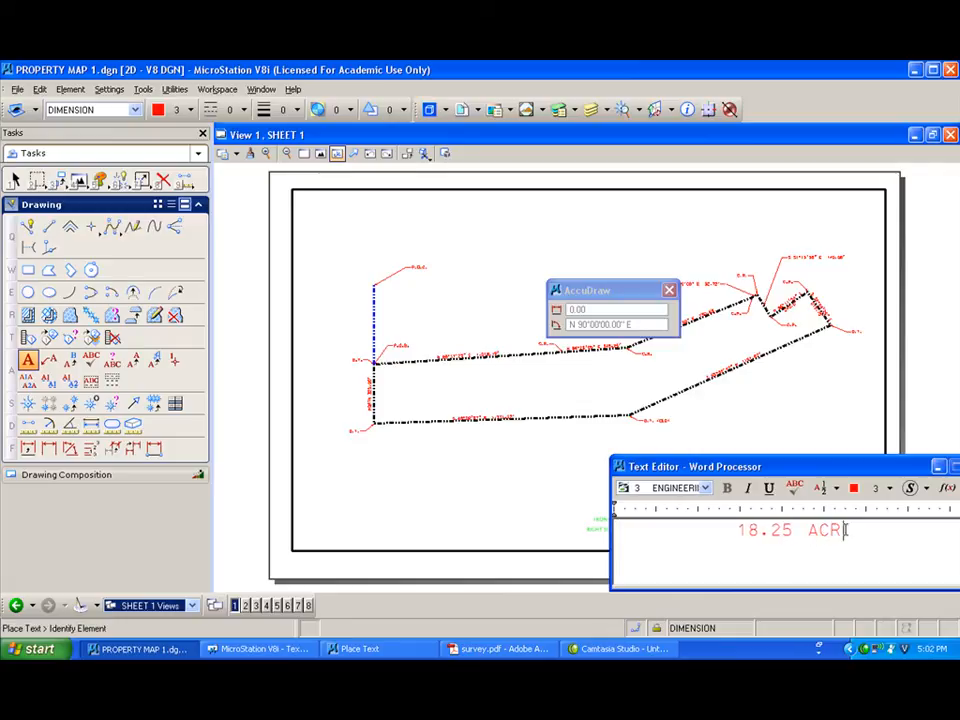
pyautogui.click(615, 377)
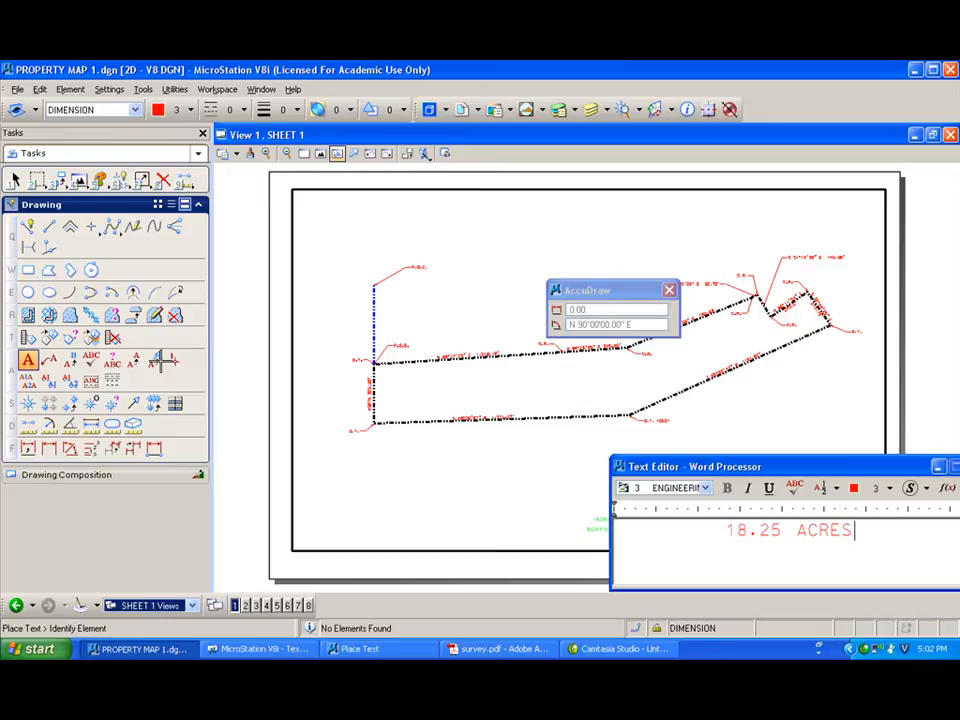
# Place the "18.25 ACRES" text inside the parcel, just south of the north line's bend, using the By Origin method
pyautogui.click(729, 546)
pyautogui.scroll(2, 619, 379)
pyautogui.scroll(-2, 637, 395)
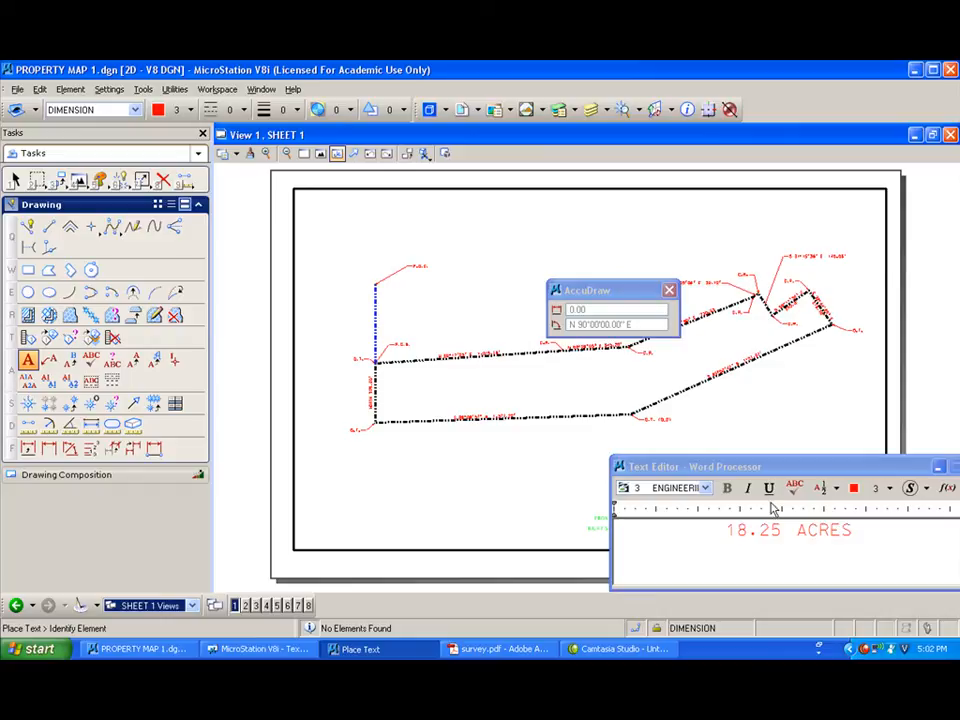
pyautogui.rightClick(900, 220)
pyautogui.click(874, 156)
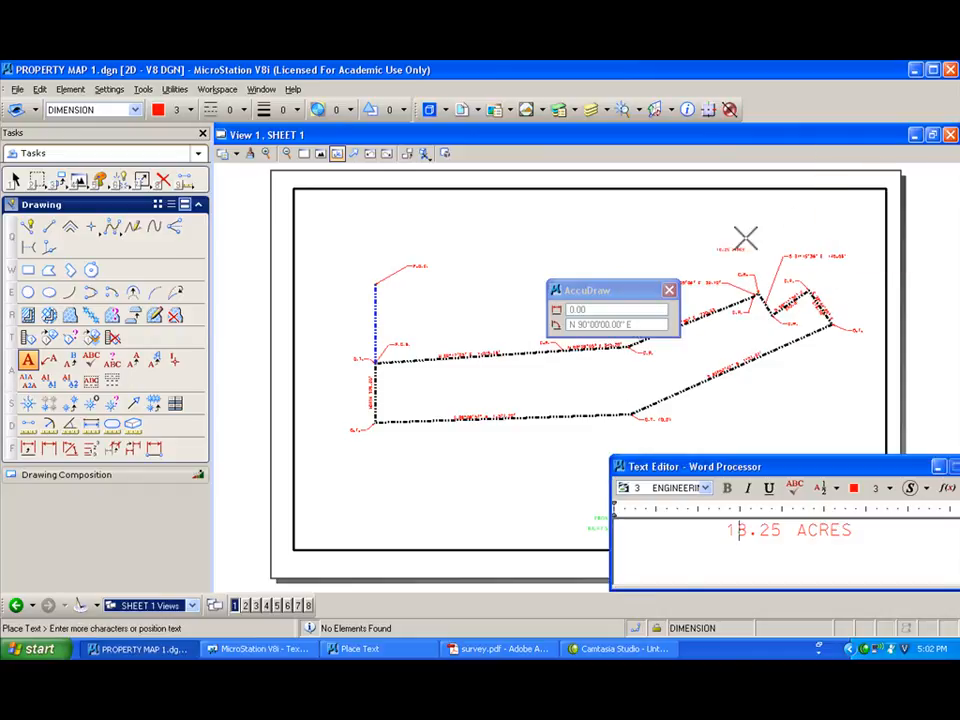
pyautogui.click(614, 380)
pyautogui.click(614, 380)
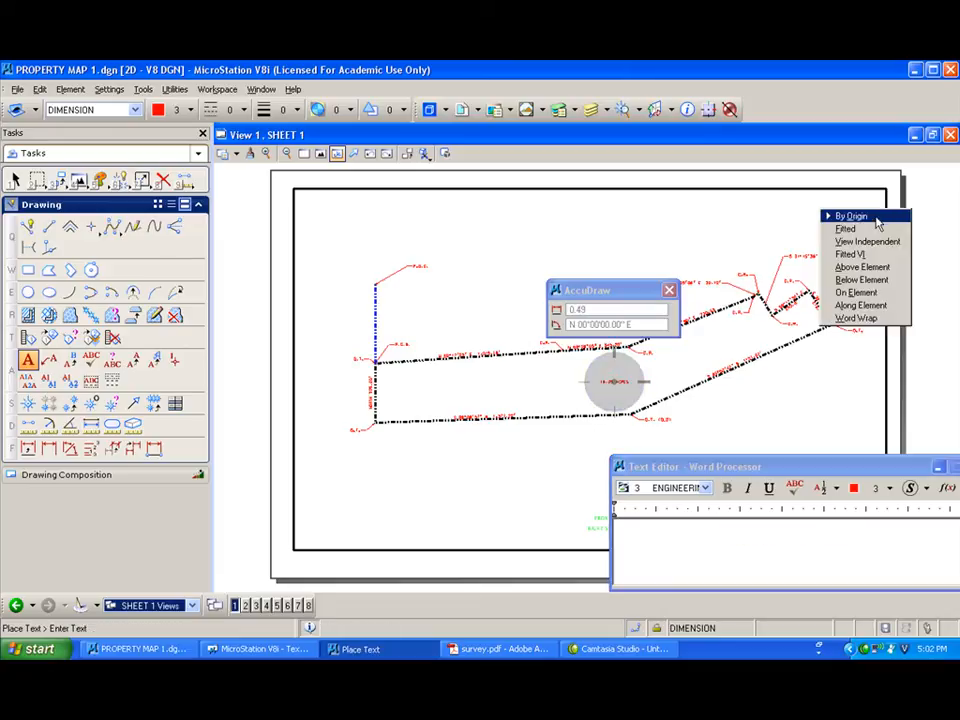
pyautogui.click(852, 216)
# Switch from the sheet to the primary model views and set the active color to green (2)
pyautogui.scroll(4, 675, 354)
pyautogui.scroll(-5, 622, 374)
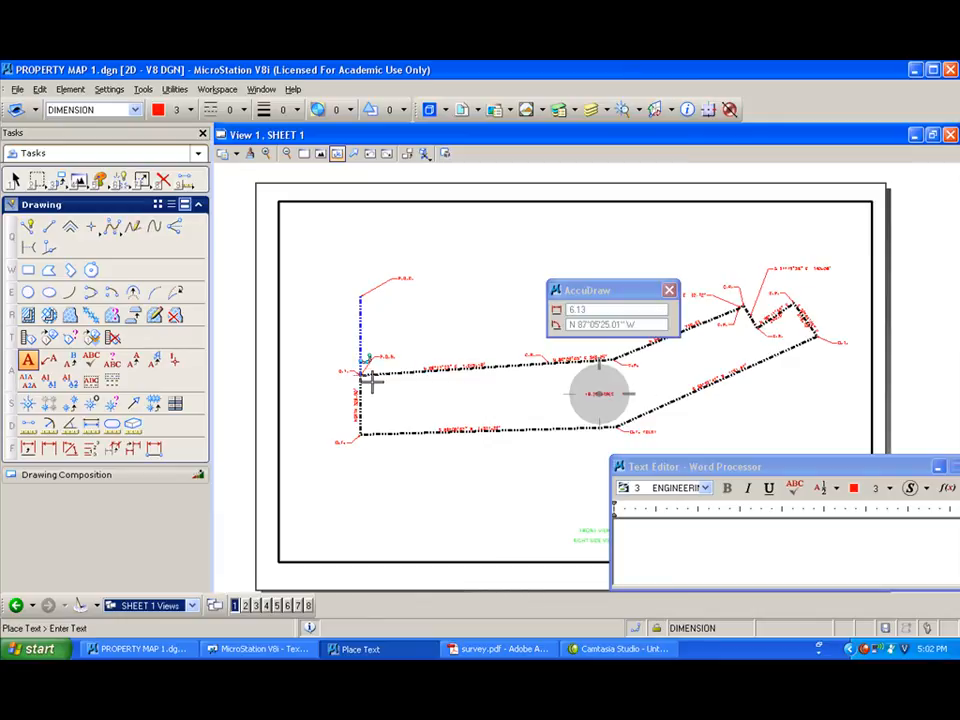
pyautogui.scroll(3, 365, 345)
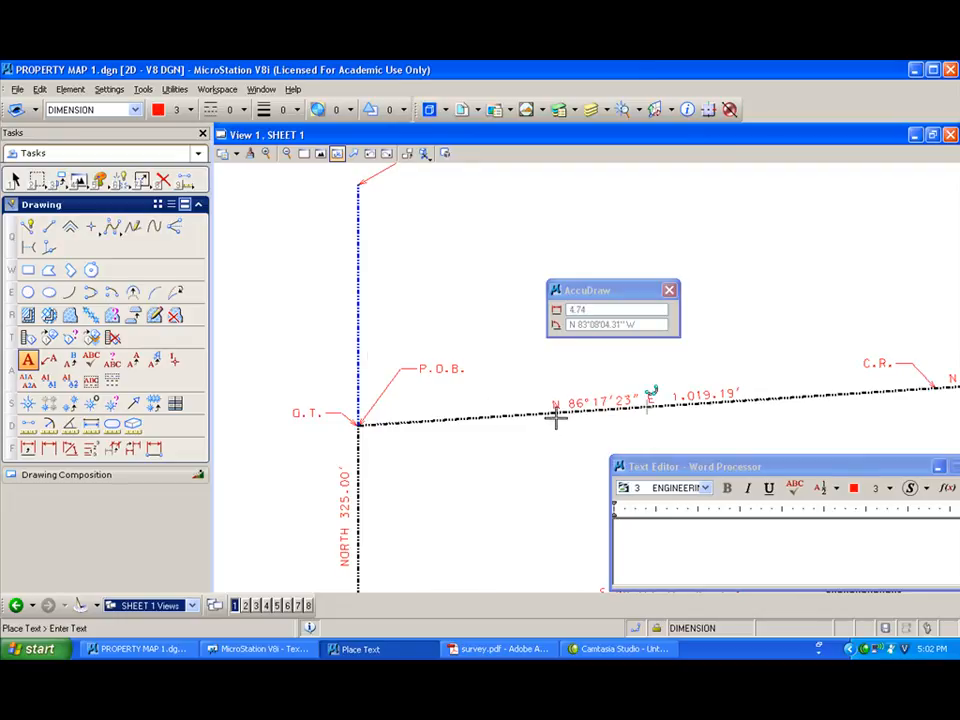
pyautogui.scroll(-2, 555, 415)
pyautogui.scroll(2, 555, 415)
pyautogui.scroll(-2, 553, 410)
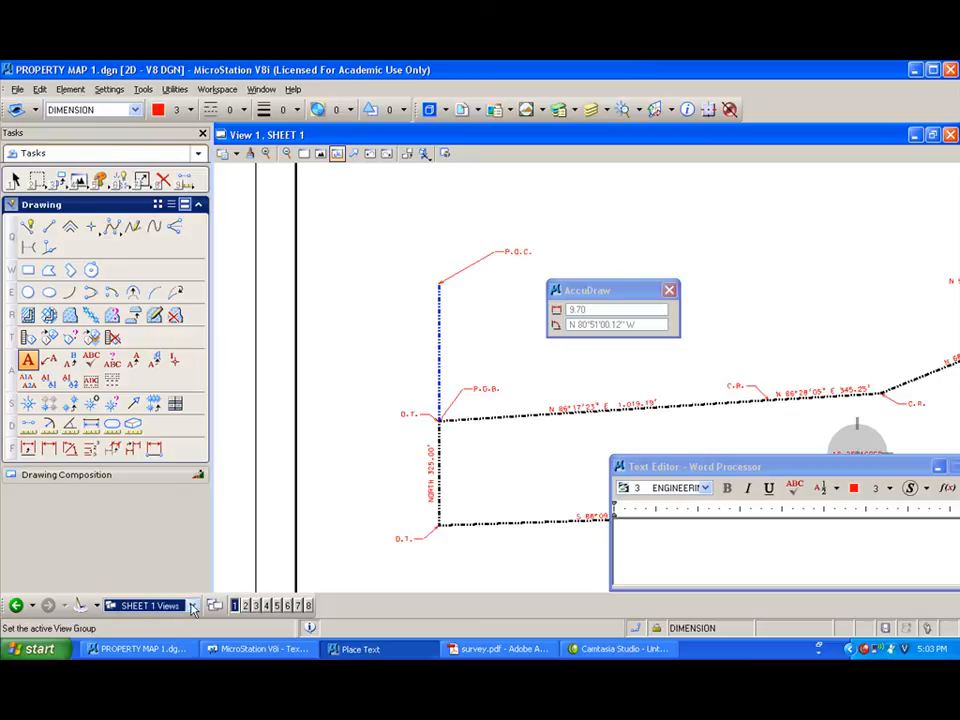
pyautogui.click(160, 605)
pyautogui.click(168, 564)
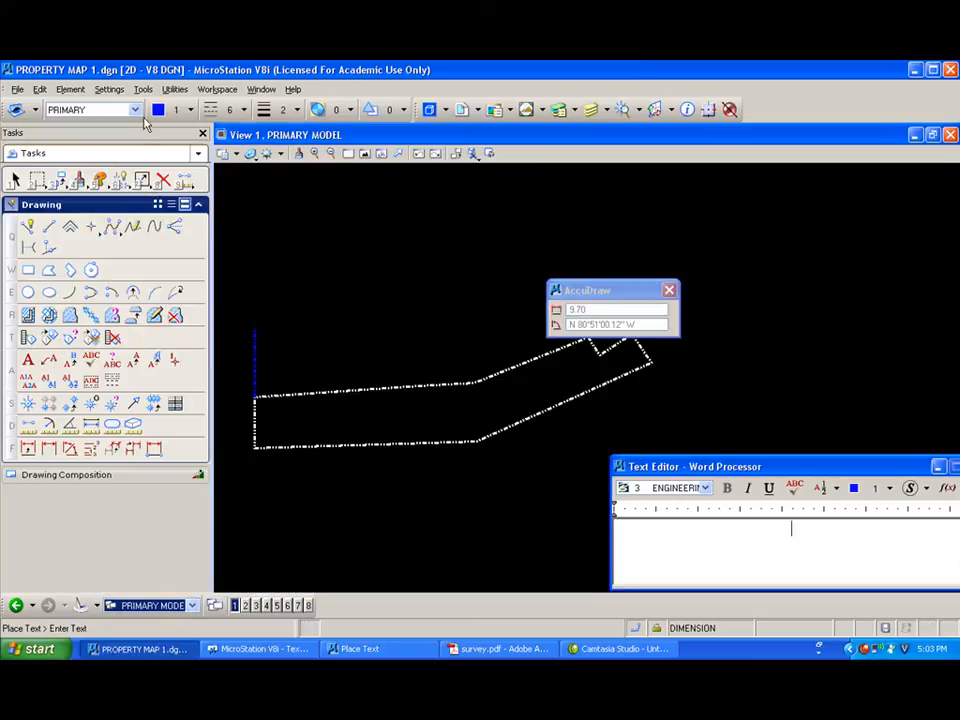
pyautogui.click(187, 109)
pyautogui.click(189, 178)
pyautogui.scroll(3, 245, 378)
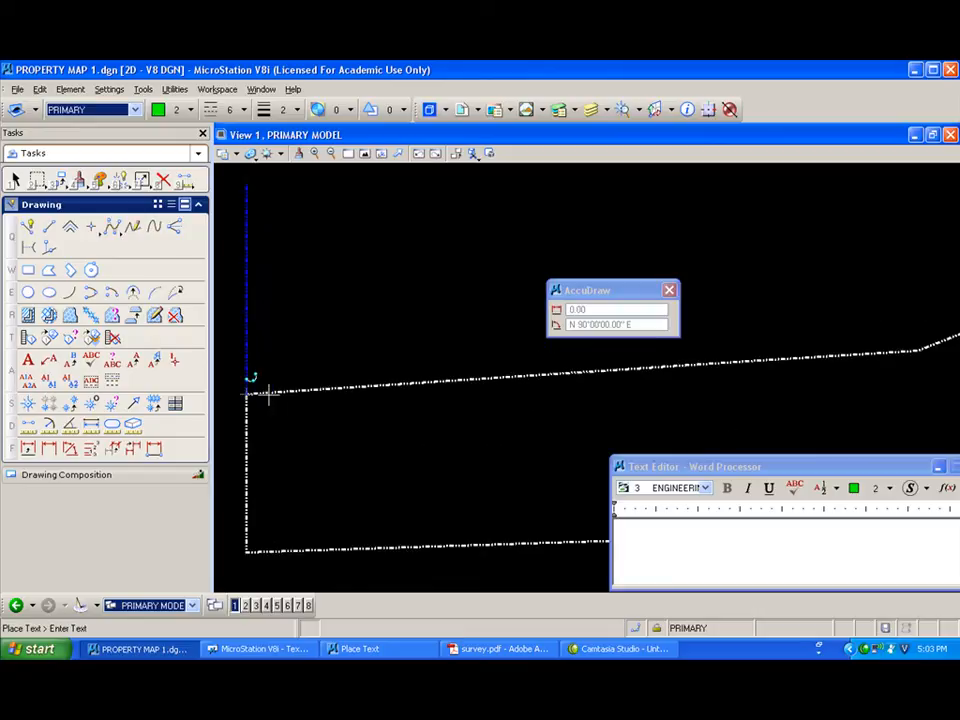
pyautogui.scroll(-2, 287, 378)
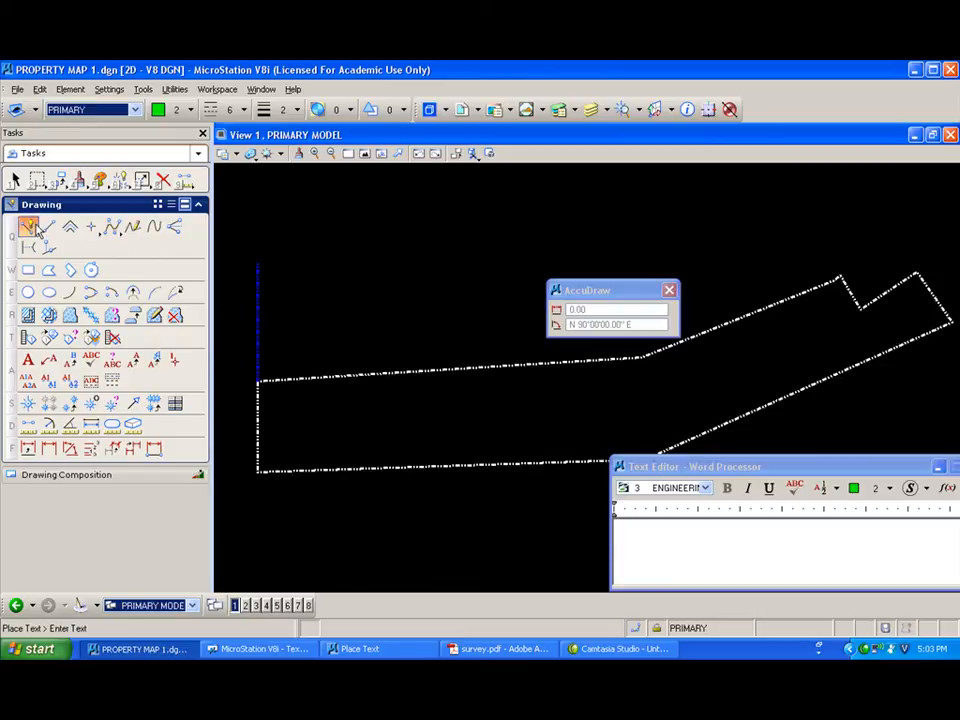
# Draw a SmartLine 384.40 long from the boundary's northwest corner along the north line's bearing N 86°17'23" E, ending in a short northward tick
pyautogui.click(28, 226)
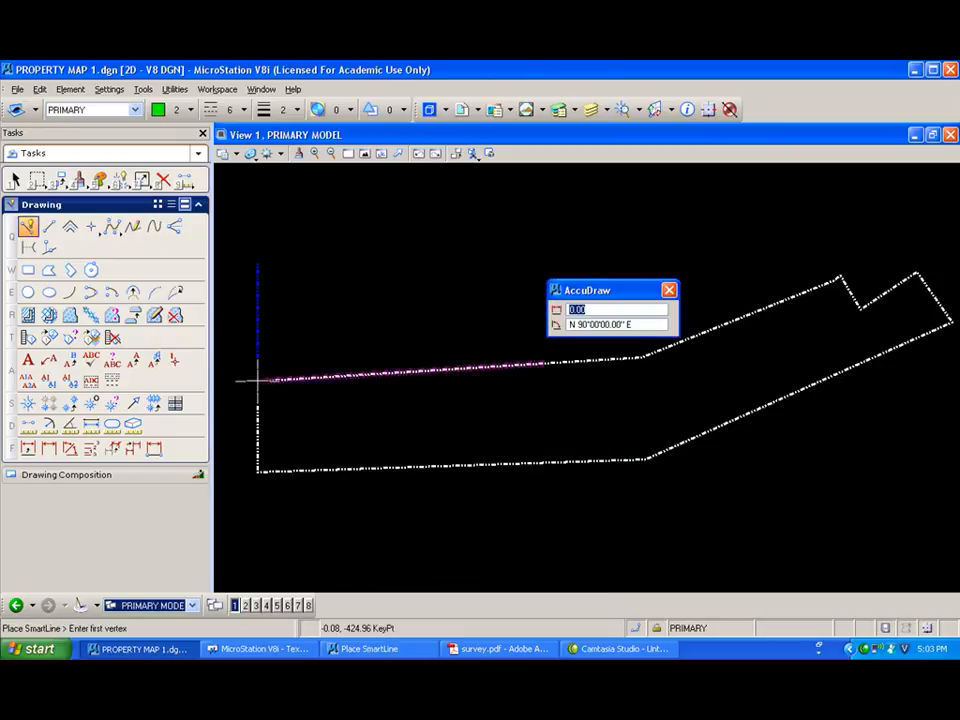
pyautogui.click(273, 374)
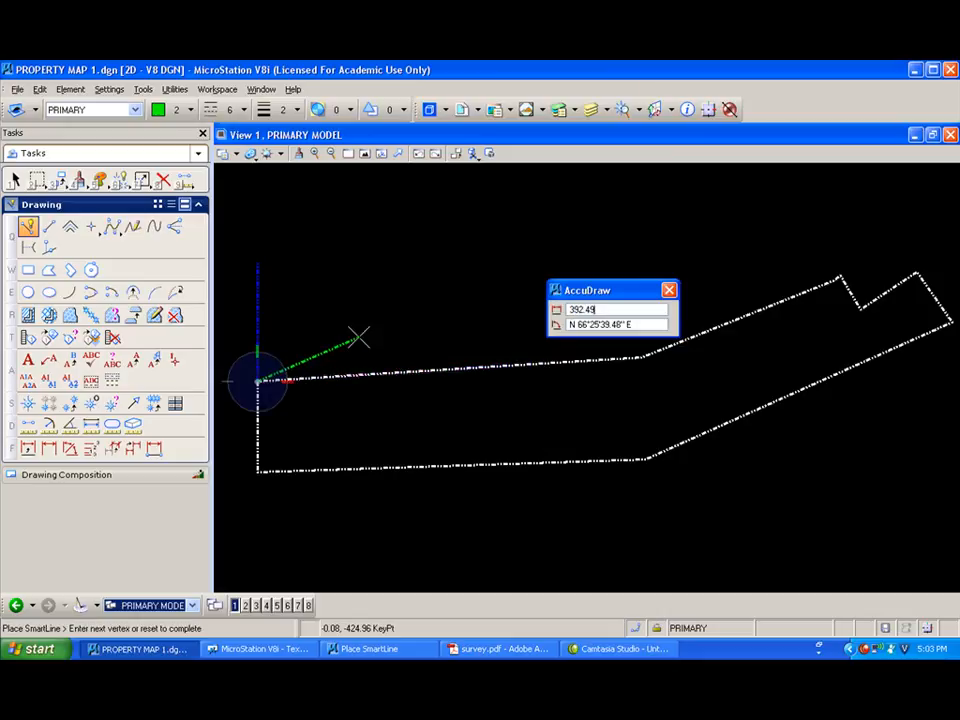
pyautogui.write('384')
pyautogui.press('Tab')
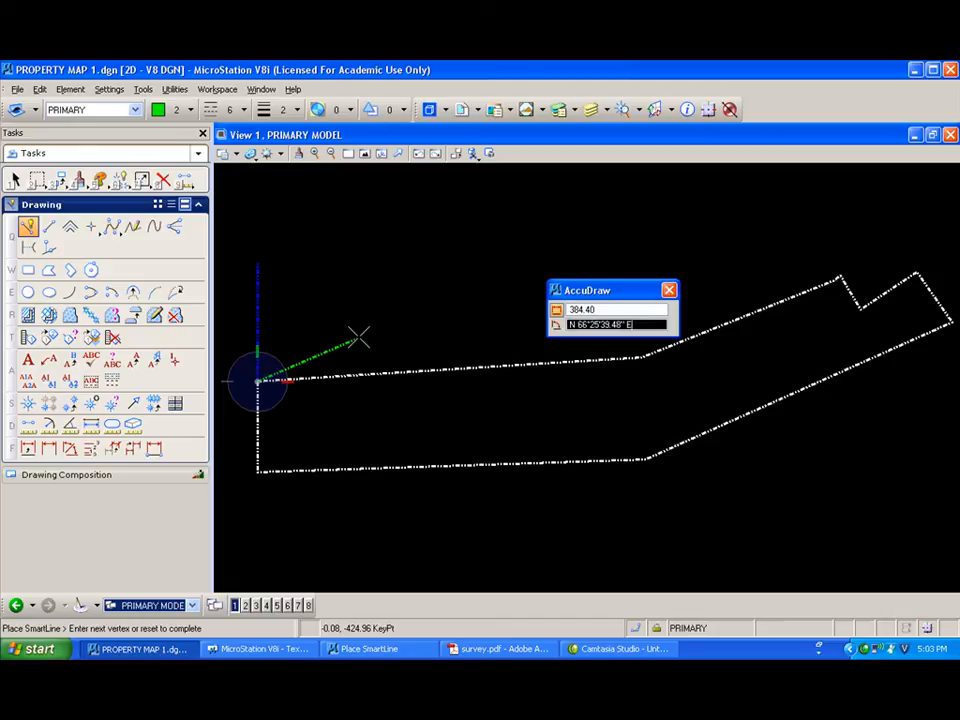
pyautogui.write('N')
pyautogui.write('E')
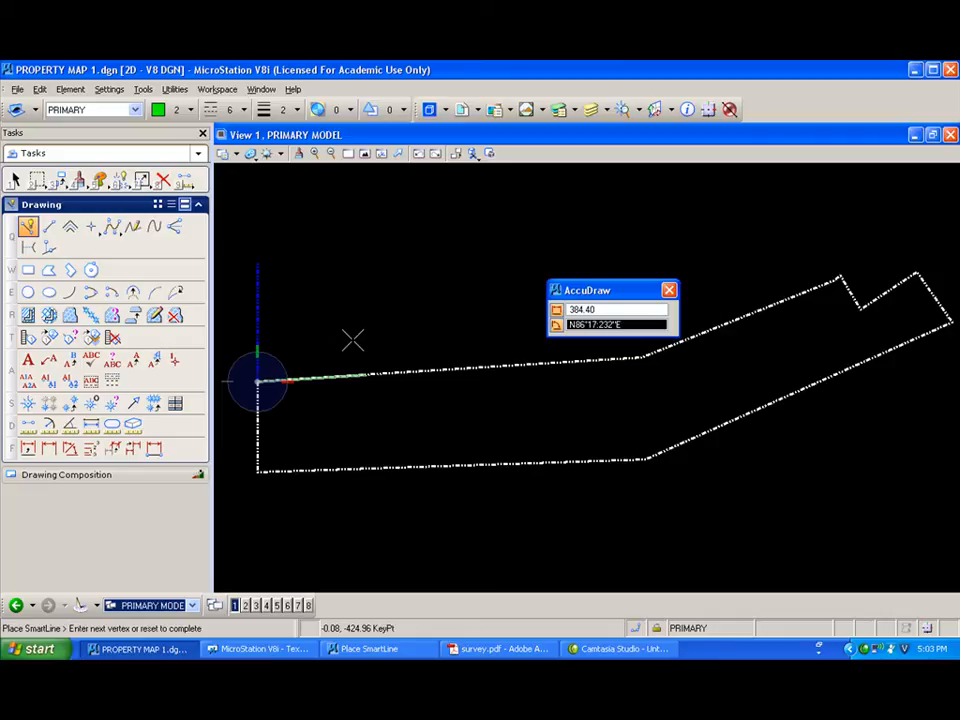
pyautogui.click(352, 344)
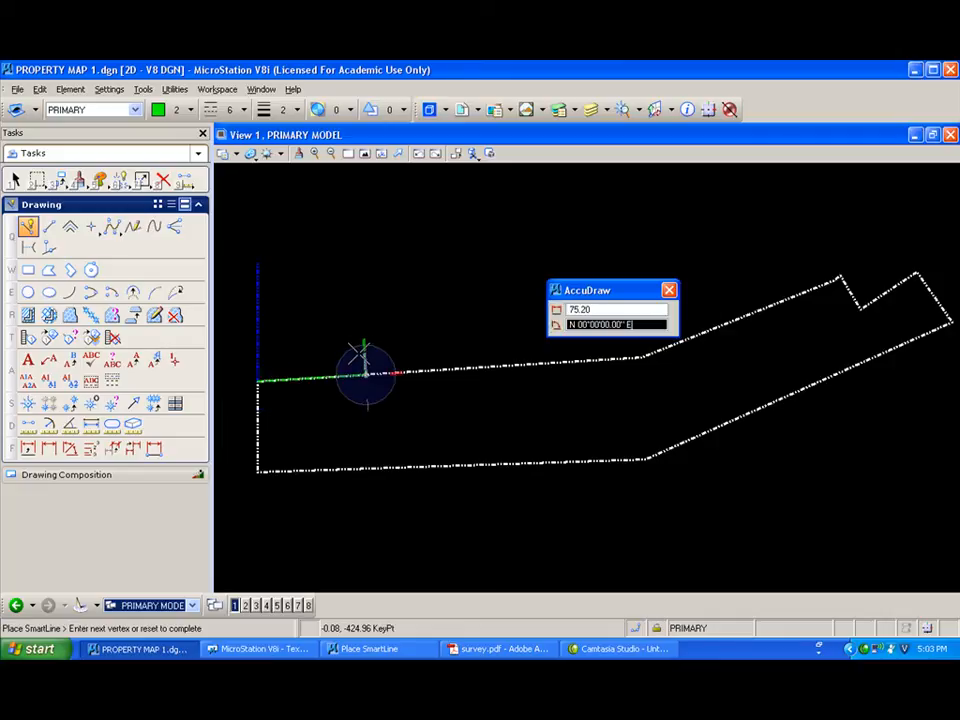
pyautogui.rightClick(366, 372)
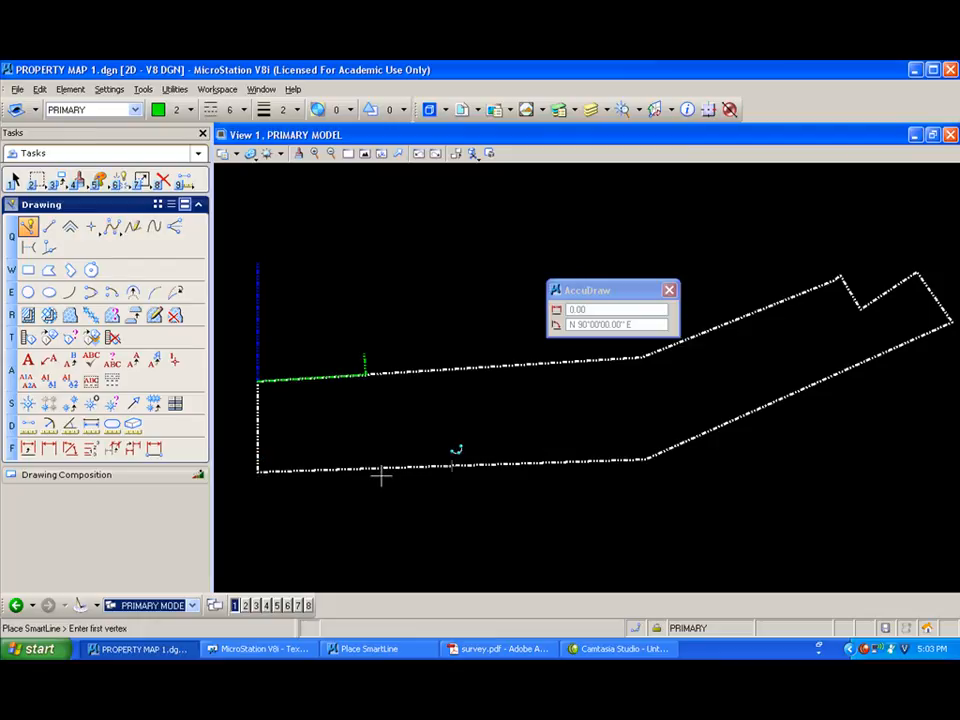
# Draw a SmartLine 443.30 long from the southwest corner along the south line, entering bearing S88°09'57"W and ending in a short southward tick
pyautogui.click(258, 470)
pyautogui.rightClick(258, 470)
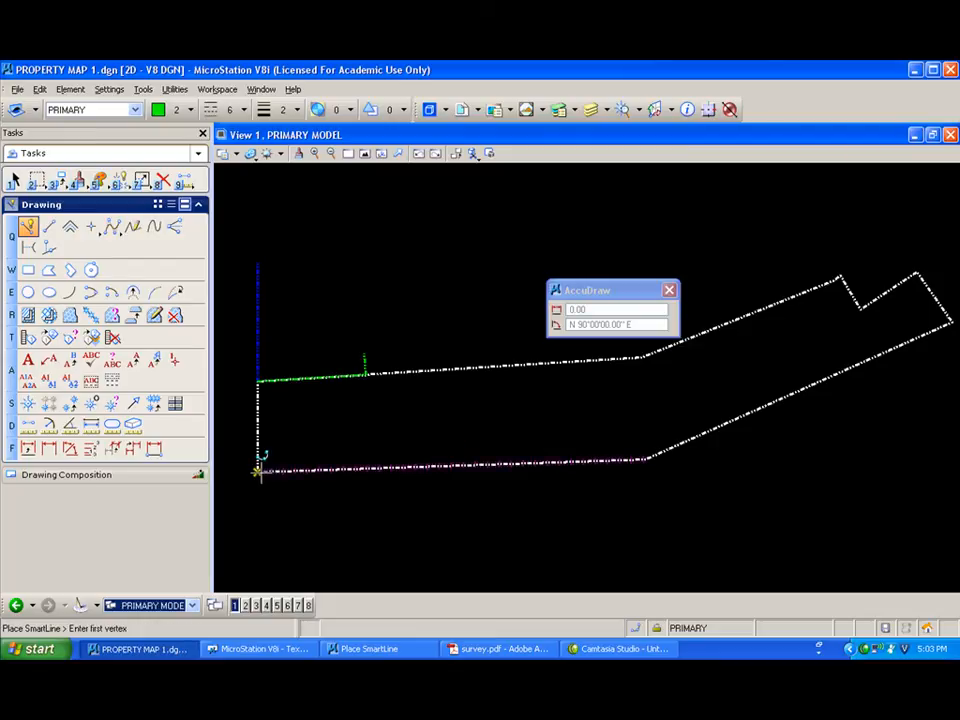
pyautogui.click(258, 470)
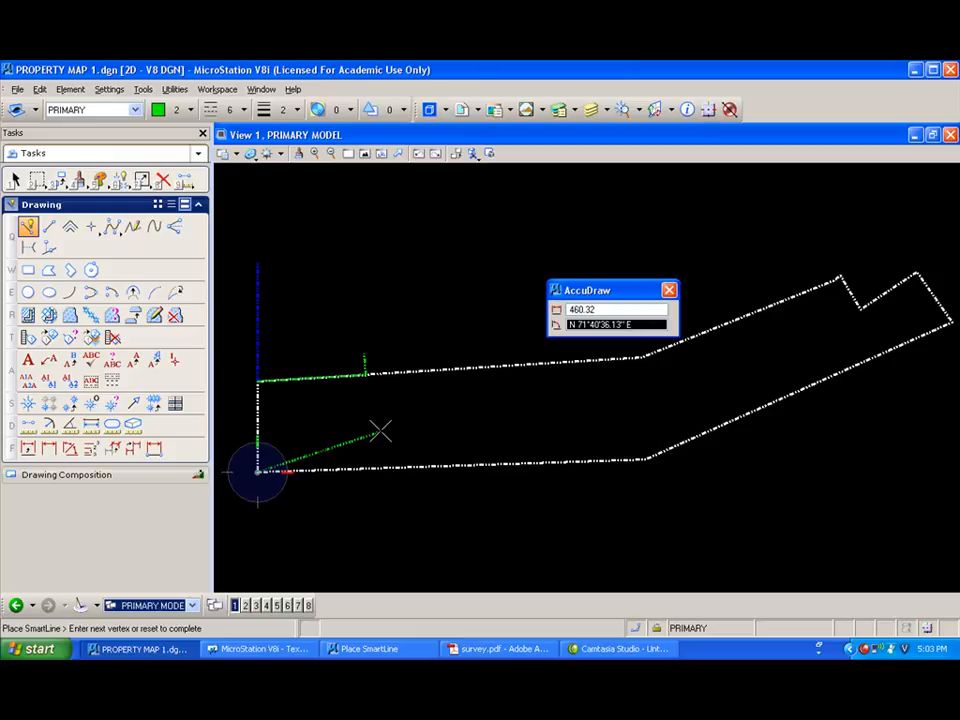
pyautogui.press('Tab')
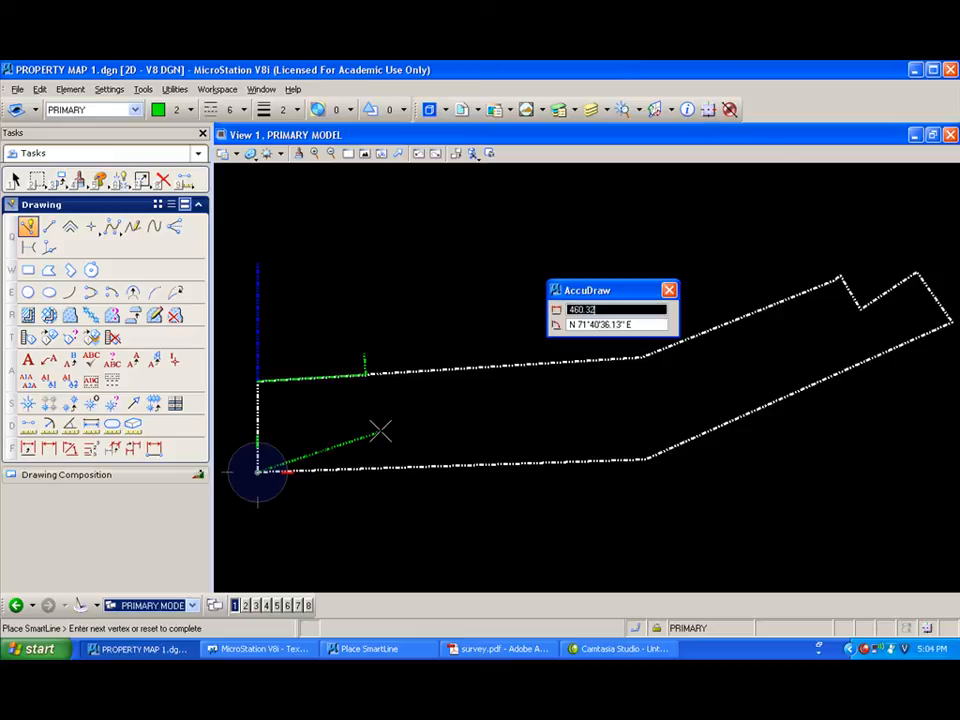
pyautogui.write('443')
pyautogui.press('Tab')
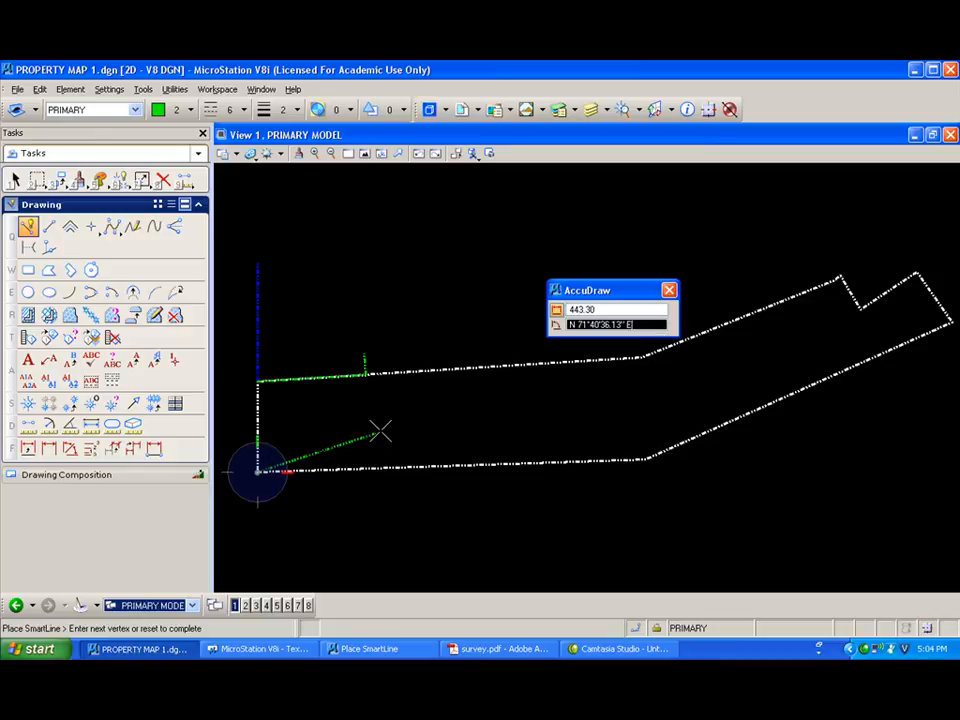
pyautogui.write("S88^09'57")
pyautogui.write('W')
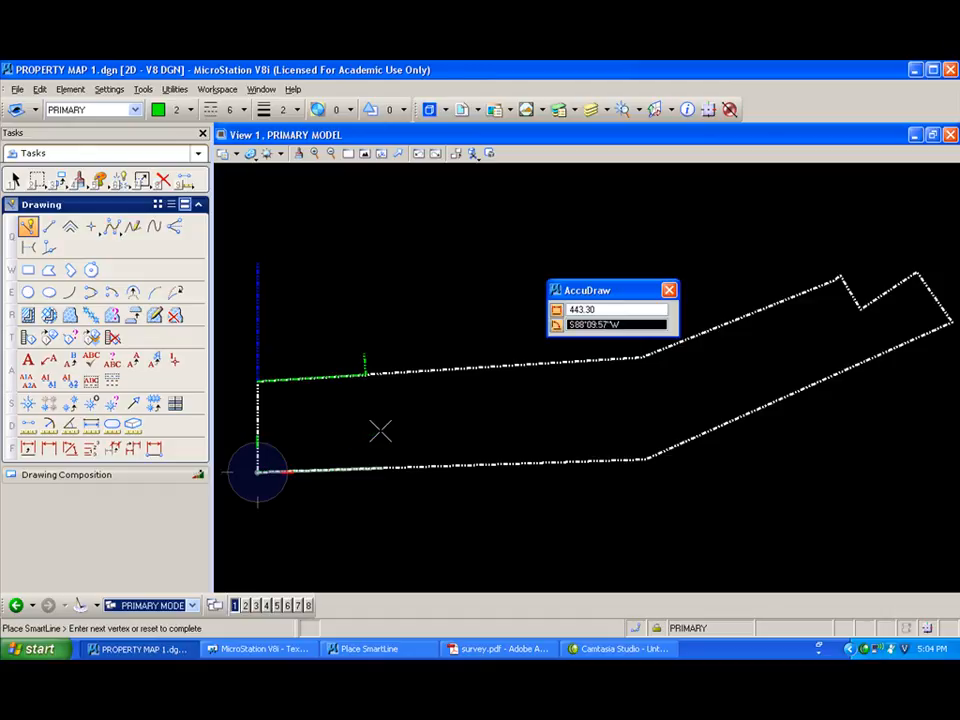
pyautogui.click(380, 431)
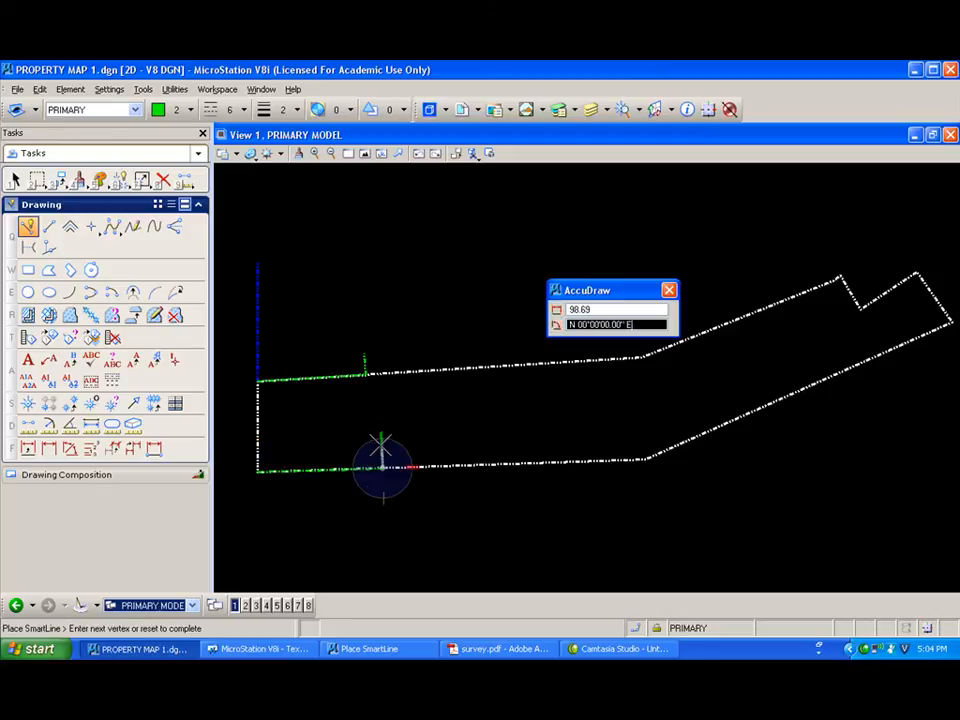
pyautogui.click(382, 484)
pyautogui.rightClick(381, 482)
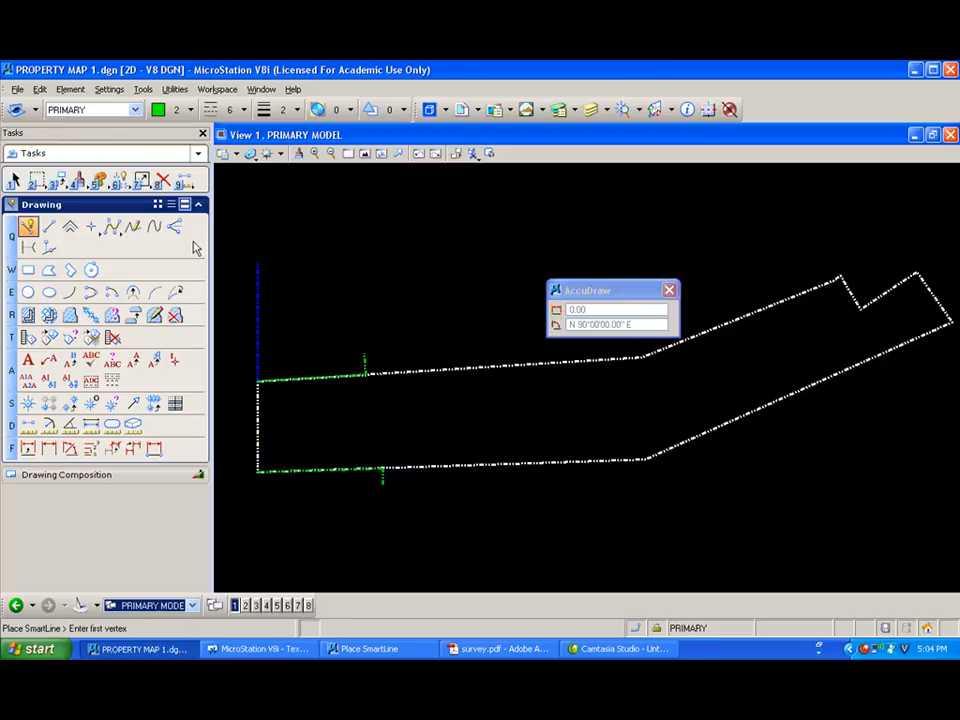
# Draw a green line in style 3 from the 384.40 point on the north line through the 443.30 point and beyond the south line
pyautogui.click(176, 111)
pyautogui.click(187, 178)
pyautogui.click(223, 109)
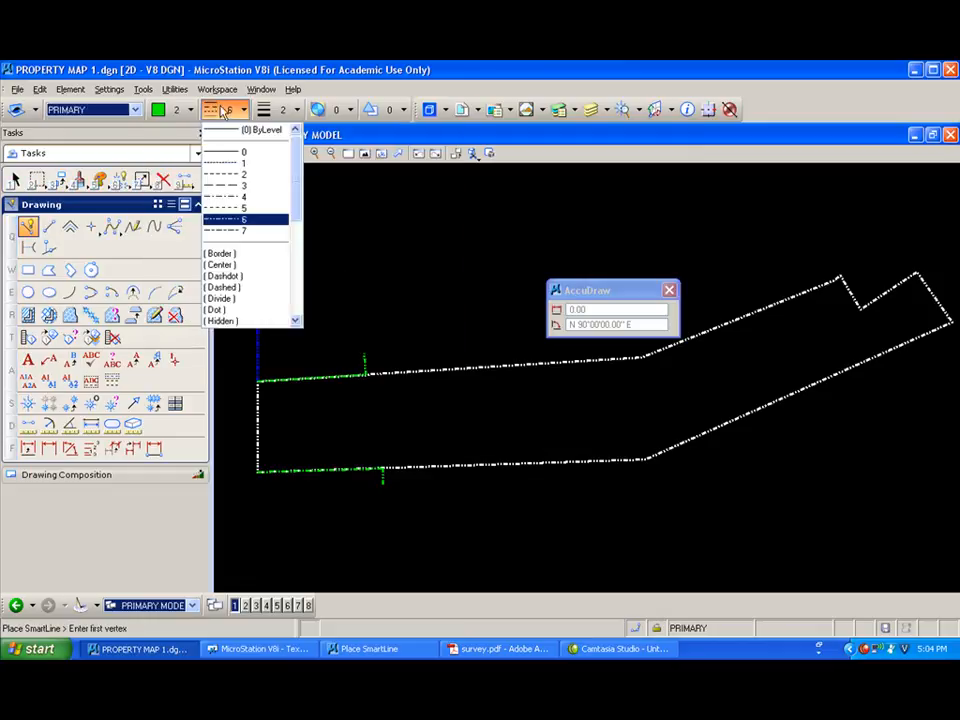
pyautogui.click(237, 186)
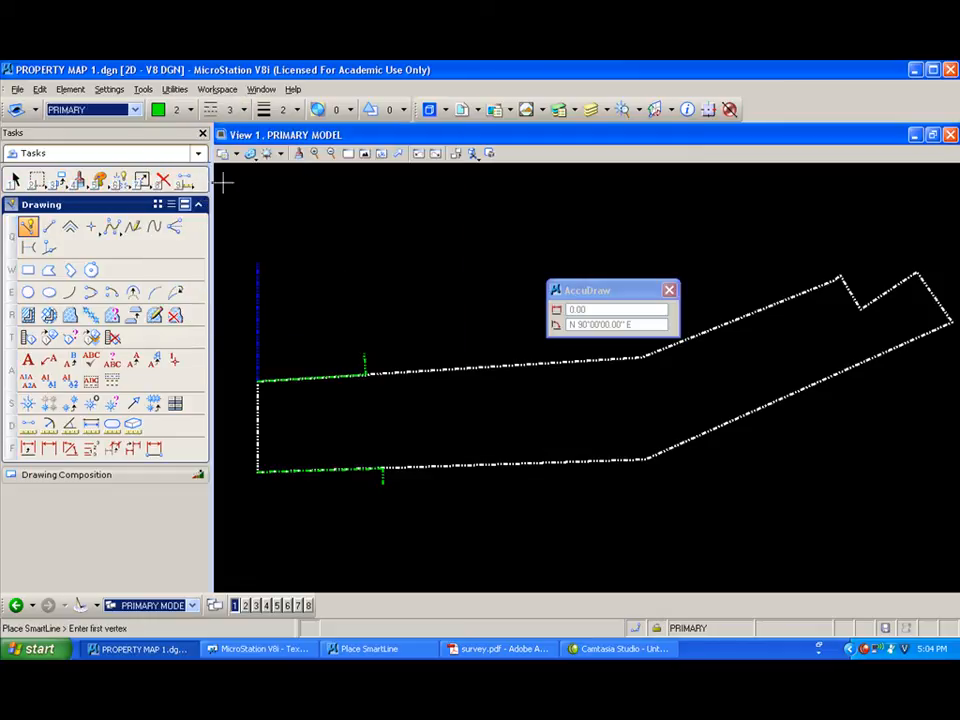
pyautogui.click(366, 375)
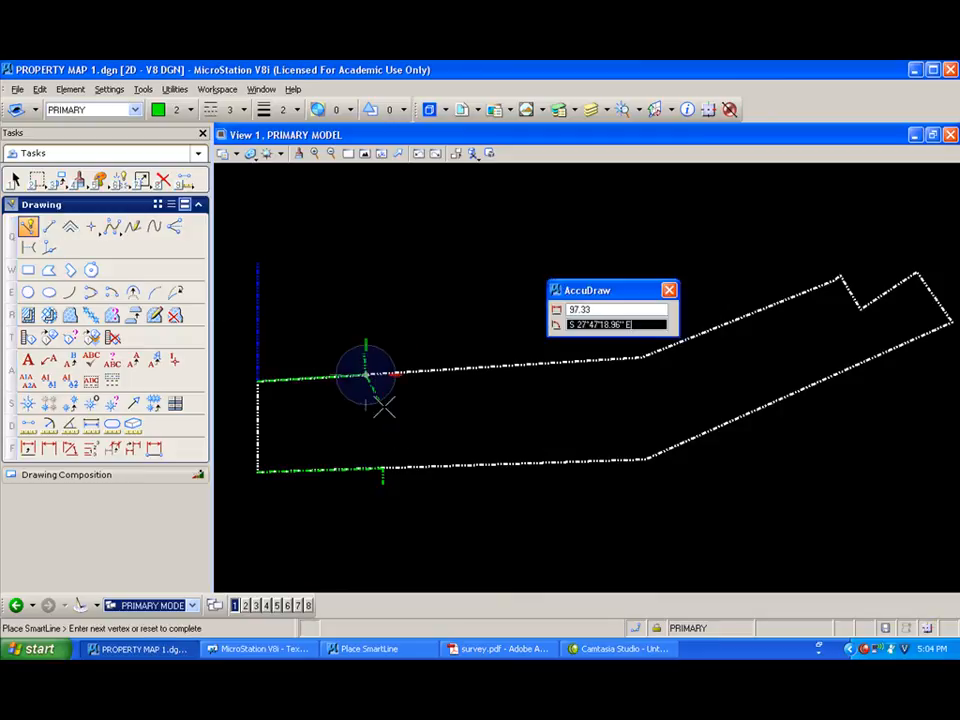
pyautogui.click(383, 469)
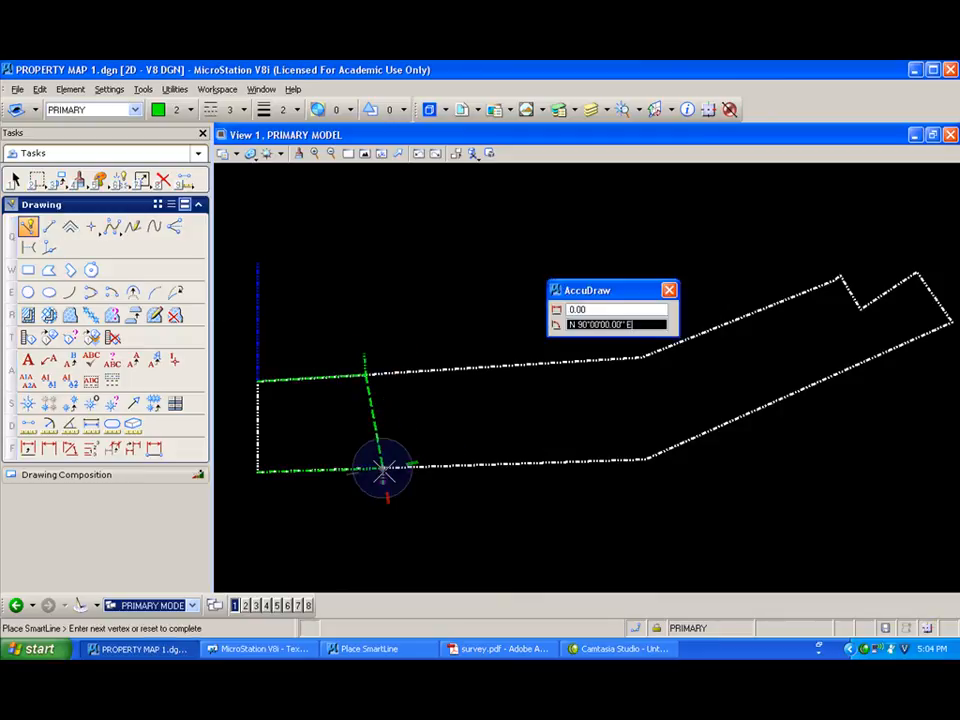
pyautogui.click(400, 571)
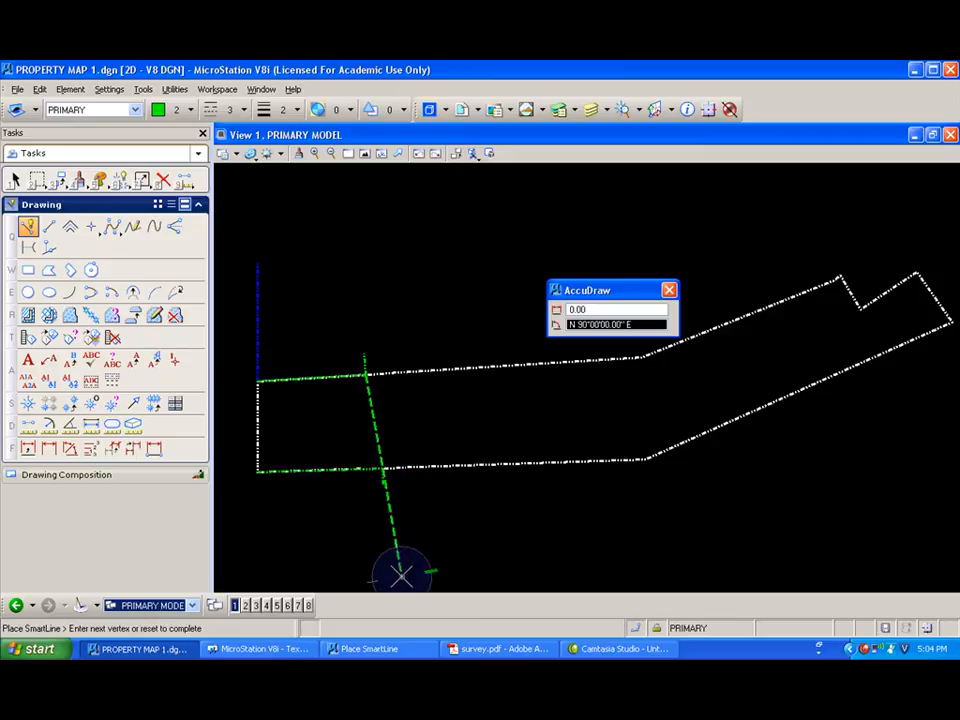
pyautogui.rightClick(400, 571)
# Extend the dashed green line past the north boundary line using Extend Line
pyautogui.click(185, 181)
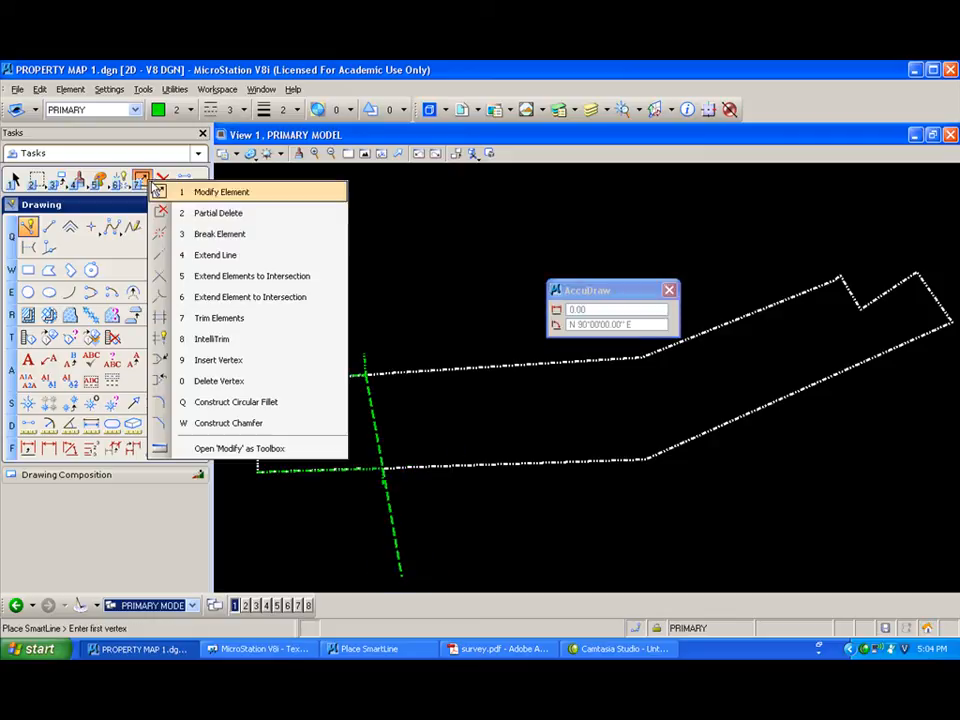
pyautogui.click(198, 249)
pyautogui.click(368, 376)
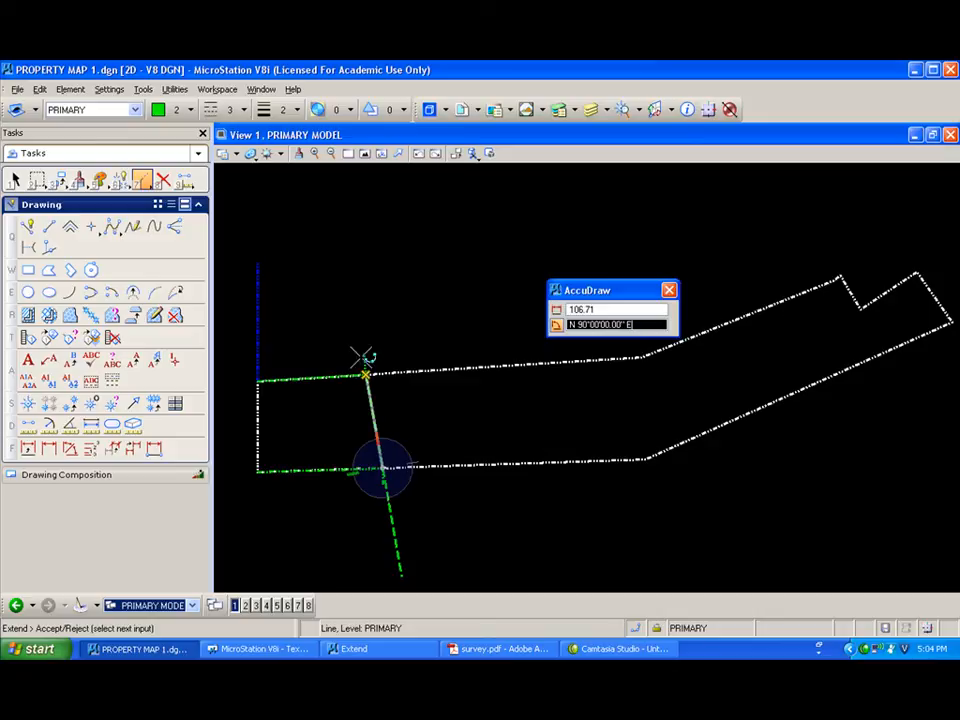
pyautogui.click(336, 270)
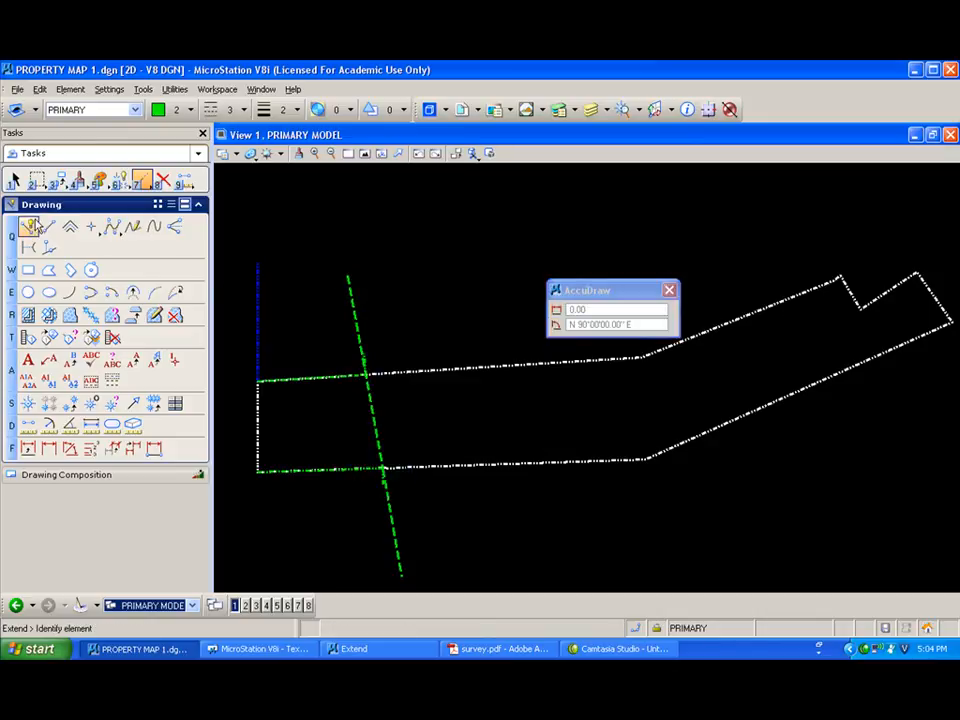
# Delete the two green SmartLines along the north and south boundary lines, including their short ticks at the dashed line
pyautogui.click(163, 180)
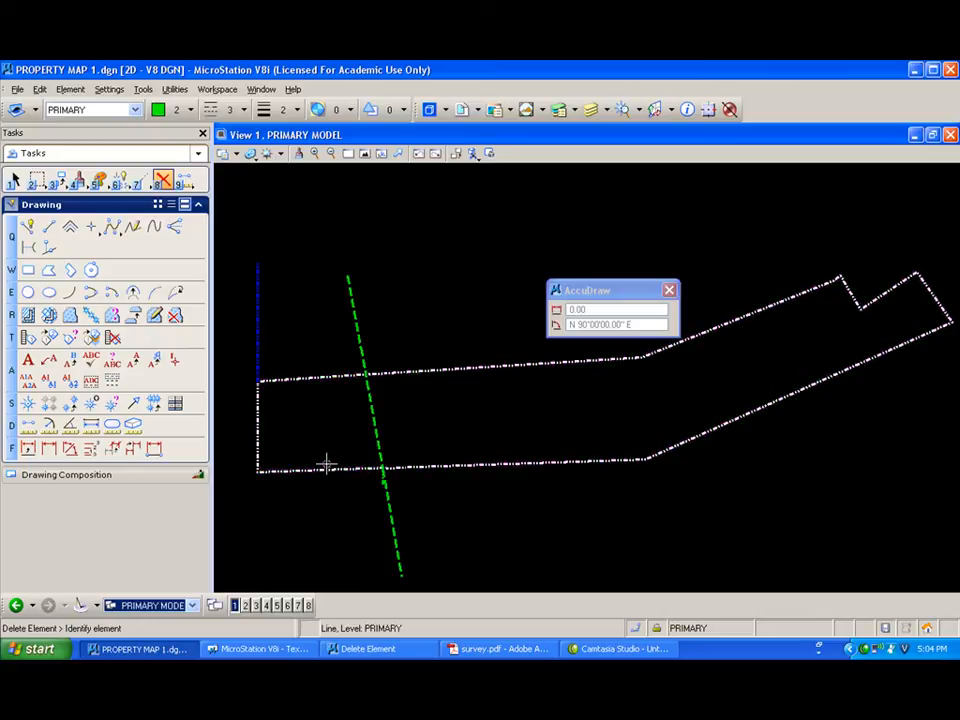
pyautogui.scroll(3, 378, 468)
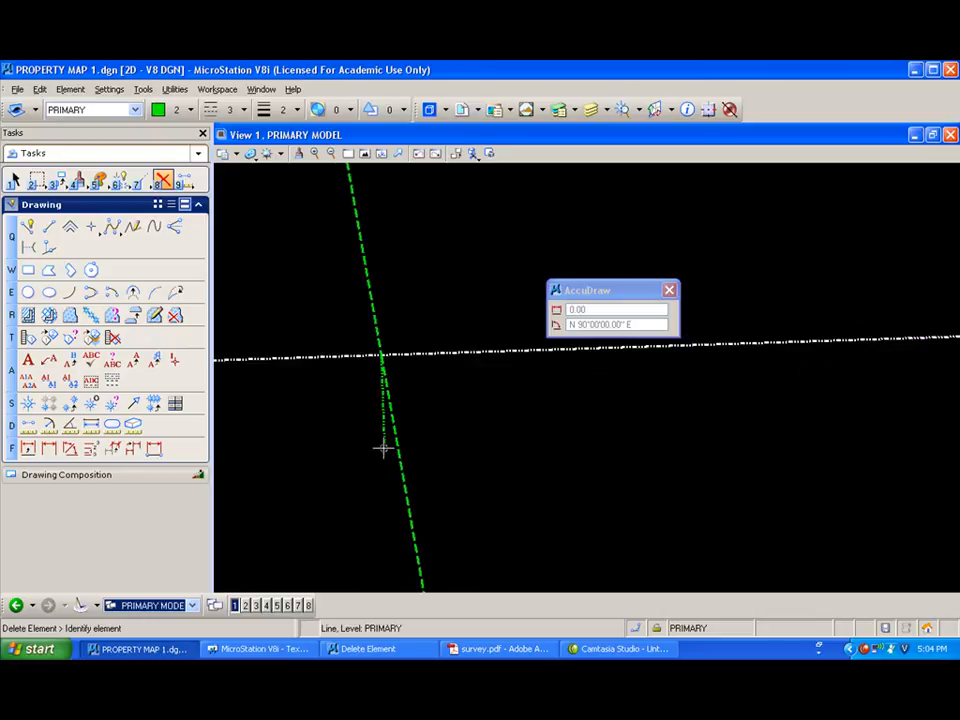
pyautogui.scroll(-2, 345, 432)
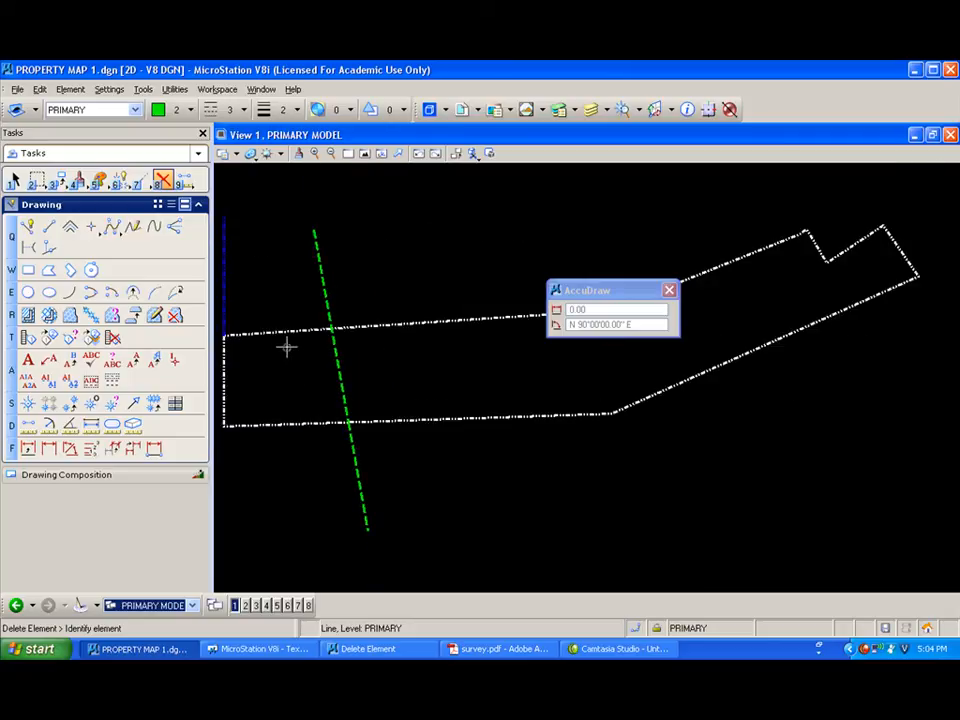
# Switch from the primary model to the SHEET 1 views showing the annotated parcel
pyautogui.click(193, 607)
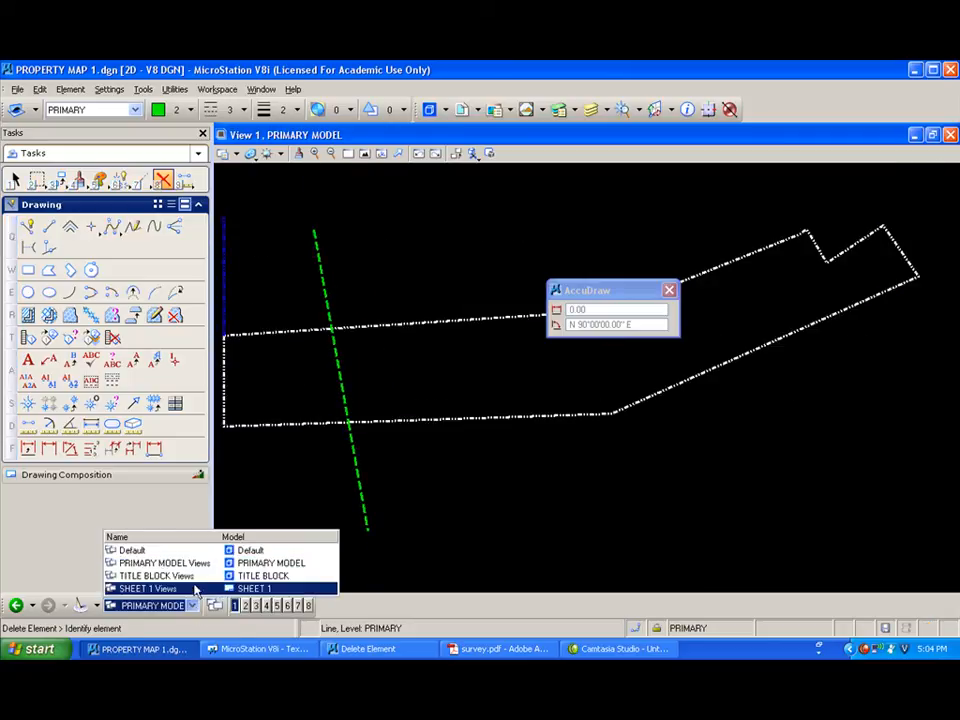
pyautogui.click(150, 587)
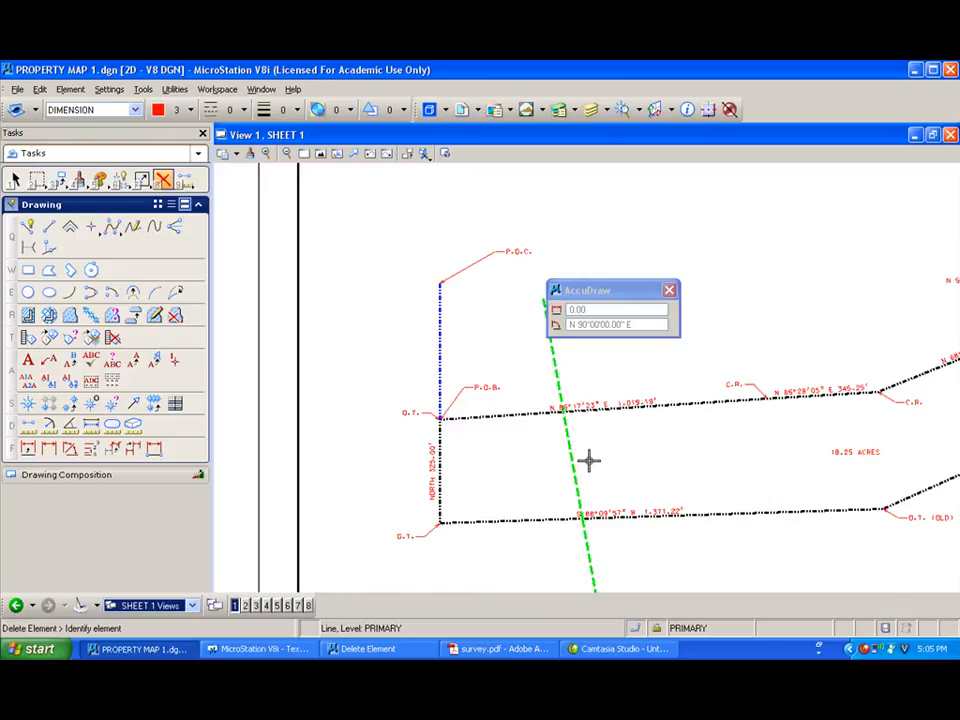
pyautogui.scroll(-2, 587, 463)
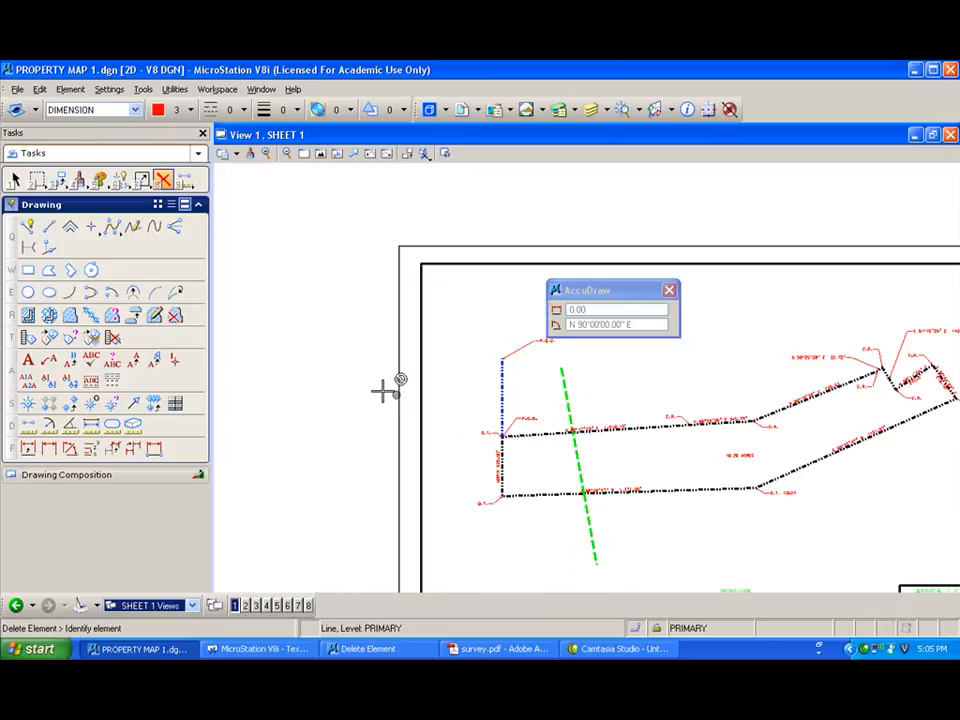
# Start a note with the two-line text "SANITARY SEWER" and "LINE AND MANHOLES"
pyautogui.click(49, 359)
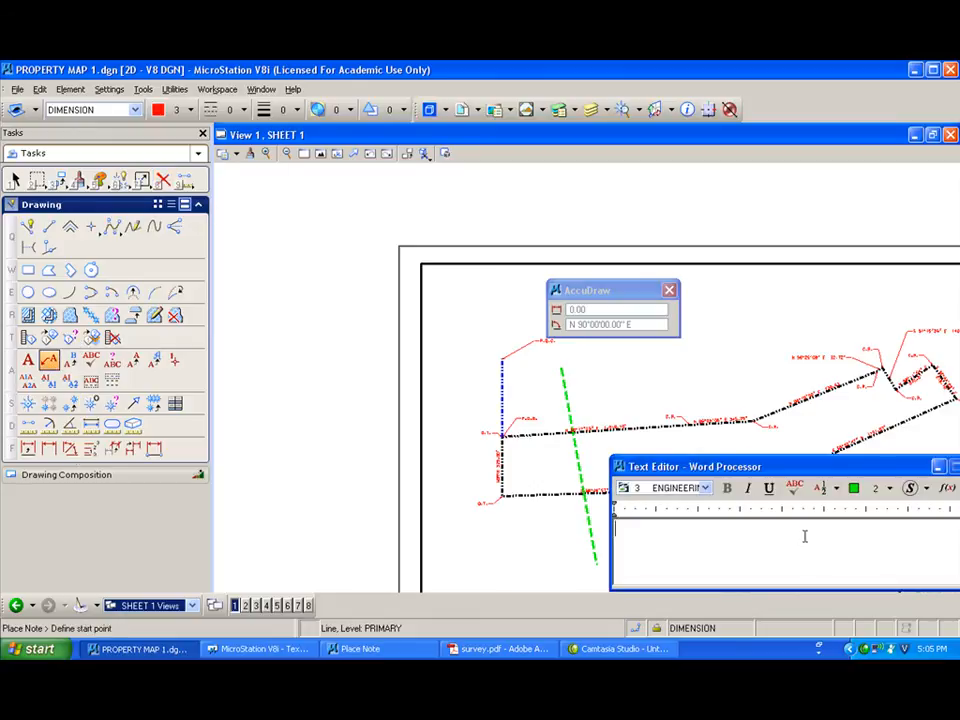
pyautogui.write('SANITARY')
pyautogui.click(866, 488)
pyautogui.doubleClick(640, 313)
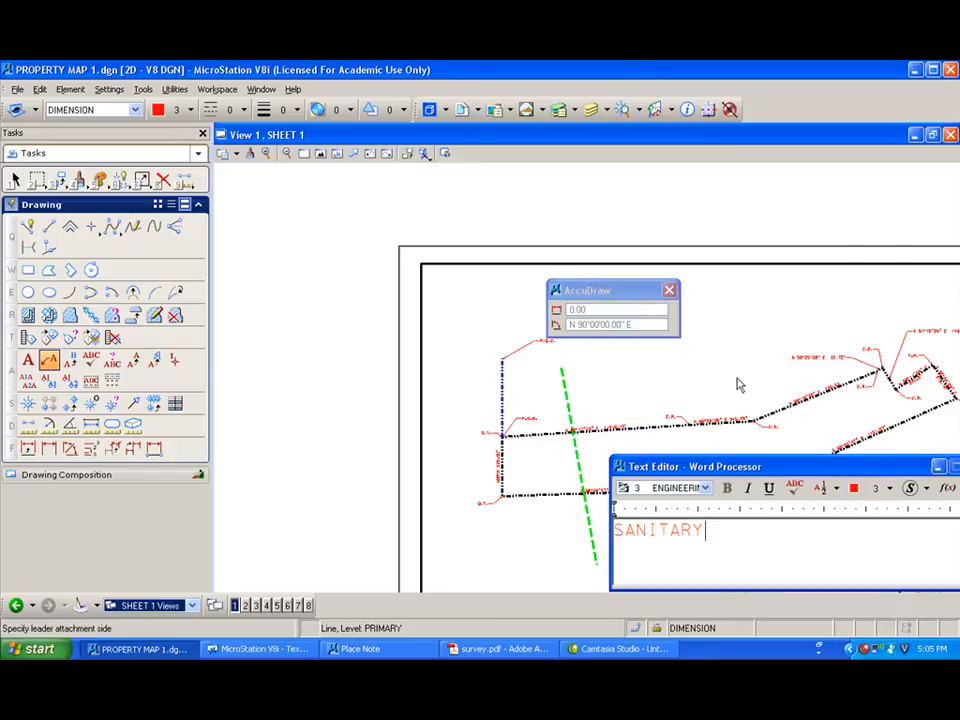
pyautogui.write('SEW')
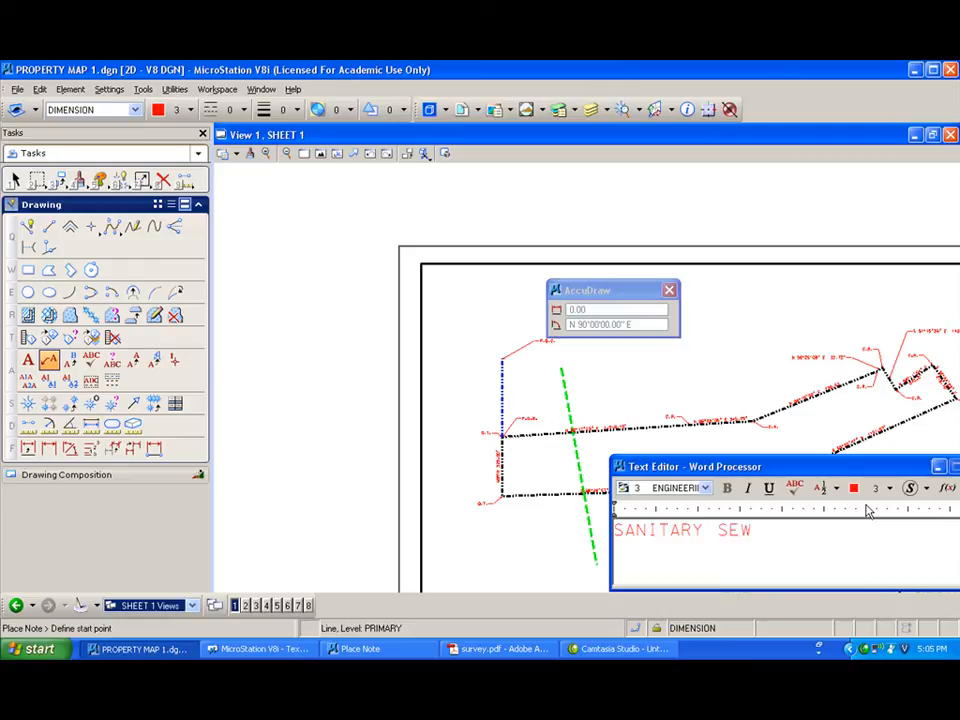
pyautogui.write('ER')
pyautogui.press('Return')
pyautogui.write('LINE AND MANHOLES')
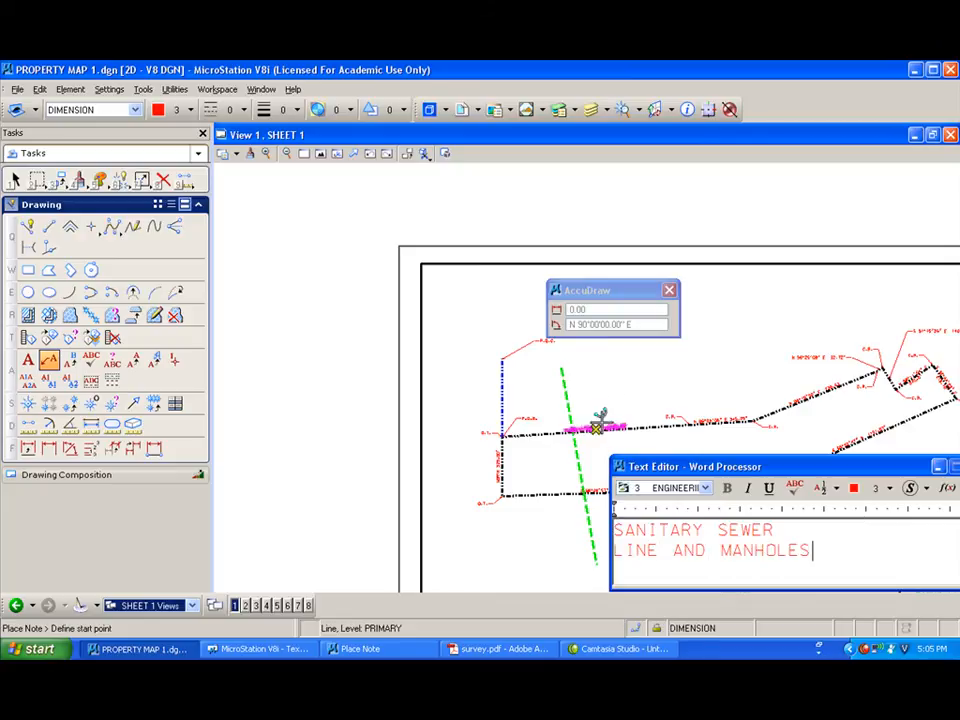
# Attach the sewer note's leader to the dashed green line north of the parcel and close the text editor
pyautogui.click(570, 402)
pyautogui.click(593, 385)
pyautogui.rightClick(593, 385)
pyautogui.click(320, 153)
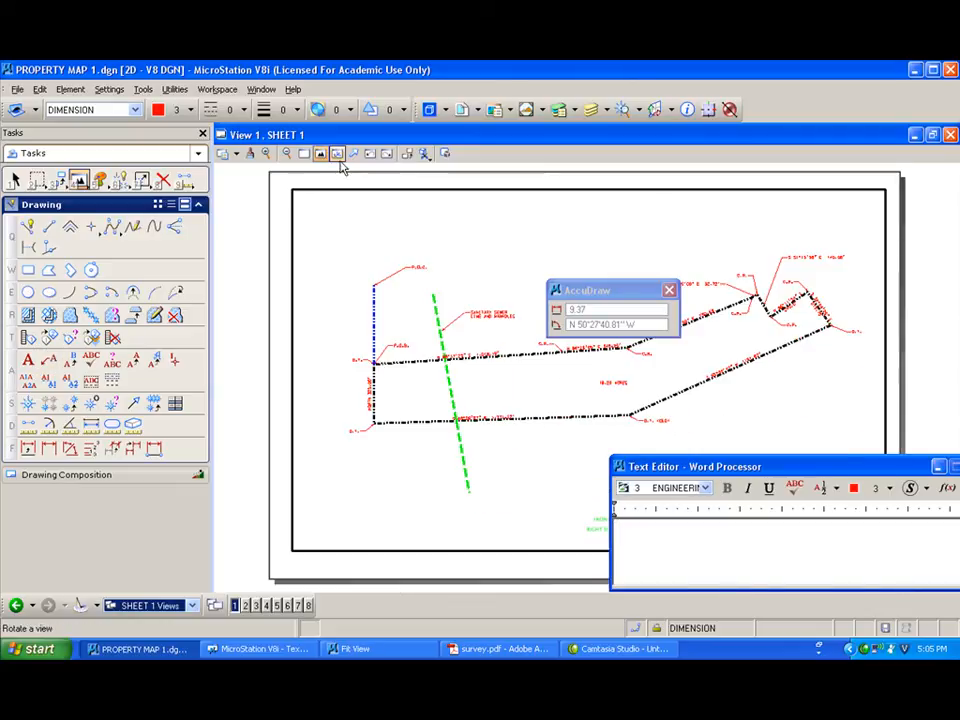
pyautogui.moveTo(761, 466); pyautogui.dragTo(484, 452)
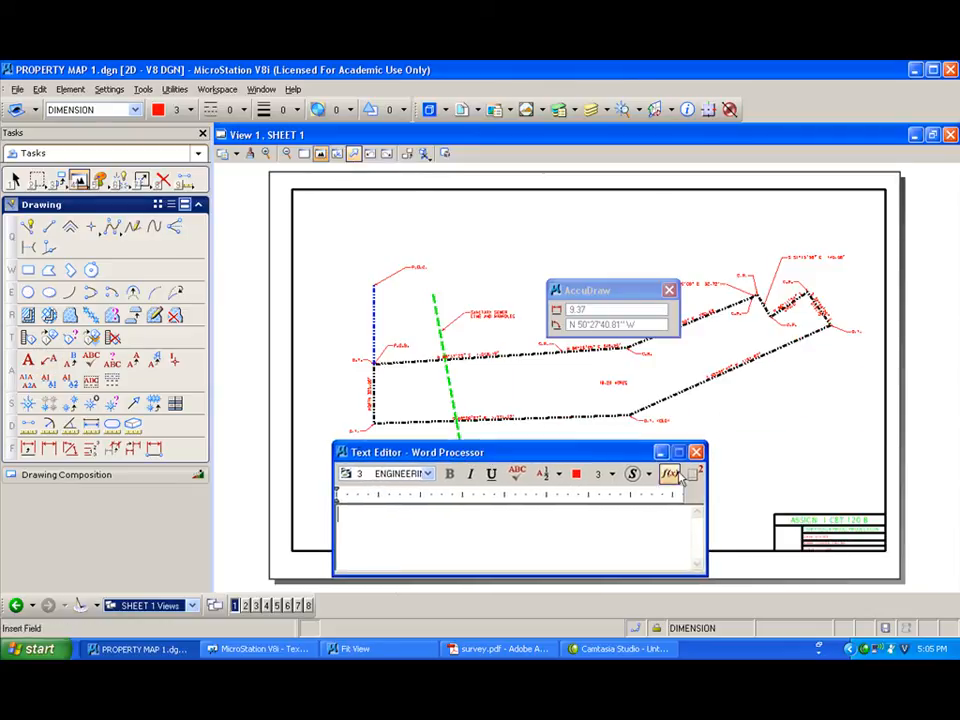
pyautogui.click(697, 452)
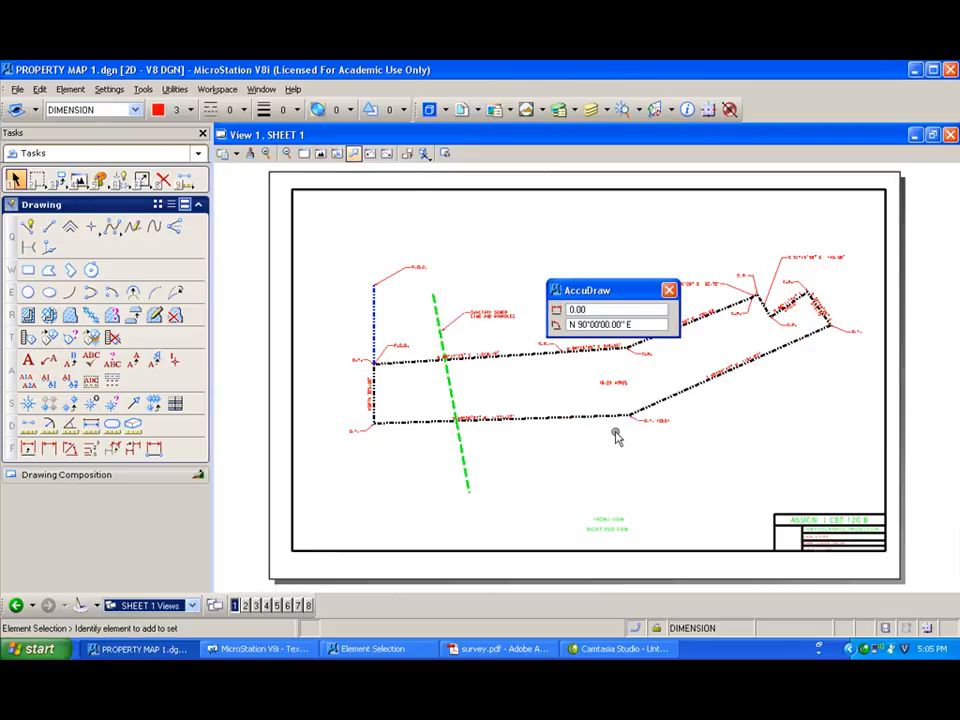
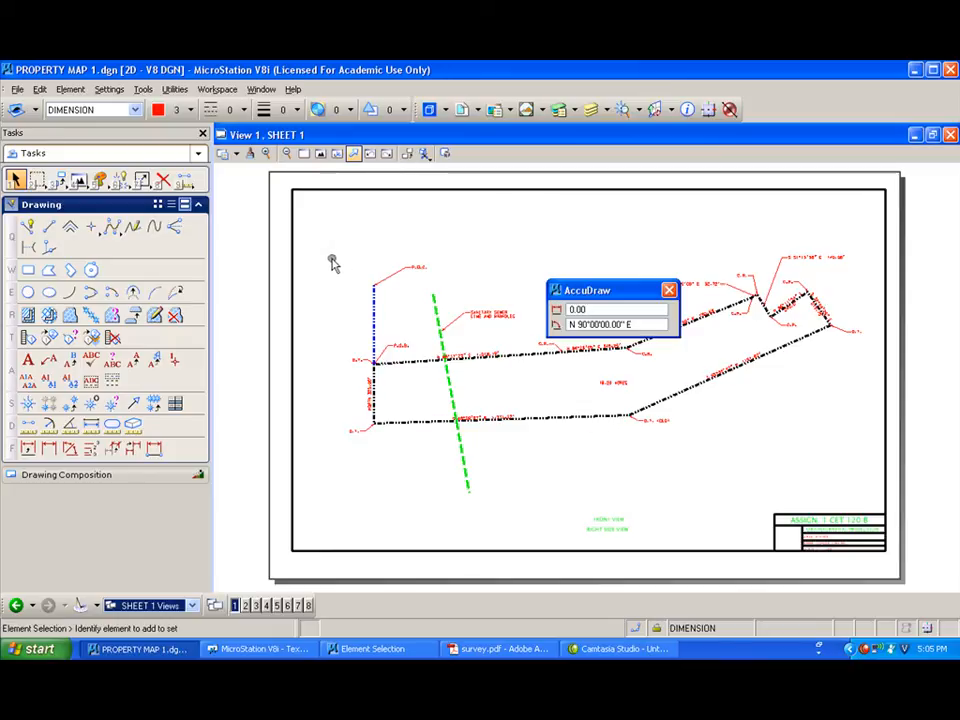
pyautogui.click(109, 89)
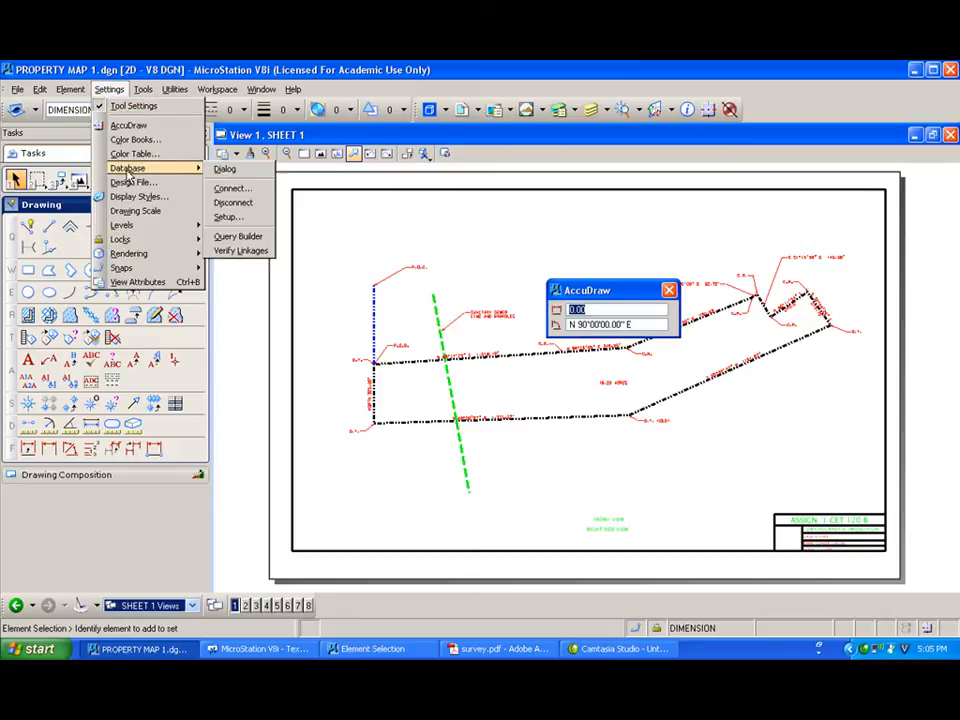
pyautogui.moveTo(75, 92)
pyautogui.click(80, 119)
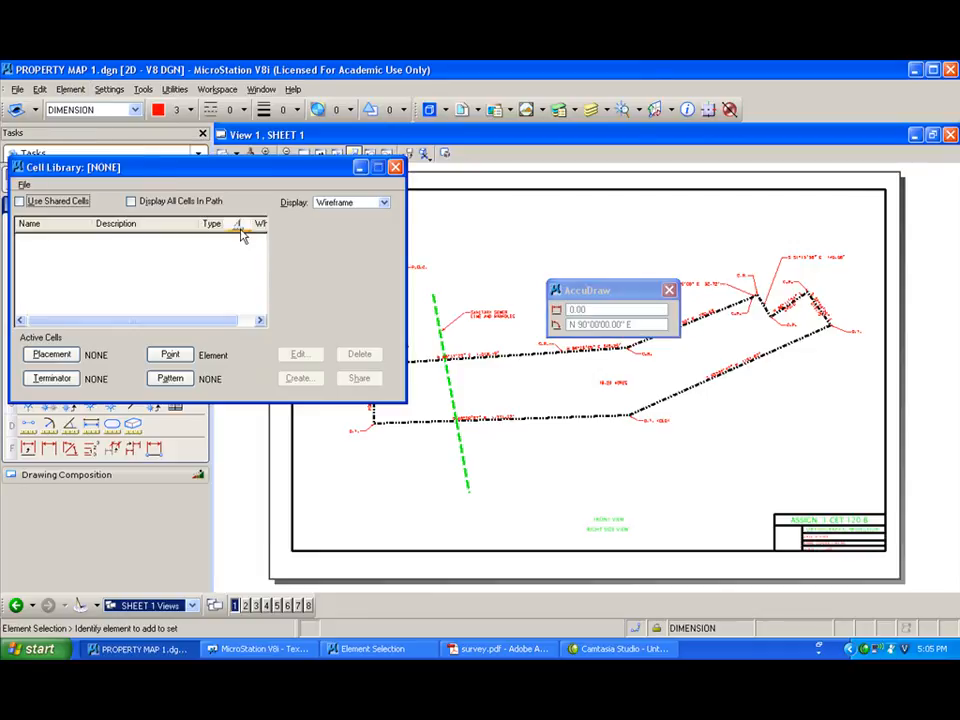
pyautogui.click(24, 185)
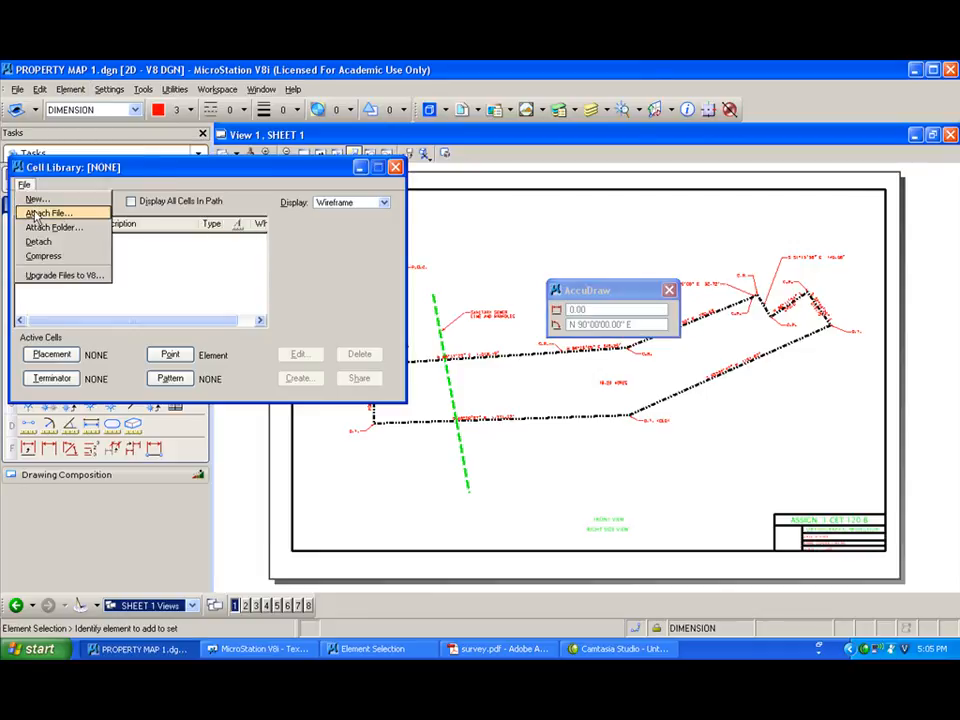
pyautogui.click(36, 213)
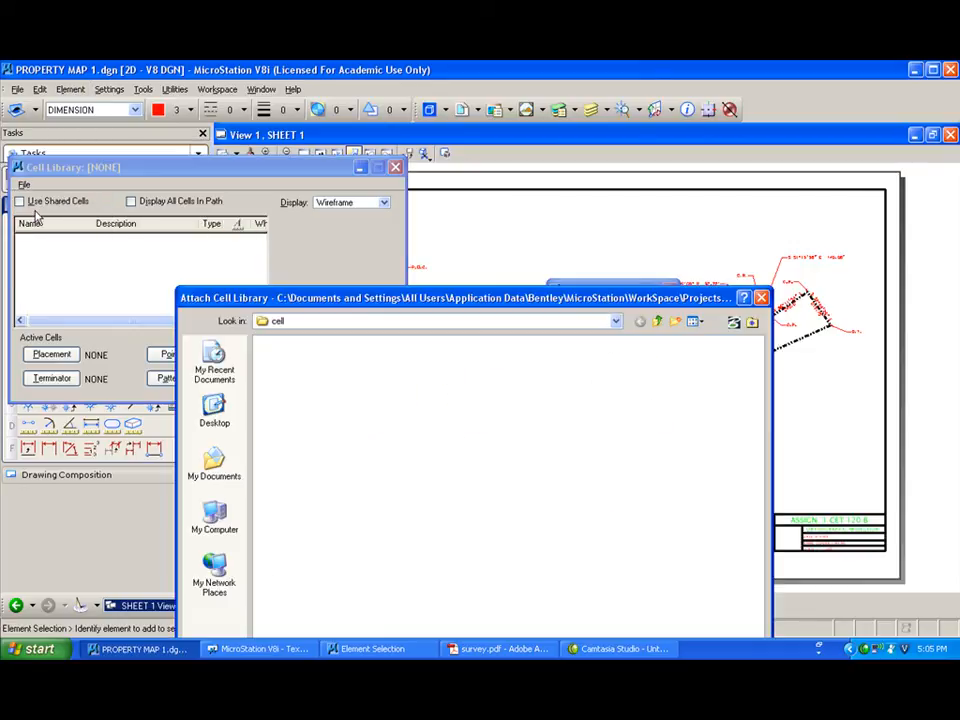
pyautogui.click(616, 321)
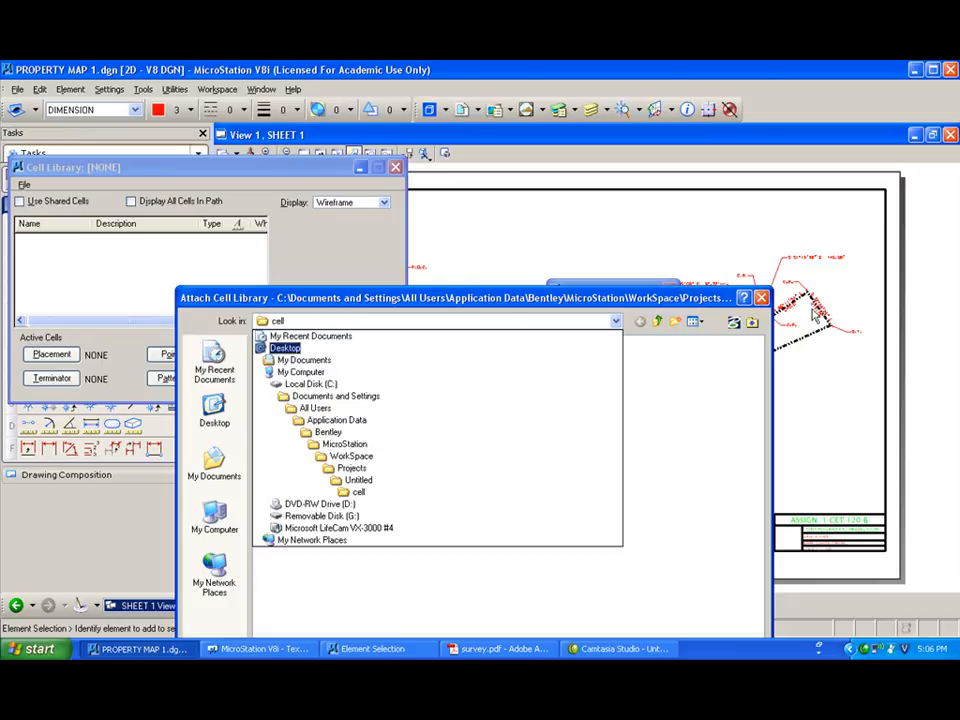
pyautogui.click(764, 298)
pyautogui.click(761, 297)
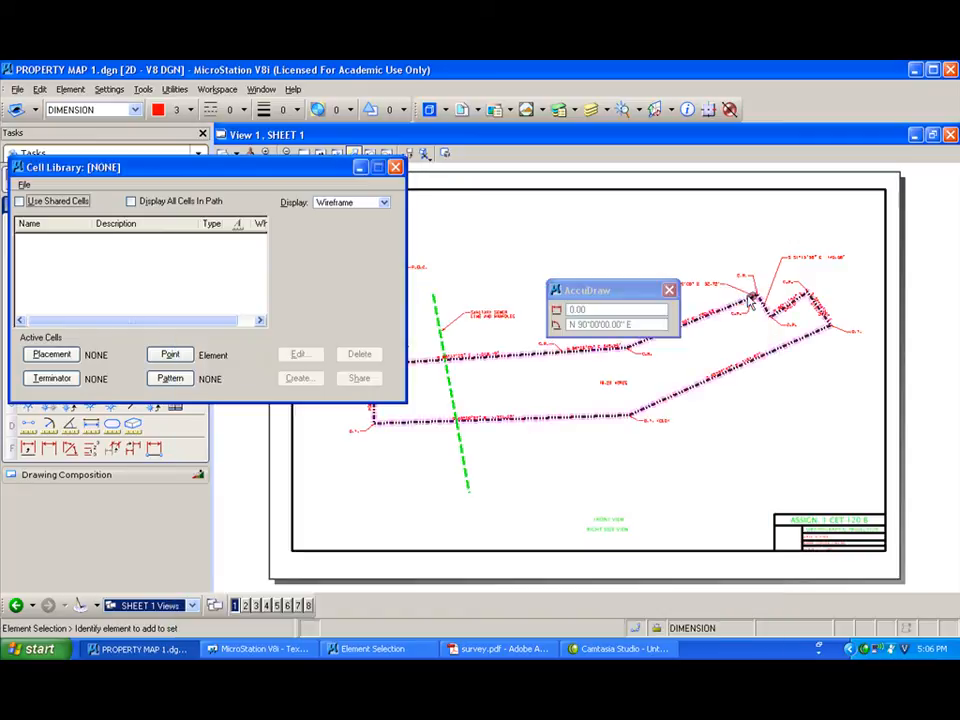
pyautogui.click(395, 168)
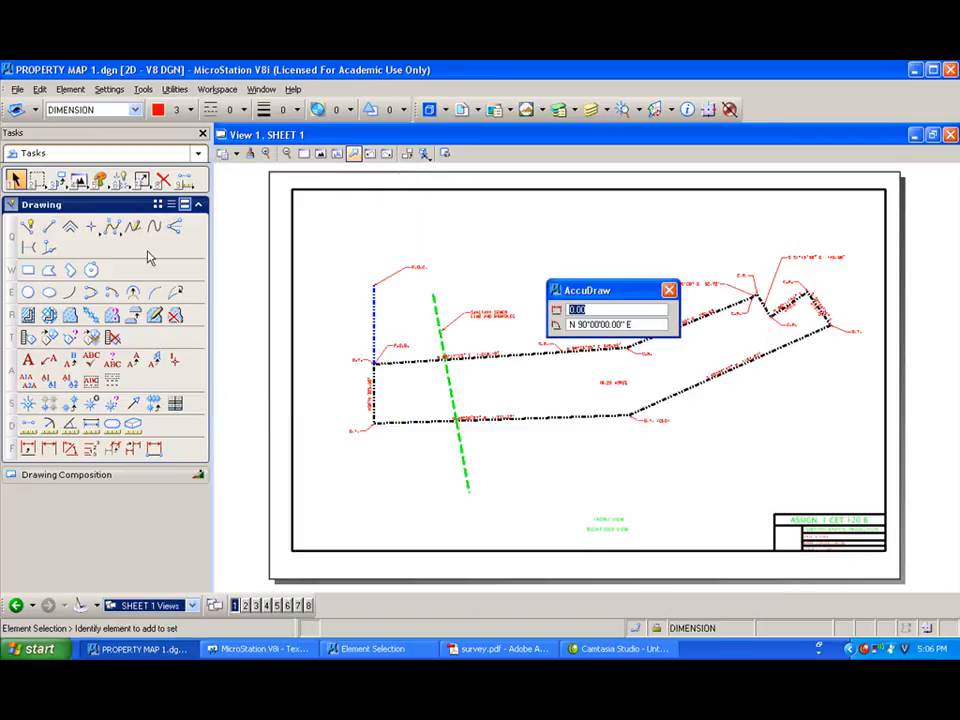
# Draw a north arrow with SmartLine northwest of the P.O.C., on level CONSTRUCTIO in green color 2, with a barb about 0.95 long
pyautogui.click(136, 110)
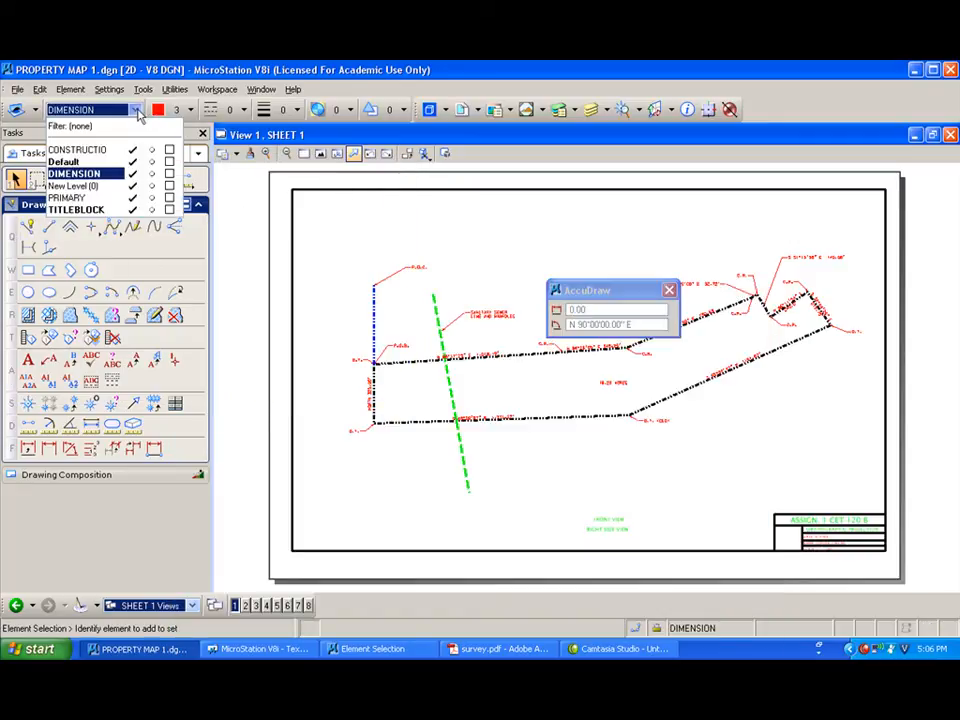
pyautogui.click(86, 152)
pyautogui.click(28, 226)
pyautogui.click(158, 110)
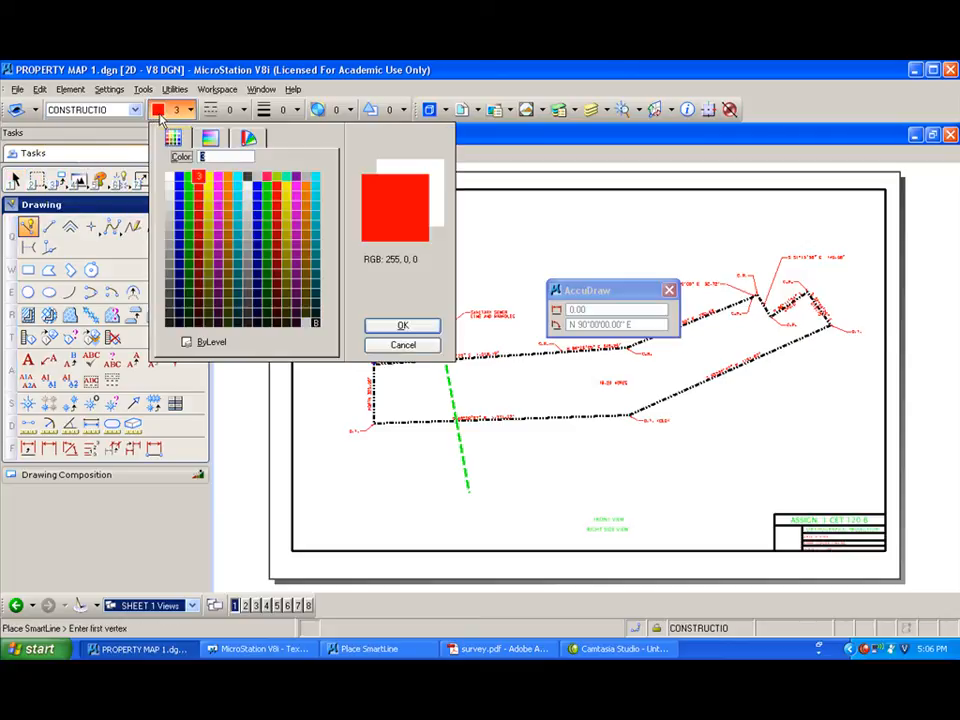
pyautogui.click(188, 178)
pyautogui.click(336, 283)
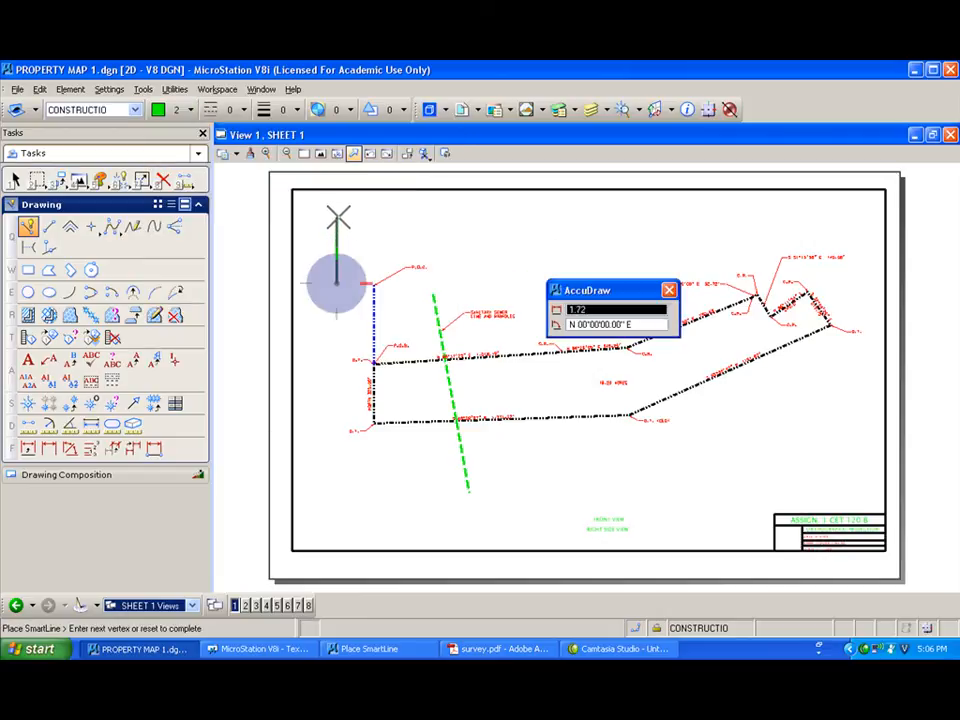
pyautogui.scroll(2, 344, 238)
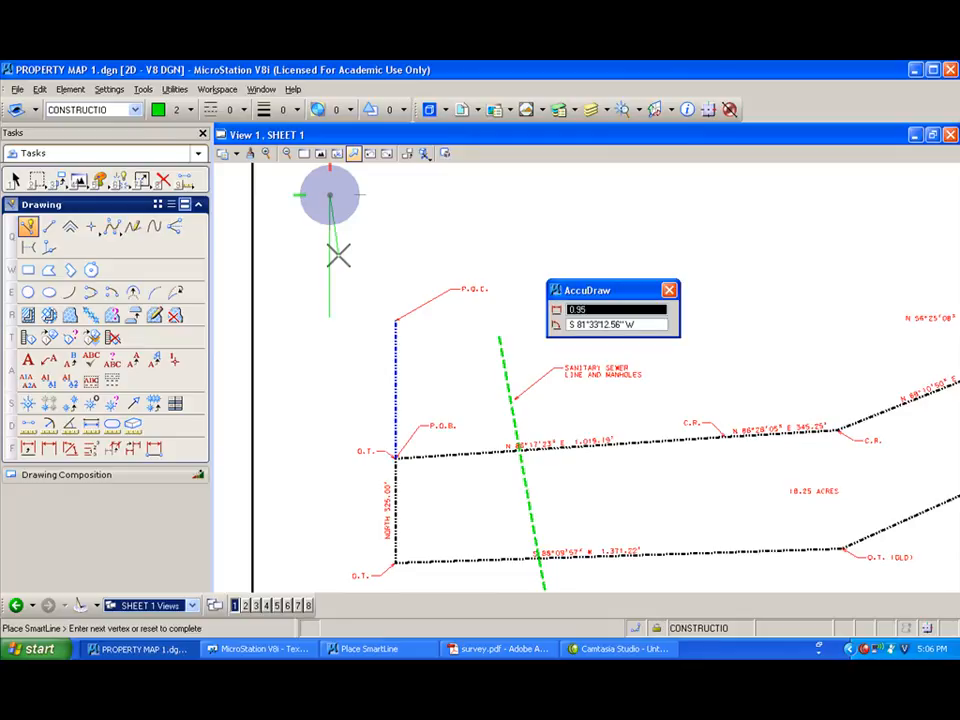
pyautogui.click(338, 255)
pyautogui.rightClick(293, 225)
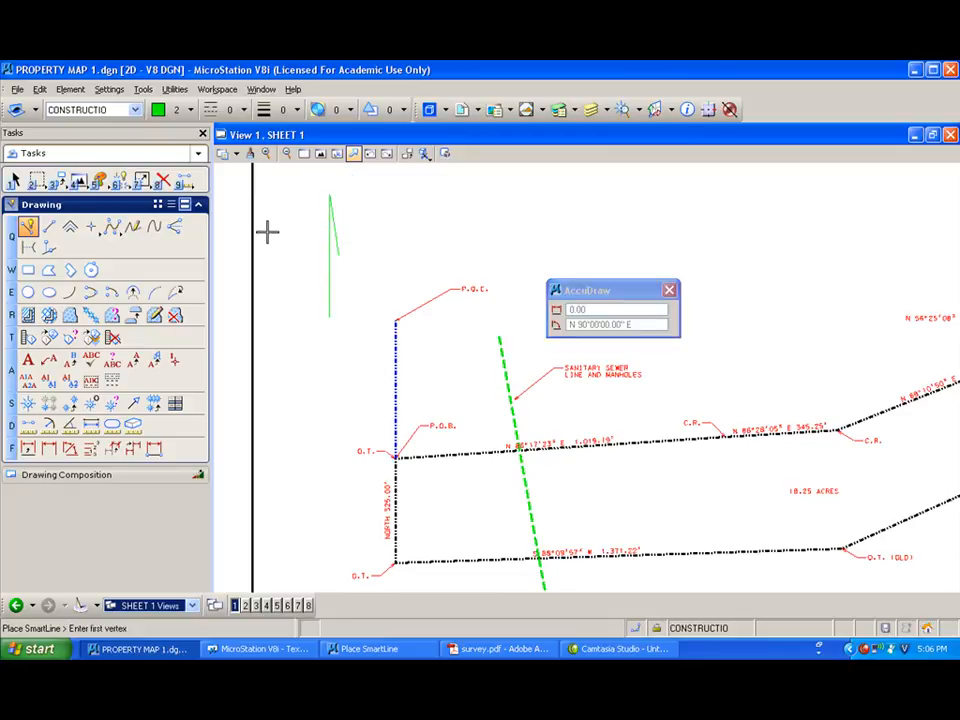
# Place the text "NORTH" vertically beside the north arrow's shaft and fit the whole sheet in view
pyautogui.click(28, 360)
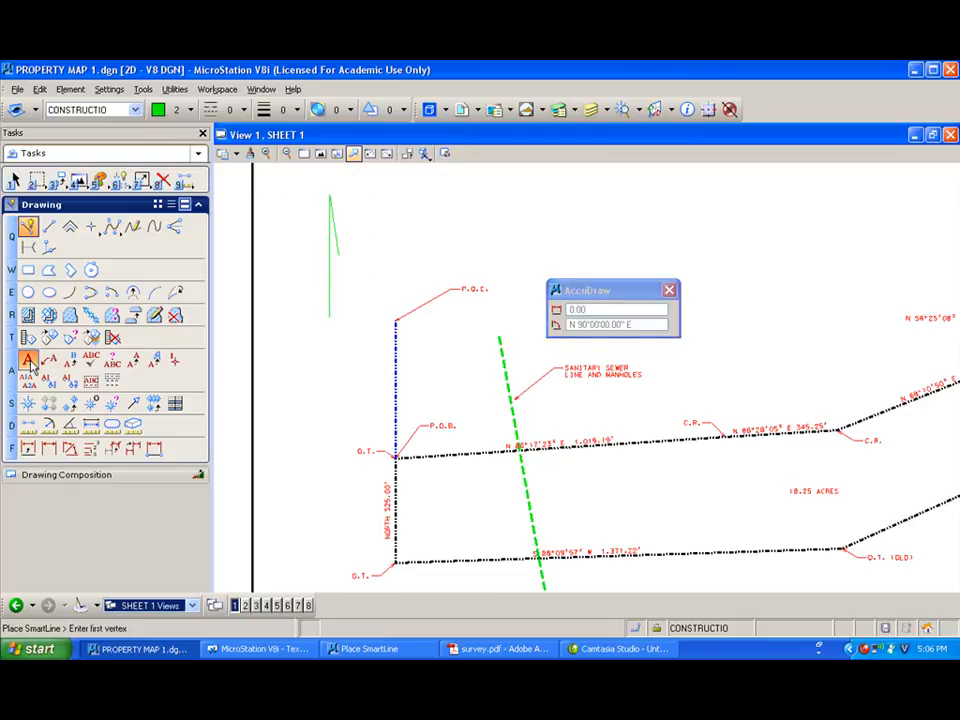
pyautogui.write('NORTH')
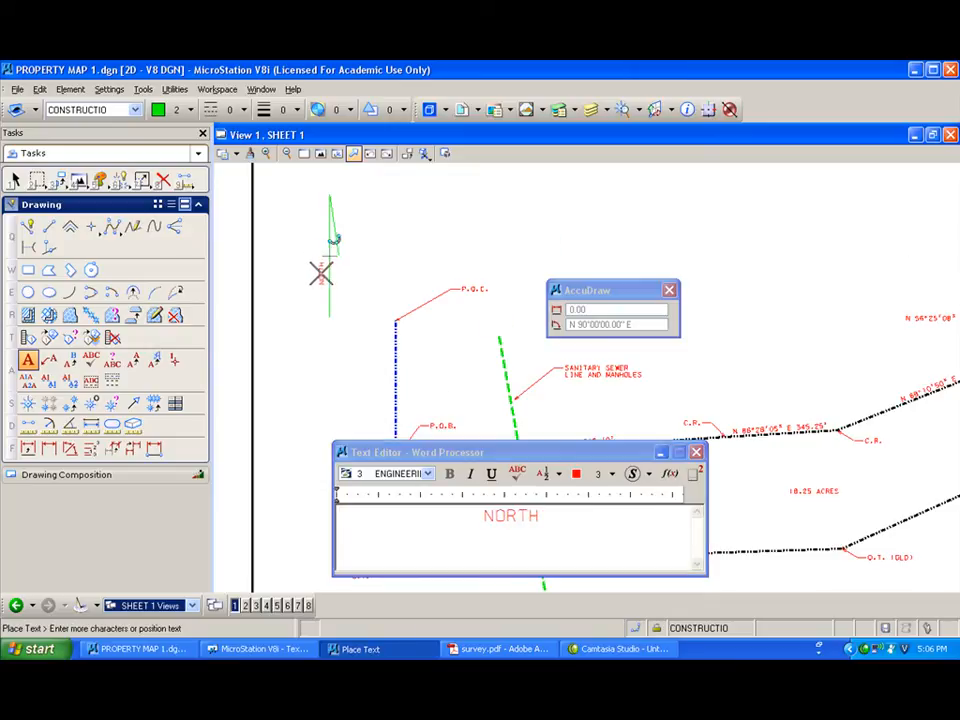
pyautogui.click(323, 272)
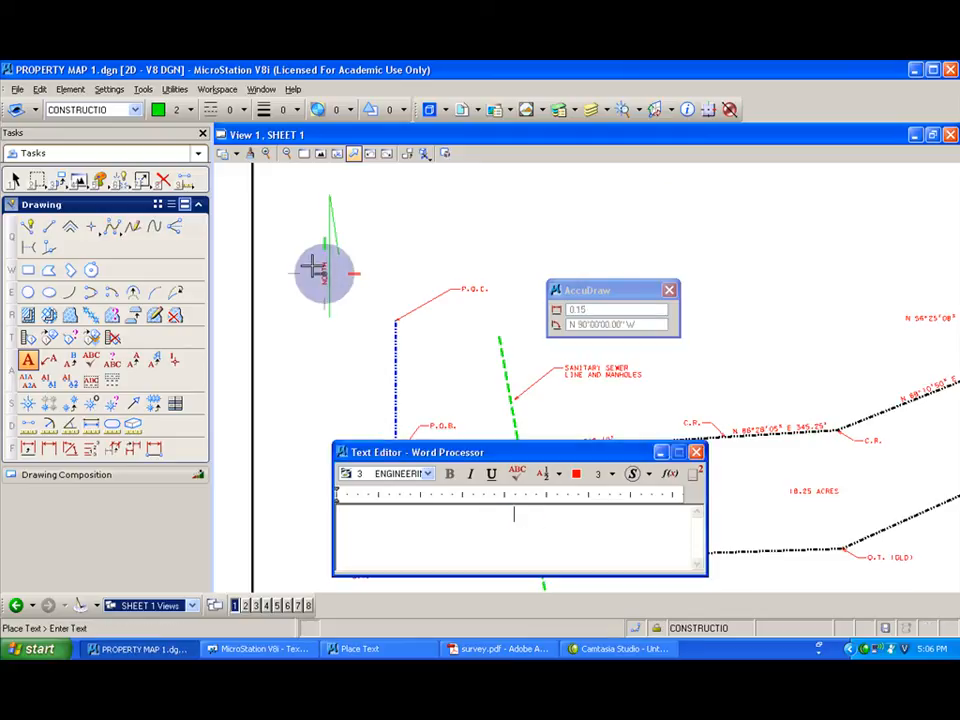
pyautogui.press('Escape')
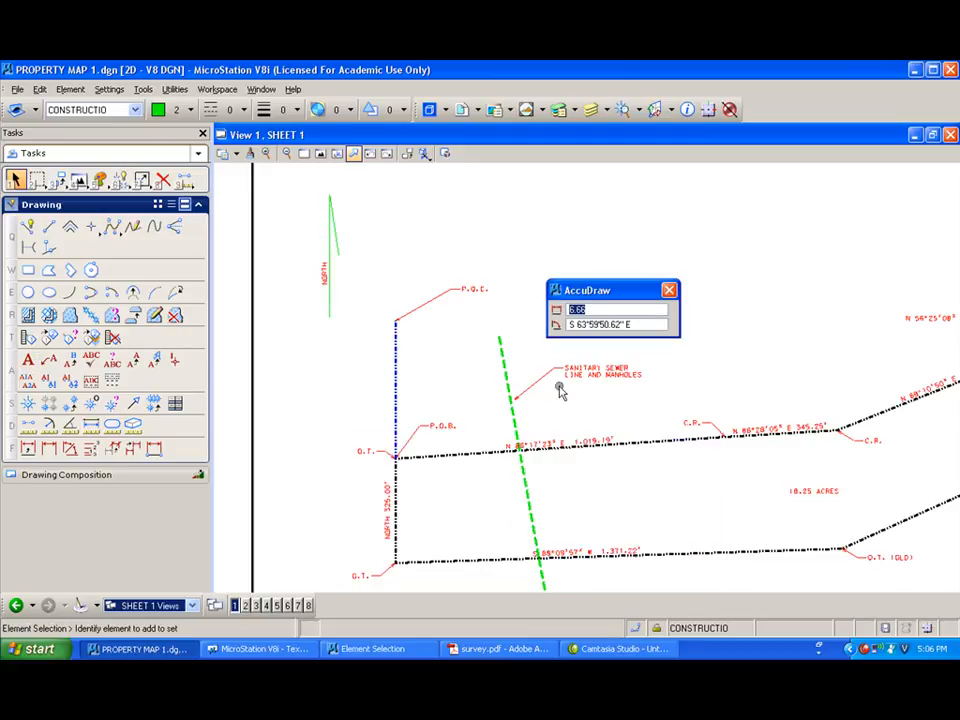
pyautogui.click(321, 156)
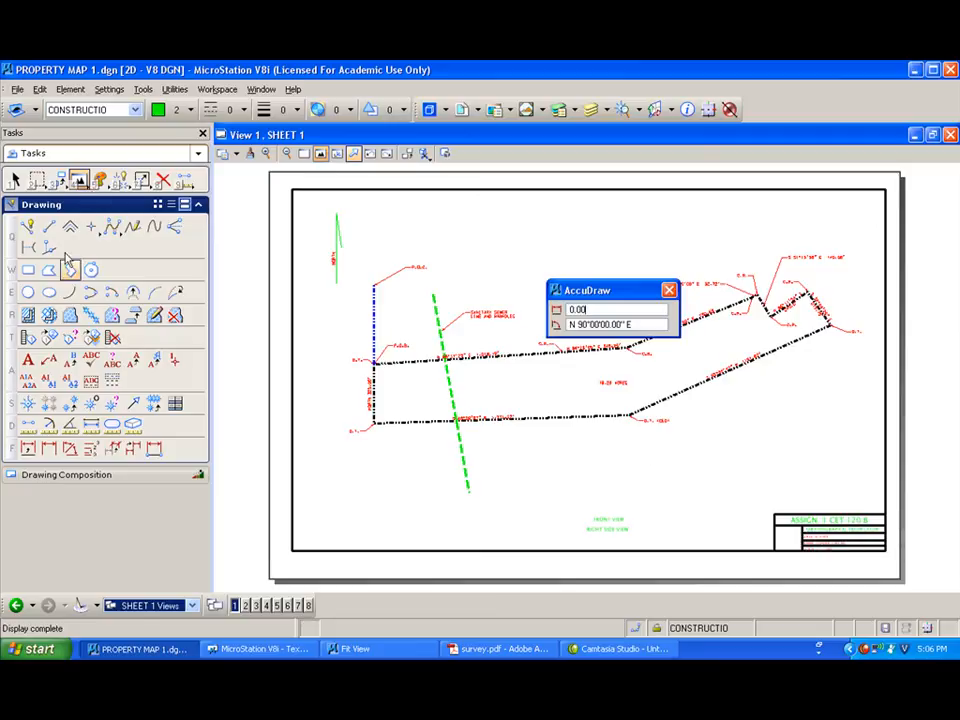
# Change the "FRONT VIEW" text at the foot of the sheet to "SURVEY DRAWING PLAN"
pyautogui.click(69, 360)
pyautogui.click(611, 521)
pyautogui.click(555, 522)
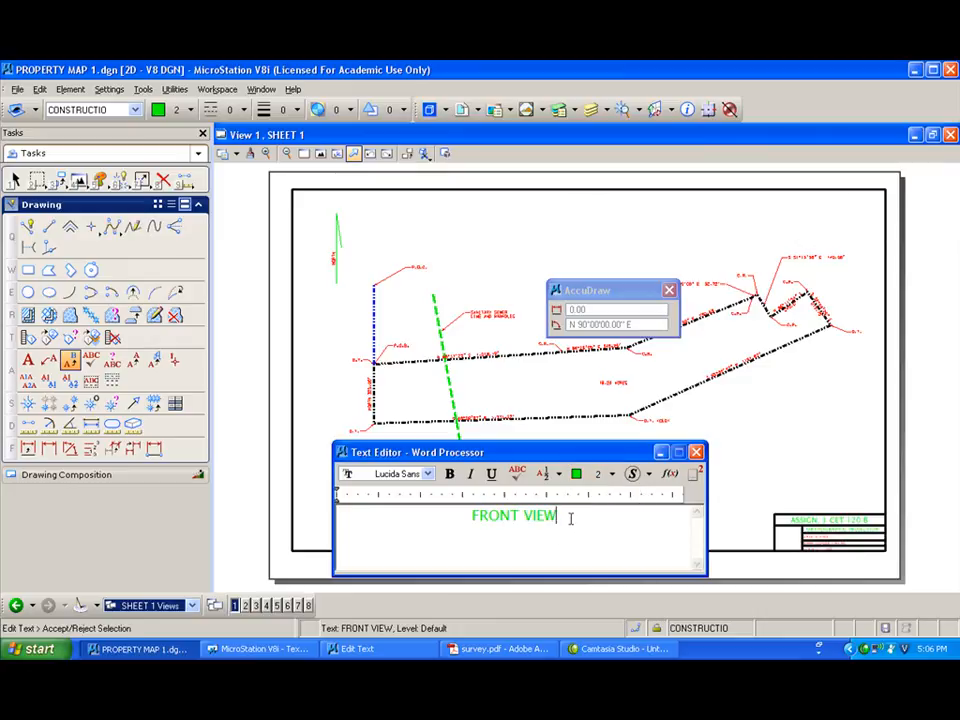
pyautogui.moveTo(571, 520); pyautogui.dragTo(428, 525)
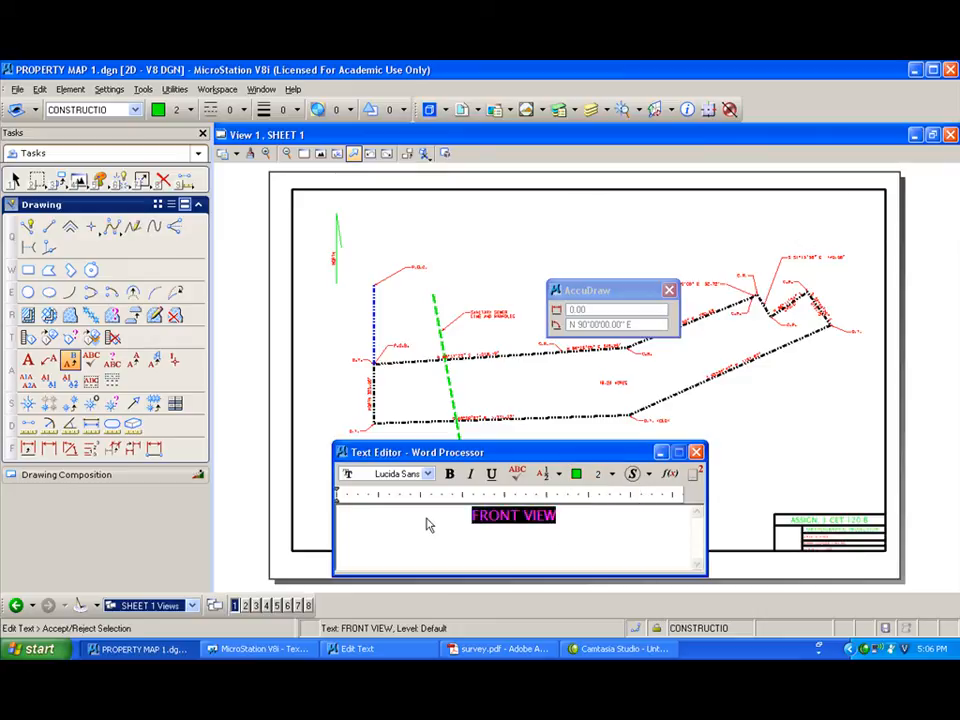
pyautogui.write('SURVER')
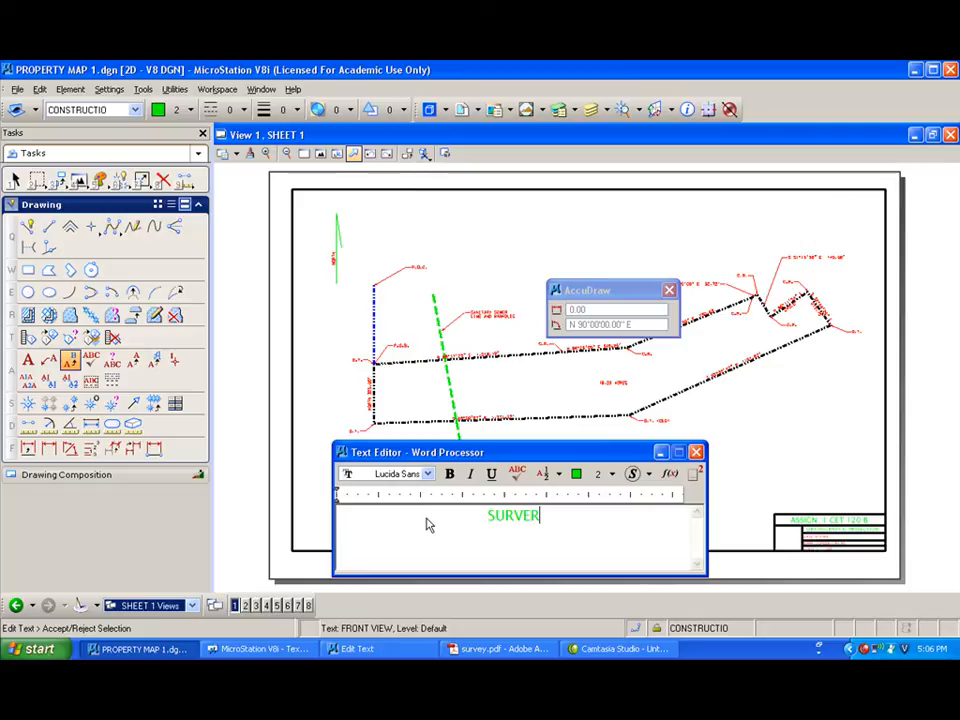
pyautogui.press('BackSpace')
pyautogui.write('Y DRAW')
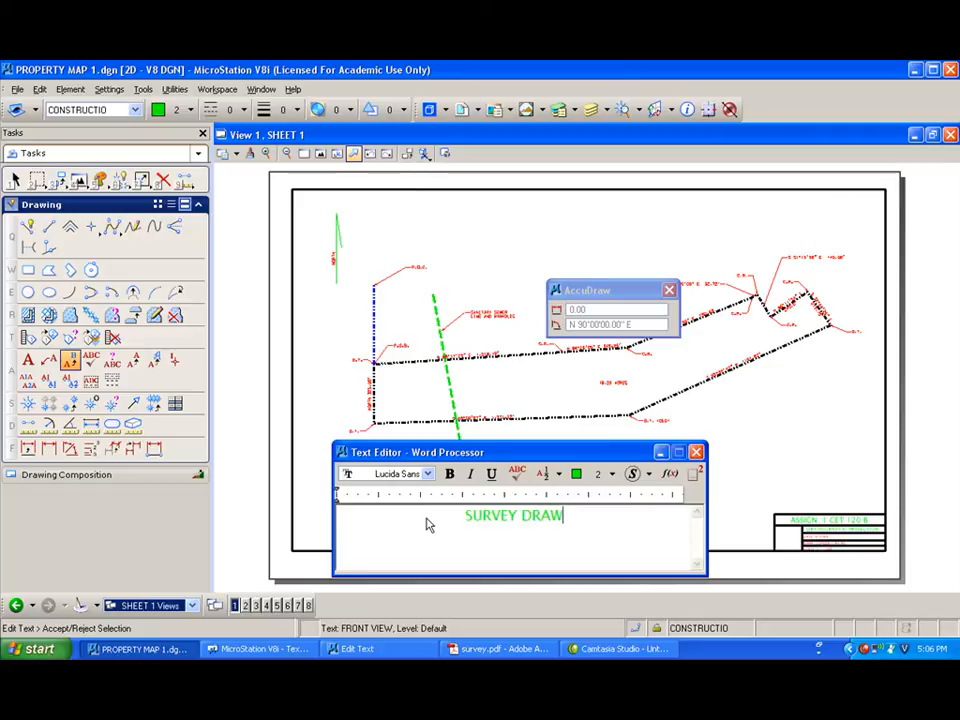
pyautogui.write('ING PLAN')
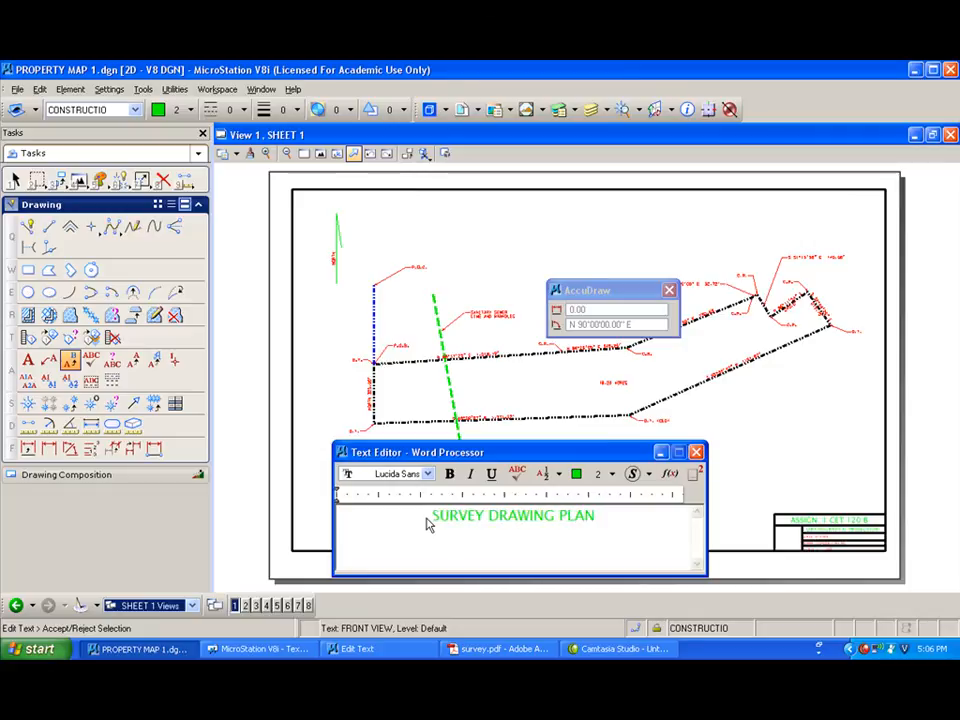
pyautogui.click(786, 439)
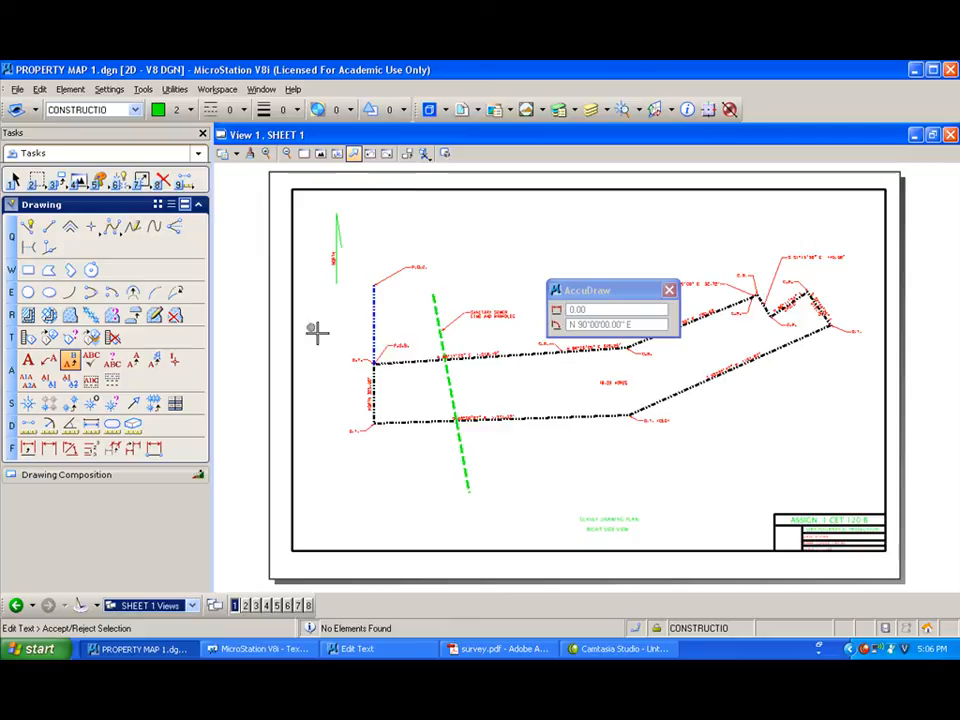
# Delete the "RIGHT SIDE VIEW" text and move the "SURVEY DRAWING PLAN" title west, closer to the sewer line's lower end
pyautogui.click(163, 180)
pyautogui.click(604, 528)
pyautogui.click(84, 182)
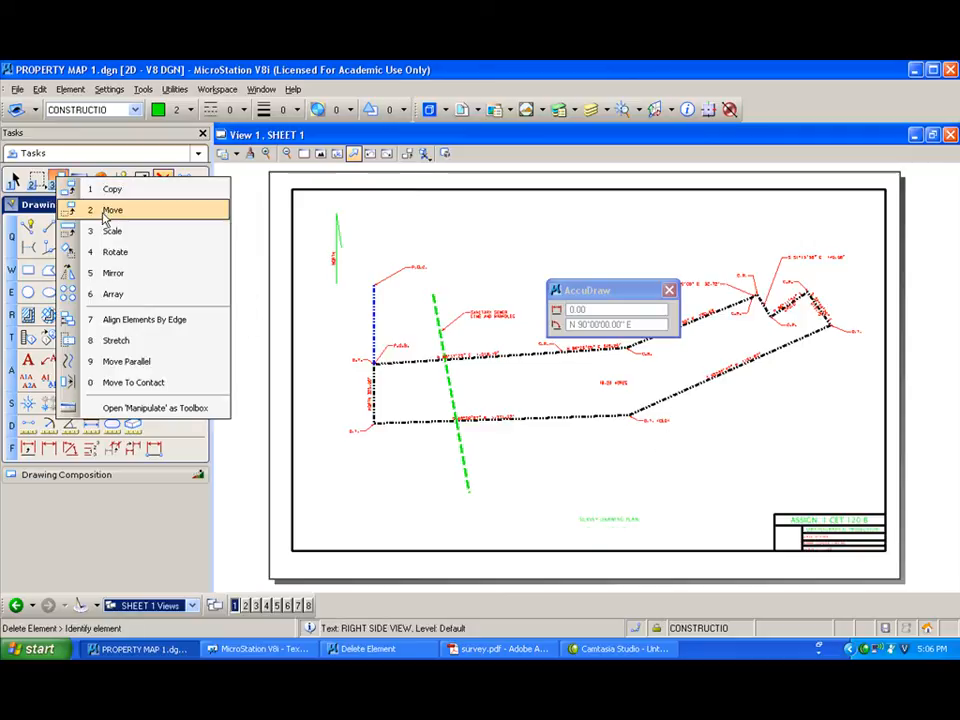
pyautogui.click(110, 210)
pyautogui.click(628, 523)
pyautogui.click(619, 521)
pyautogui.rightClick(619, 520)
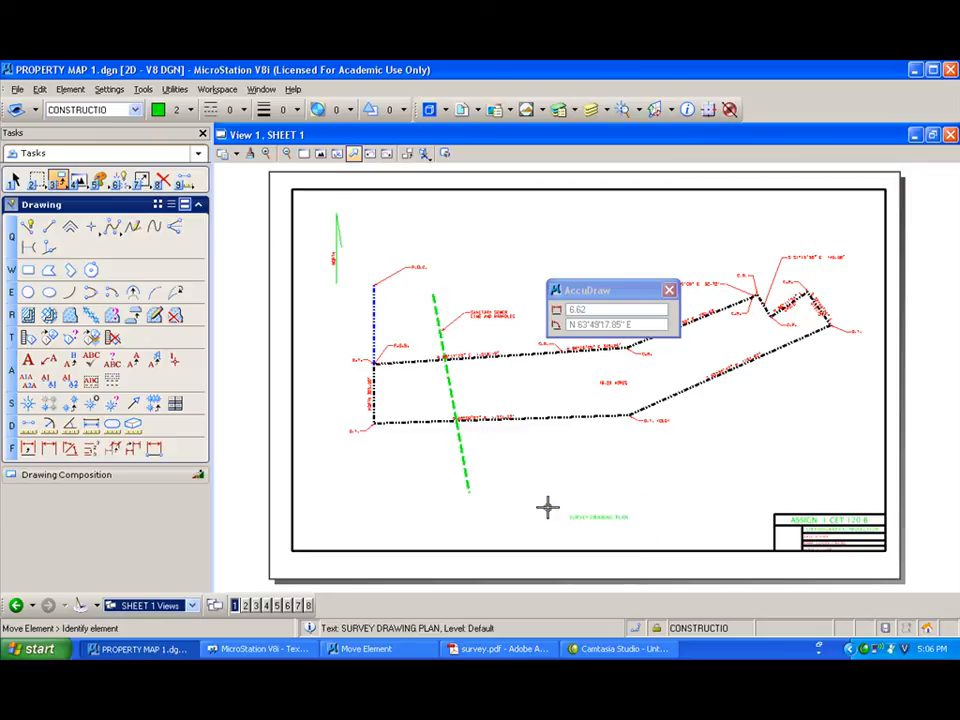
pyautogui.click(589, 517)
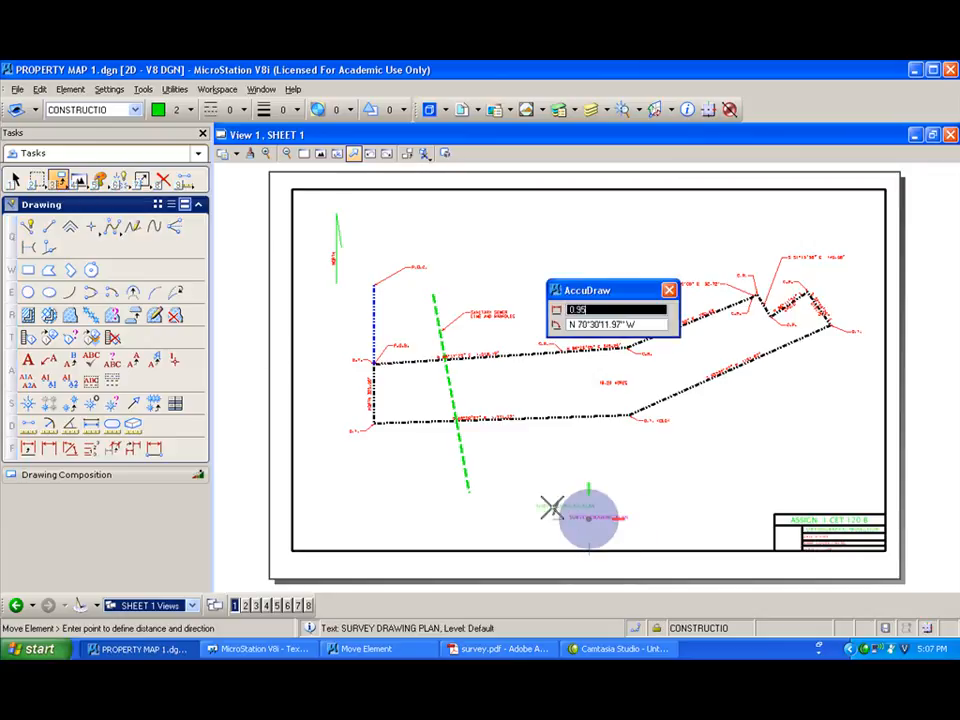
pyautogui.click(540, 512)
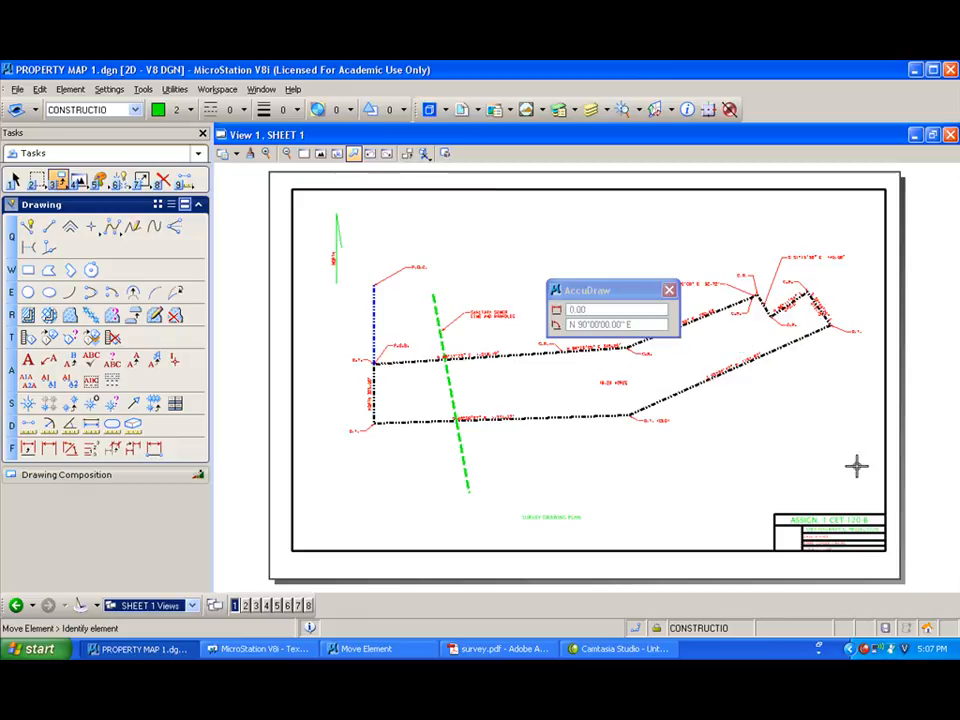
# Change the title block's date to 10-13-09
pyautogui.scroll(2, 862, 525)
pyautogui.scroll(2, 858, 522)
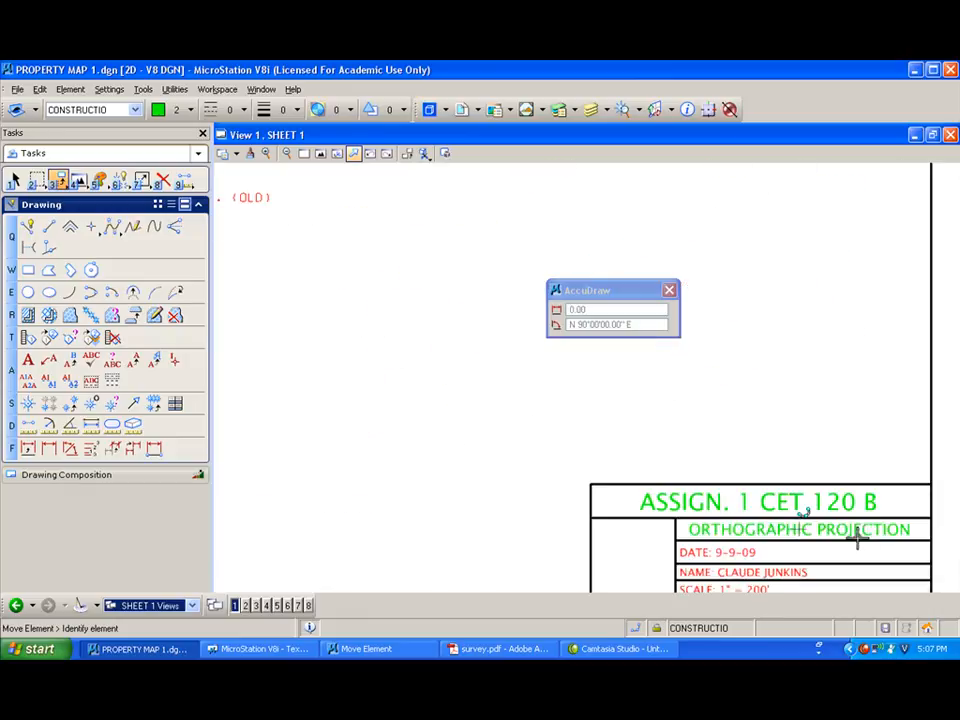
pyautogui.moveTo(739, 428)
pyautogui.mouseDown(button='middle')
pyautogui.moveTo(766, 468)
pyautogui.moveTo(754, 405)
pyautogui.mouseUp(button='middle')
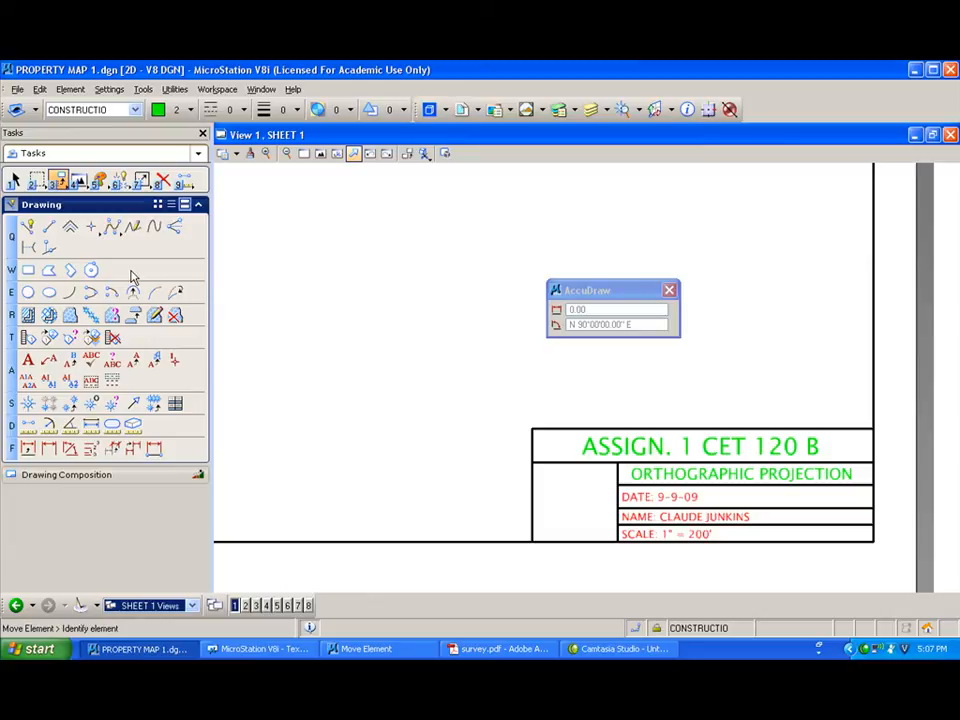
pyautogui.click(70, 360)
pyautogui.click(666, 498)
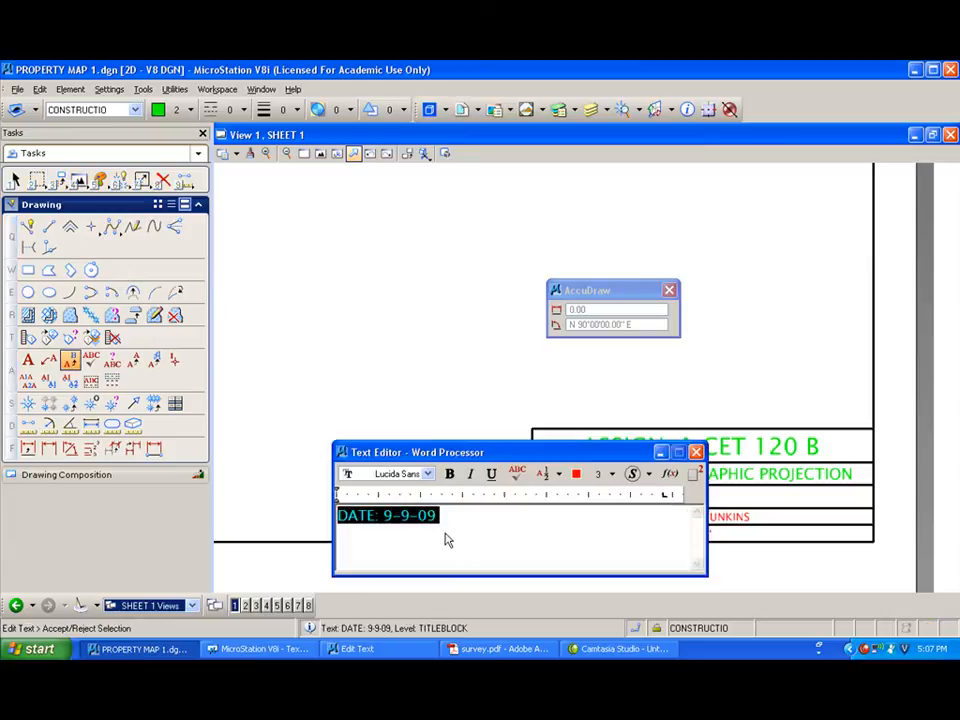
pyautogui.click(384, 516)
pyautogui.moveTo(384, 516); pyautogui.dragTo(470, 520)
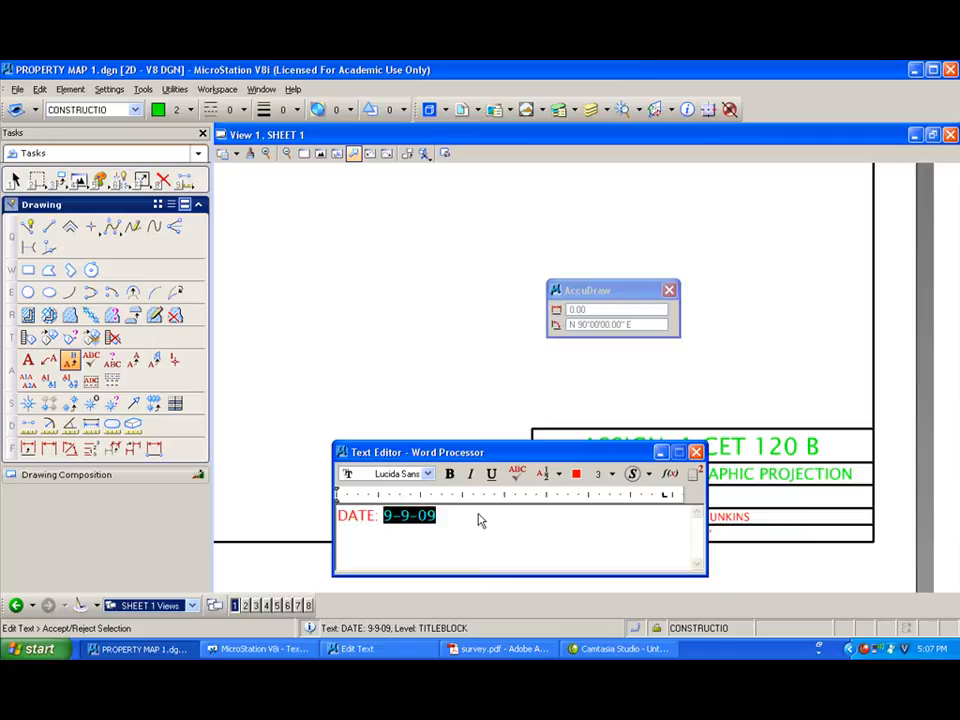
pyautogui.write('10')
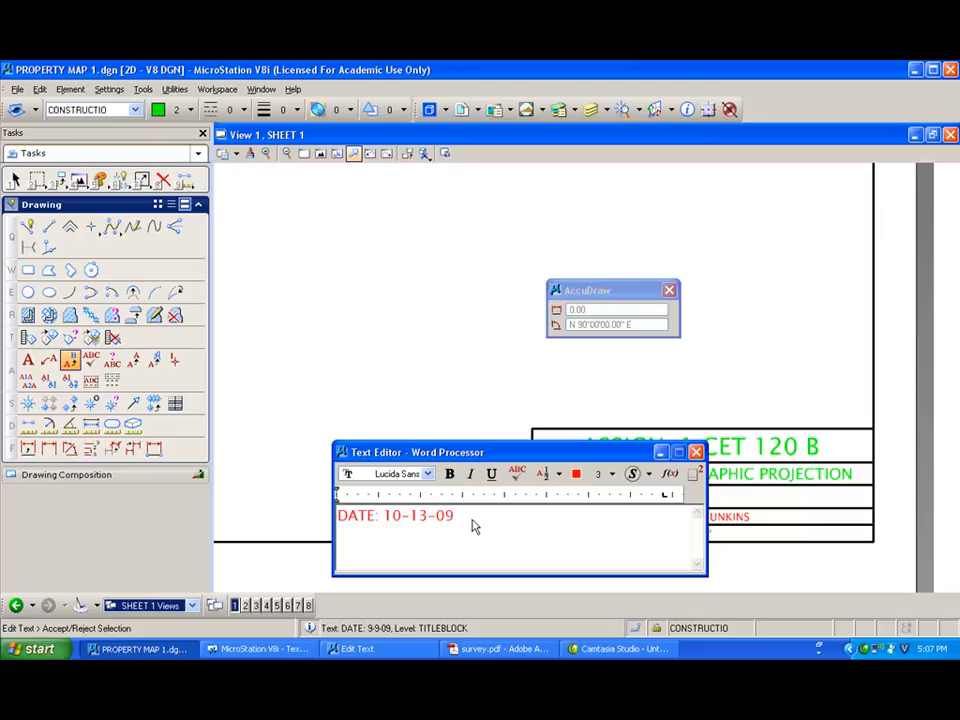
pyautogui.click(491, 384)
# Replace the title block heading "ASSIGN. 1 CET 120 B" with "SURVEY ASSIGNMENT 1"
pyautogui.click(677, 444)
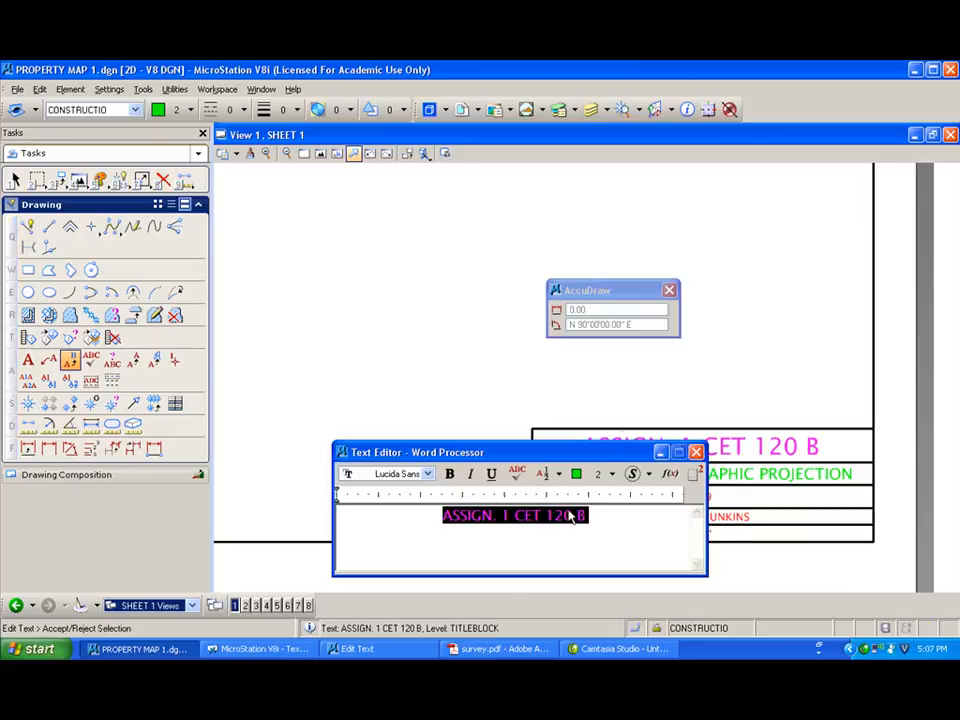
pyautogui.write('SURVEY ASS')
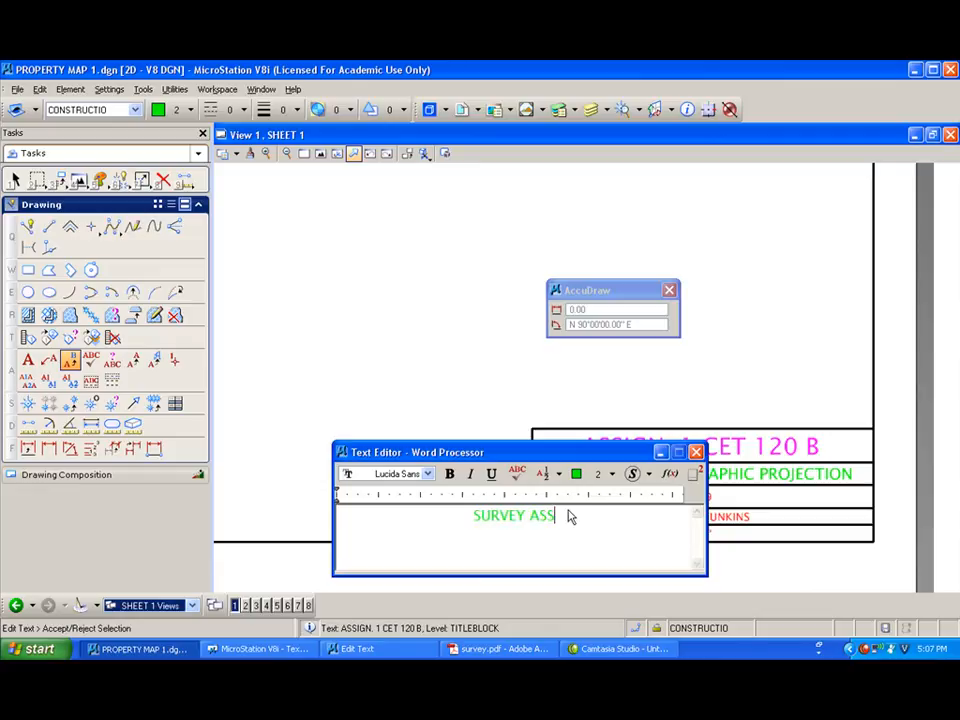
pyautogui.write('IGNMENT 1')
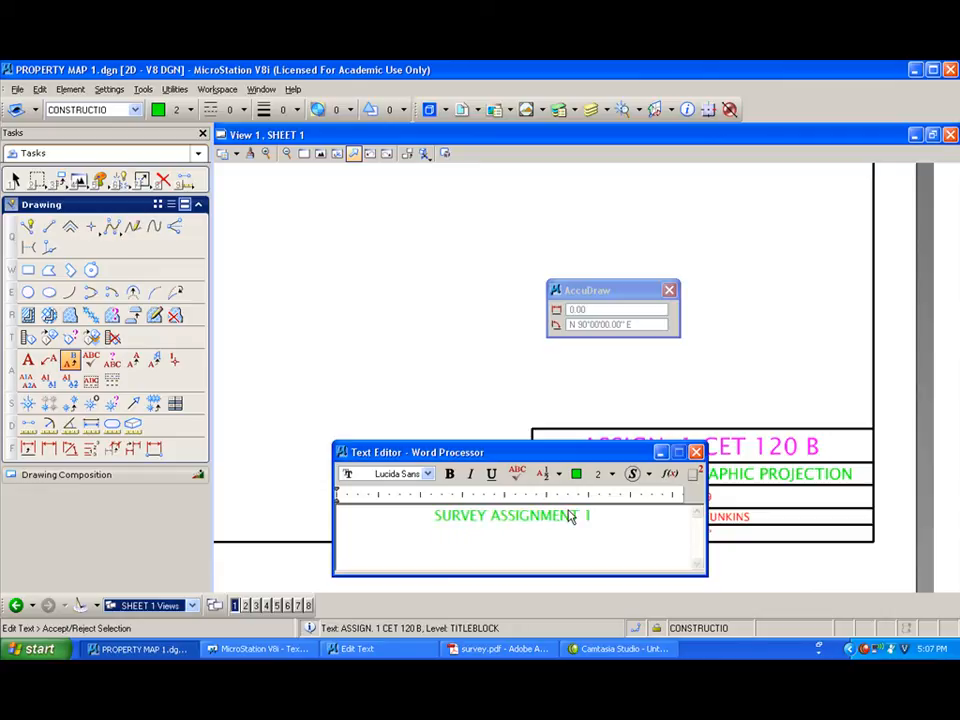
pyautogui.click(439, 336)
# Replace the title block subtitle "ORTHOGRAPHIC PROJECTION" with "BEARING ANGLES & DISTANCES"
pyautogui.click(670, 470)
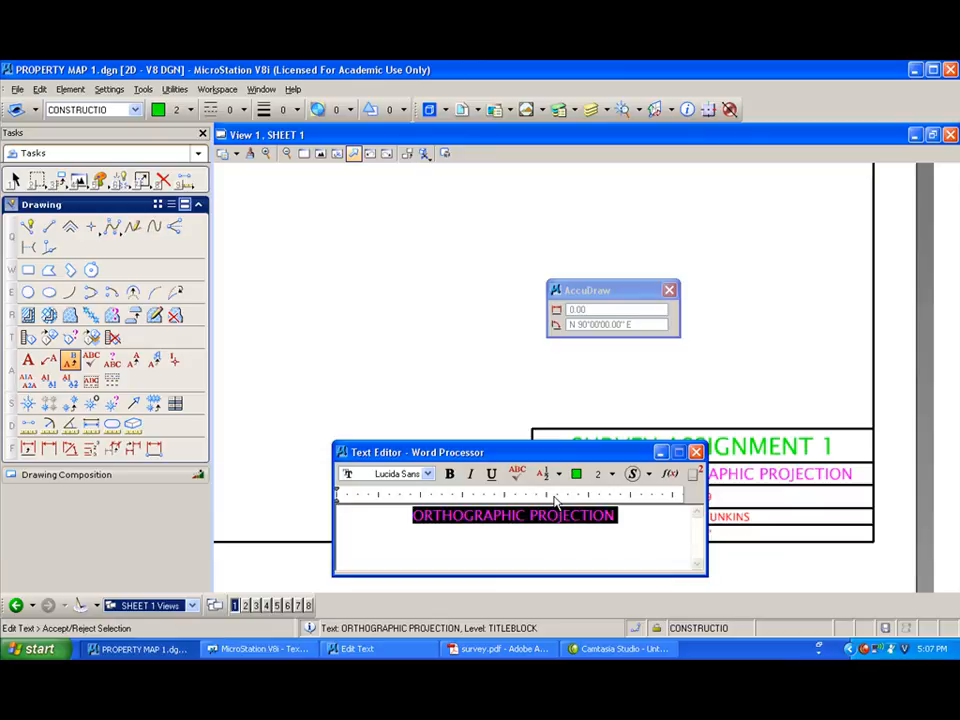
pyautogui.write('BEARING ')
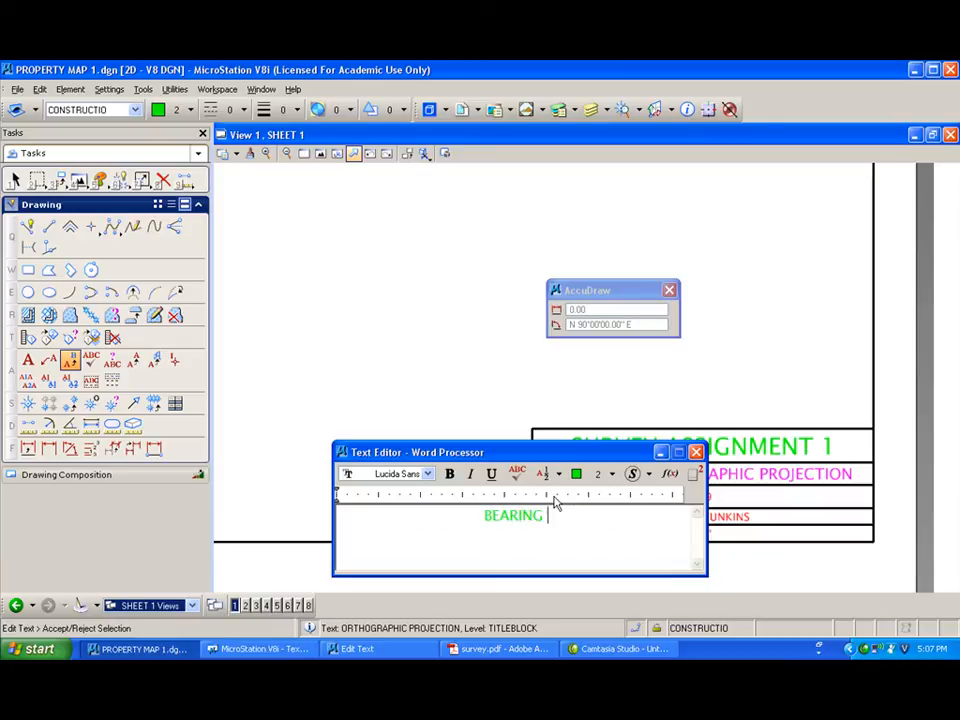
pyautogui.write('ANGLES')
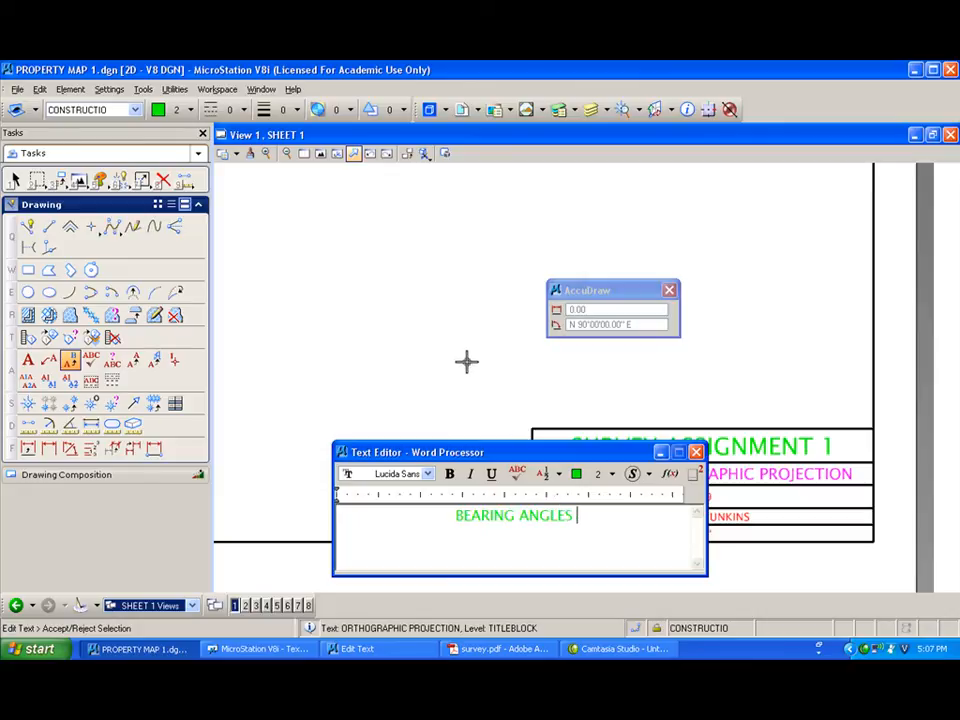
pyautogui.write(' & DI')
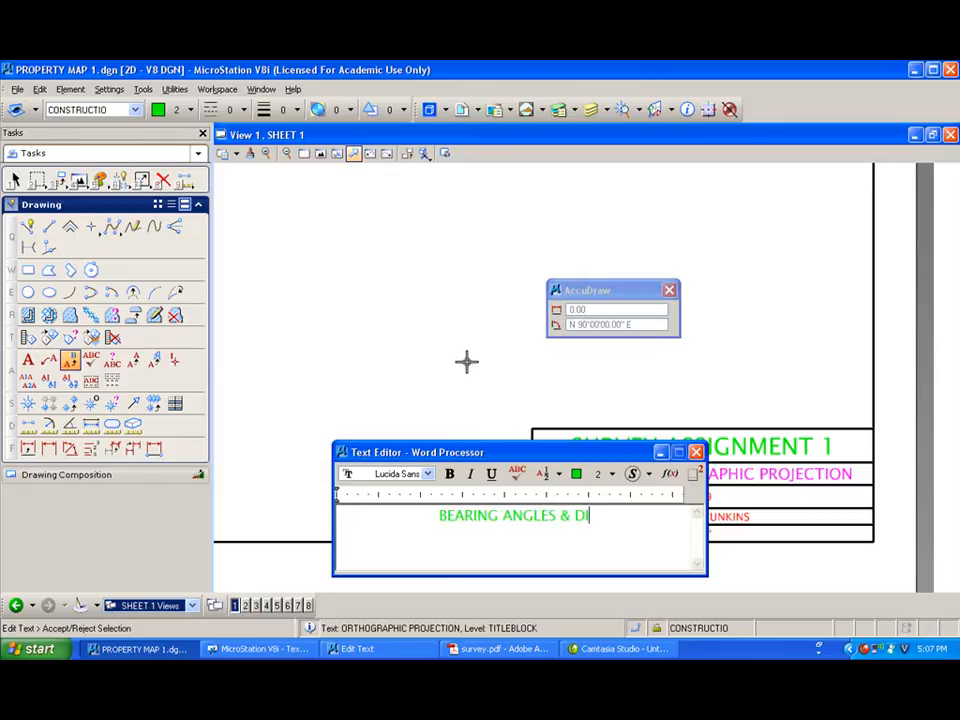
pyautogui.write('STANCES')
pyautogui.click(463, 360)
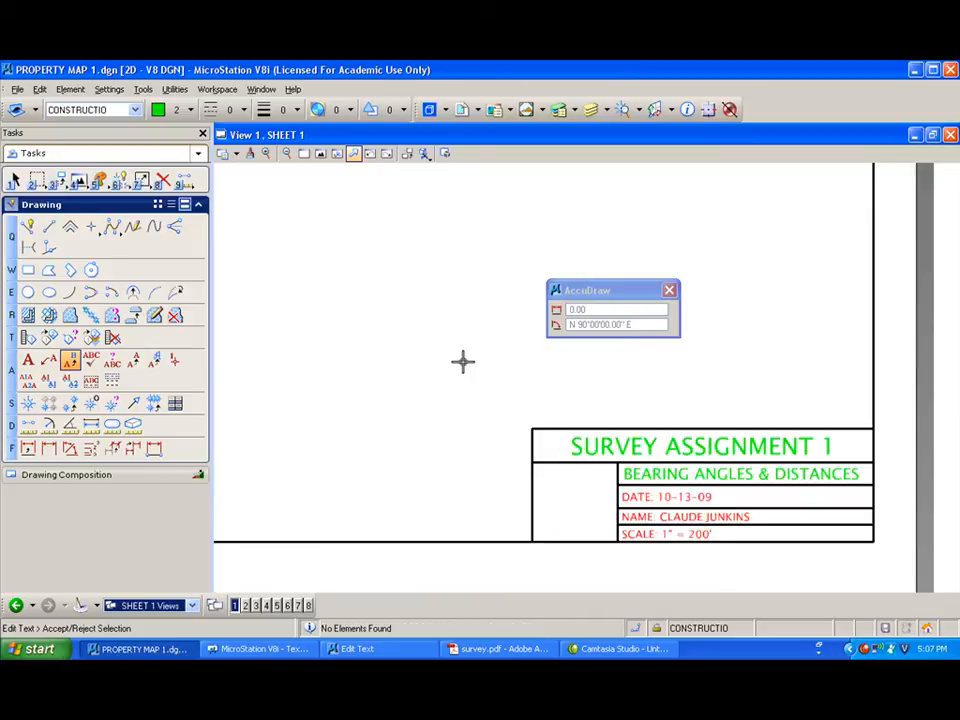
# Open the print setup and load the Bentley driver configuration PDF PRINTER CJ.pltcfg from G:\cet120a\utilities
pyautogui.click(321, 155)
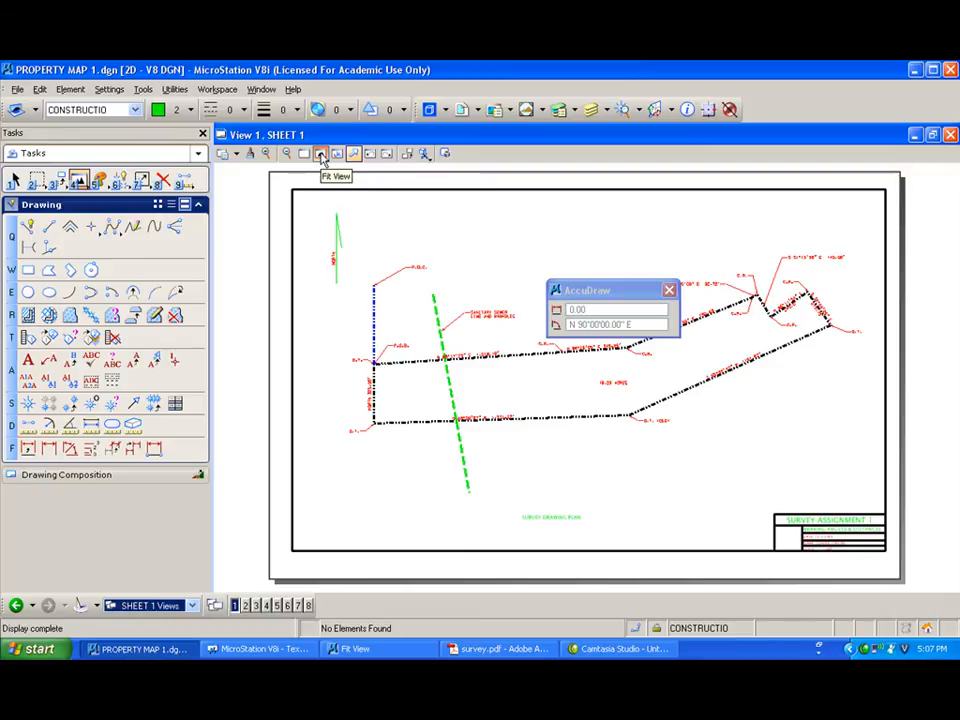
pyautogui.click(321, 155)
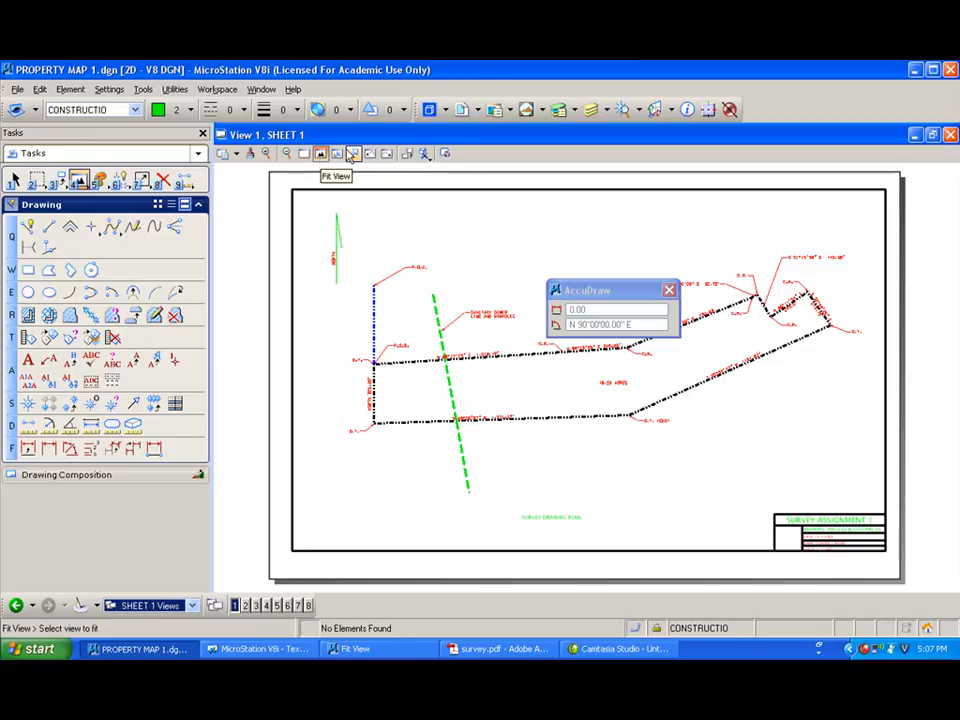
pyautogui.hotkey('ctrl', 'p')
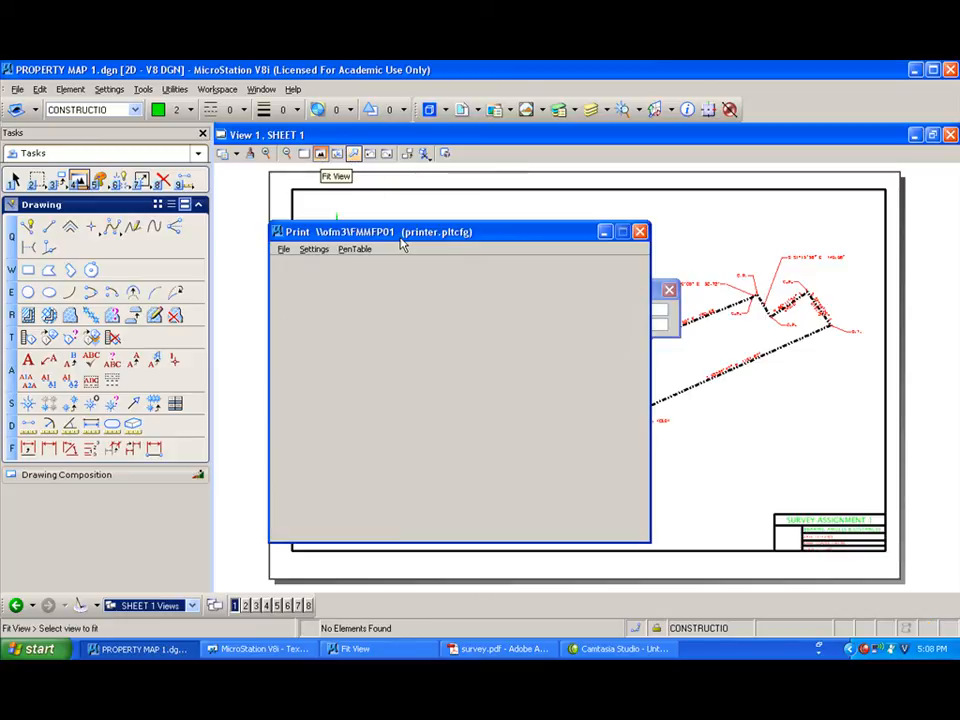
pyautogui.click(284, 249)
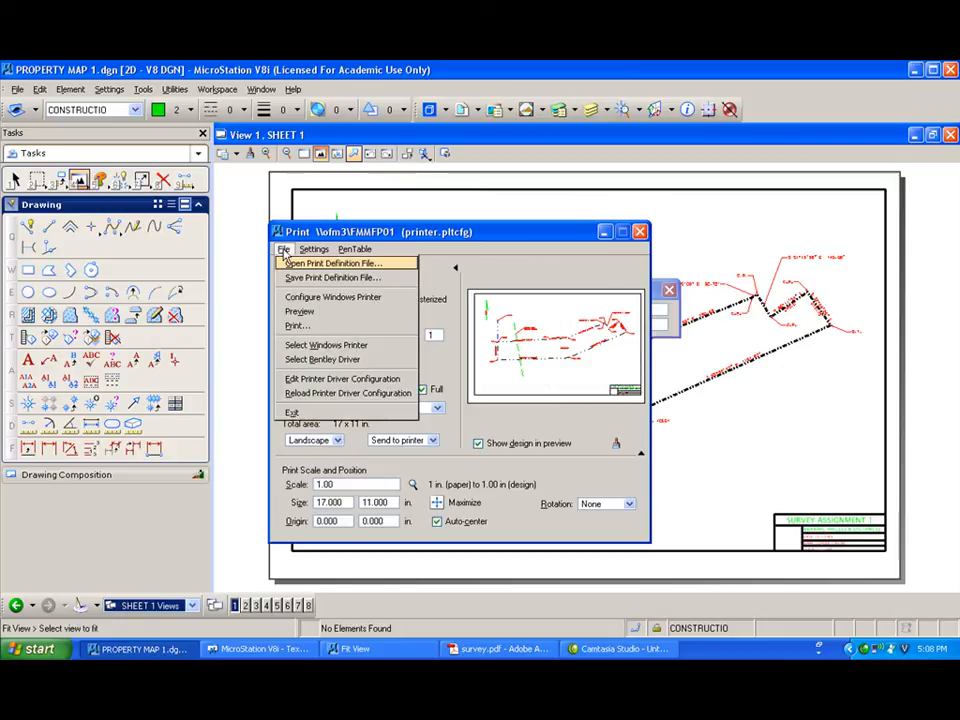
pyautogui.click(300, 359)
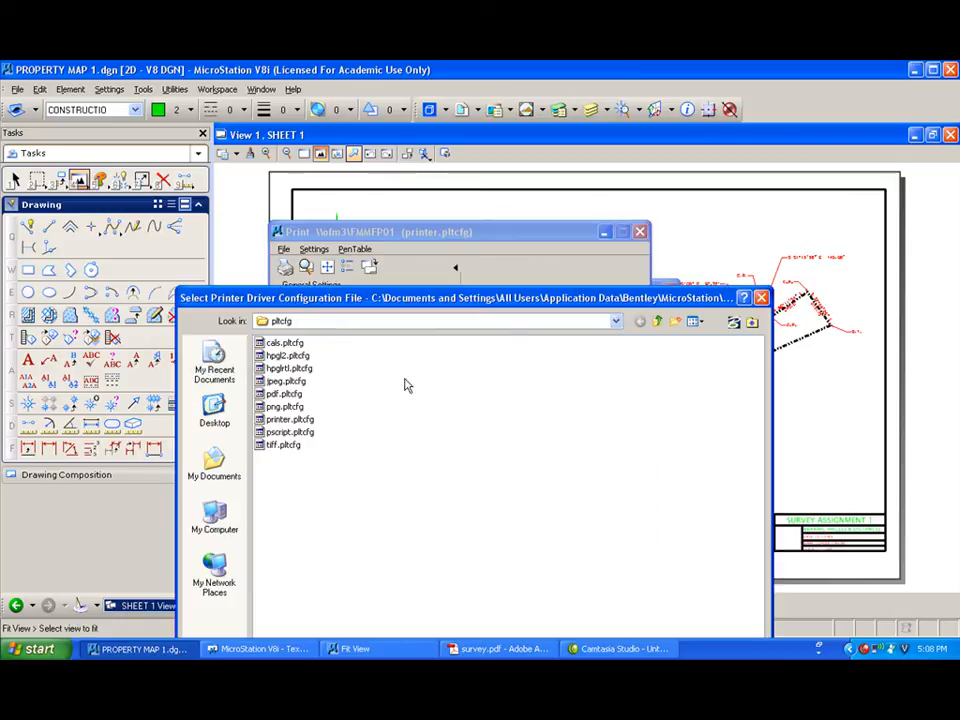
pyautogui.click(618, 322)
pyautogui.scroll(1, 381, 375)
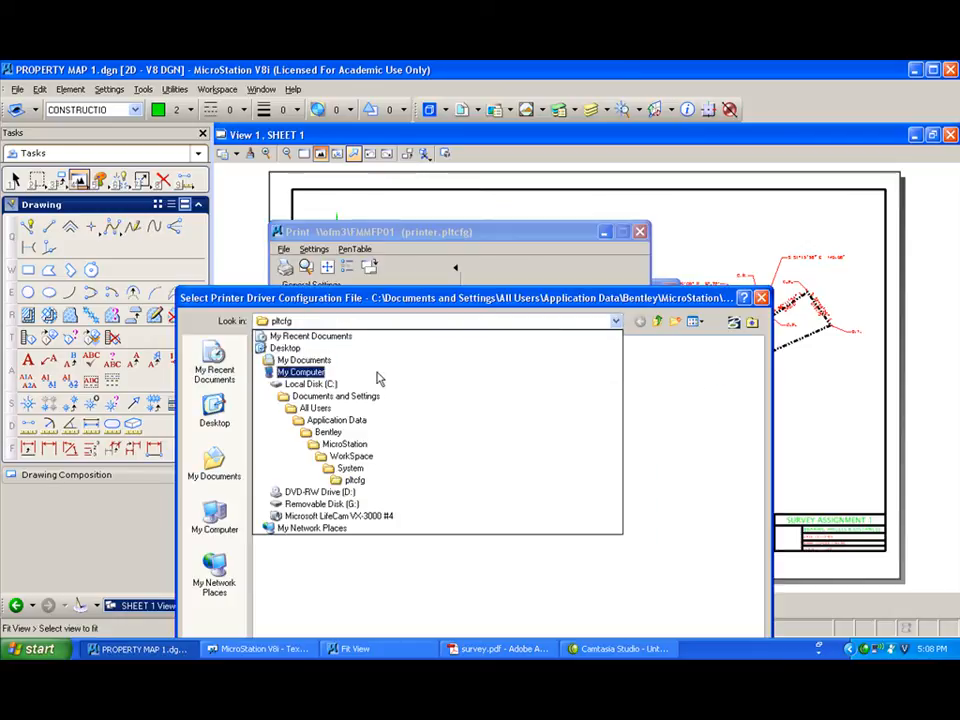
pyautogui.click(364, 386)
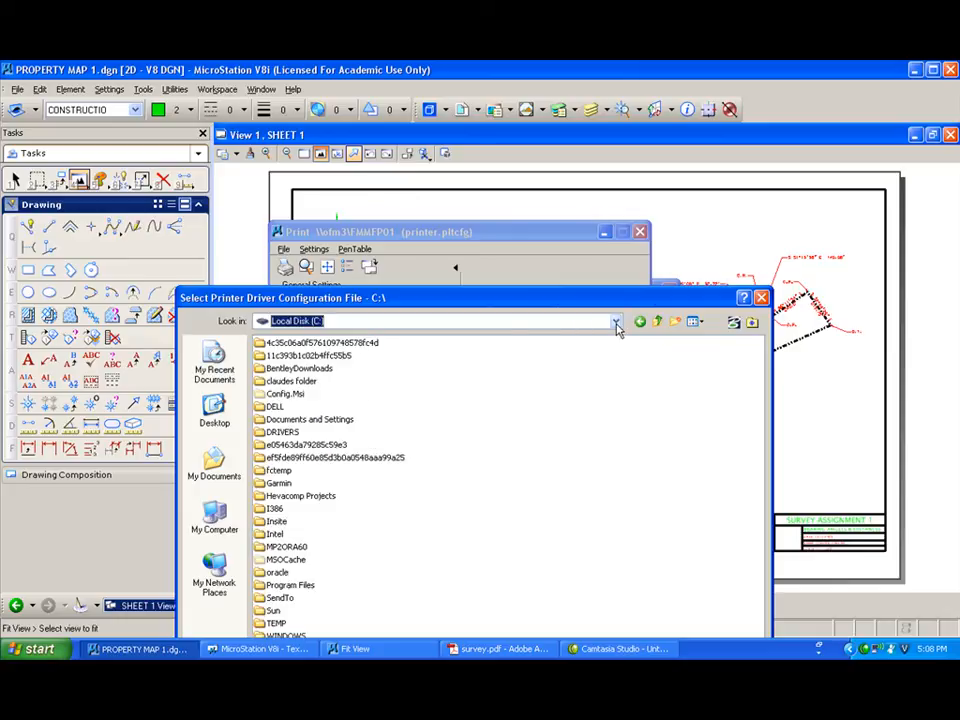
pyautogui.click(617, 322)
pyautogui.click(380, 404)
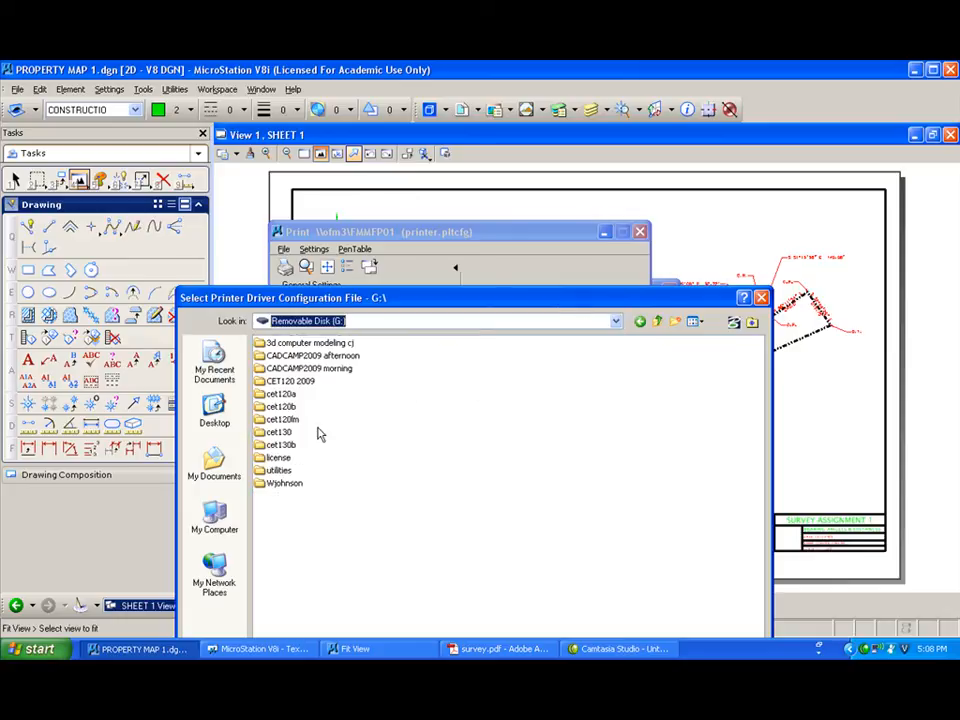
pyautogui.doubleClick(280, 394)
pyautogui.click(271, 396)
pyautogui.doubleClick(271, 396)
pyautogui.doubleClick(290, 342)
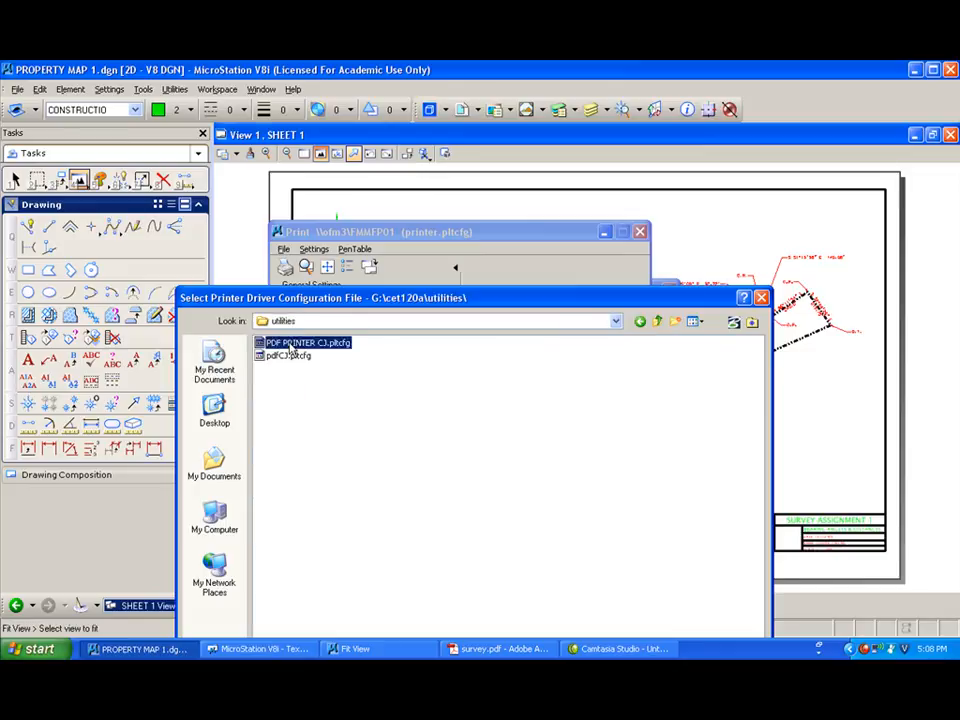
# Attach the pen table MYPENS CJ.tbl from G:\cet120b\utilities to the print setup
pyautogui.click(355, 249)
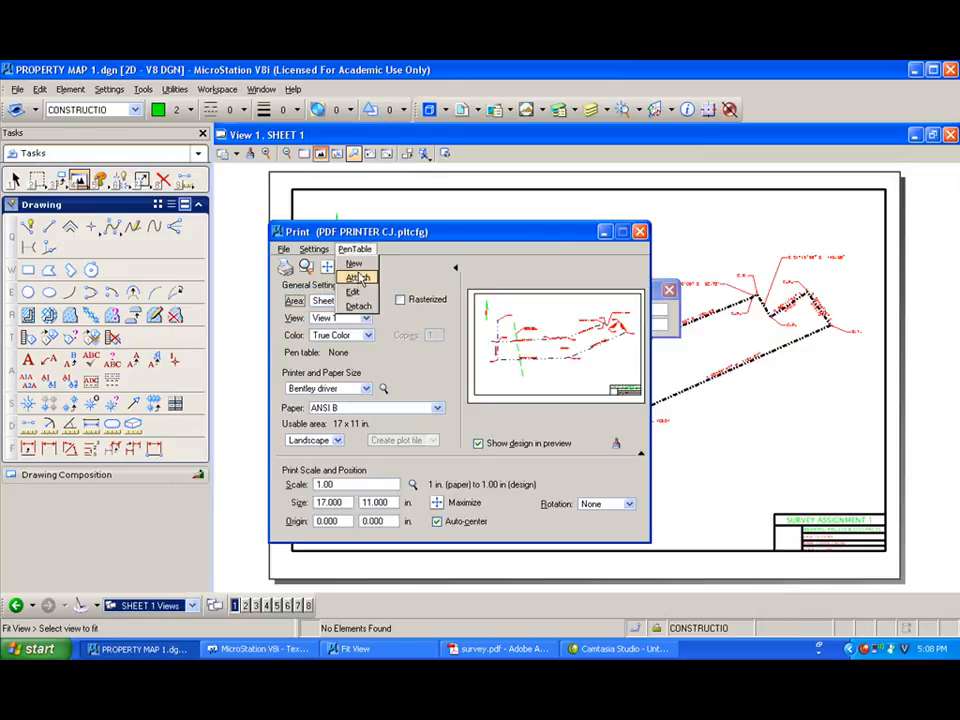
pyautogui.click(356, 277)
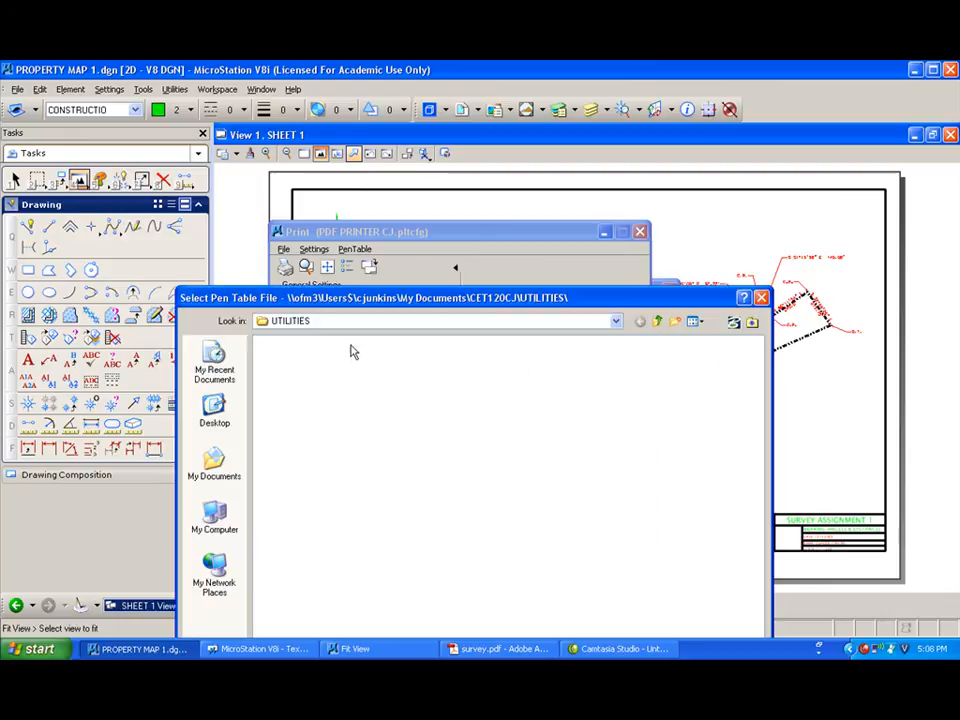
pyautogui.click(617, 322)
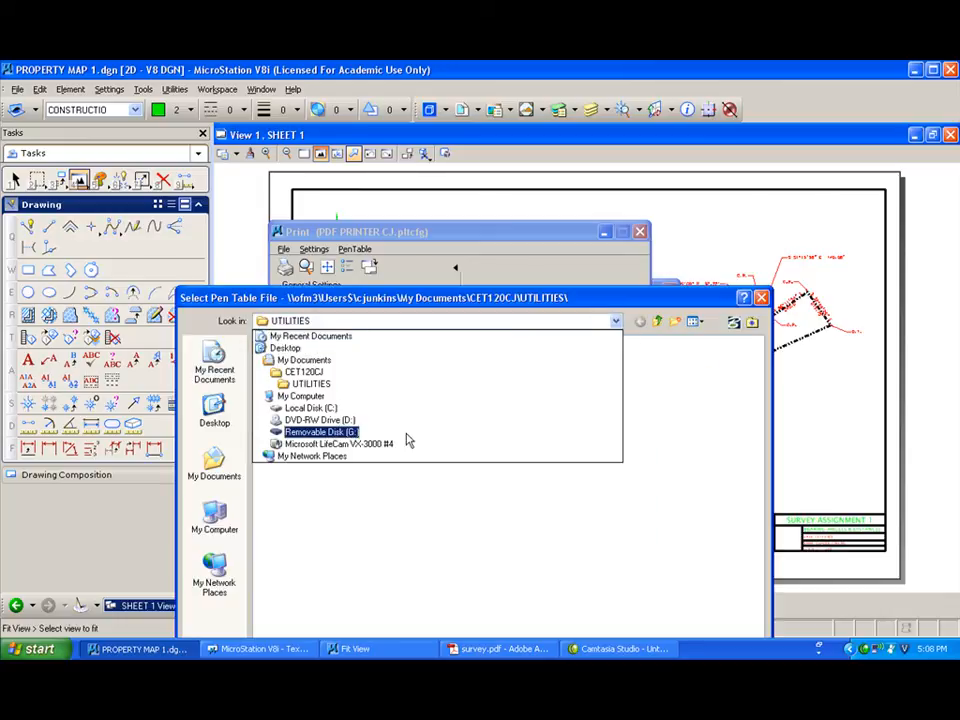
pyautogui.click(405, 432)
pyautogui.doubleClick(281, 407)
pyautogui.doubleClick(279, 393)
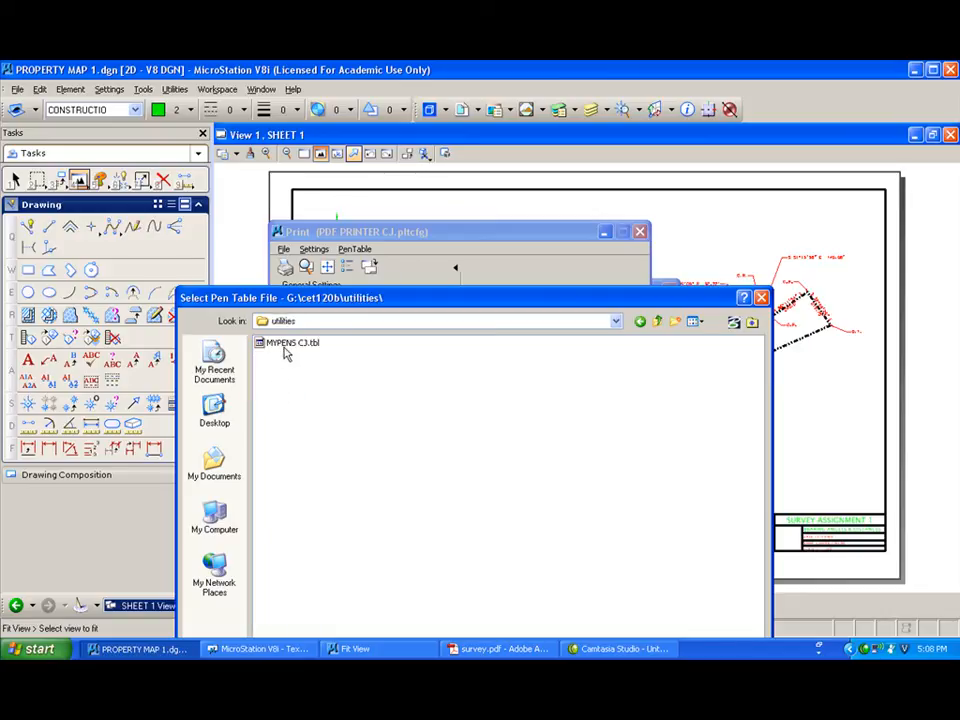
pyautogui.doubleClick(284, 343)
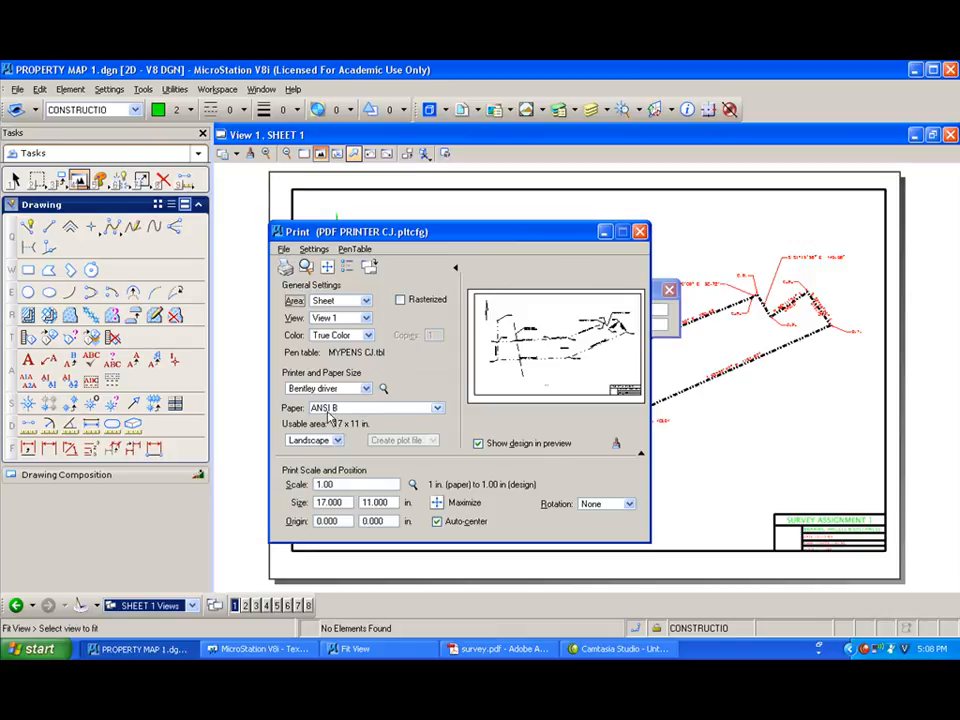
# Start printing the sheet and set the site survey folder on drive C as the save location
pyautogui.moveTo(364, 426)
pyautogui.click(285, 268)
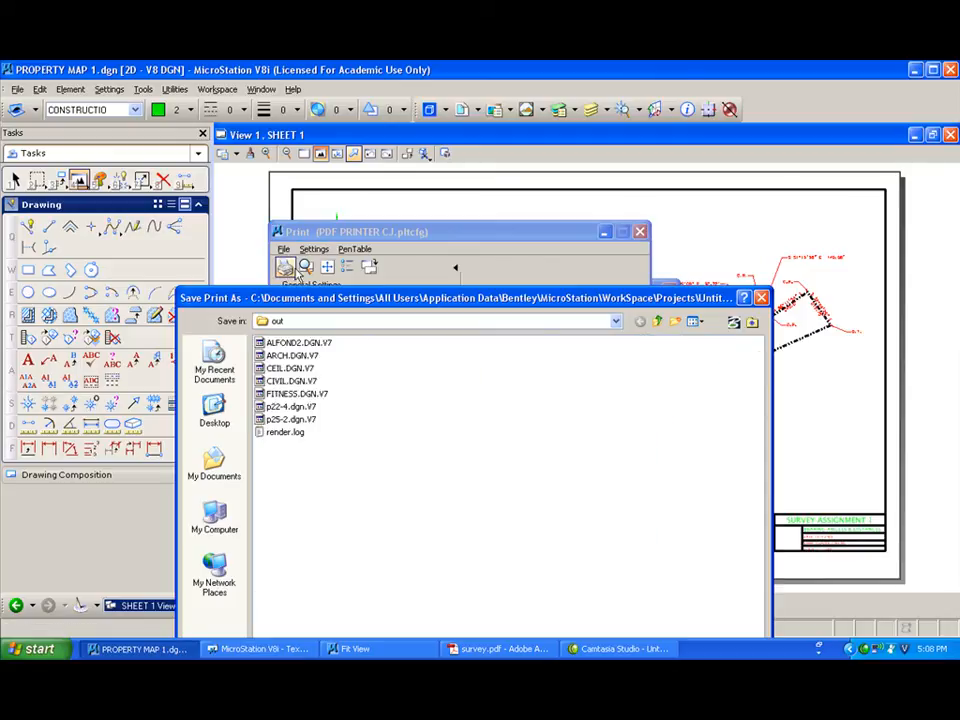
pyautogui.click(615, 322)
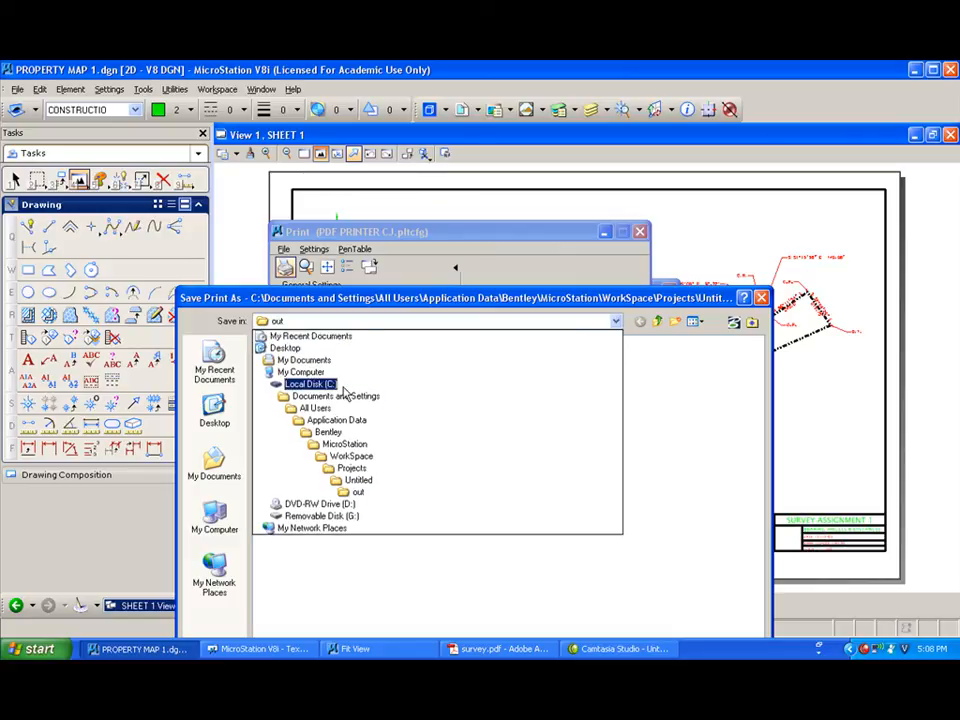
pyautogui.click(343, 393)
pyautogui.click(343, 393)
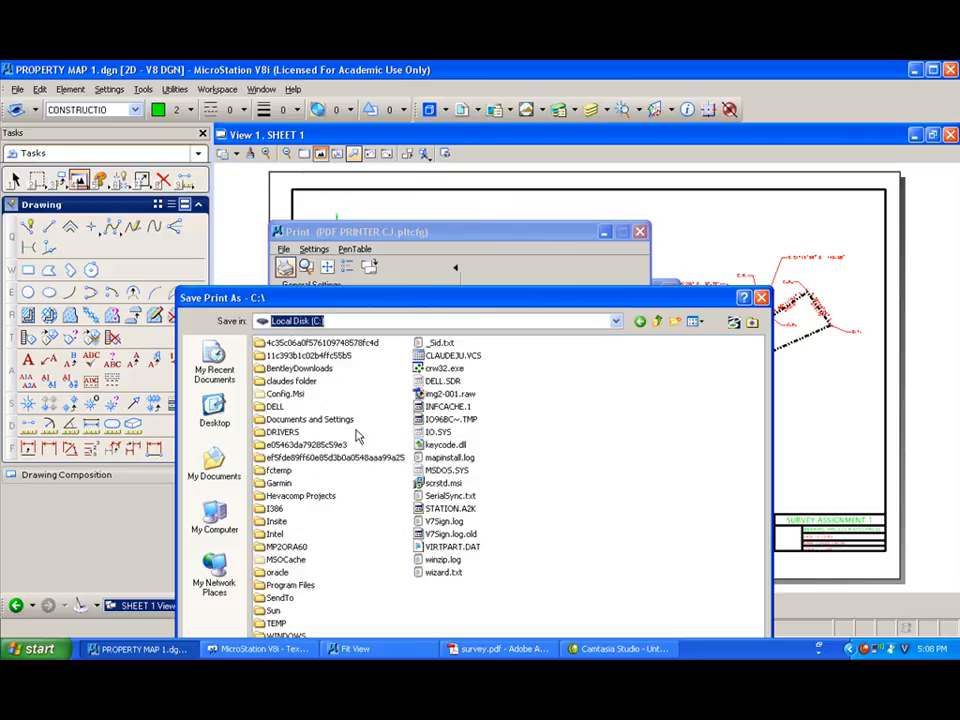
pyautogui.doubleClick(296, 385)
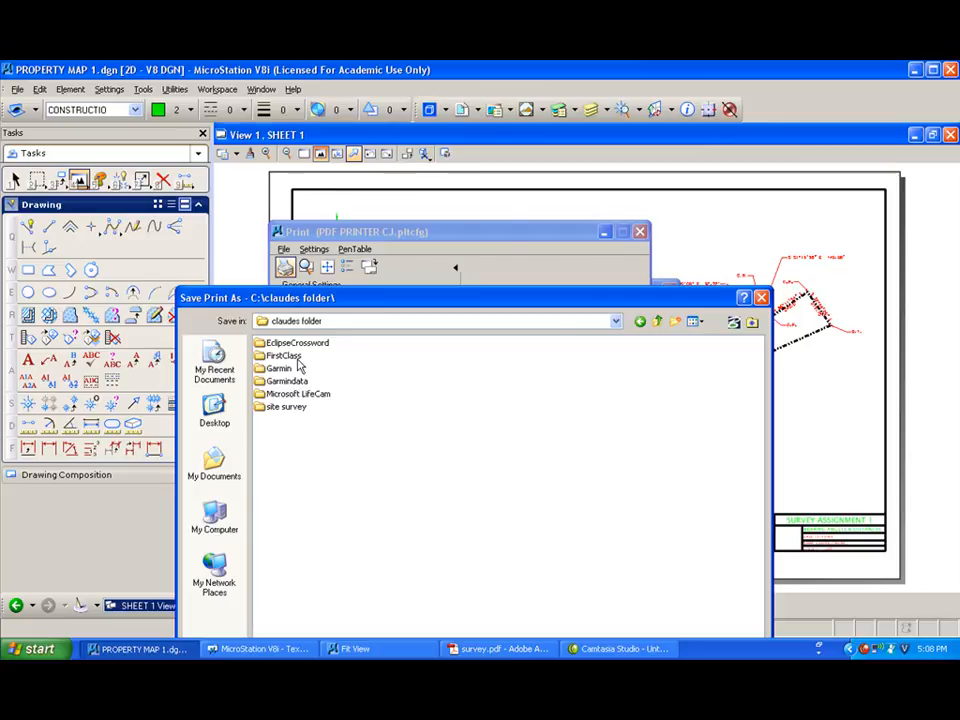
pyautogui.click(287, 409)
pyautogui.doubleClick(286, 408)
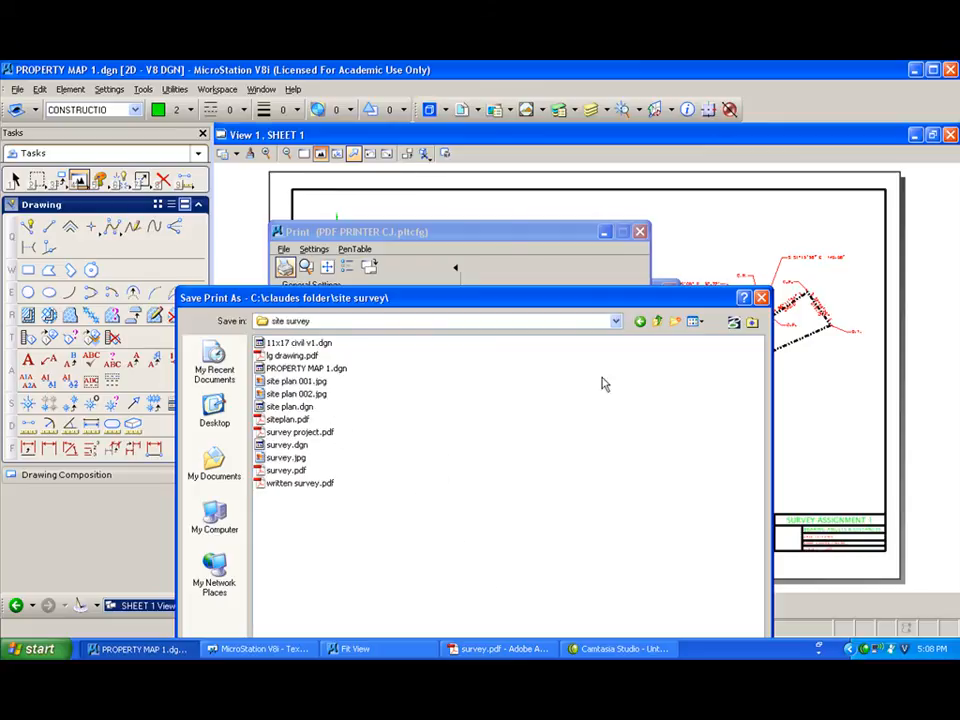
# Save the print output as PROPERTY MAP CJ.pdf
pyautogui.moveTo(628, 299); pyautogui.dragTo(606, 156)
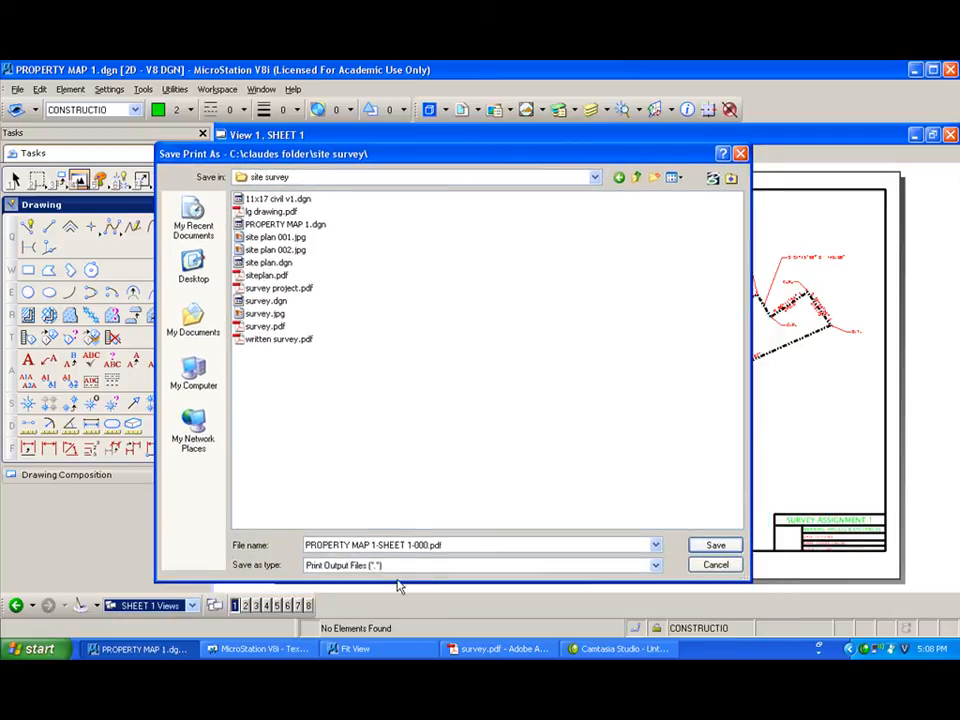
pyautogui.click(364, 545)
pyautogui.click(372, 545)
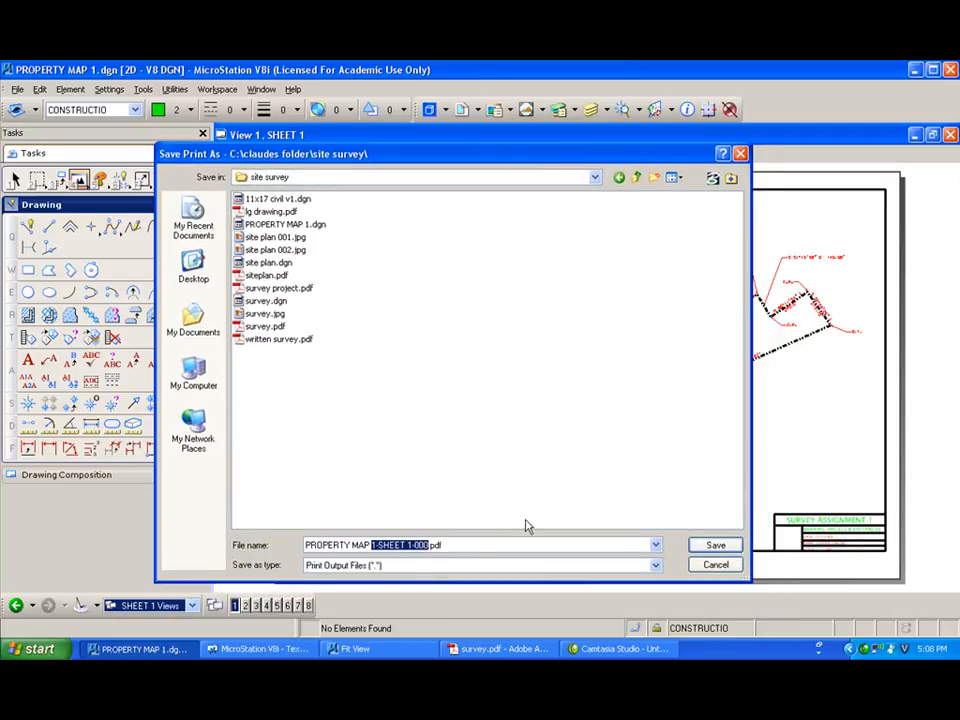
pyautogui.write('CJ')
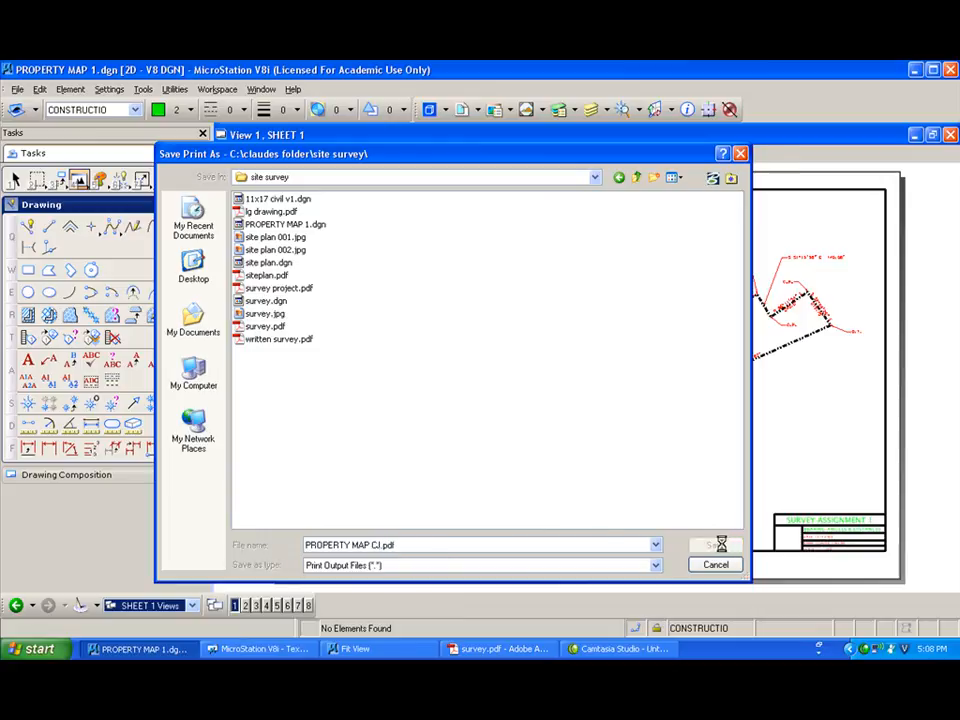
pyautogui.click(729, 550)
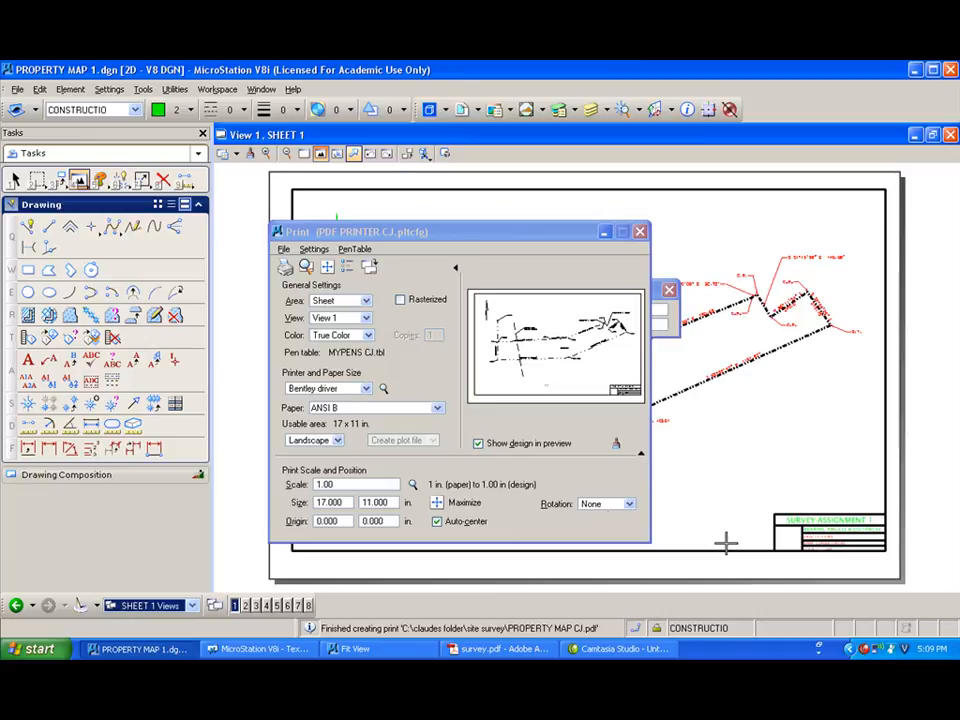
# Switch to Adobe Acrobat, open PROPERTY MAP CJ.pdf from the site survey folder and examine the bearing labels near the sewer line
pyautogui.click(505, 648)
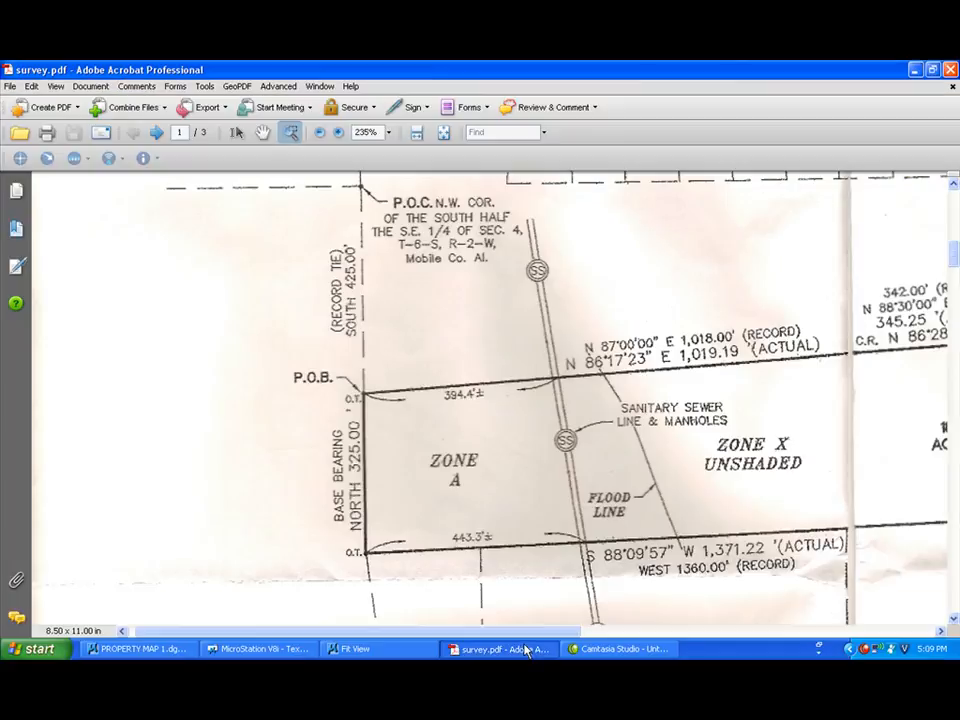
pyautogui.click(9, 86)
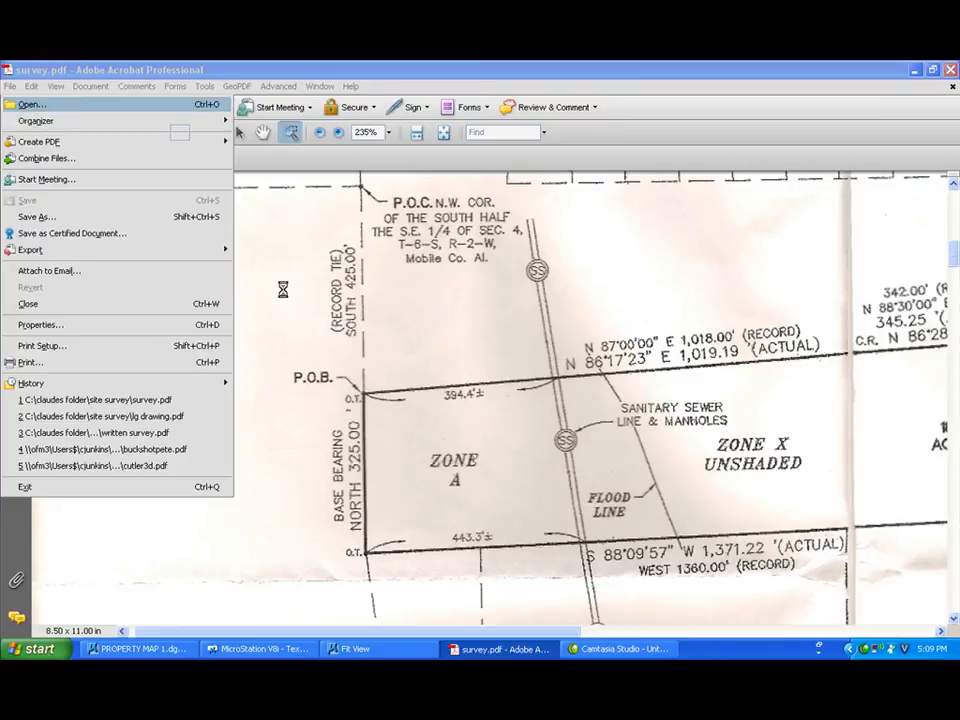
pyautogui.click(30, 105)
pyautogui.doubleClick(316, 376)
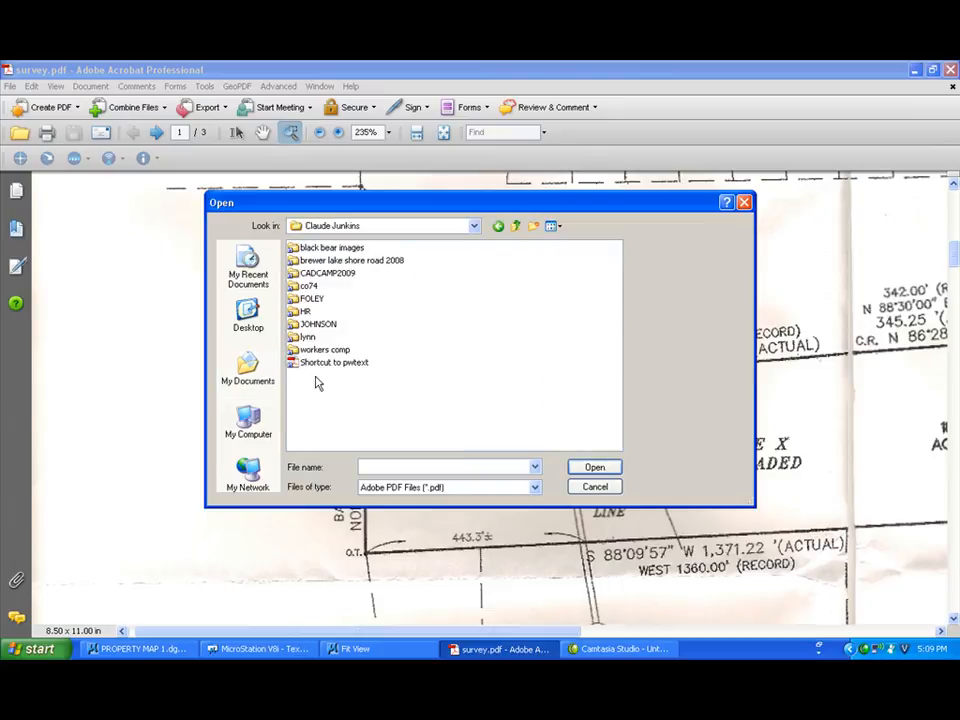
pyautogui.click(471, 229)
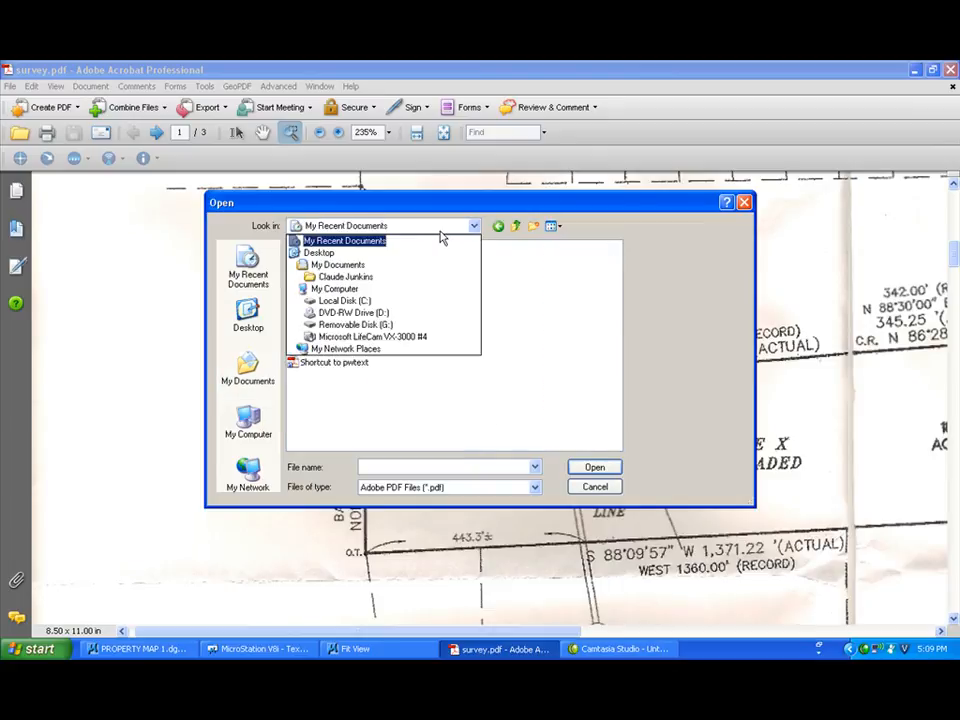
pyautogui.click(360, 298)
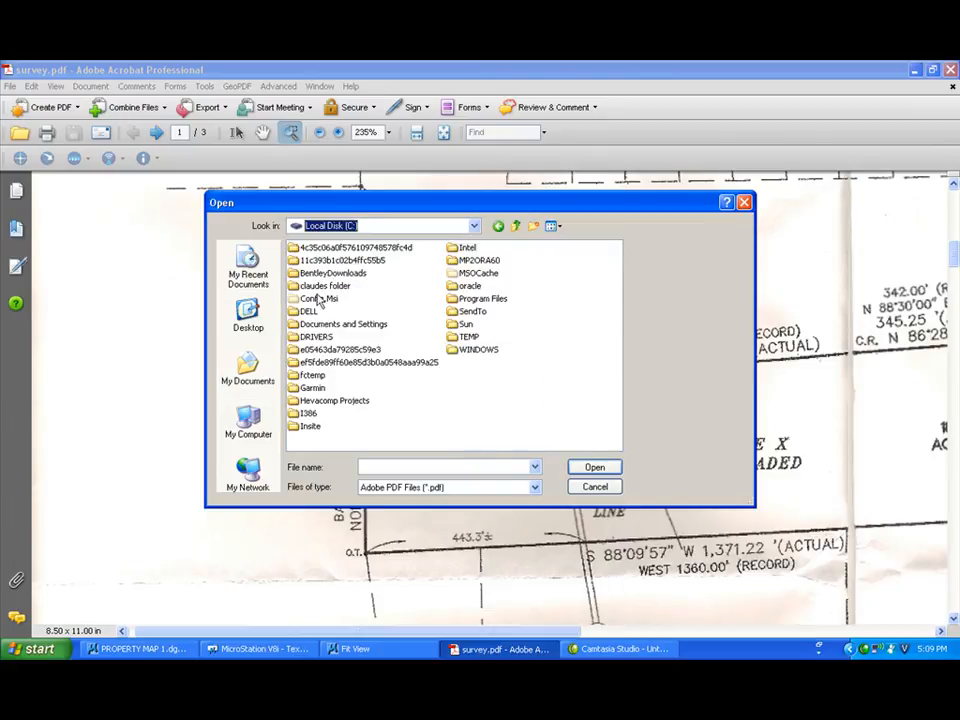
pyautogui.doubleClick(318, 286)
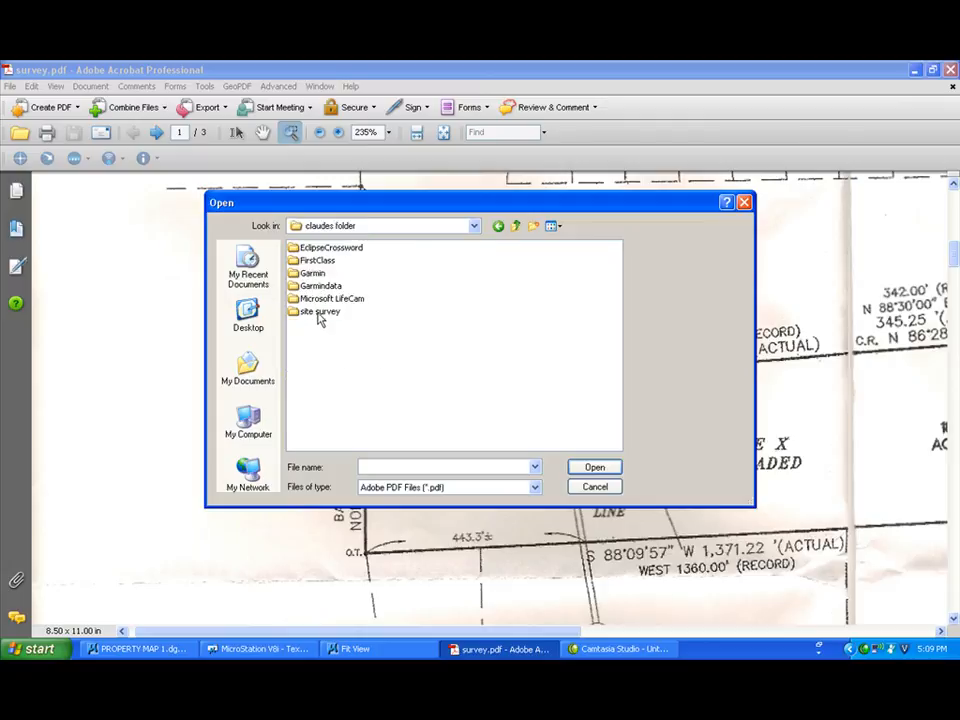
pyautogui.doubleClick(320, 312)
pyautogui.doubleClick(335, 260)
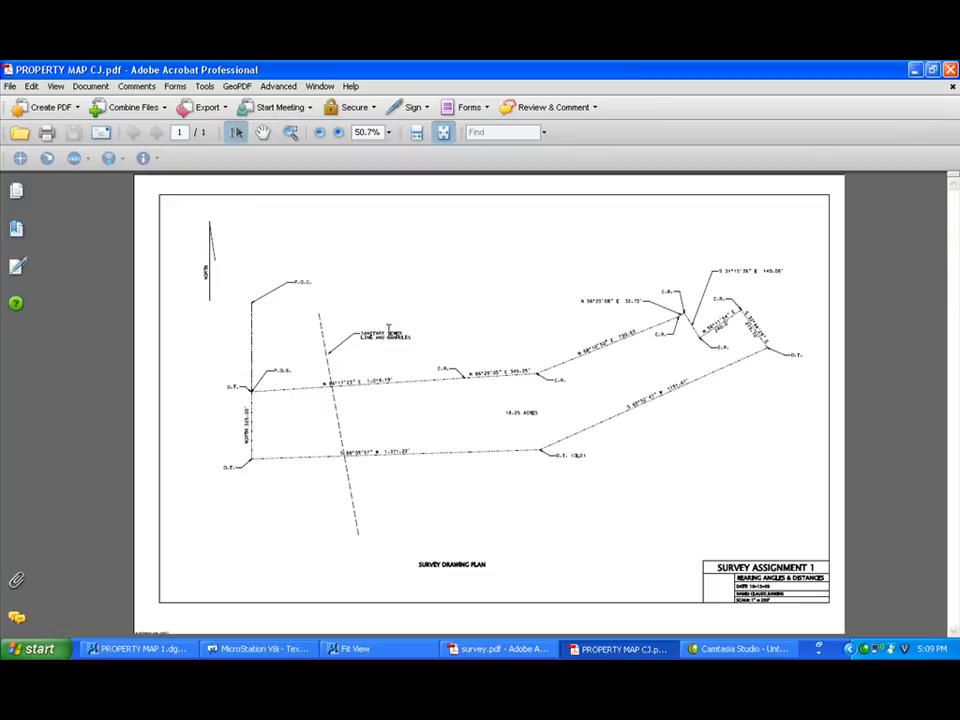
pyautogui.click(291, 132)
pyautogui.moveTo(217, 491); pyautogui.dragTo(370, 355)
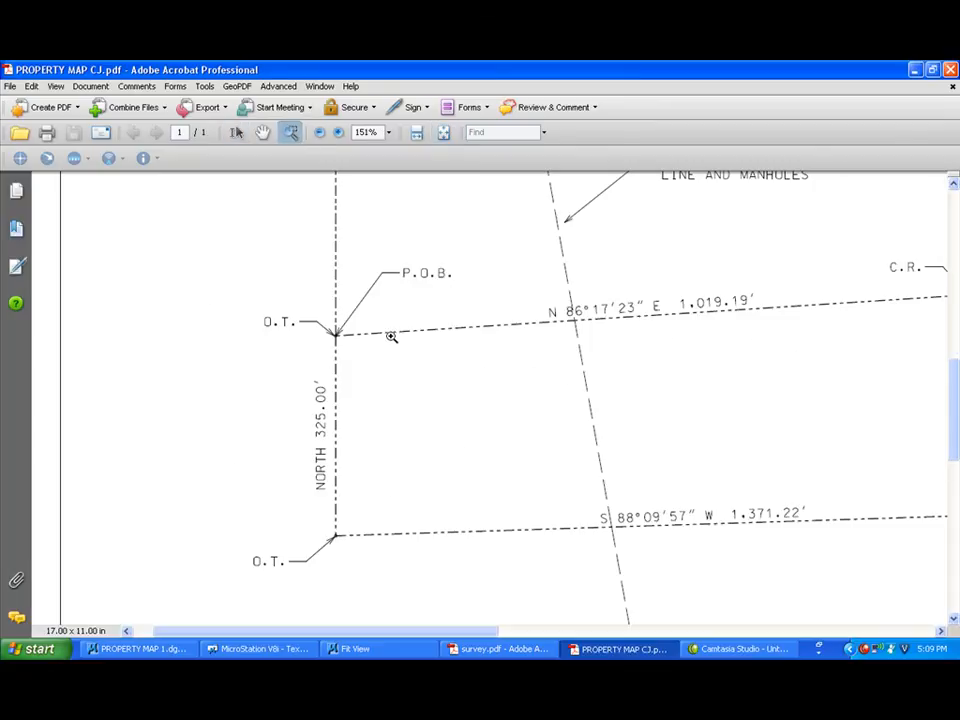
pyautogui.moveTo(258, 566)
pyautogui.mouseDown()
pyautogui.moveTo(716, 285)
pyautogui.moveTo(730, 247)
pyautogui.mouseUp()
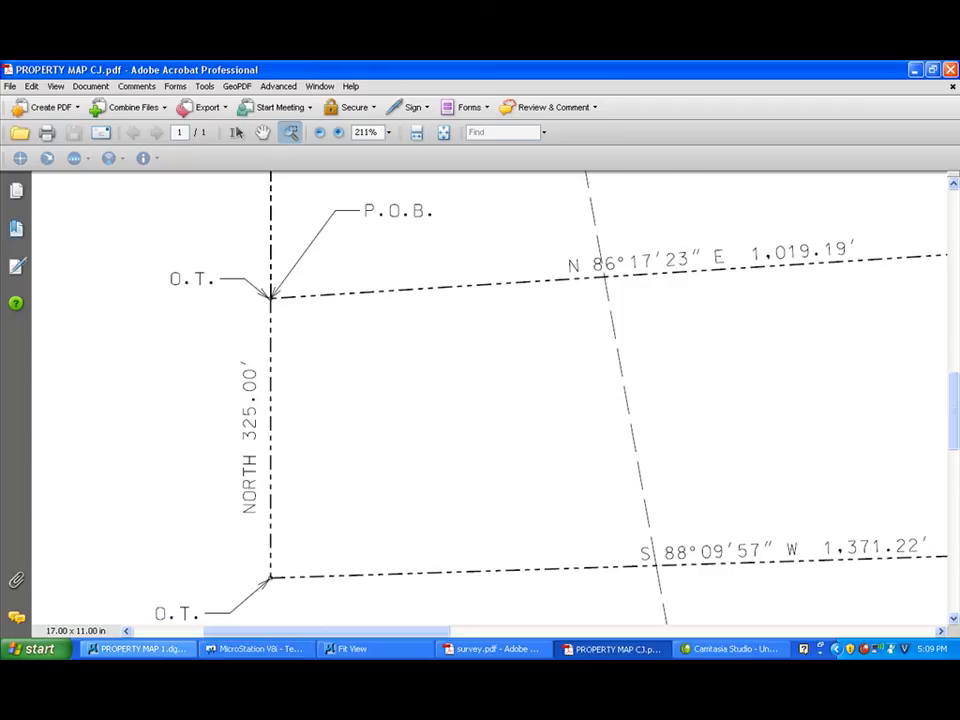
# Back in MicroStation, close the print setup and move the N 86°17'23" E label about 0.24 east, clear of the sewer line
pyautogui.click(175, 654)
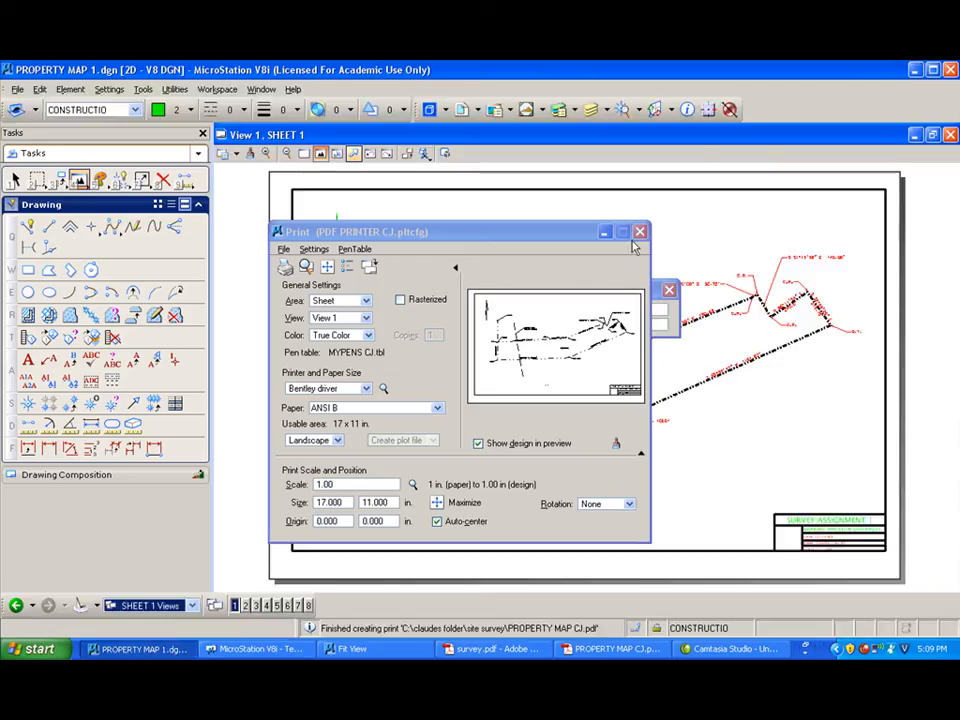
pyautogui.click(640, 231)
pyautogui.scroll(7, 476, 343)
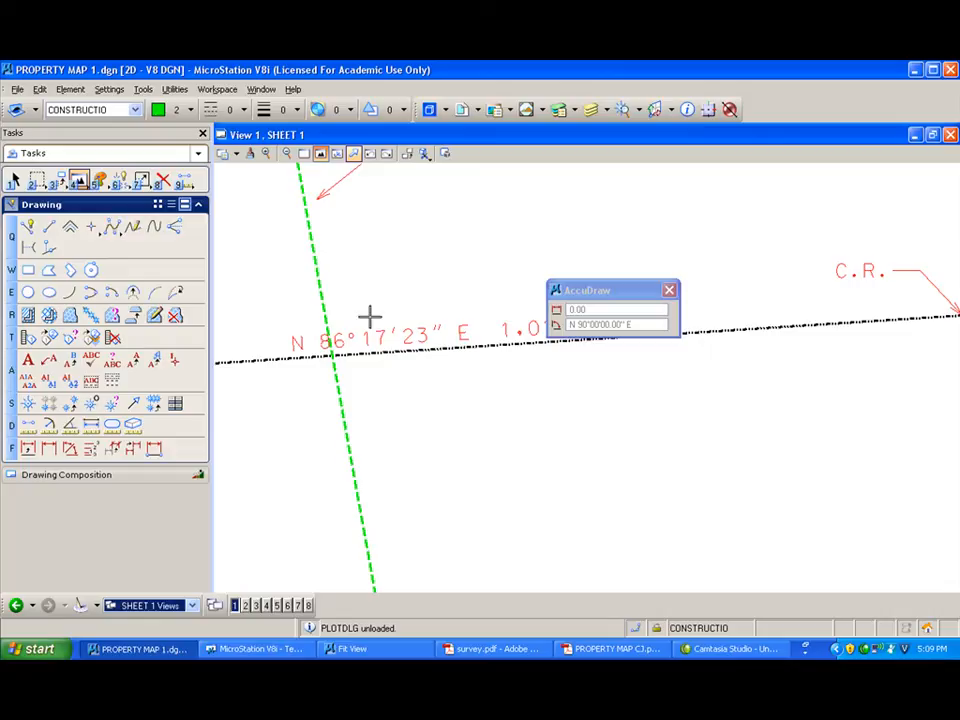
pyautogui.click(60, 180)
pyautogui.click(296, 343)
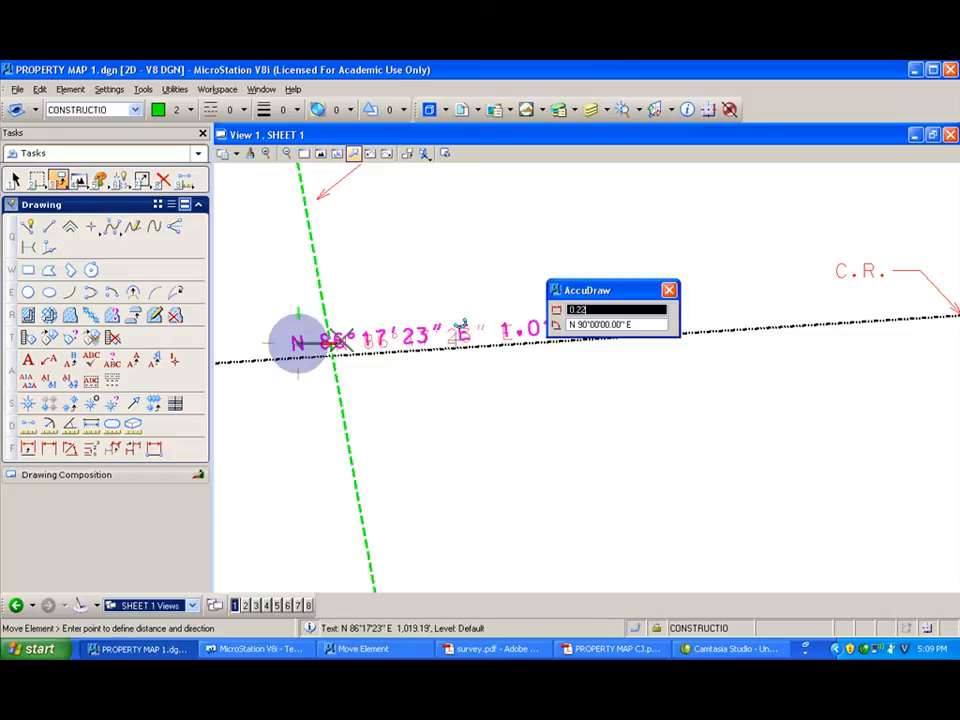
pyautogui.scroll(1, 470, 328)
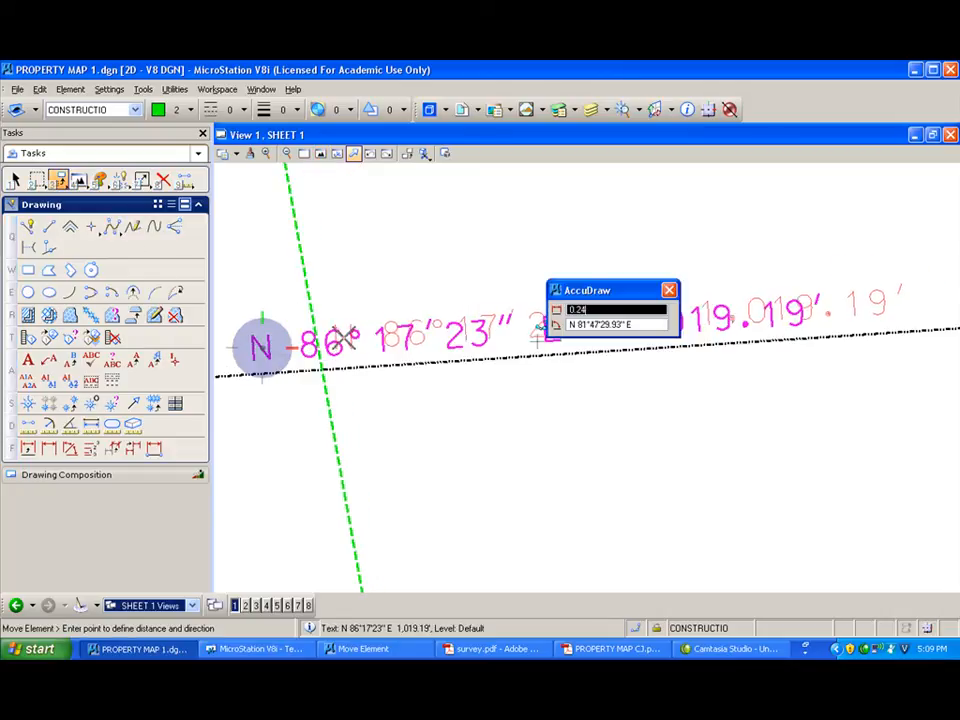
pyautogui.click(343, 337)
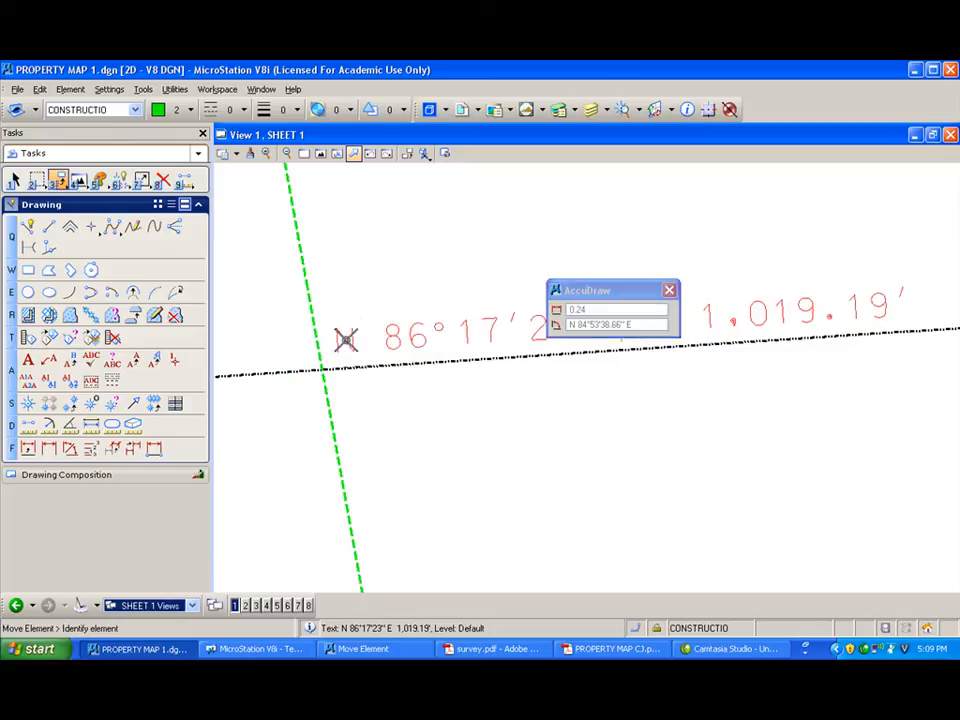
# Move the S 88°09'57" W label about 0.14 east, clear of the green dashed sewer line
pyautogui.scroll(-3, 345, 315)
pyautogui.scroll(3, 340, 320)
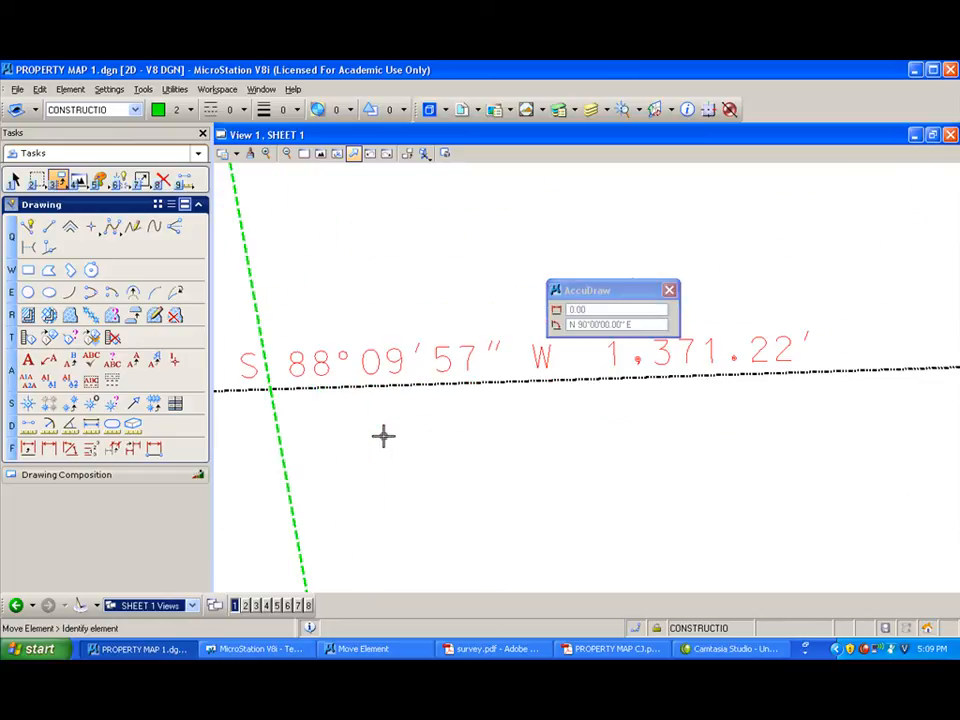
pyautogui.click(336, 373)
pyautogui.click(378, 370)
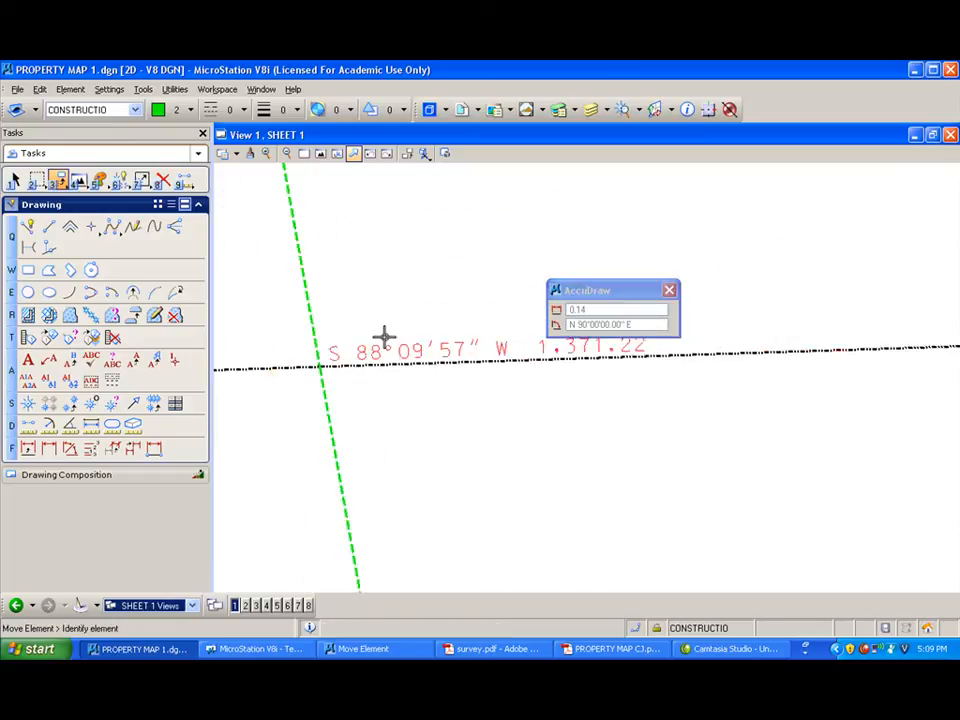
# Check the remaining bearing and distance labels along the property boundary for overlaps
pyautogui.scroll(-3, 386, 336)
pyautogui.scroll(-3, 444, 285)
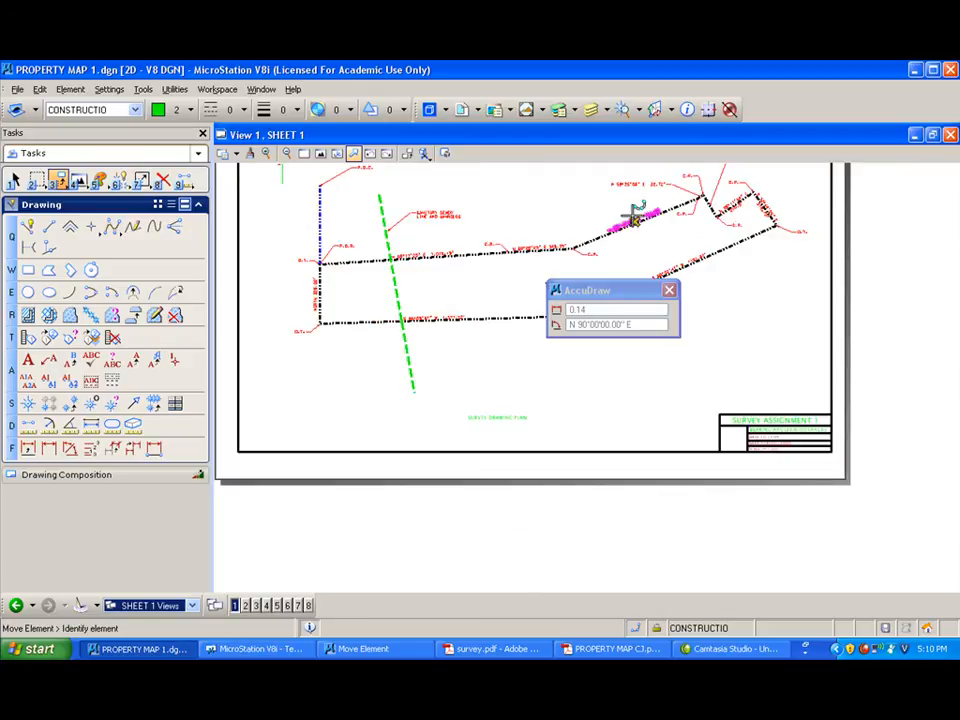
pyautogui.scroll(4, 745, 195)
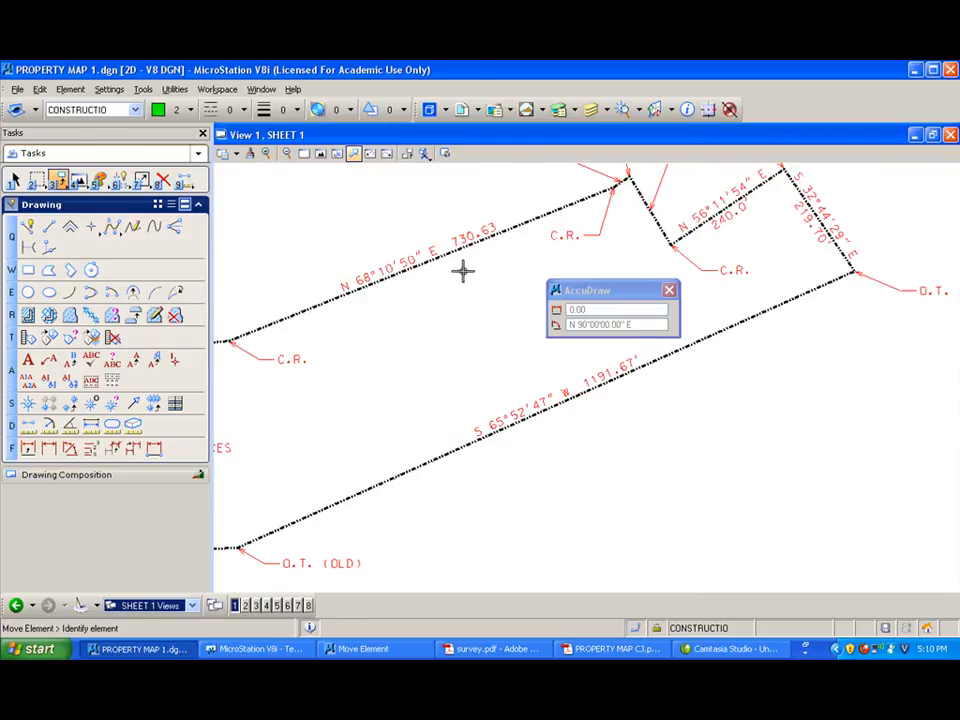
pyautogui.scroll(-3, 465, 268)
pyautogui.scroll(2, 557, 386)
pyautogui.scroll(-2, 557, 388)
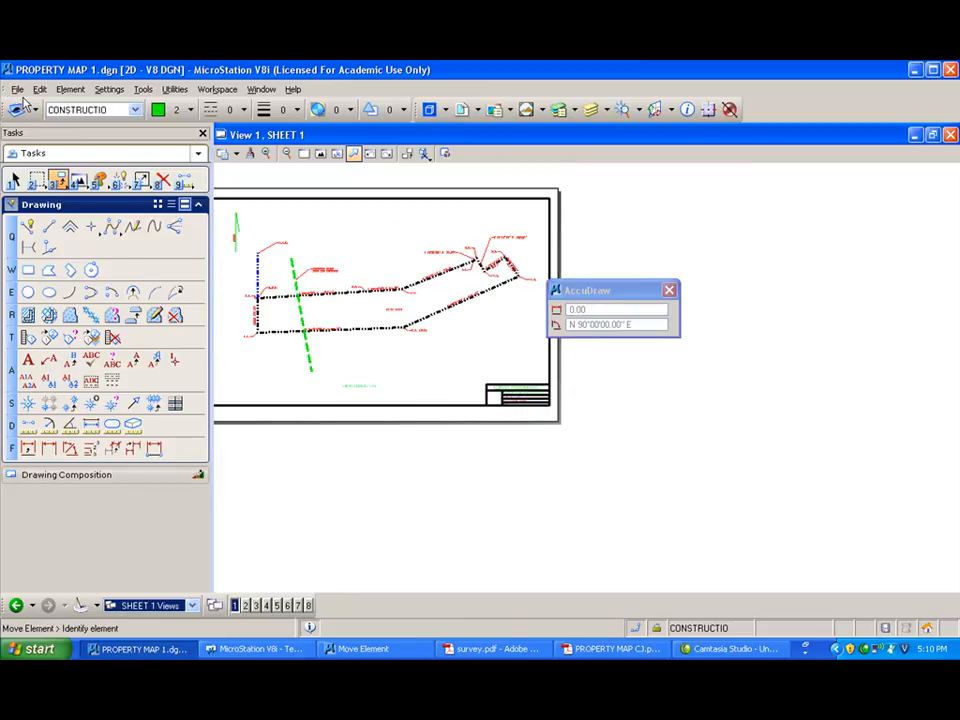
# Switch to PROPERTY MAP CJ.pdf in Adobe Acrobat, review the labels near the sewer line and view the whole page
pyautogui.click(499, 649)
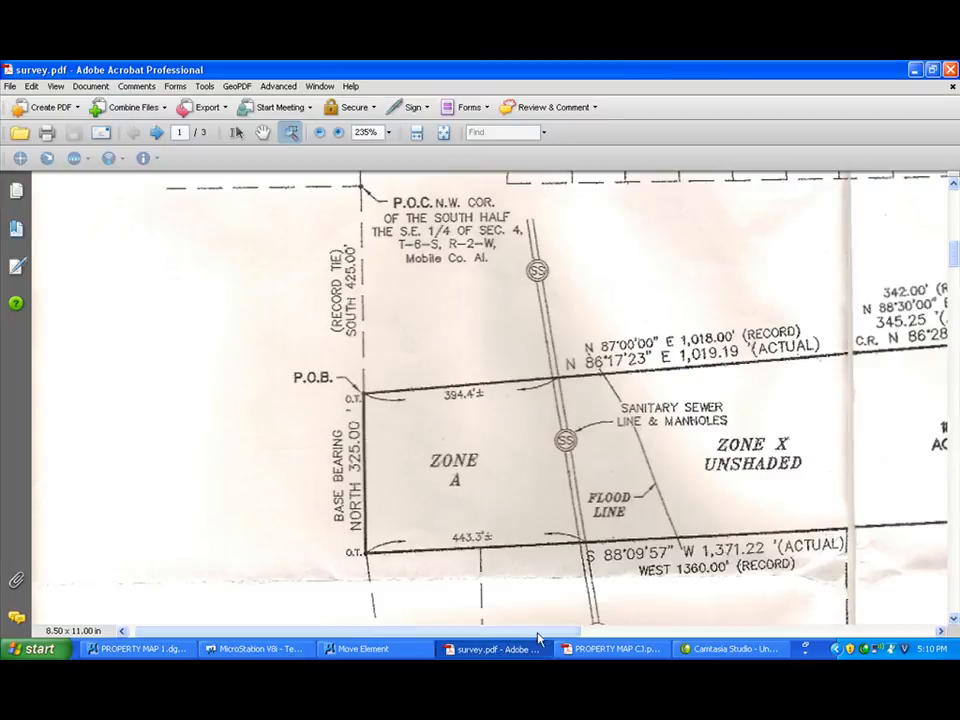
pyautogui.click(601, 650)
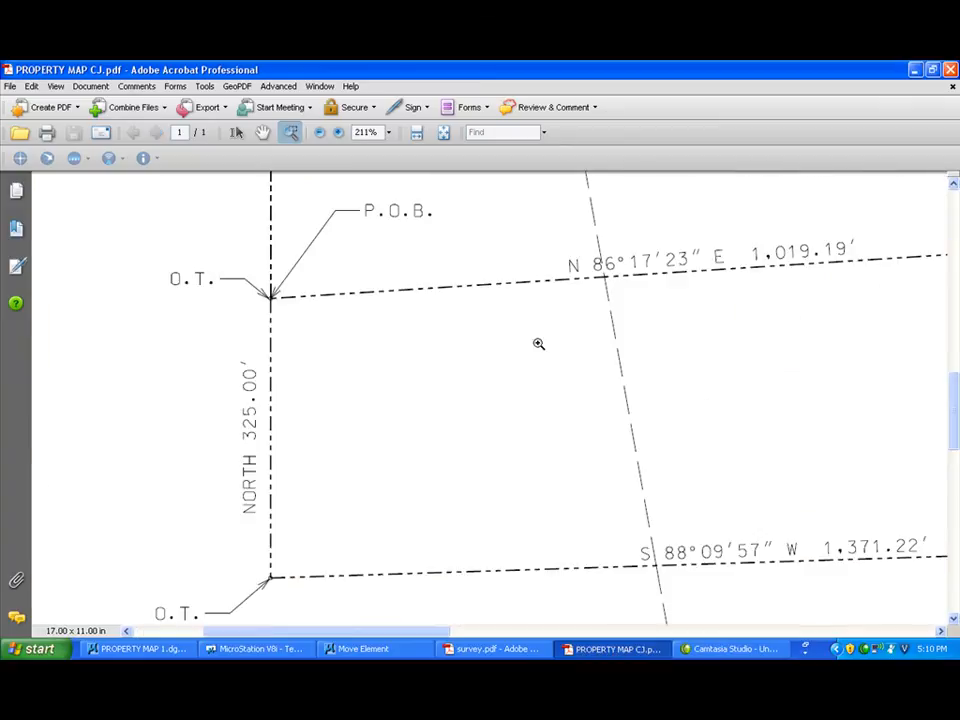
pyautogui.scroll(-1, 480, 363)
pyautogui.scroll(1, 715, 500)
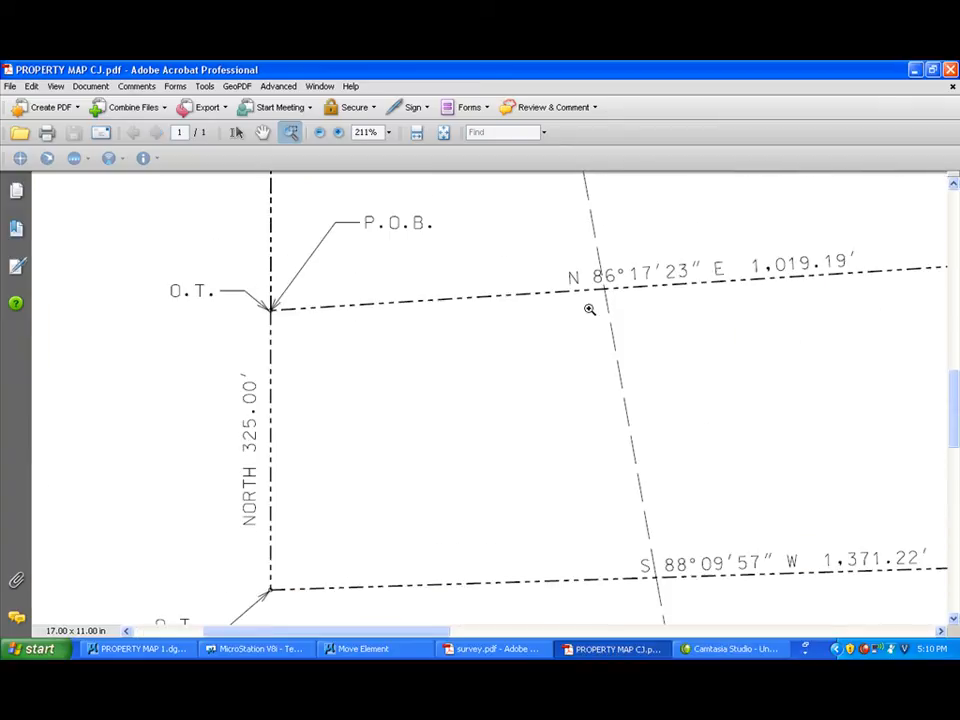
pyautogui.scroll(-2, 604, 336)
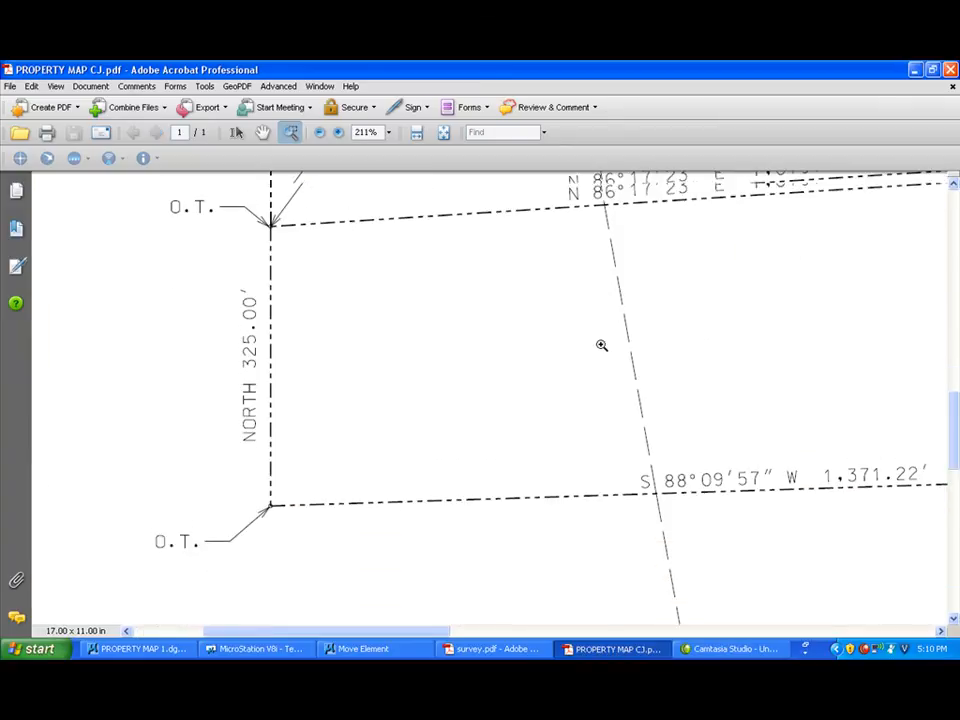
pyautogui.scroll(1, 602, 345)
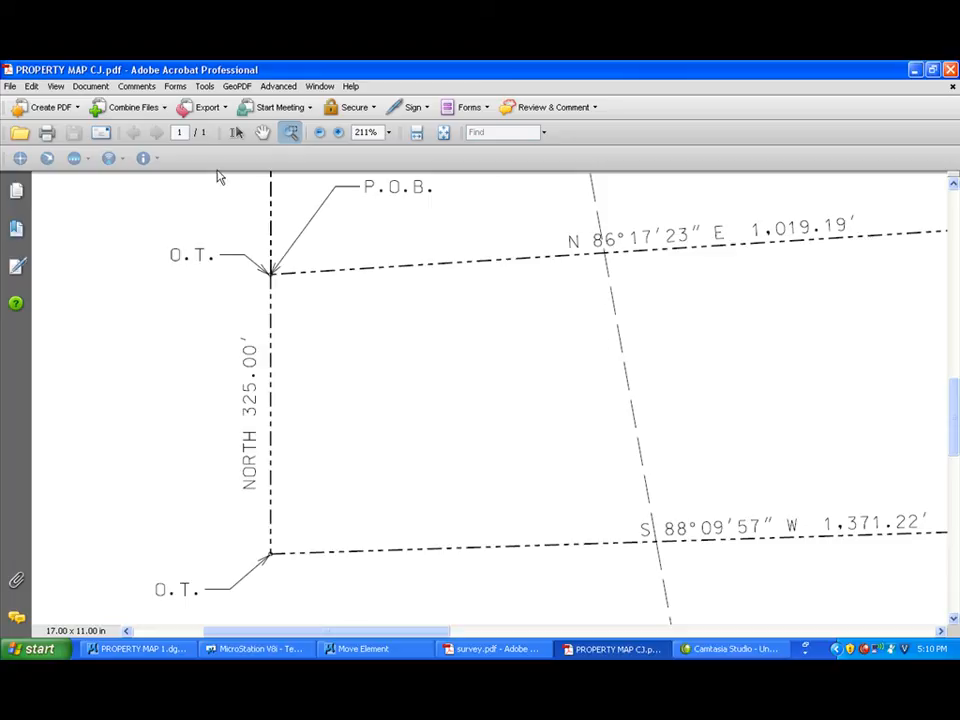
pyautogui.click(444, 132)
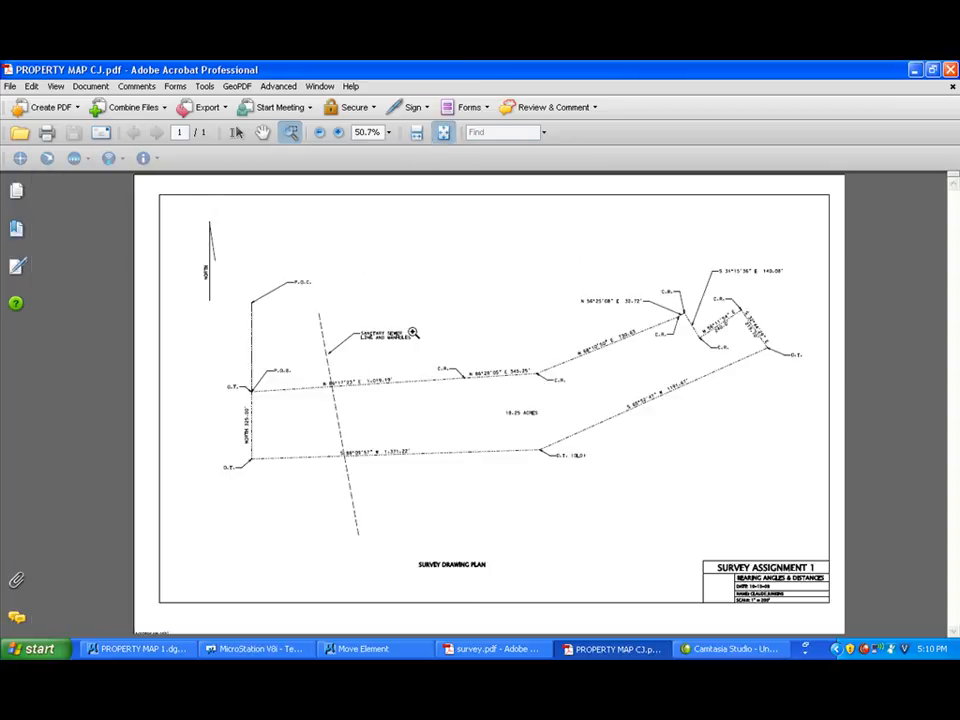